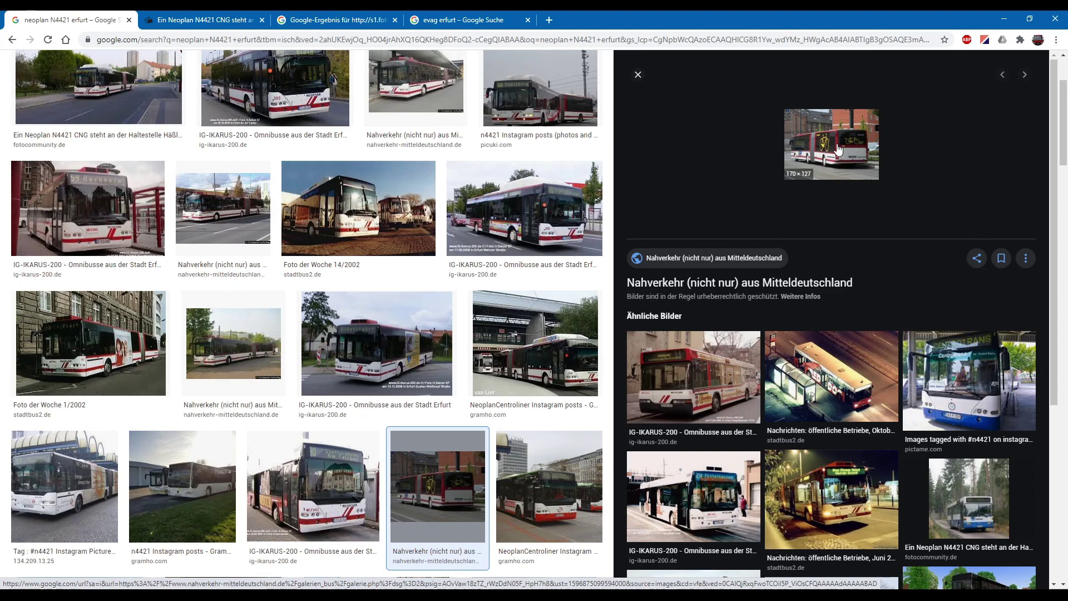
- Browse the image results for the Neoplan N4421 in Erfurt and view the fotocommunity reference photo
scroll(427, 341, down, 7)
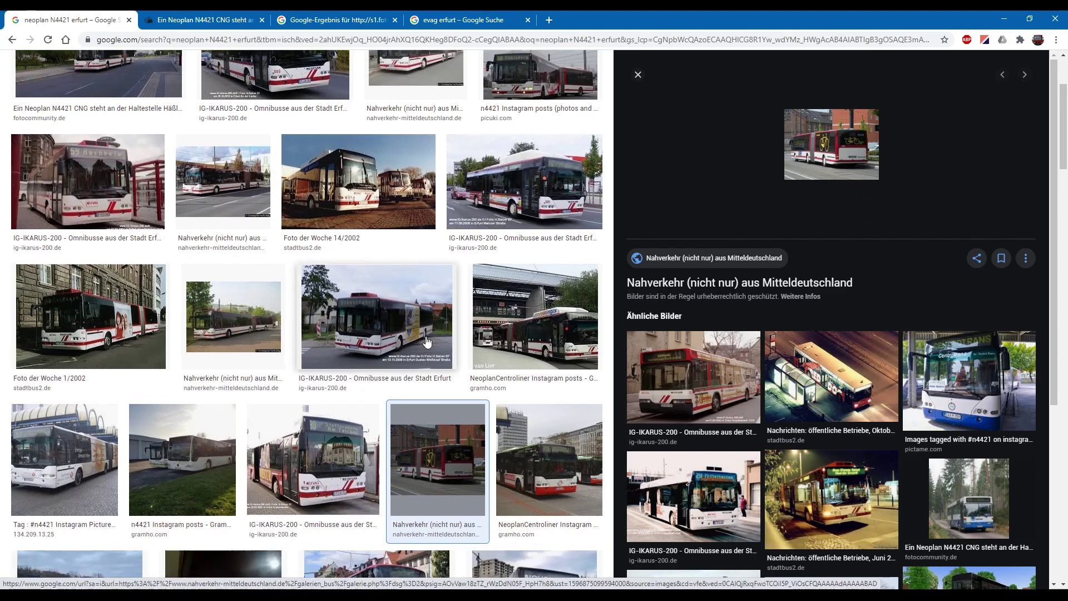
scroll(426, 341, down, 7)
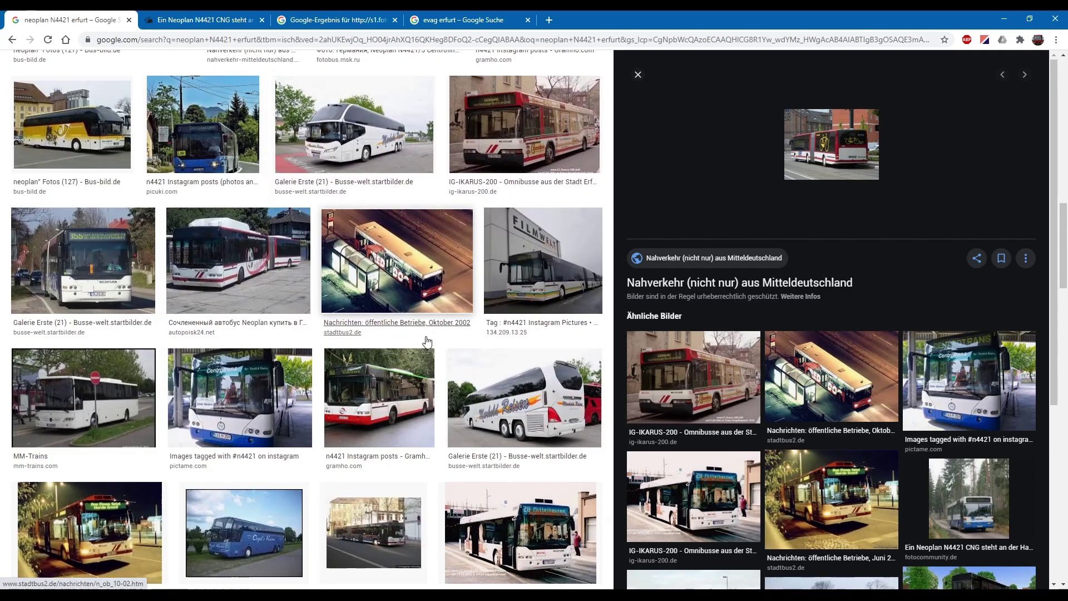
scroll(427, 341, down, 4)
scroll(427, 341, up, 18)
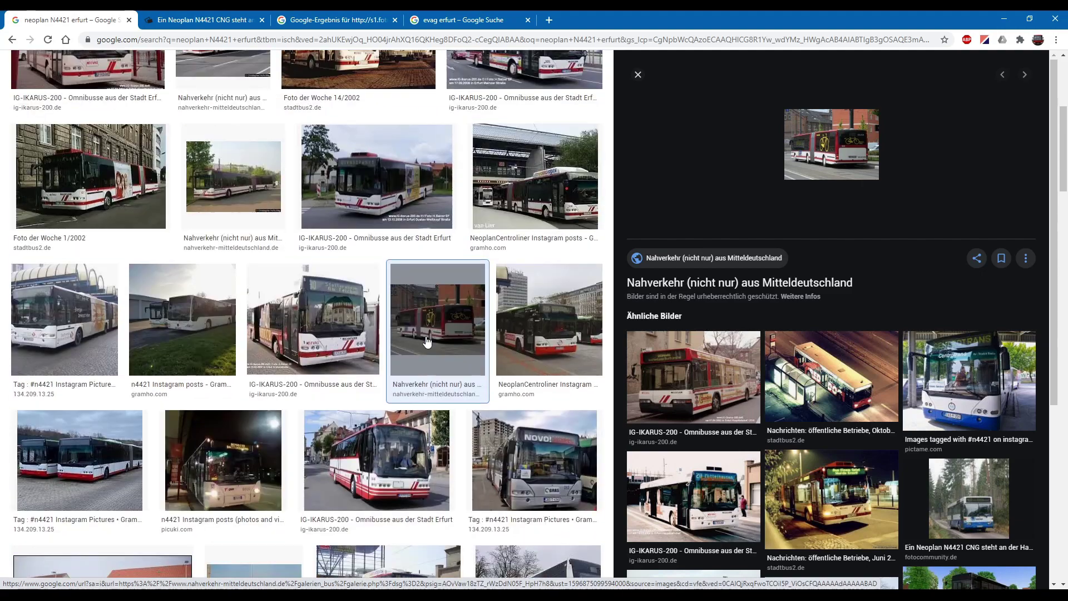
click(222, 20)
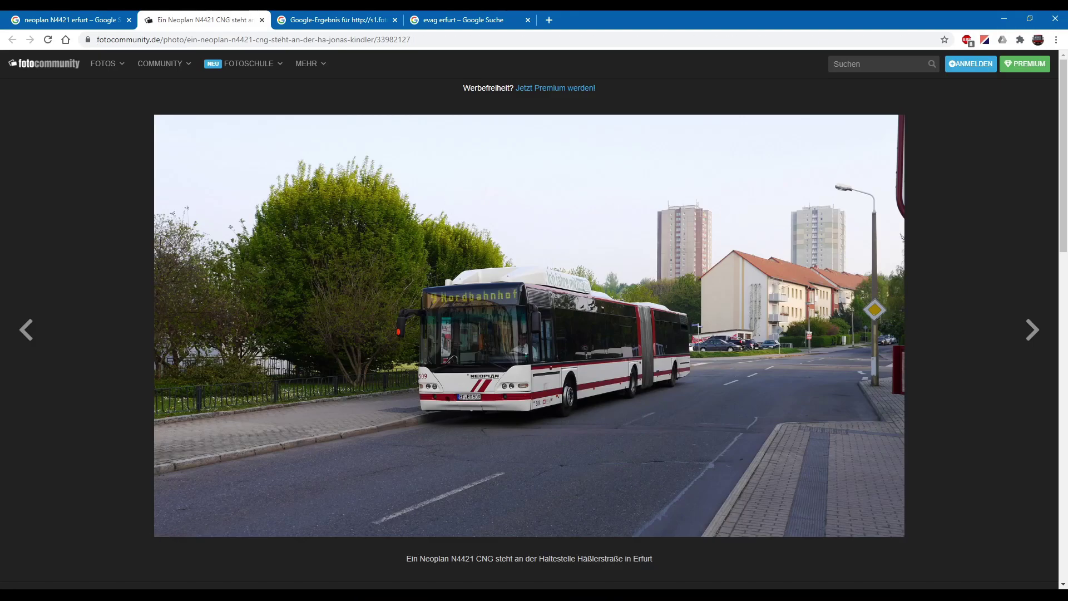
- Switch to File Explorer, view T_Vestische.tga from the Vestische folder in paint.net, and close it again
key(alt+Tab)
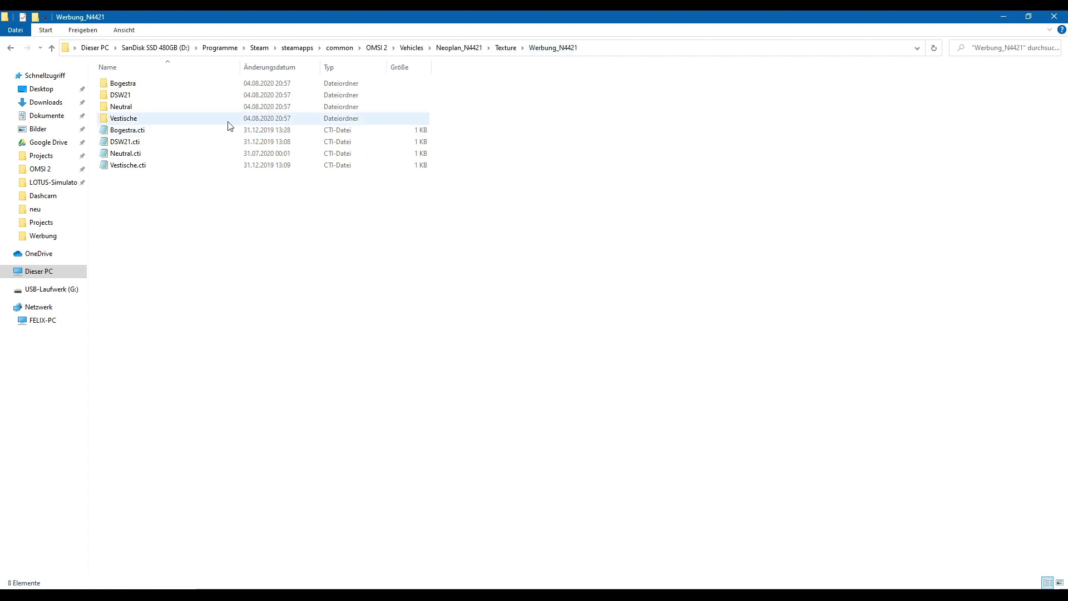
double_click(165, 120)
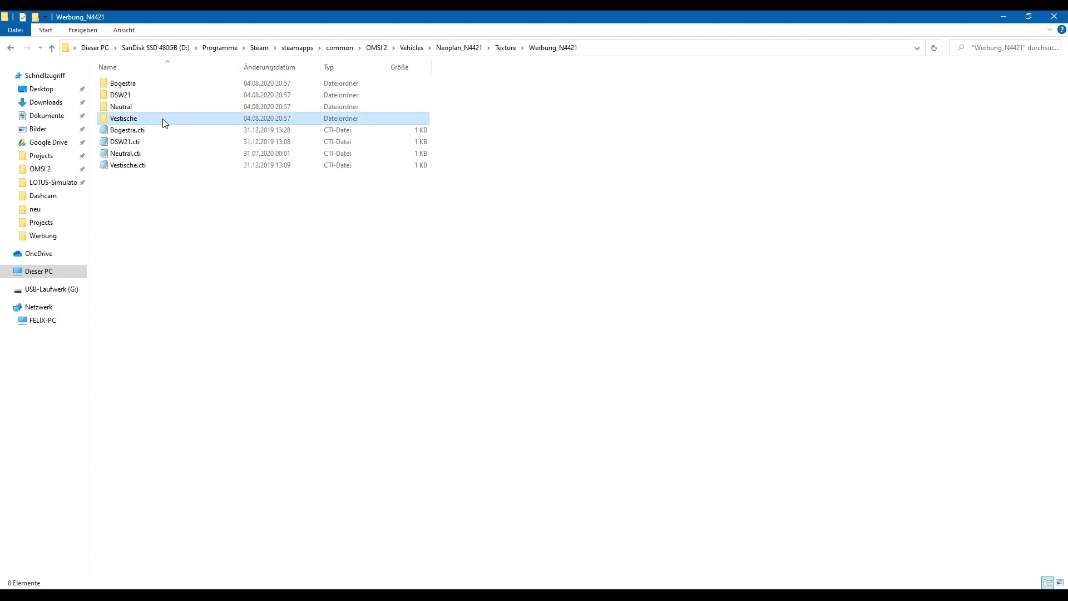
click(129, 108)
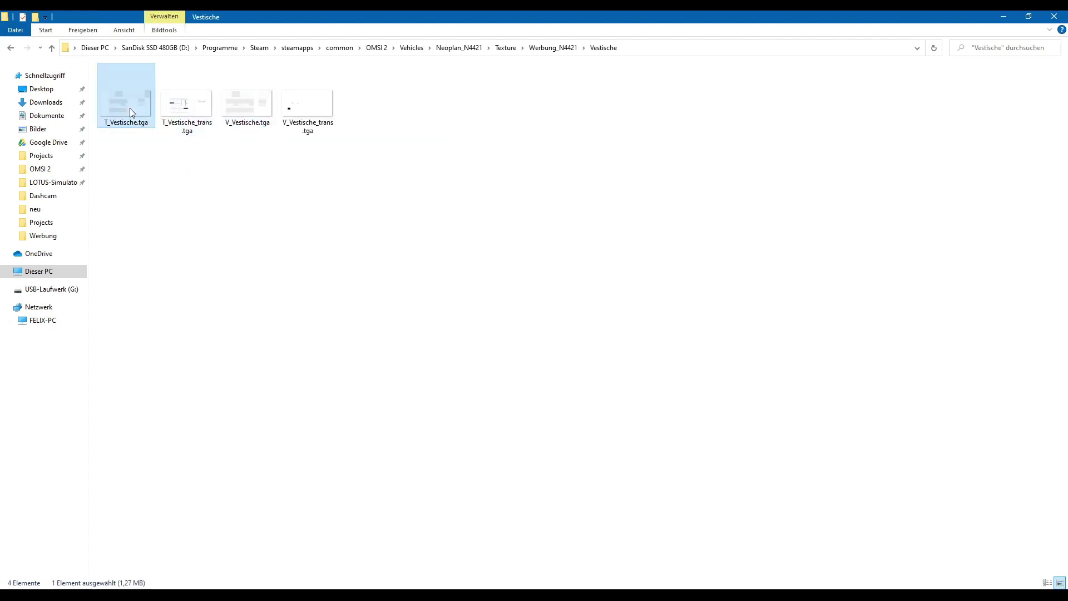
key(Return)
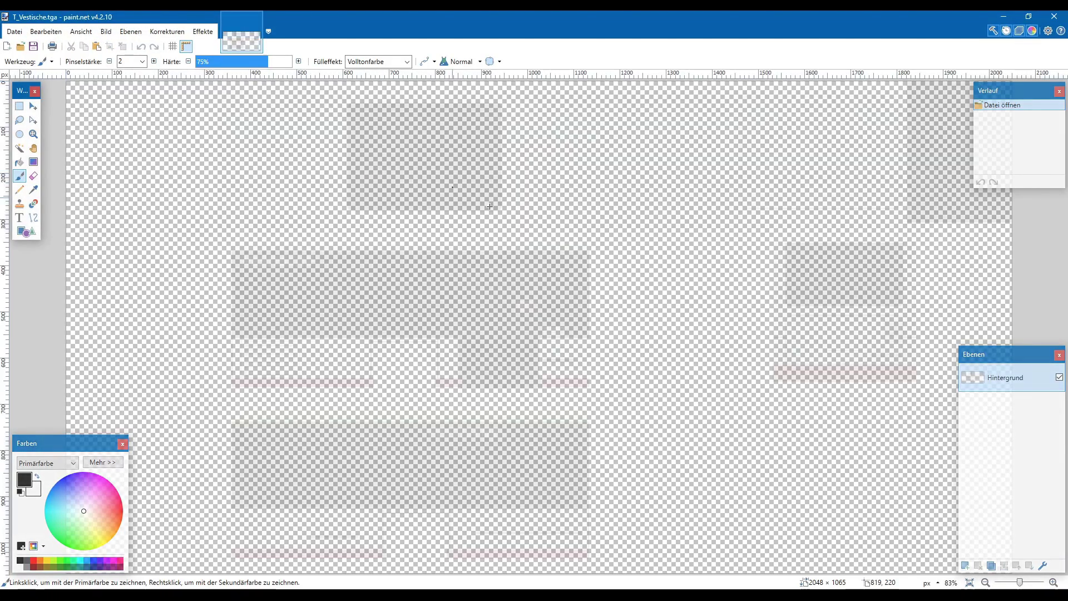
click(1054, 16)
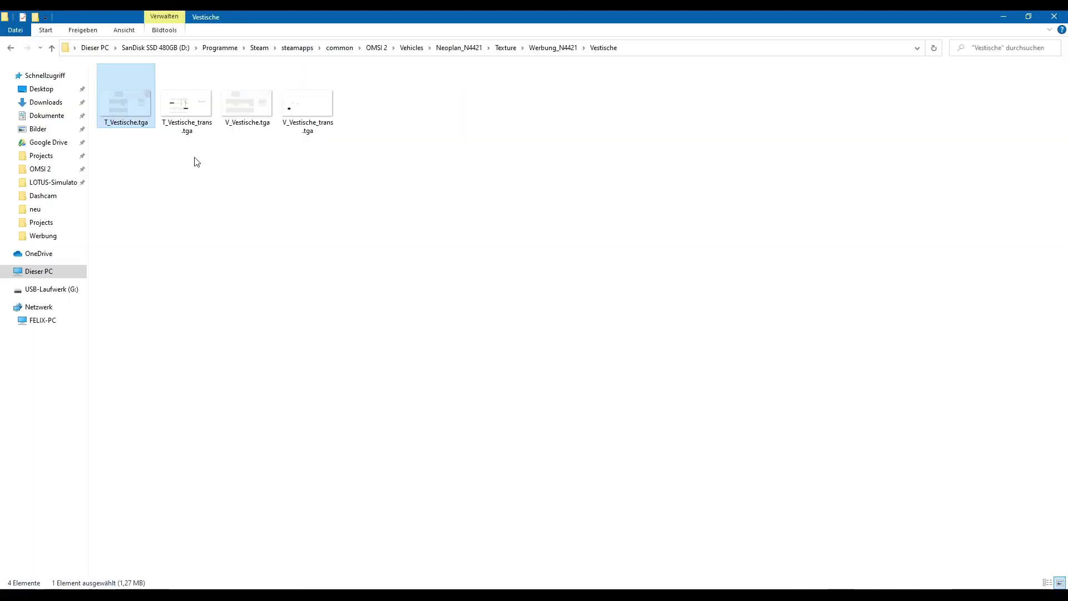
- Reopen T_Vestische.tga, apply the Alpha to 255 effect, discard the changes and return to the Werbung_N4421 folder
key(Return)
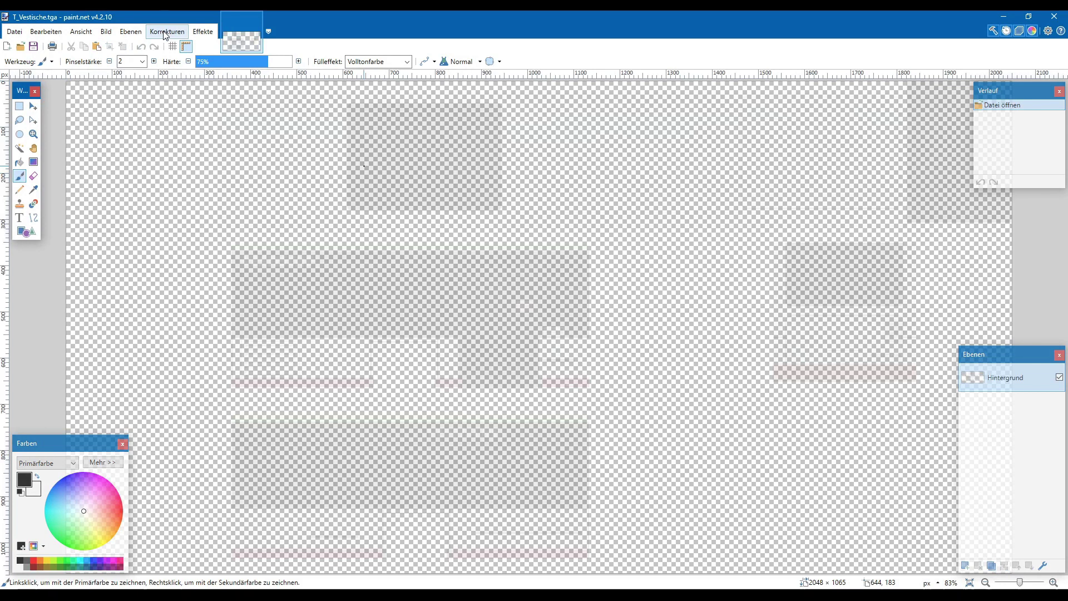
click(202, 32)
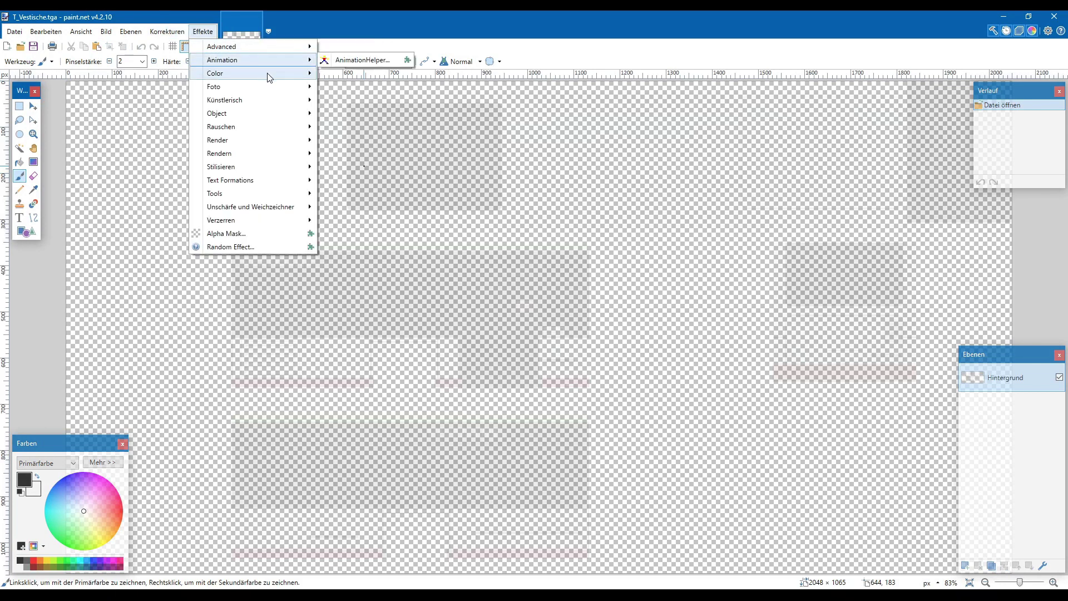
click(328, 74)
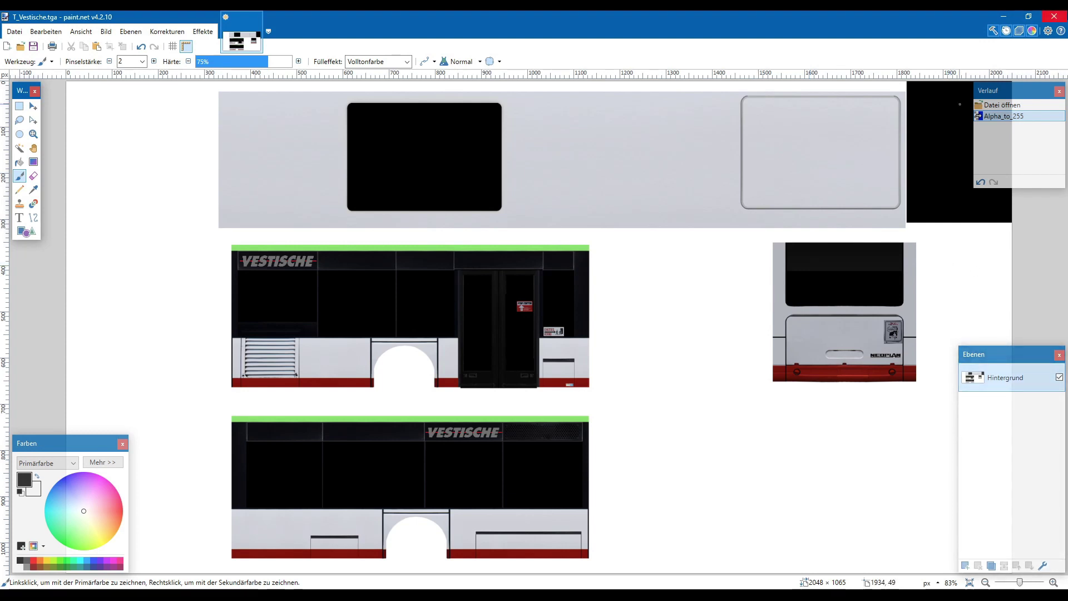
click(1060, 17)
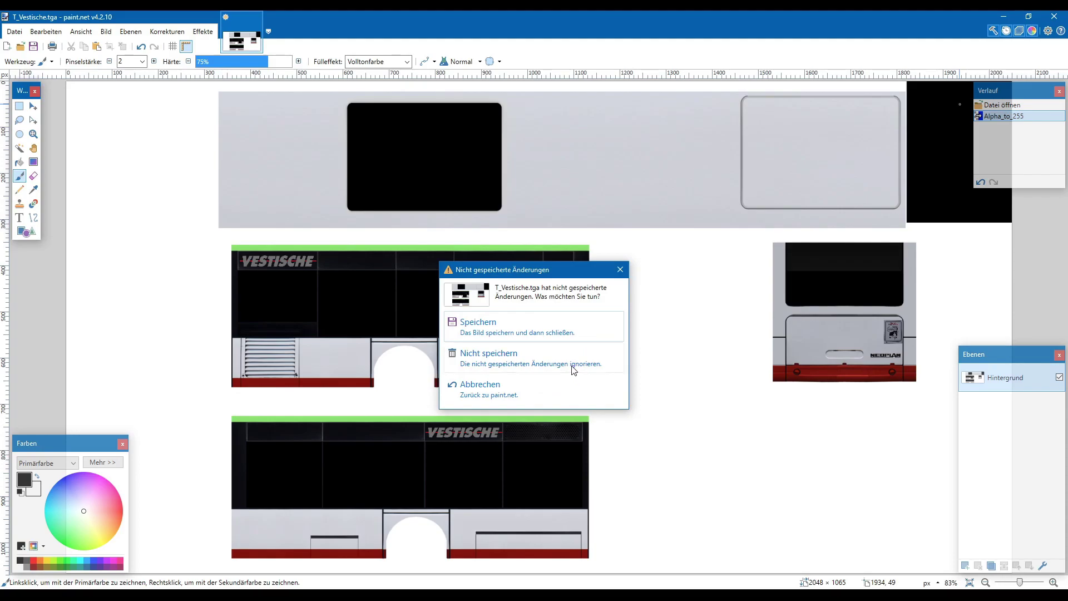
click(571, 370)
click(465, 237)
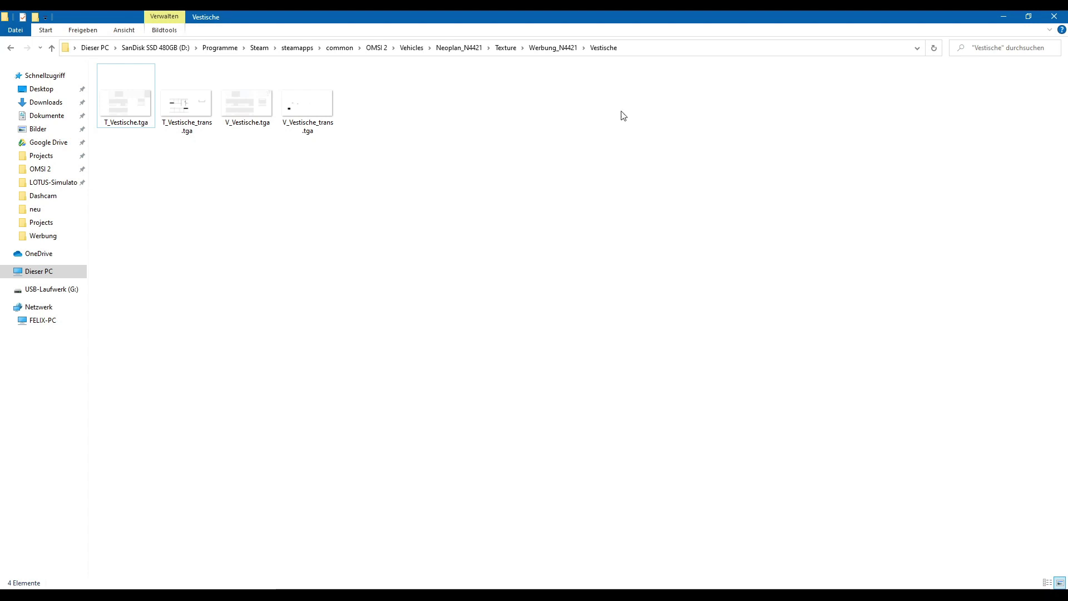
key(BackSpace)
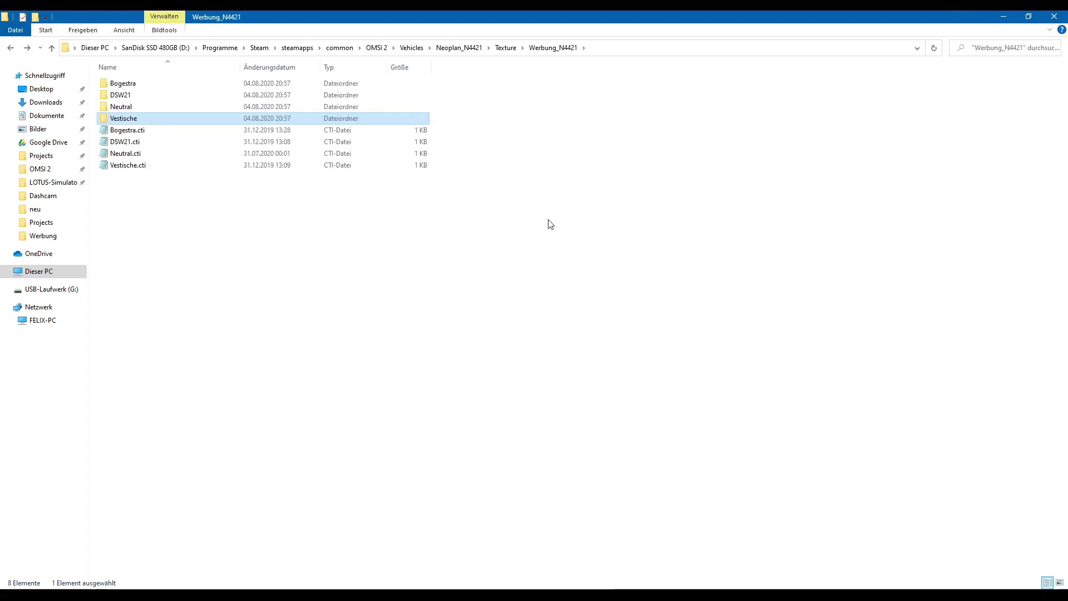
click(548, 245)
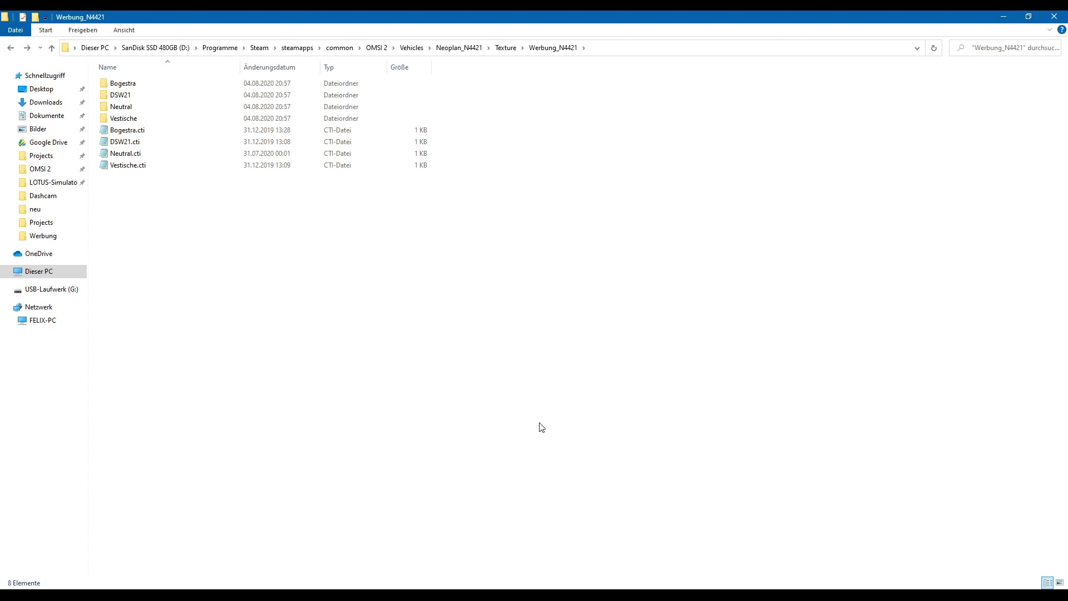
- In NEOPLAN_N4421_04-08-20.rar, go to Dateien für Entwickler\Repaint Templates and select T_Wagenkasten_weiß.psd and V_Wagenkasten_weiß.psd
click(667, 595)
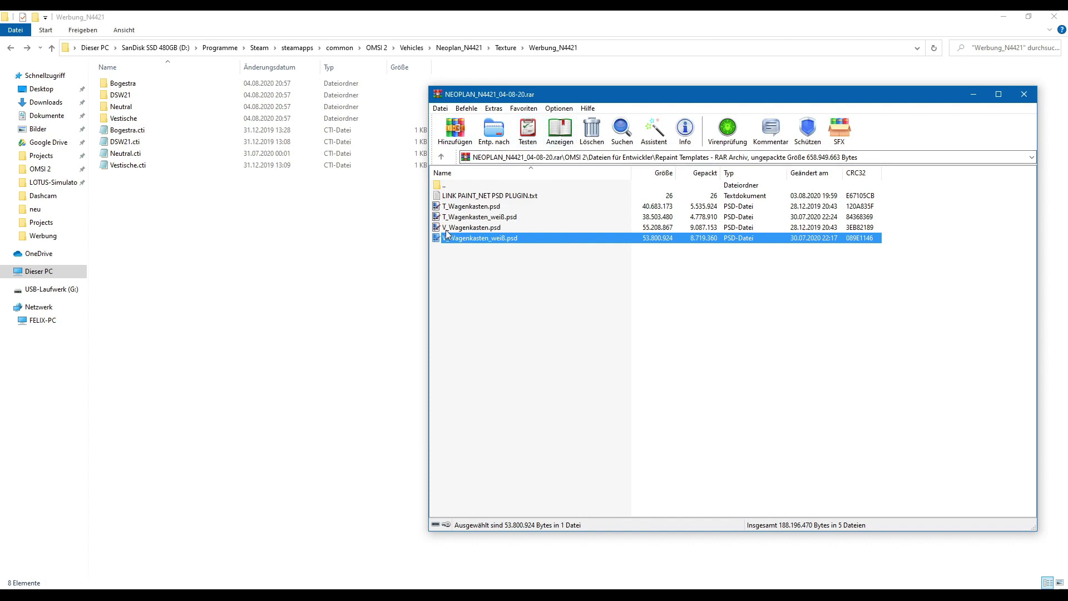
double_click(462, 185)
double_click(467, 185)
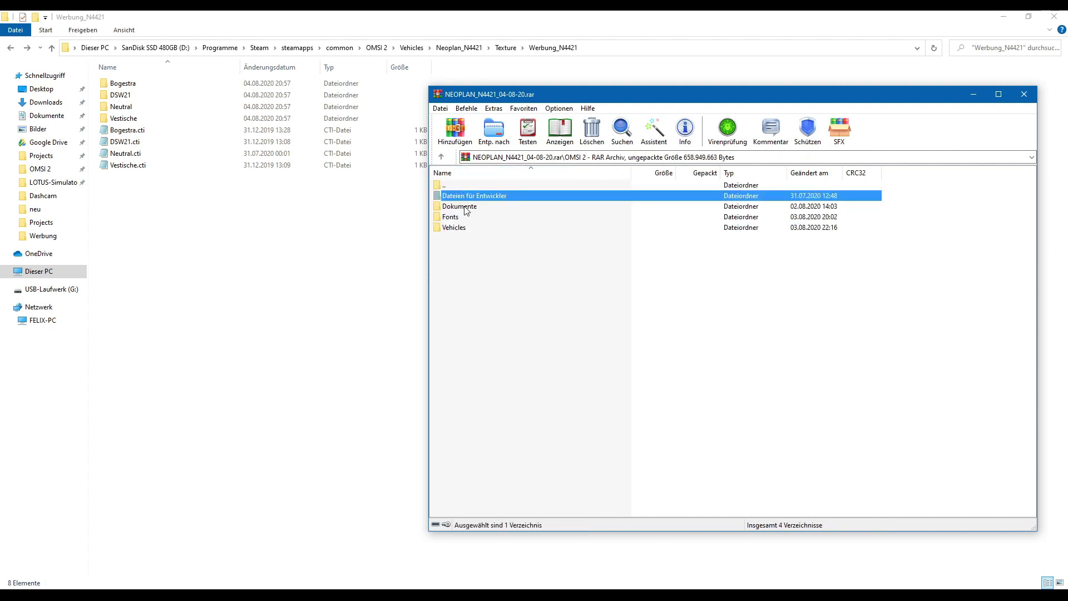
click(469, 264)
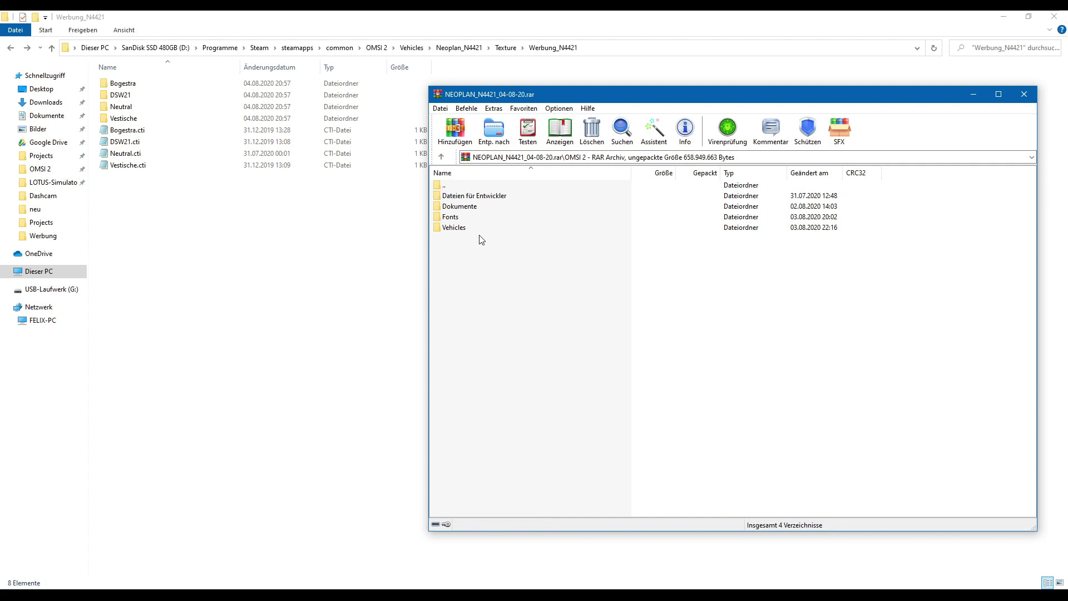
double_click(449, 197)
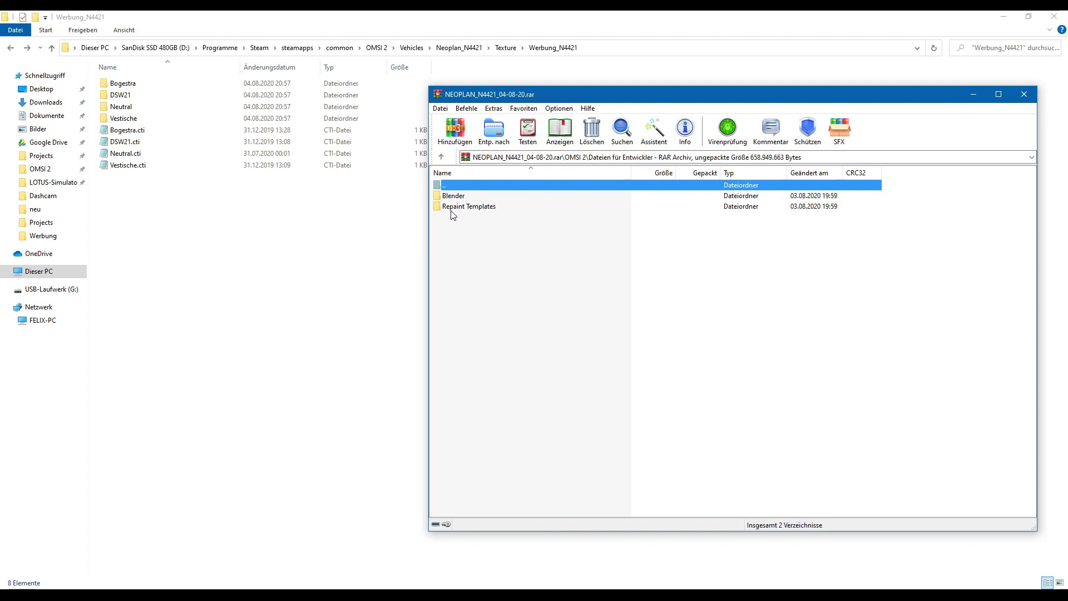
double_click(473, 208)
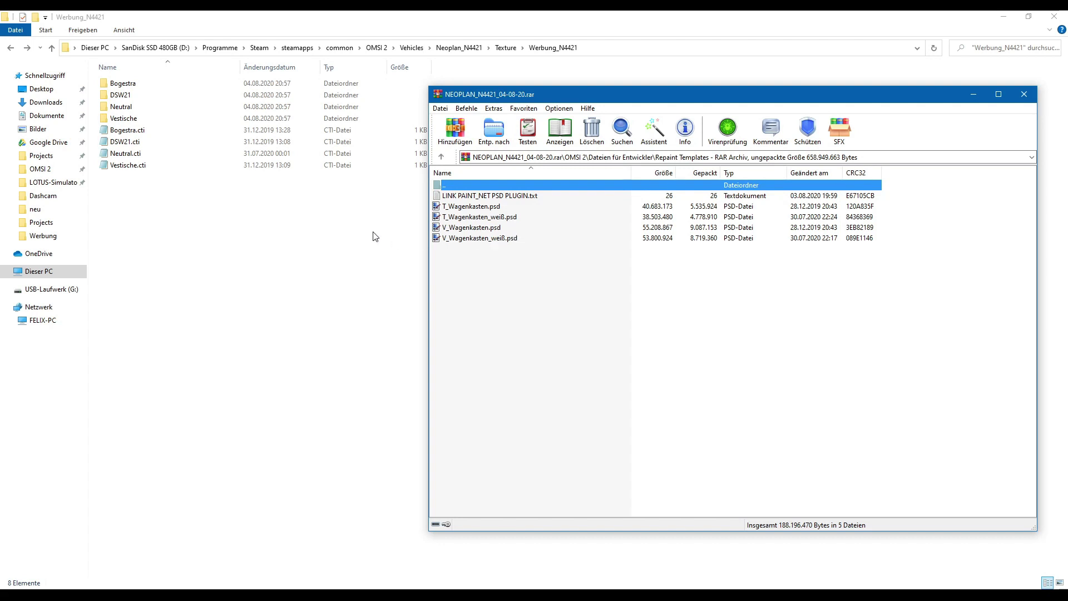
click(489, 239)
ctrl+click(512, 219)
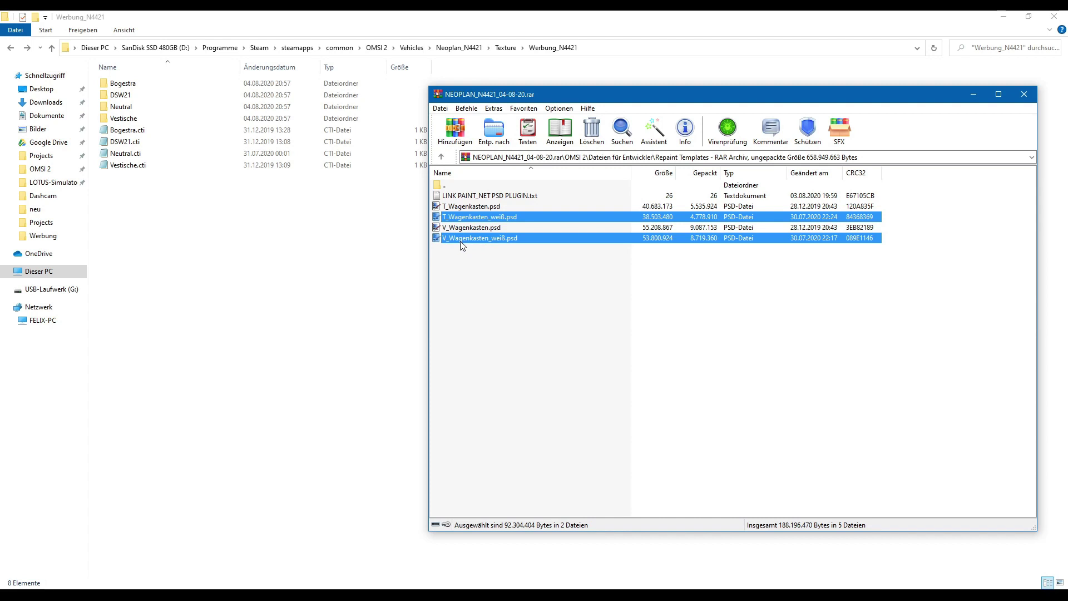
- Create a new folder named Erfurt inside the Werbung_N4421 texture folder
right_click(282, 213)
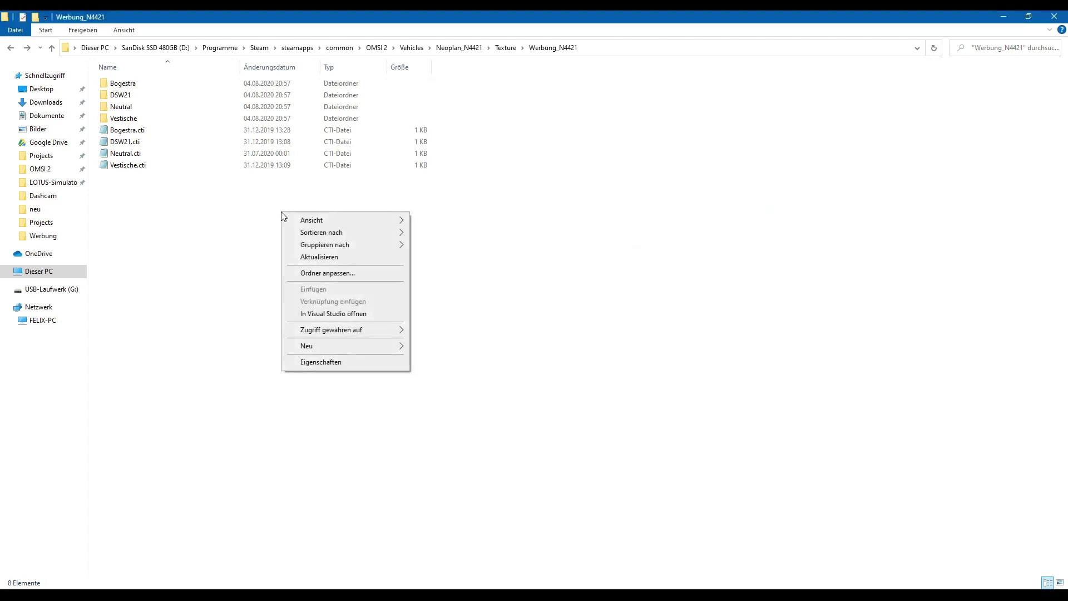
key(u)
key(o)
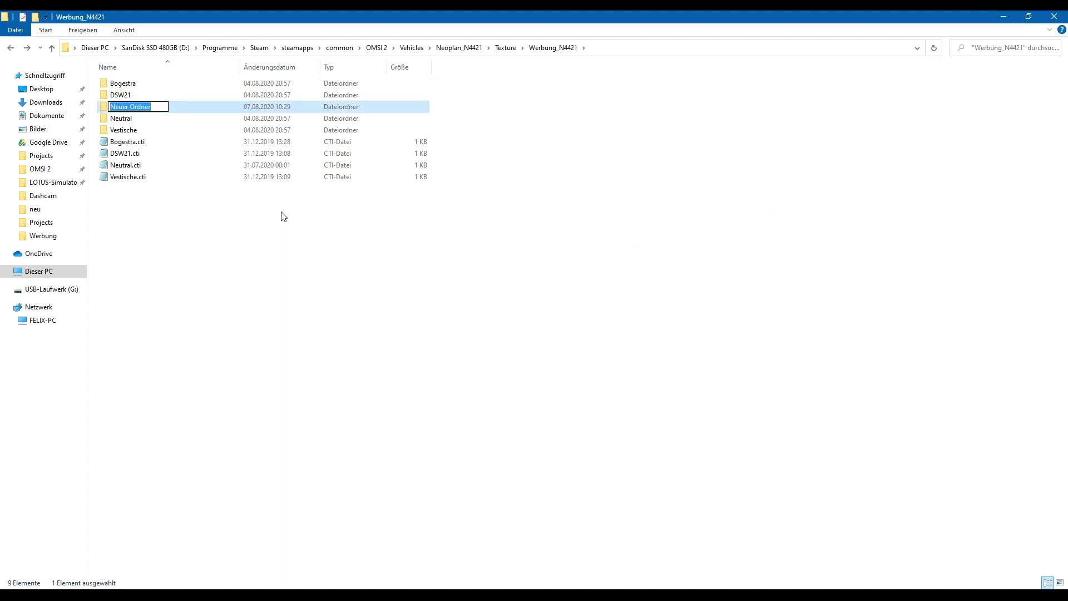
text(erf)
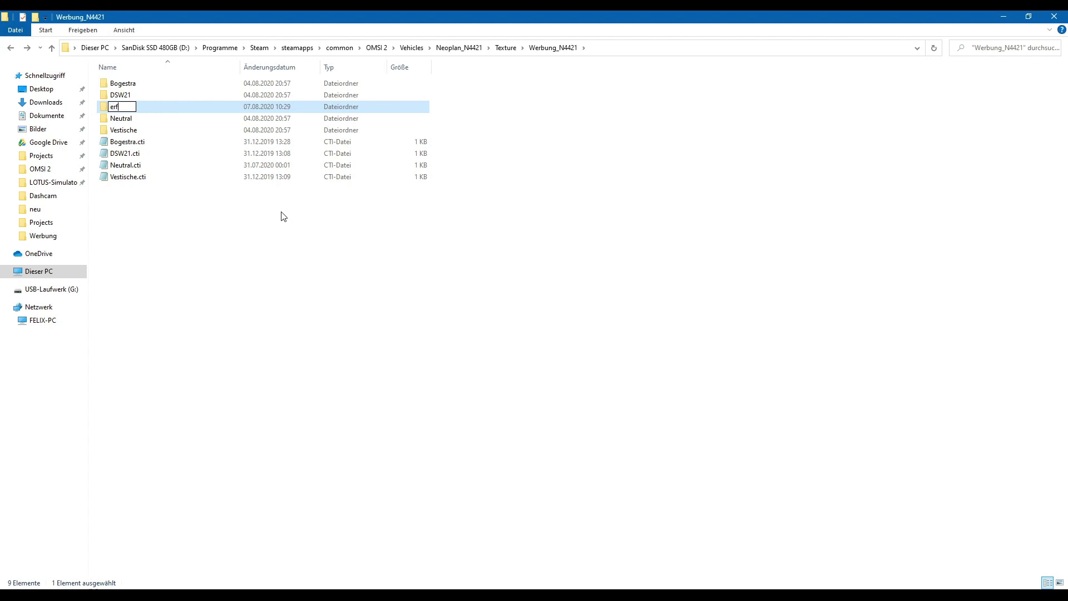
text(urt)
key(Home)
key(Delete)
text(E)
key(Return)
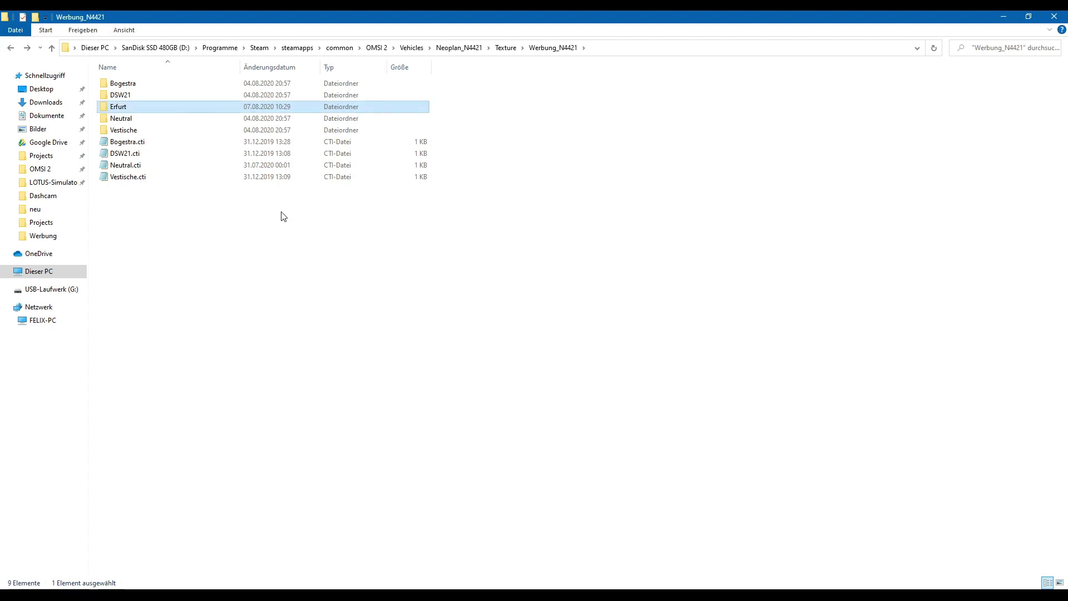
- Extract the two selected white Wagenkasten templates from the archive into the Erfurt folder
key(alt+Tab)
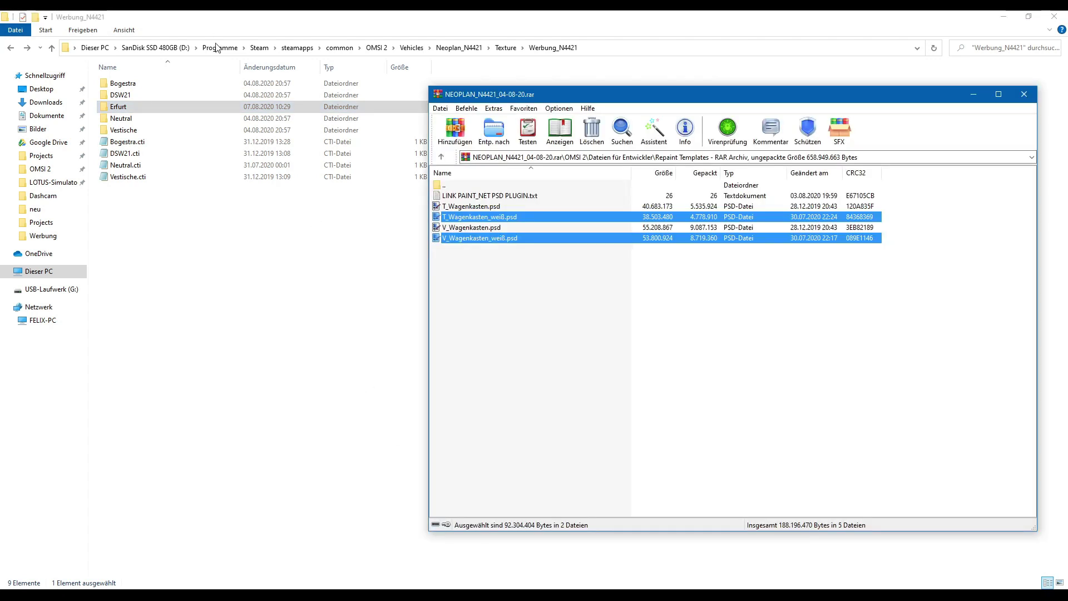
double_click(152, 107)
key(alt+Tab)
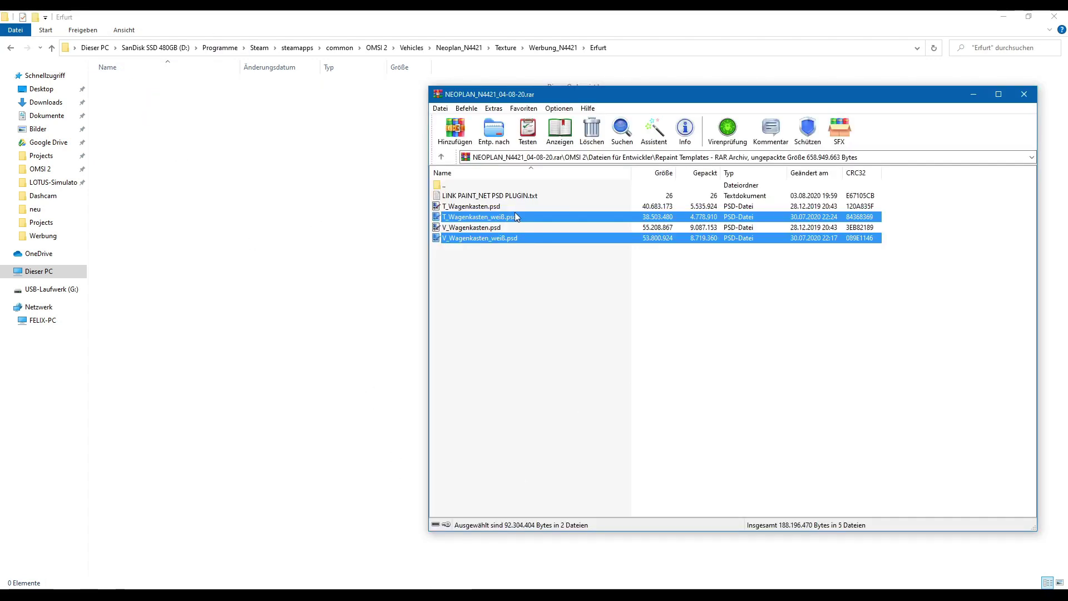
drag(513, 220, 304, 200)
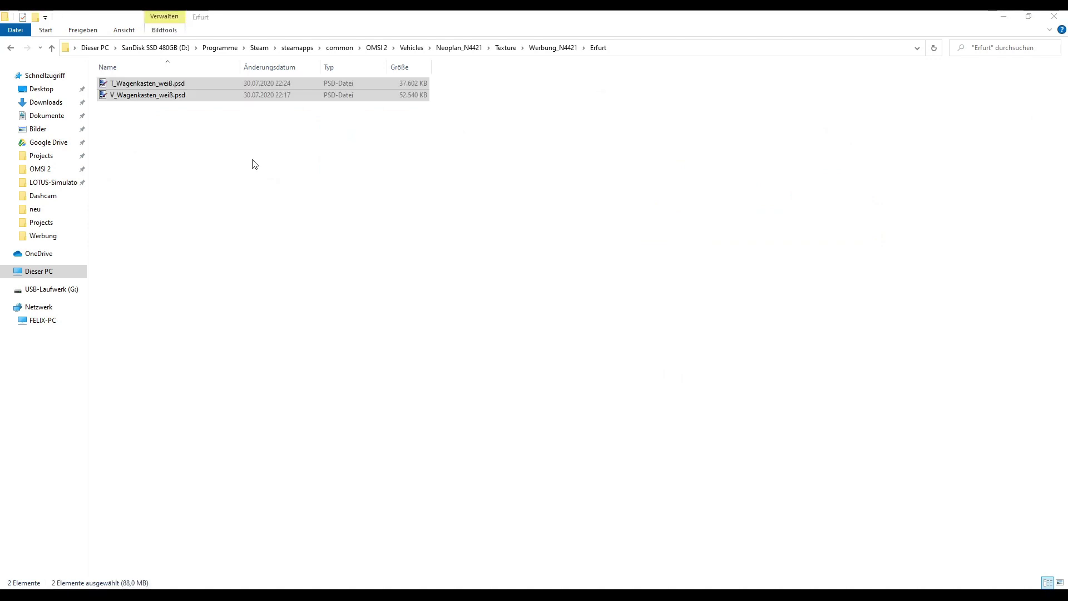
- Rename T_Wagenkasten_weiß.psd as T_erfurt.psd
click(144, 84)
click(125, 84)
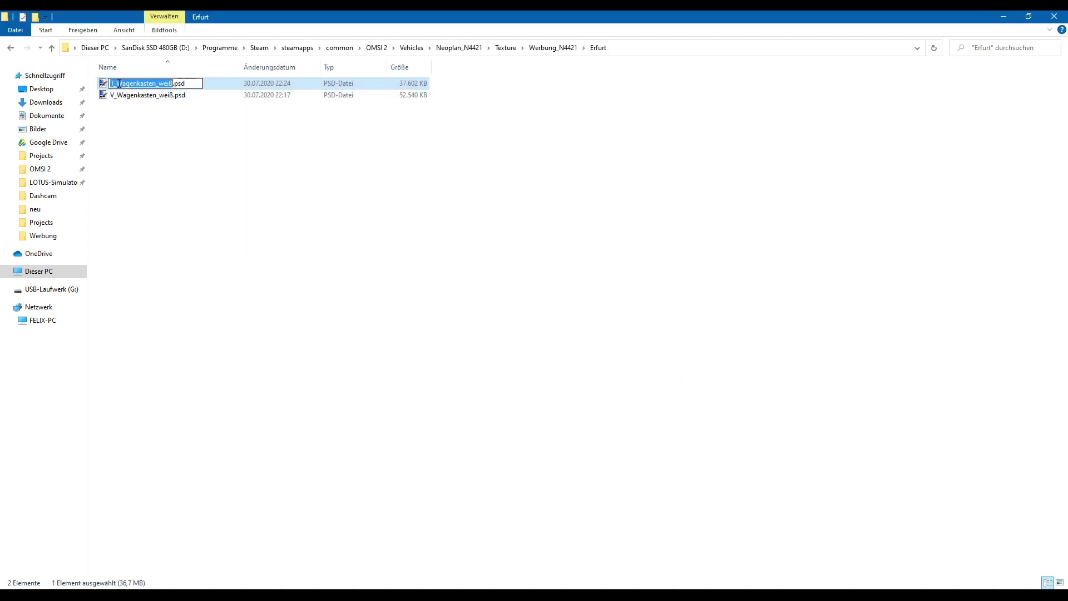
drag(116, 84, 166, 87)
key(BackSpace)
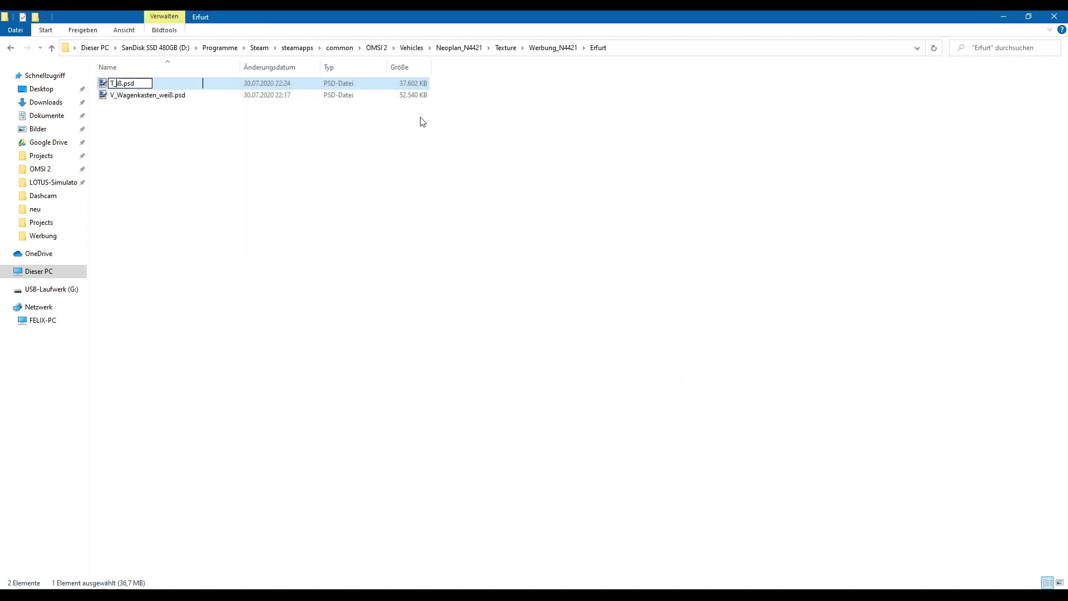
key(Delete)
text(erfuzr)
key(BackSpace)
key(BackSpace)
text(rt)
key(Return)
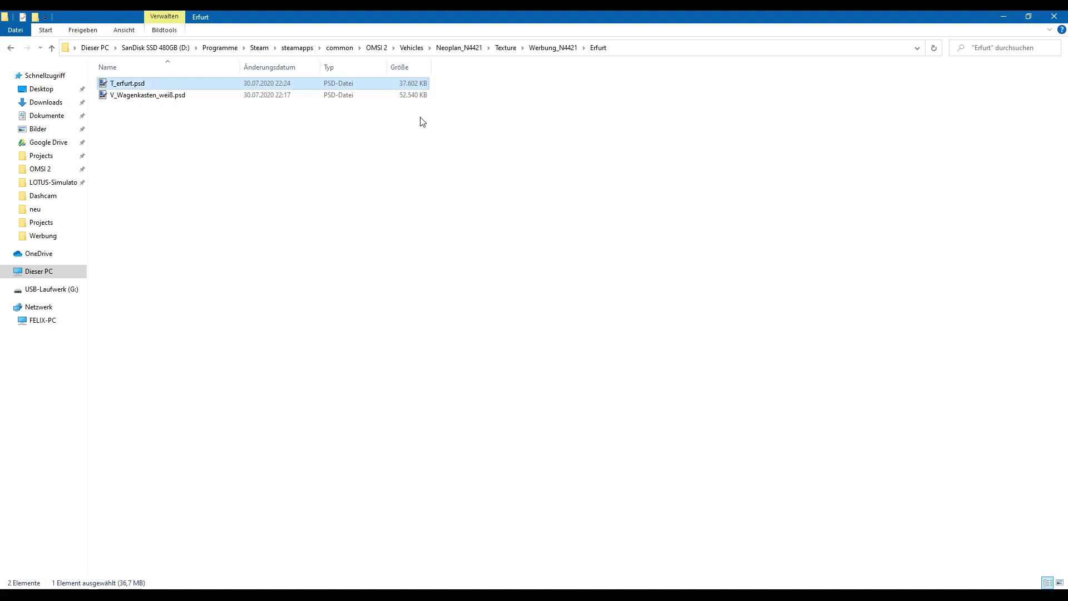
- Rename V_Wagenkasten_weiß.psd as V_Erfurt.psd
click(171, 95)
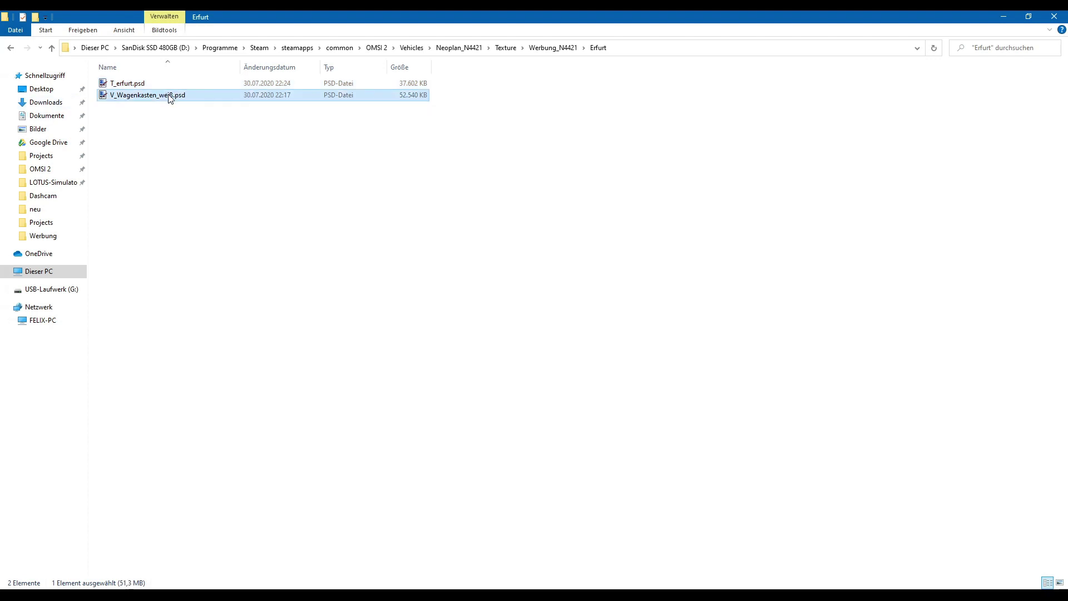
click(174, 96)
drag(174, 95, 115, 95)
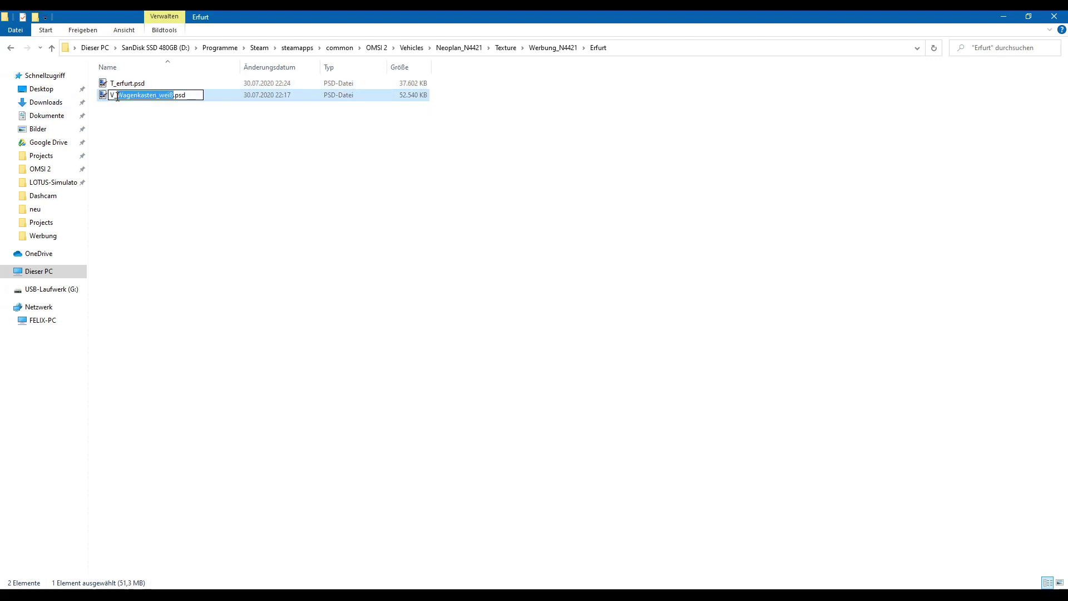
text(Erfurt)
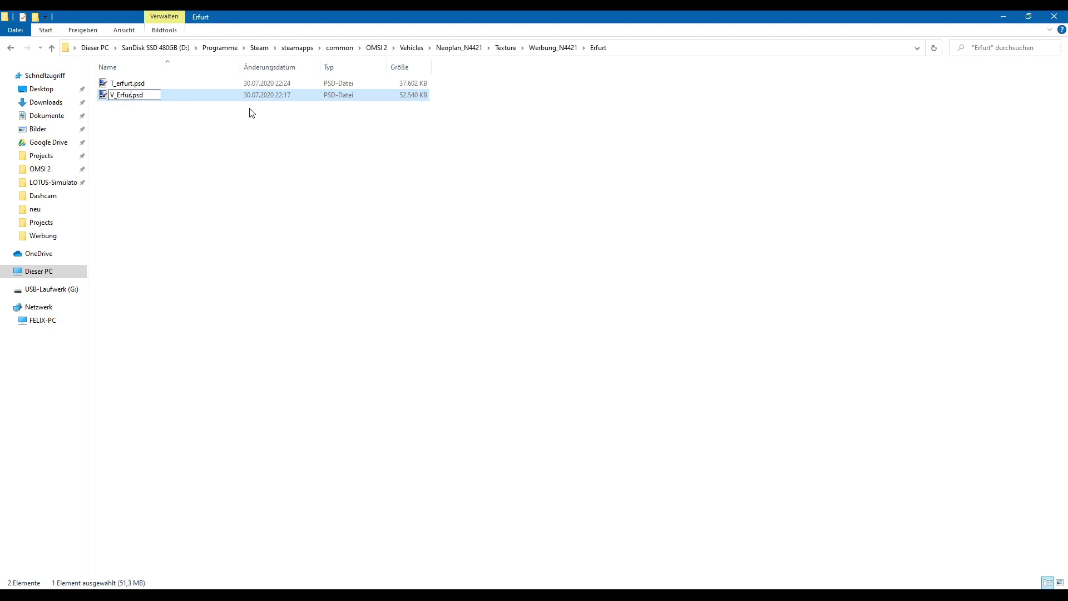
key(Return)
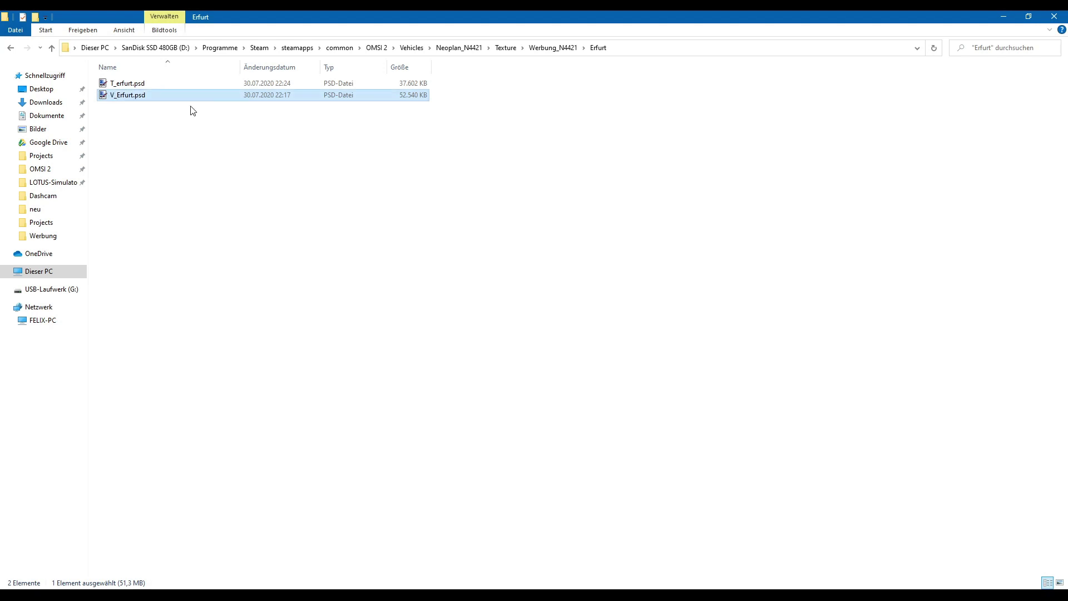
- Capitalise the other template's file name so that it reads T_Erfurt.psd
click(124, 86)
key(F2)
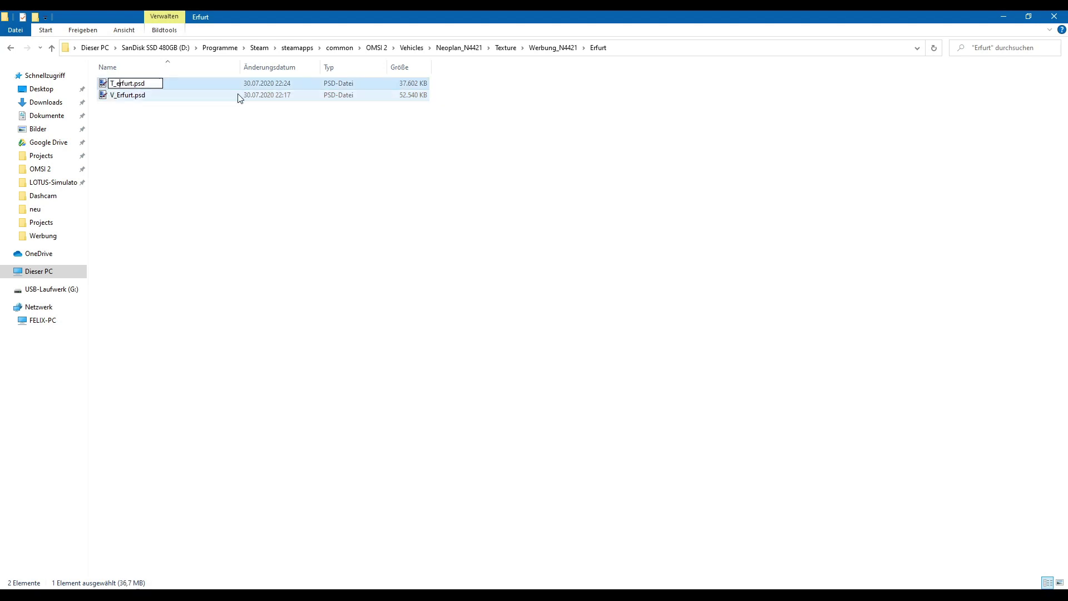
text(T_Erfurt)
key(Return)
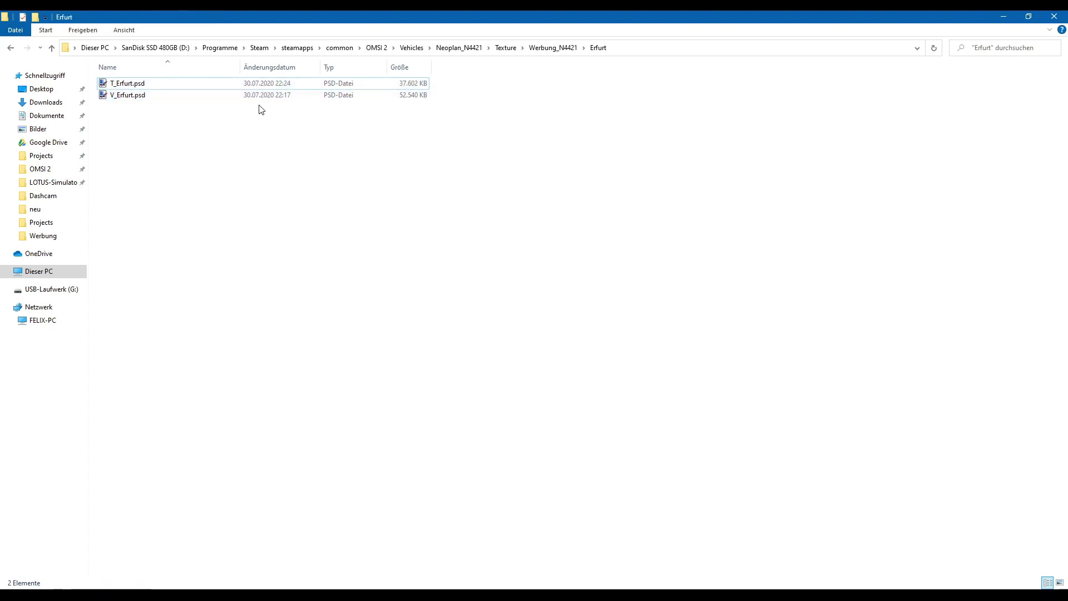
- Open both Erfurt PSD files in paint.net and enlarge the layer list of V_Erfurt.psd up to its UV-Mesh layer
drag(187, 111, 170, 86)
key(Return)
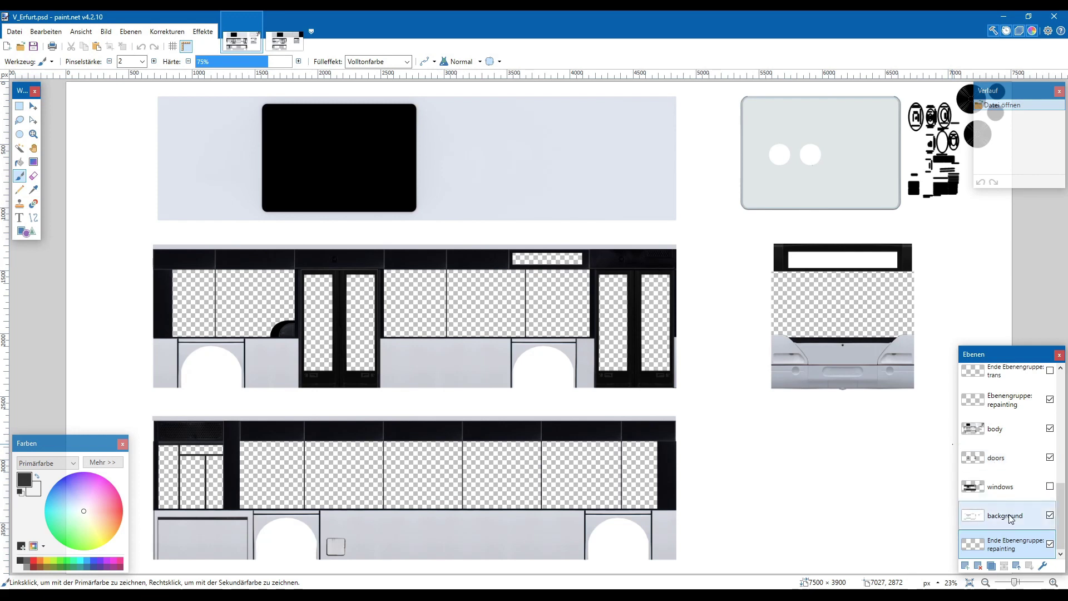
drag(1010, 345, 1005, 207)
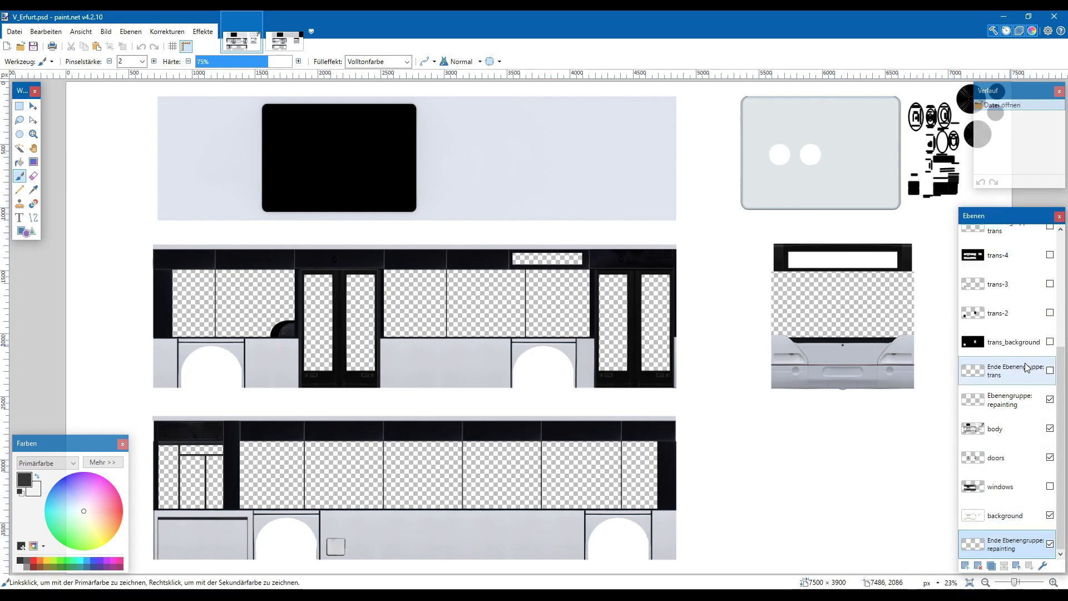
scroll(1063, 304, up, 5)
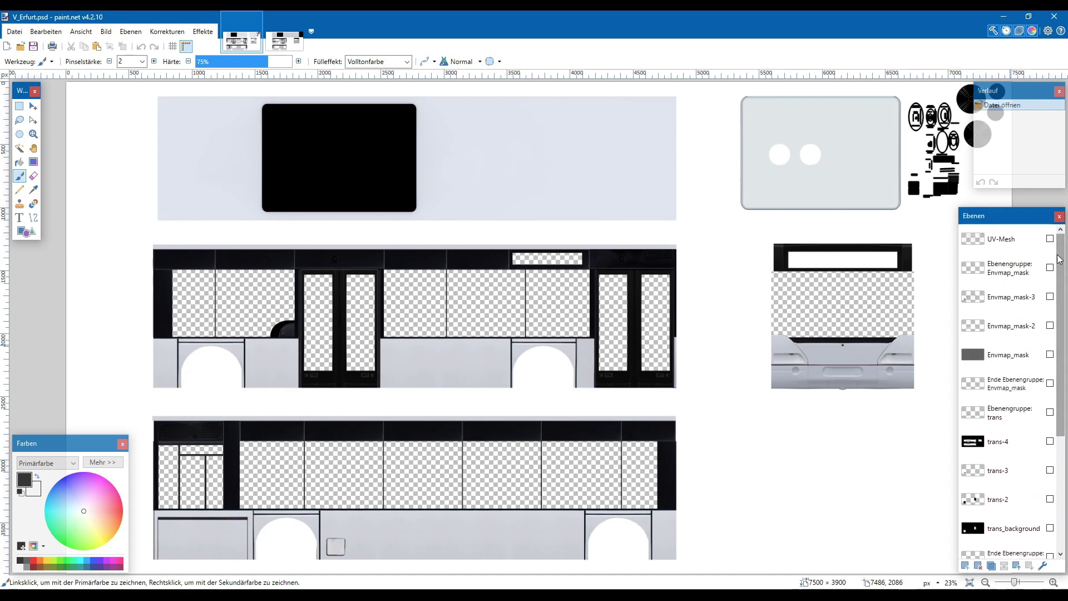
- Toggle the UV-Mesh and background layers of V_Erfurt.psd to examine what each contains, restoring their original visibility
click(1050, 239)
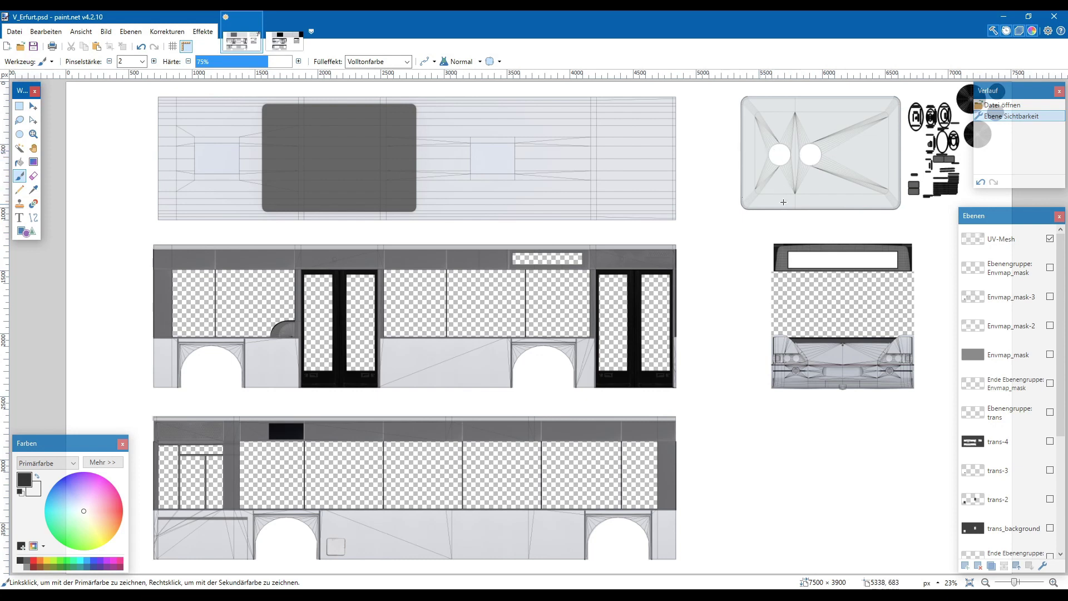
click(1049, 239)
scroll(1021, 363, down, 3)
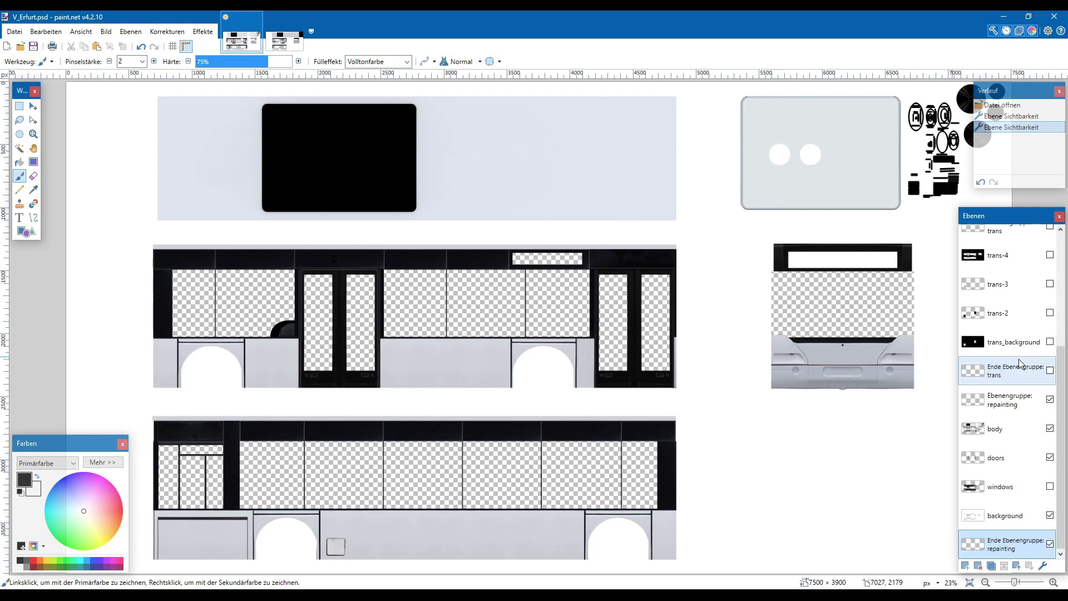
click(1050, 516)
double_click(1050, 516)
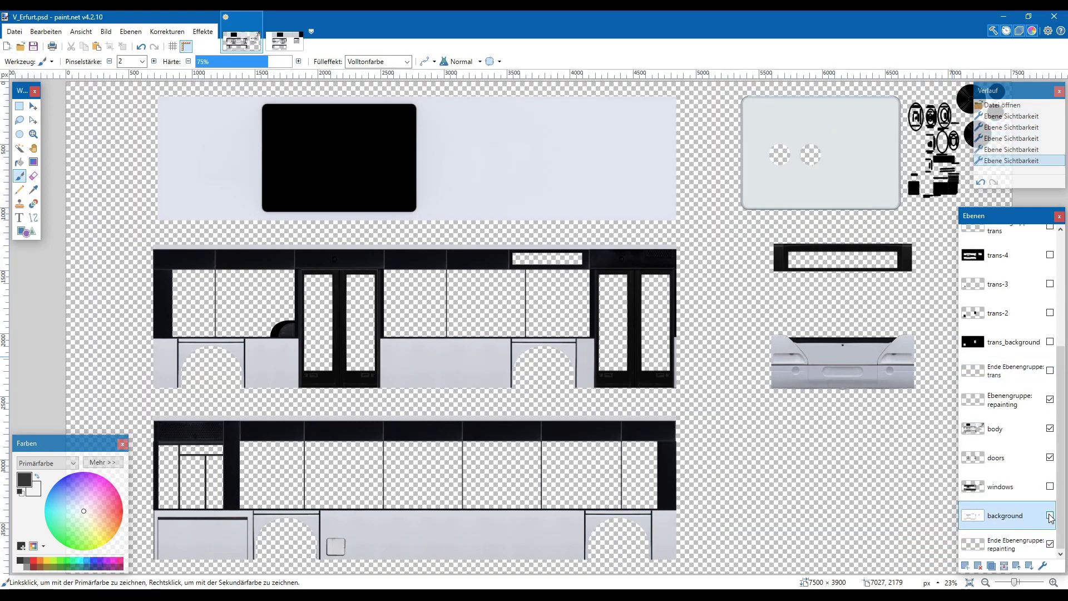
click(1050, 516)
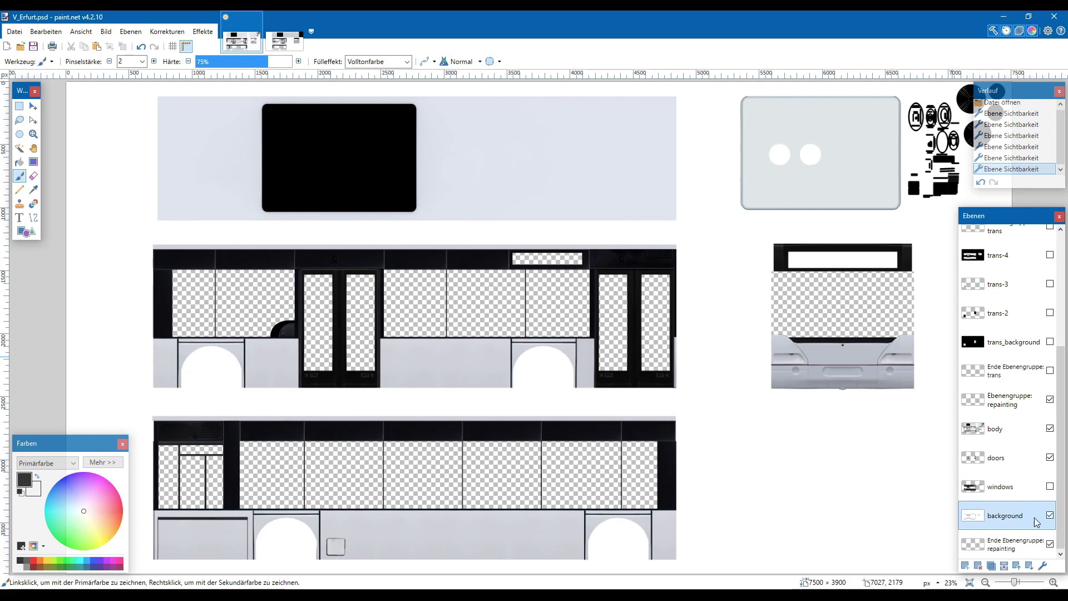
- Set the body layer's blend mode to Multiplizieren
click(1010, 428)
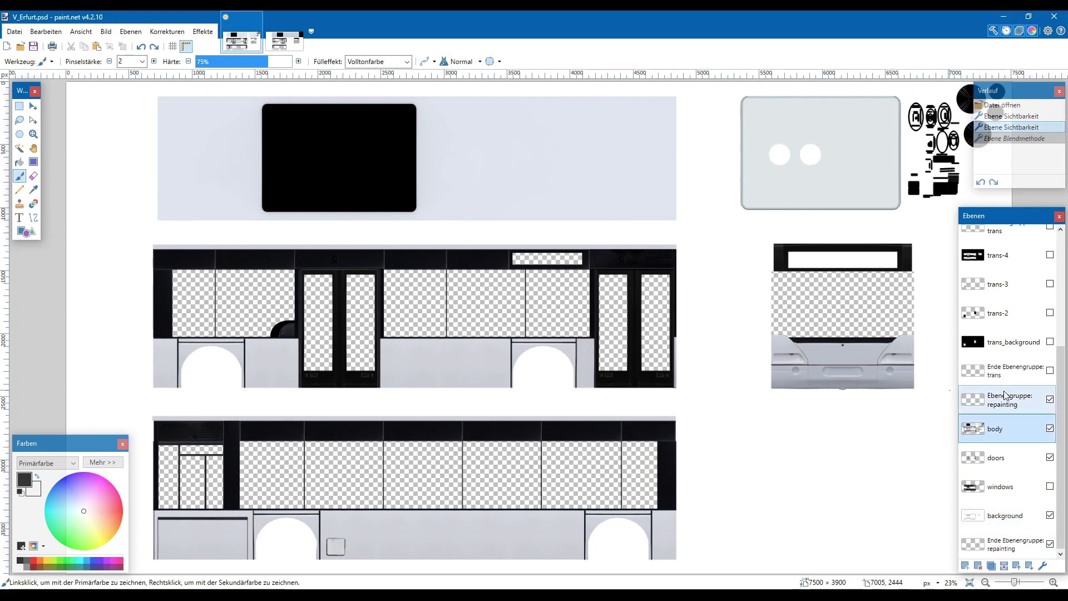
double_click(996, 429)
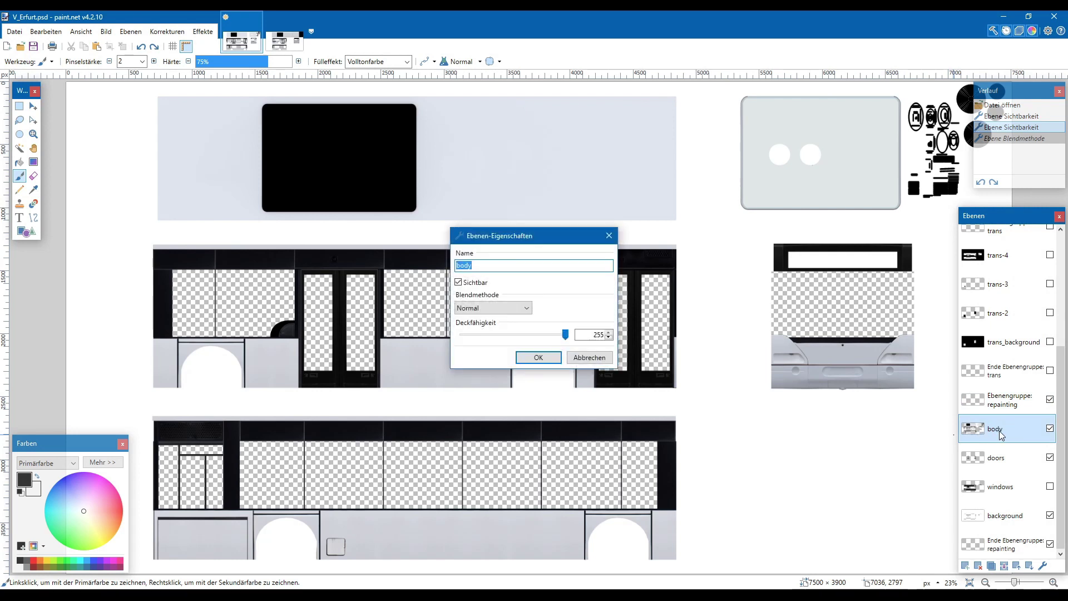
click(525, 308)
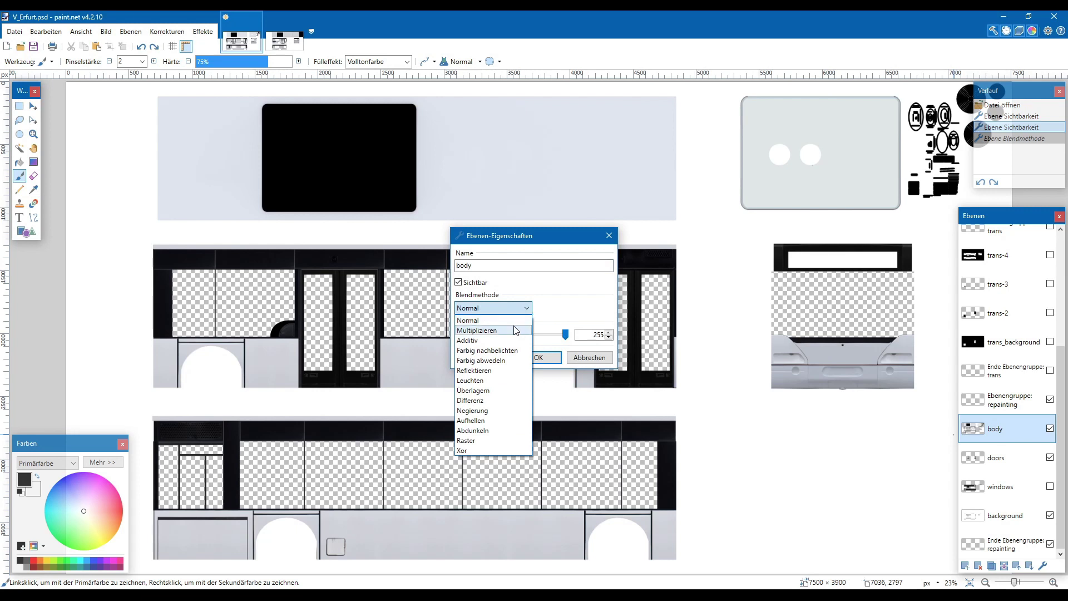
click(511, 328)
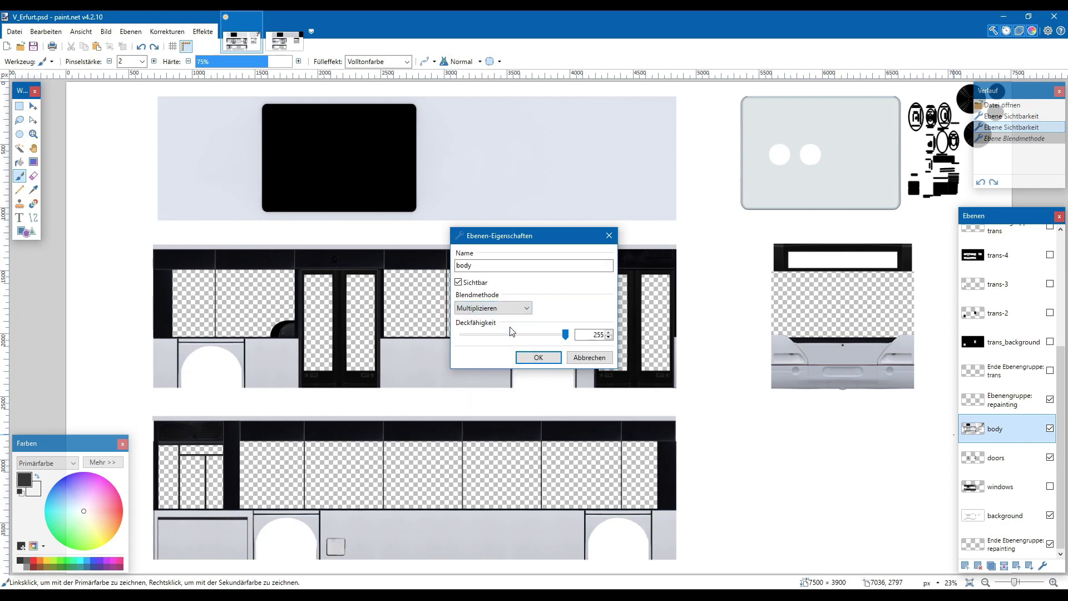
click(545, 358)
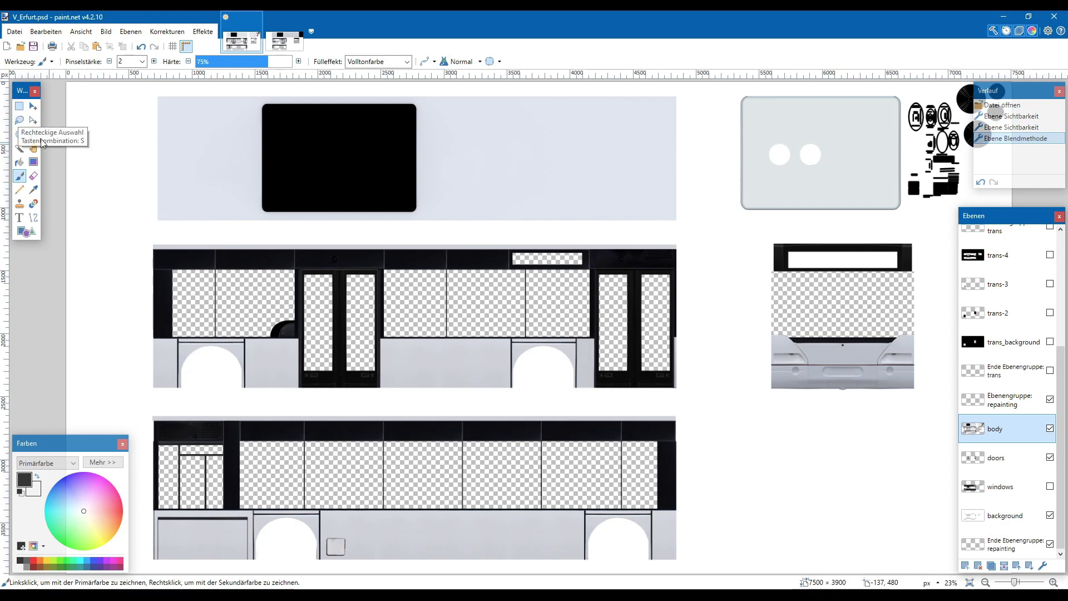
- Test freehand brush strokes on the background layer over the lower side panel between the doors and undo them
click(1015, 522)
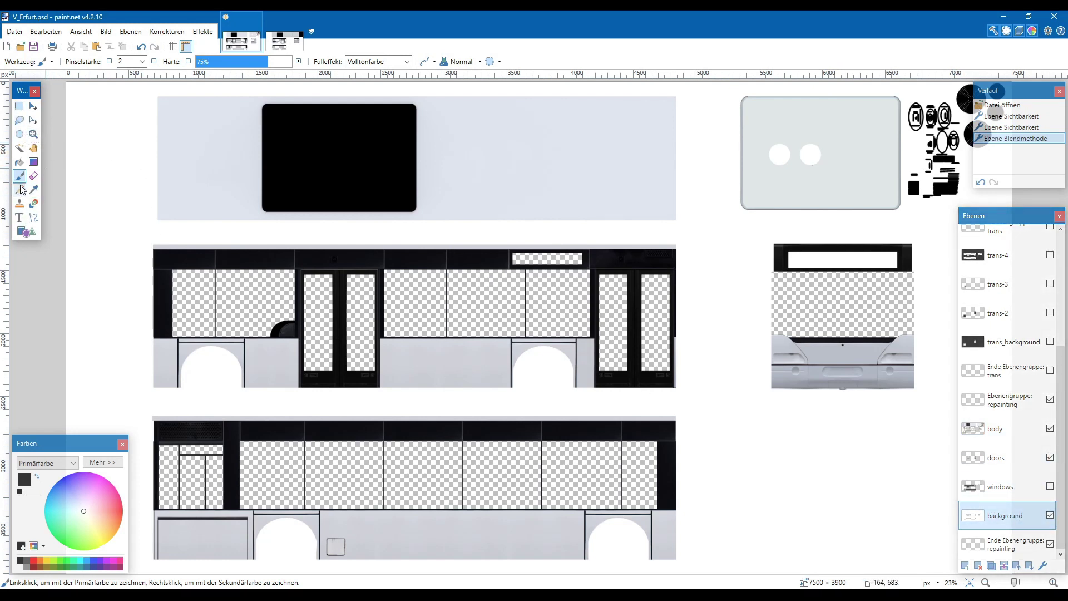
drag(436, 365, 448, 371)
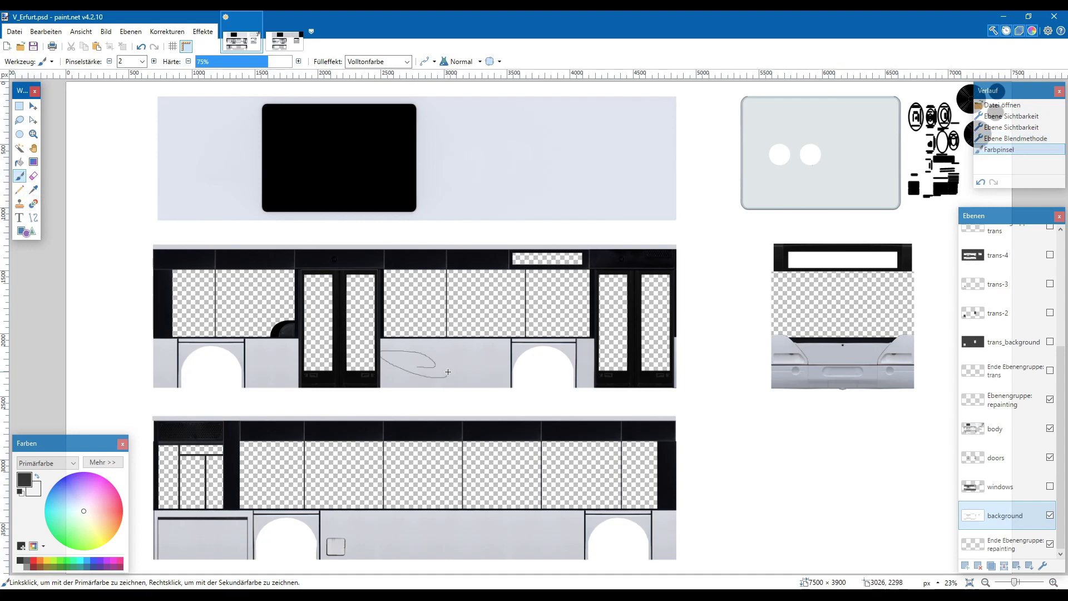
scroll(384, 377, up, 3)
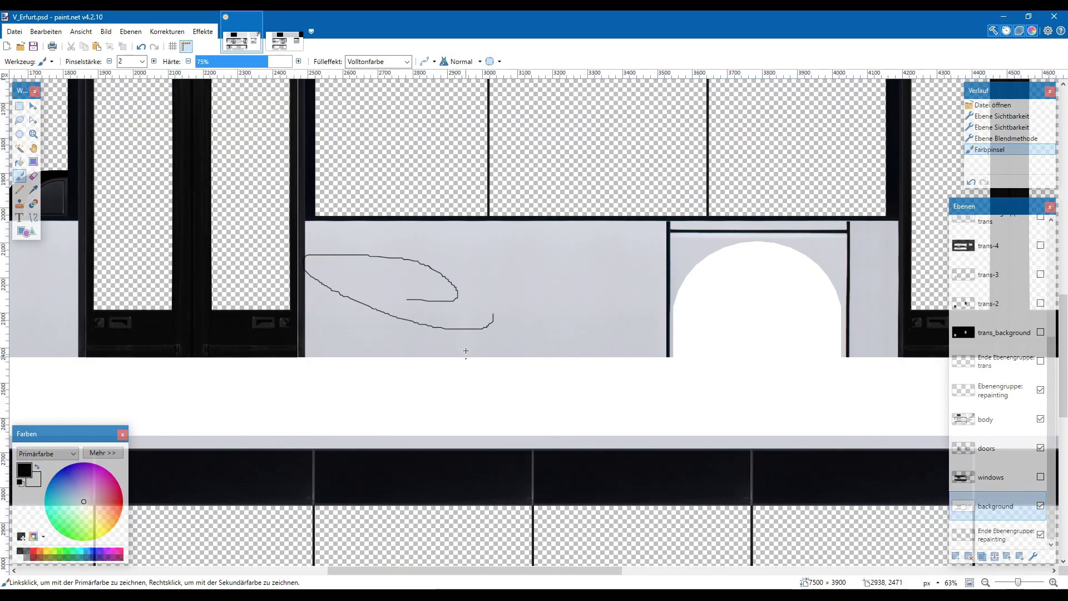
mouse_move(492, 315)
mouse_down()
mouse_move(595, 327)
mouse_move(686, 384)
mouse_up()
key(ctrl+z)
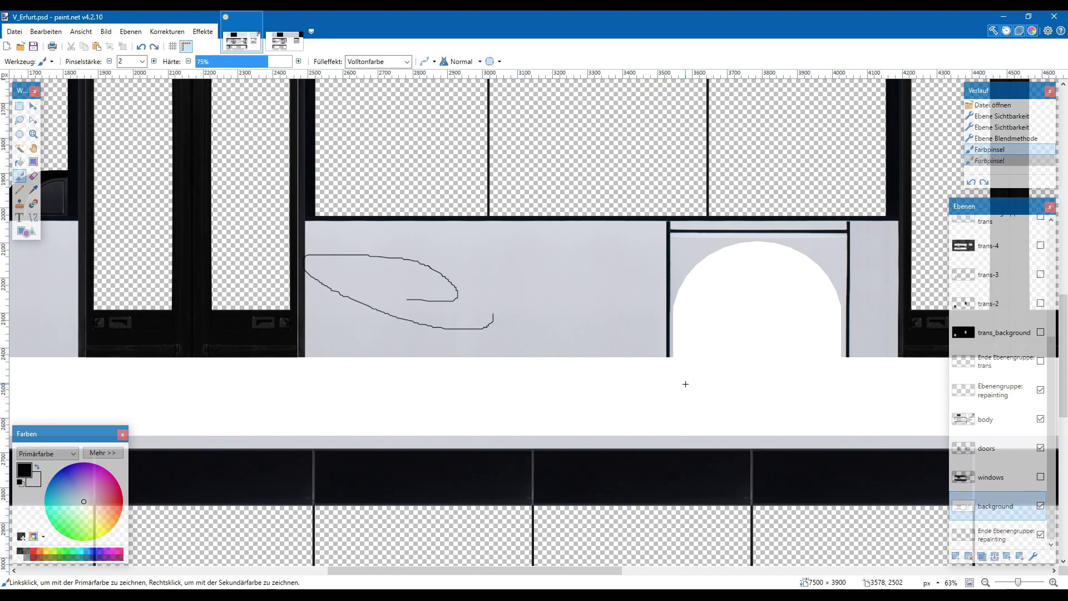
key(ctrl+z)
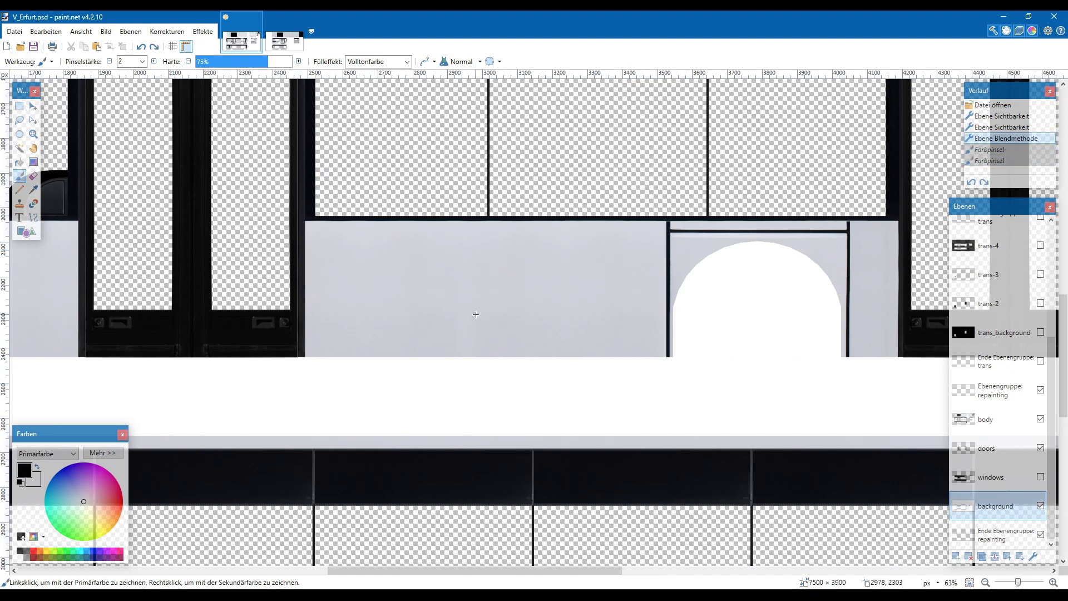
scroll(476, 315, down, 4)
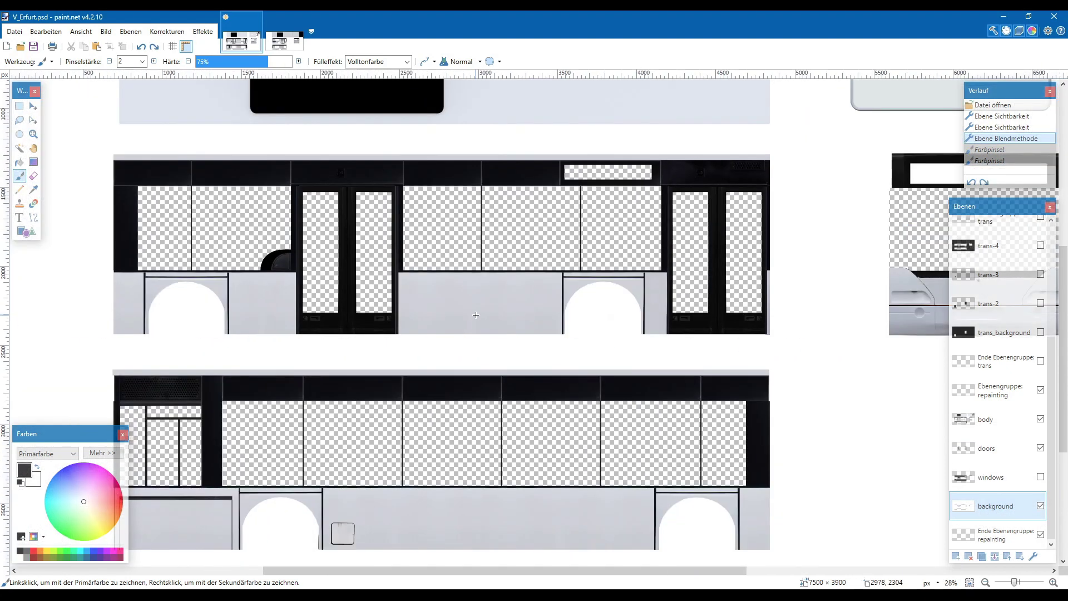
- Switch to Chrome and copy the SWE EVAG logo image from the evag erfurt image search results
click(150, 588)
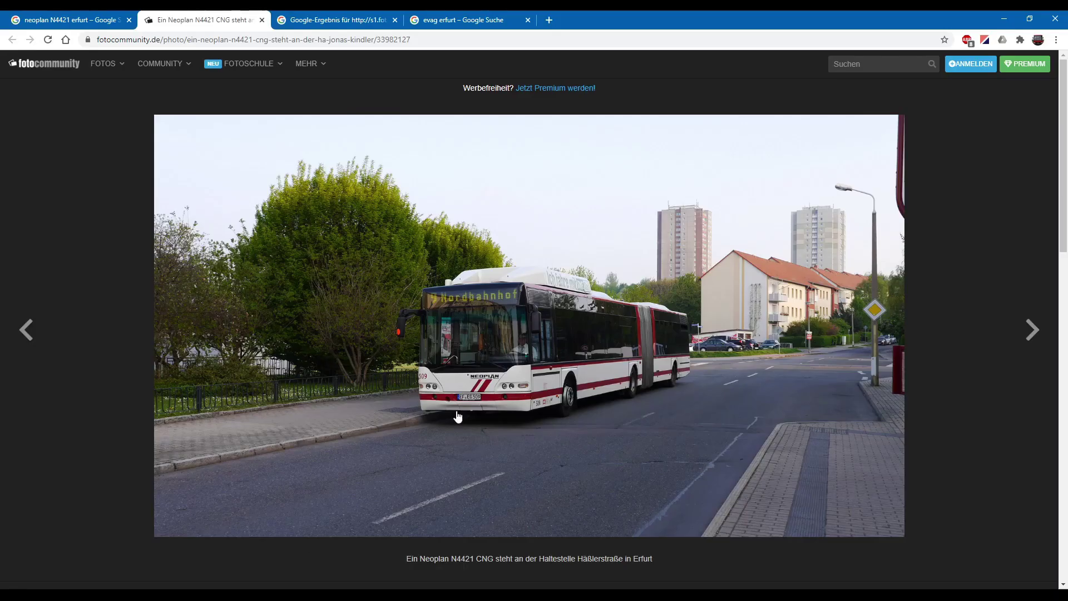
click(462, 19)
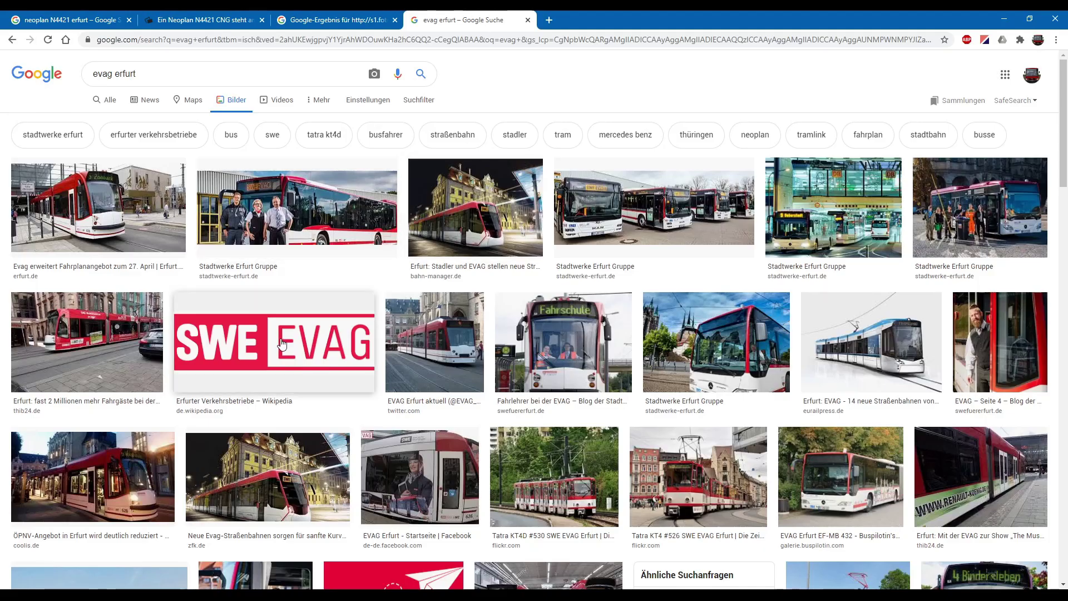
click(303, 350)
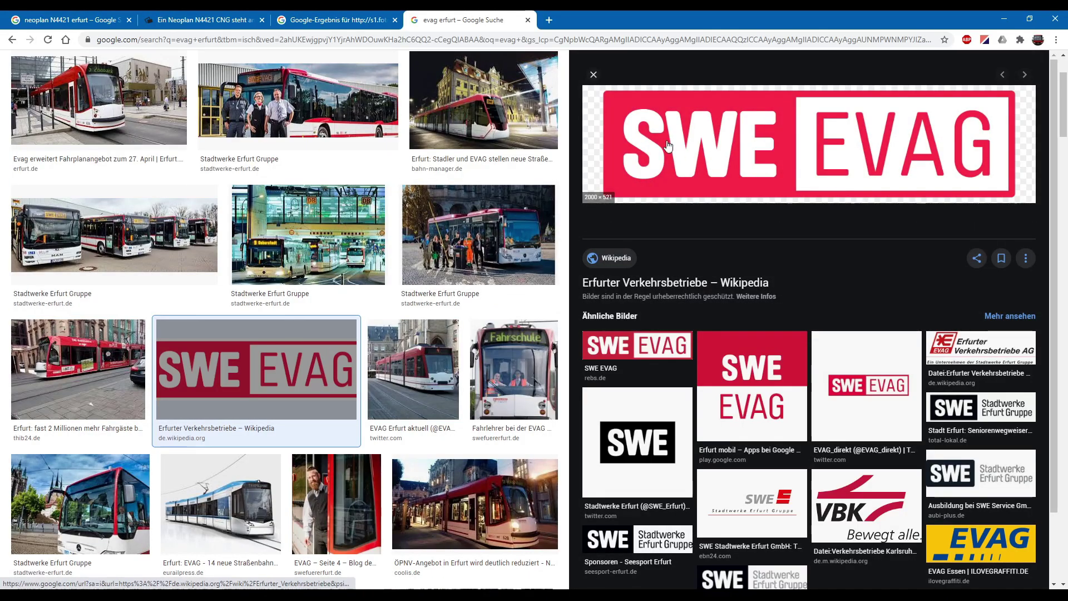
right_click(685, 146)
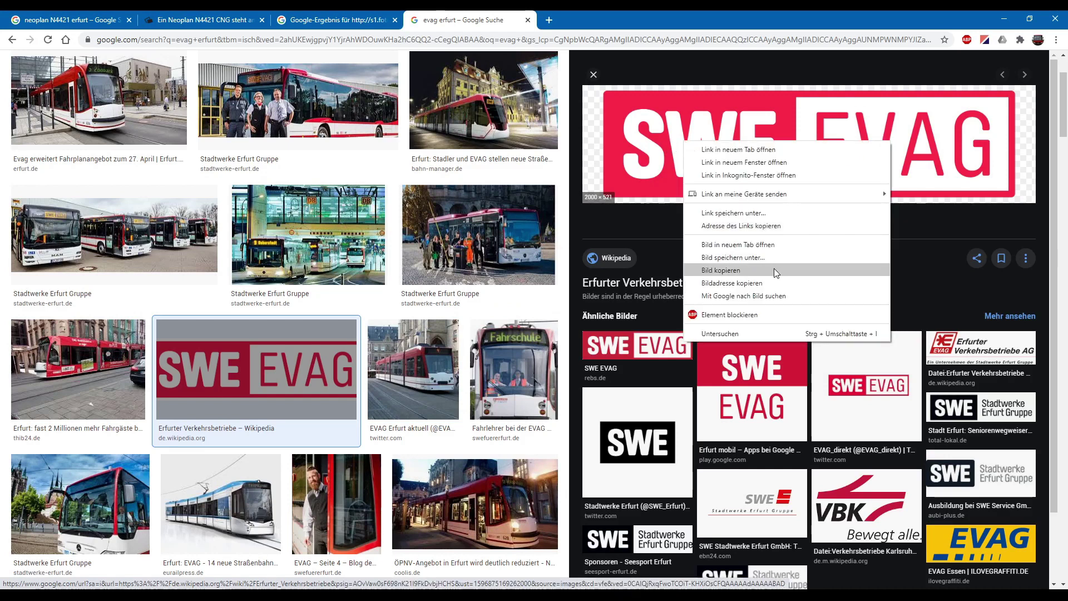
click(766, 272)
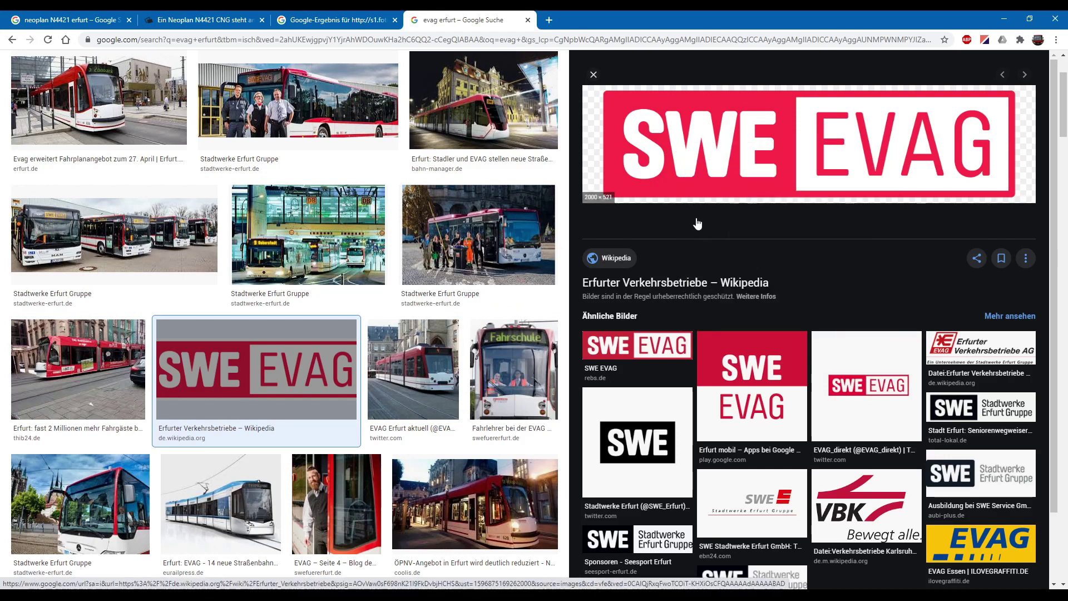
- Examine the livery in the two open reference photos of the Erfurt Neoplan N4421
click(256, 18)
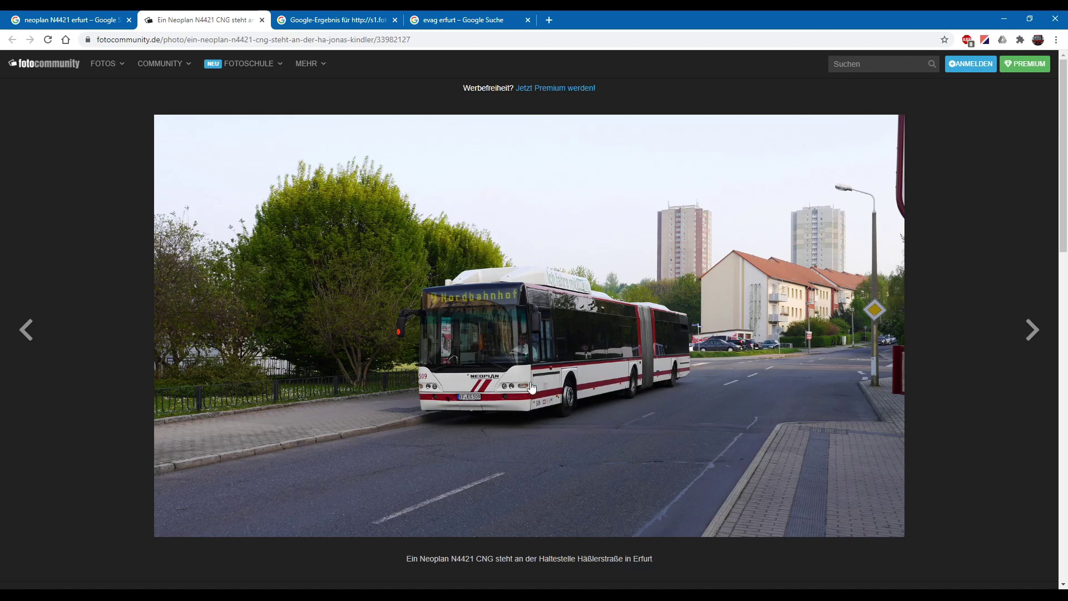
click(325, 21)
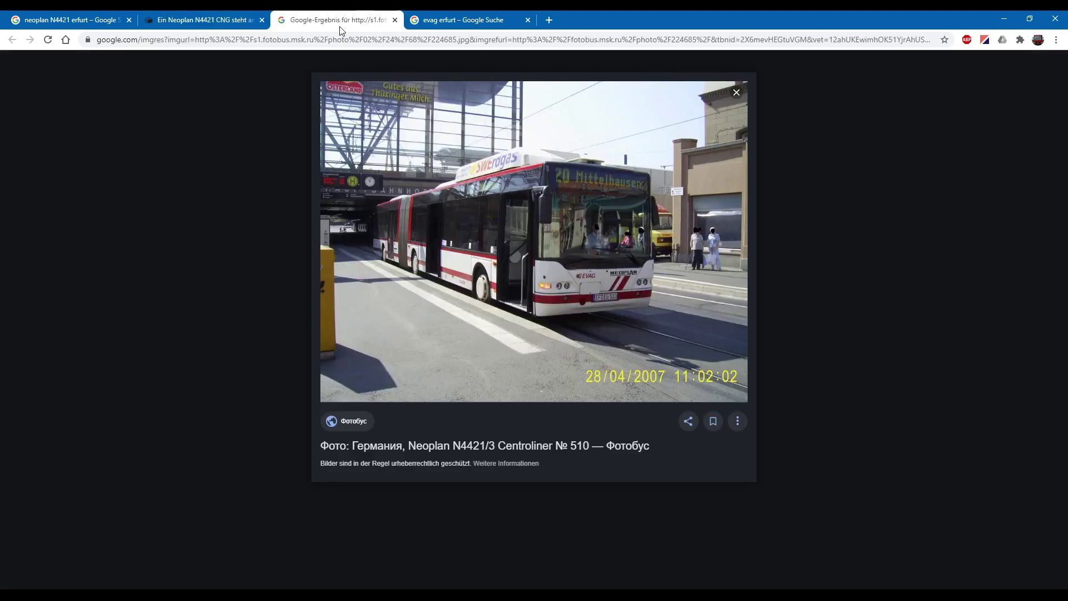
click(210, 19)
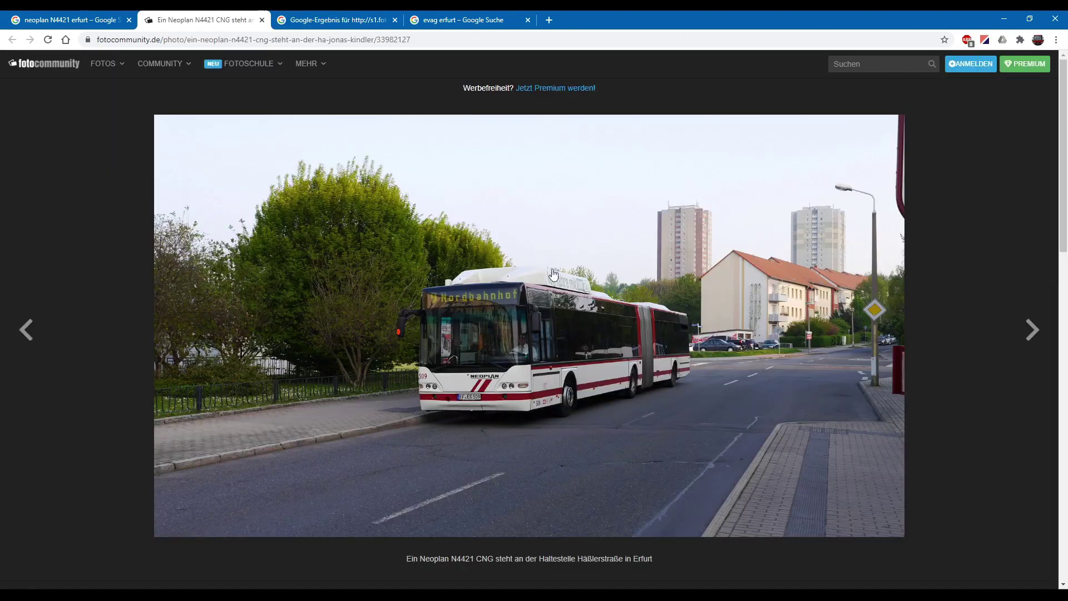
click(364, 25)
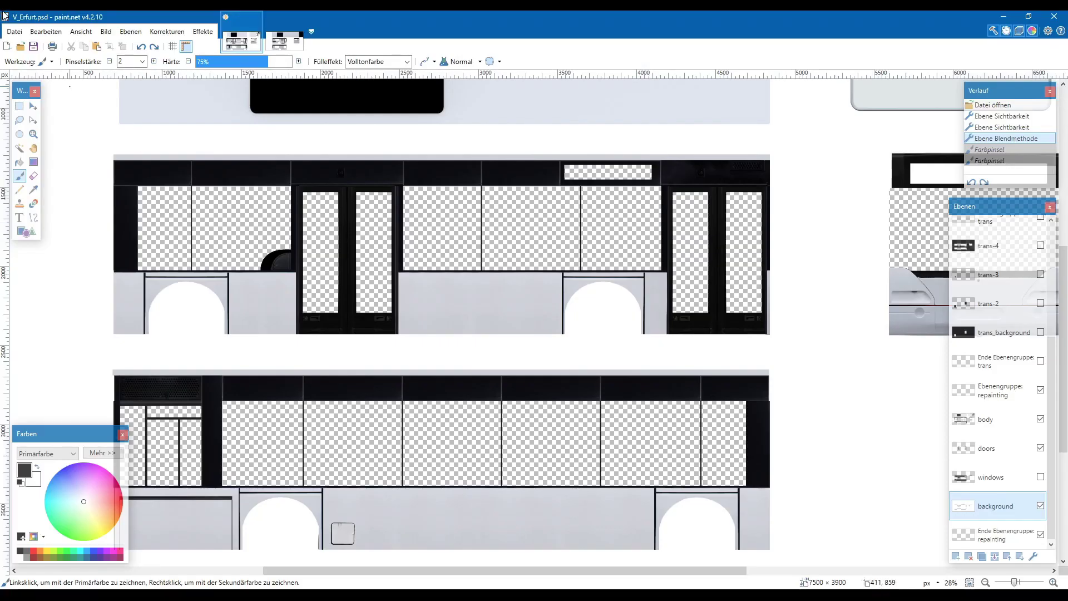
- In paint.net, create a new 2000 × 521 px image and paste the copied SWE EVAG logo into it
click(13, 48)
key(Return)
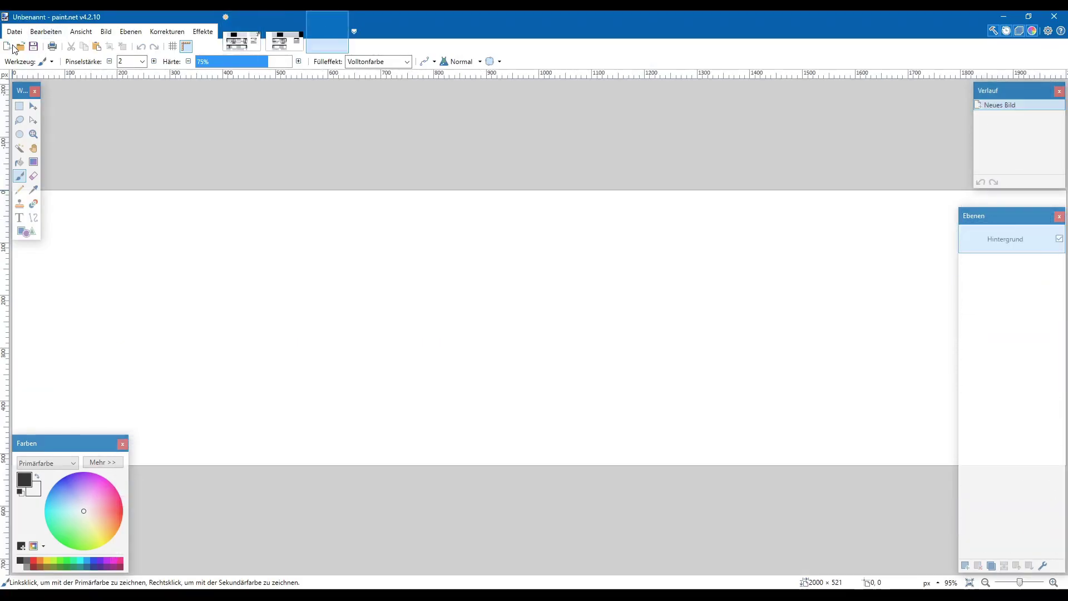
key(ctrl+v)
click(19, 106)
key(ctrl+d)
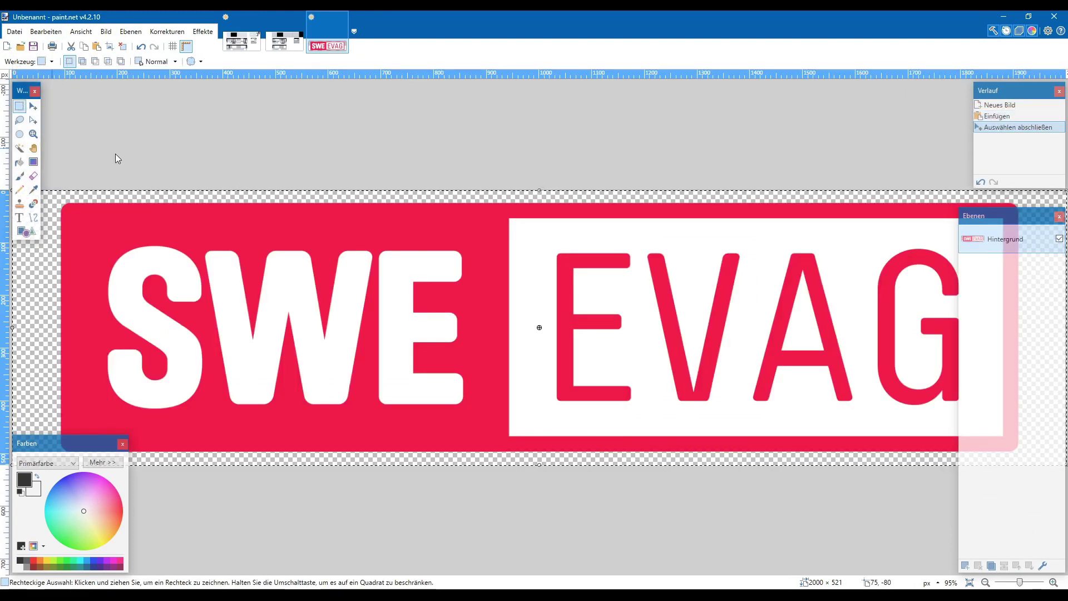
- Sample the logo's red as the primary colour and darken it to C6153F, with a brightness value of 78
click(32, 190)
click(187, 225)
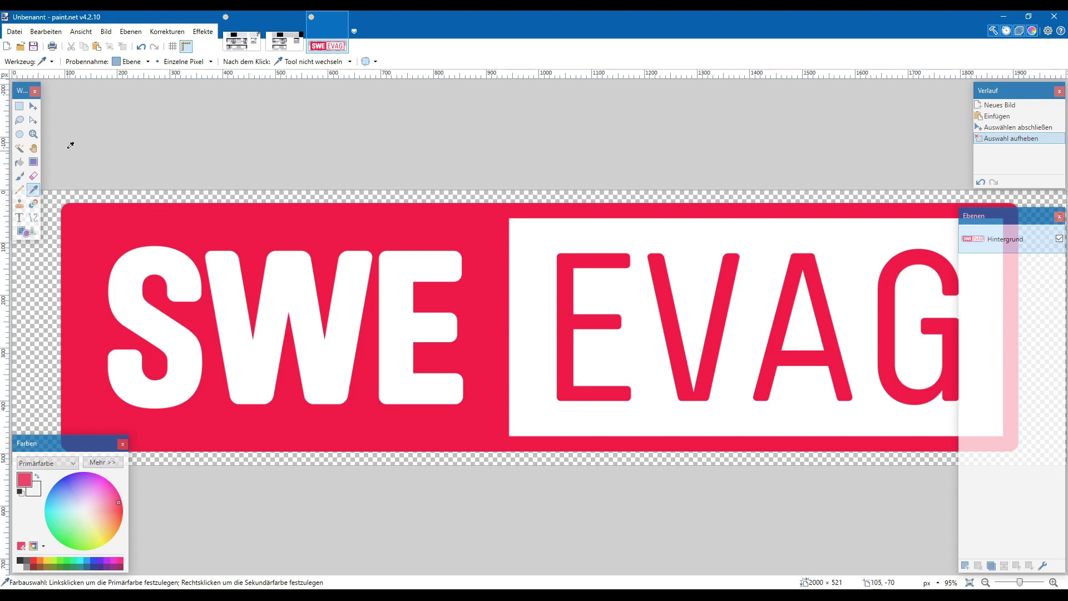
click(103, 462)
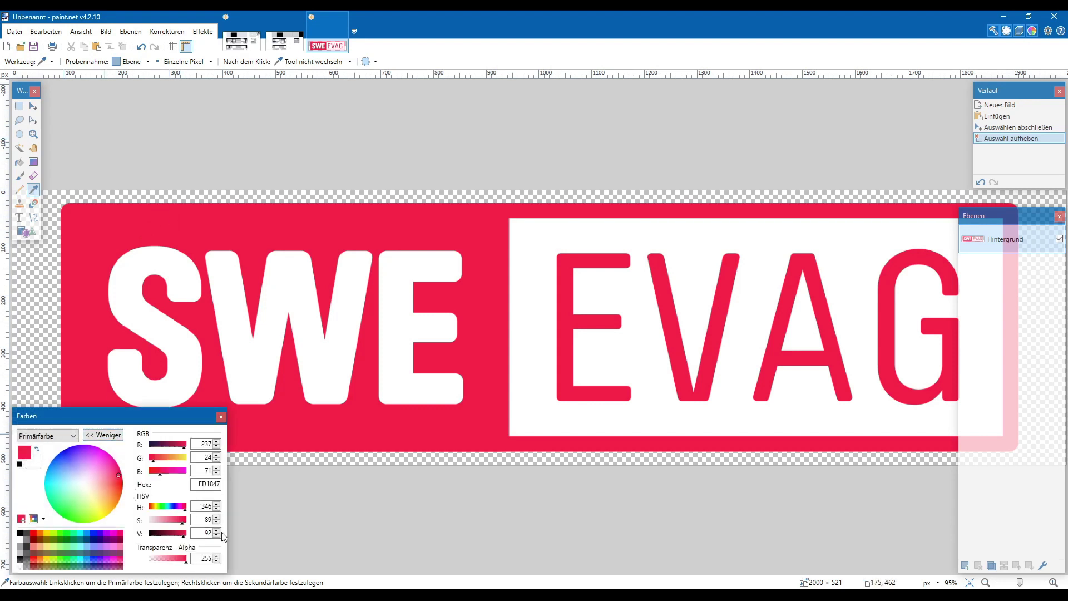
drag(183, 537, 181, 537)
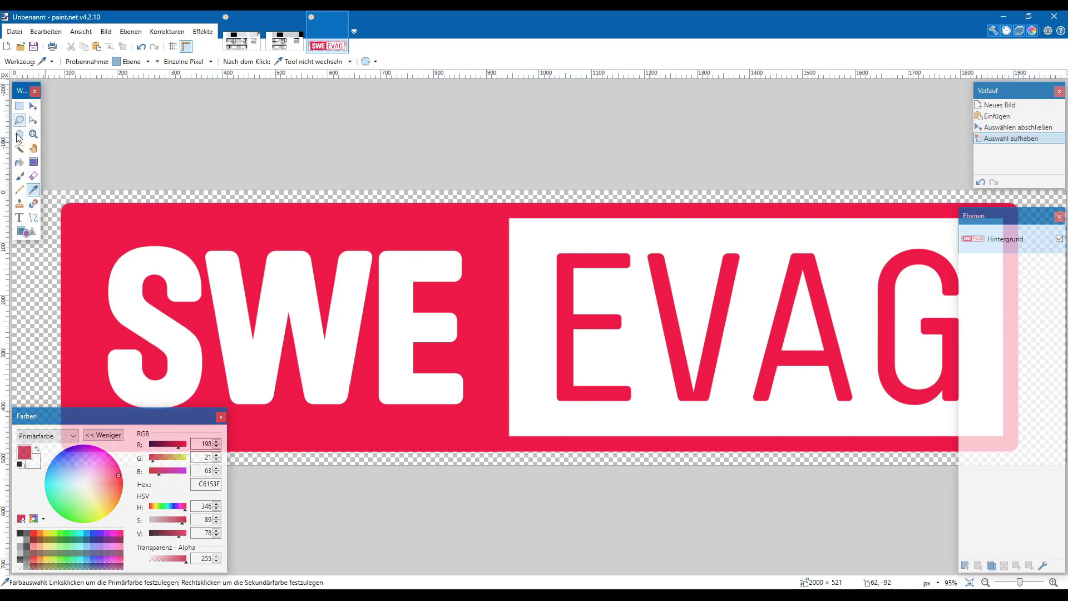
- Activate the shape tool, switch to V_Erfurt.psd and compare the front bumper area with the reference photo in Chrome
click(26, 231)
click(237, 32)
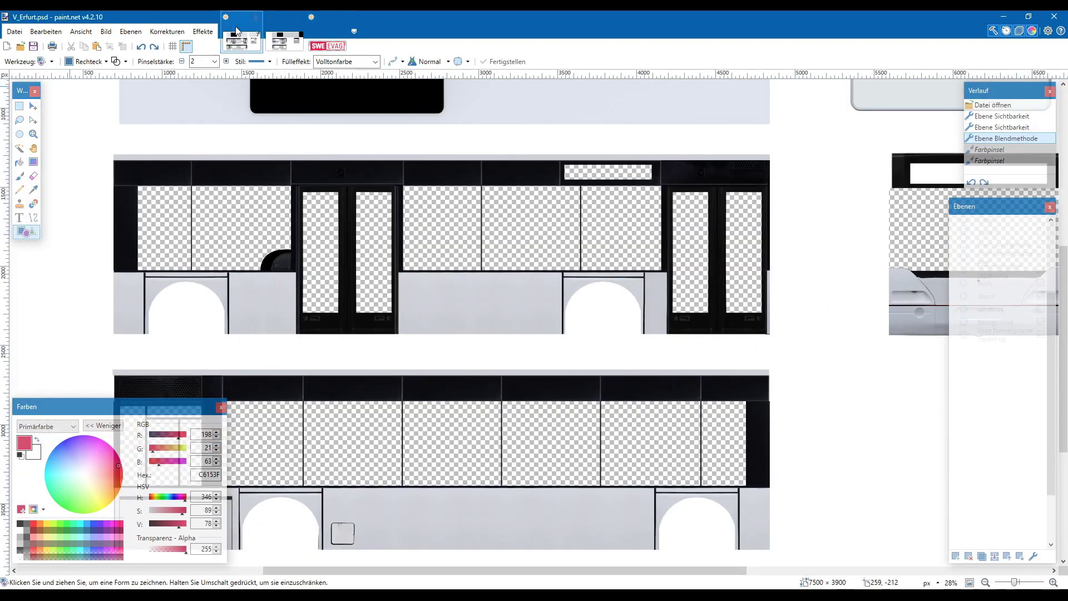
key(alt+Tab)
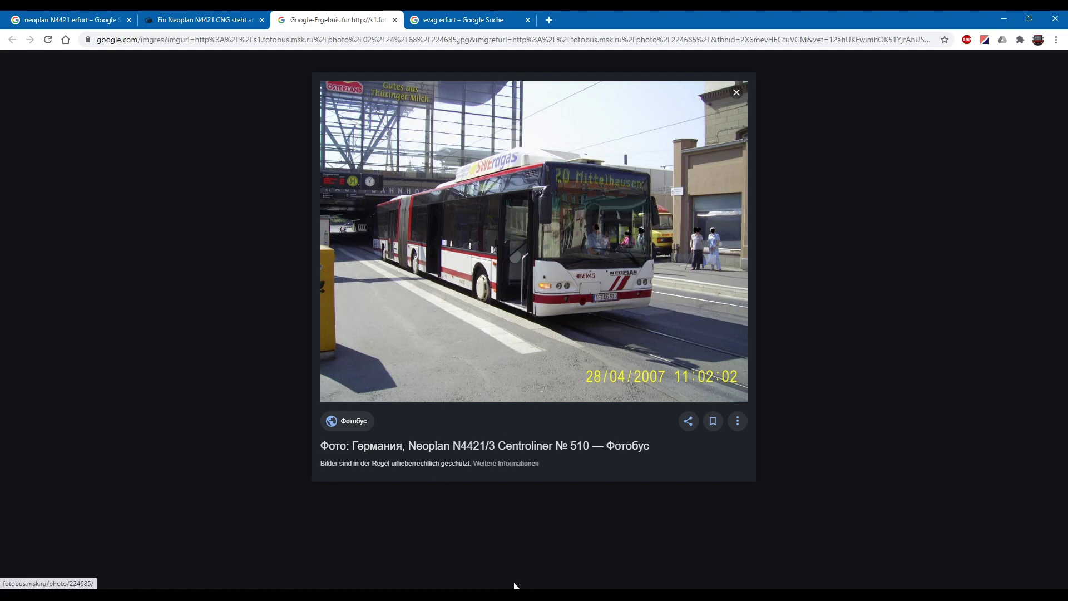
key(alt+Tab)
scroll(827, 405, up, 5)
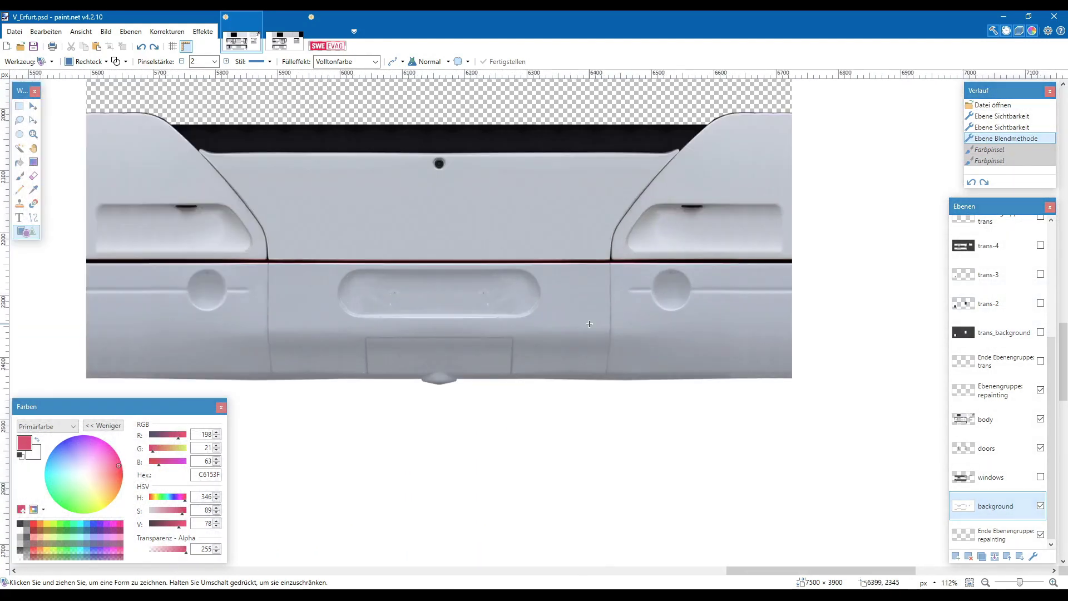
scroll(589, 324, left, 2)
click(285, 42)
click(242, 41)
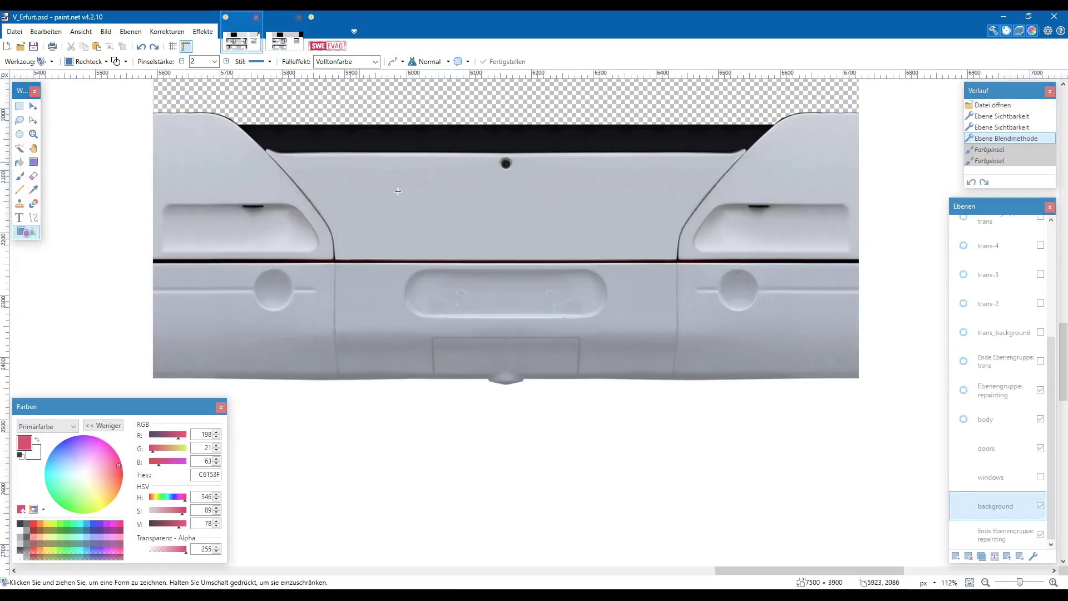
key(alt+Tab)
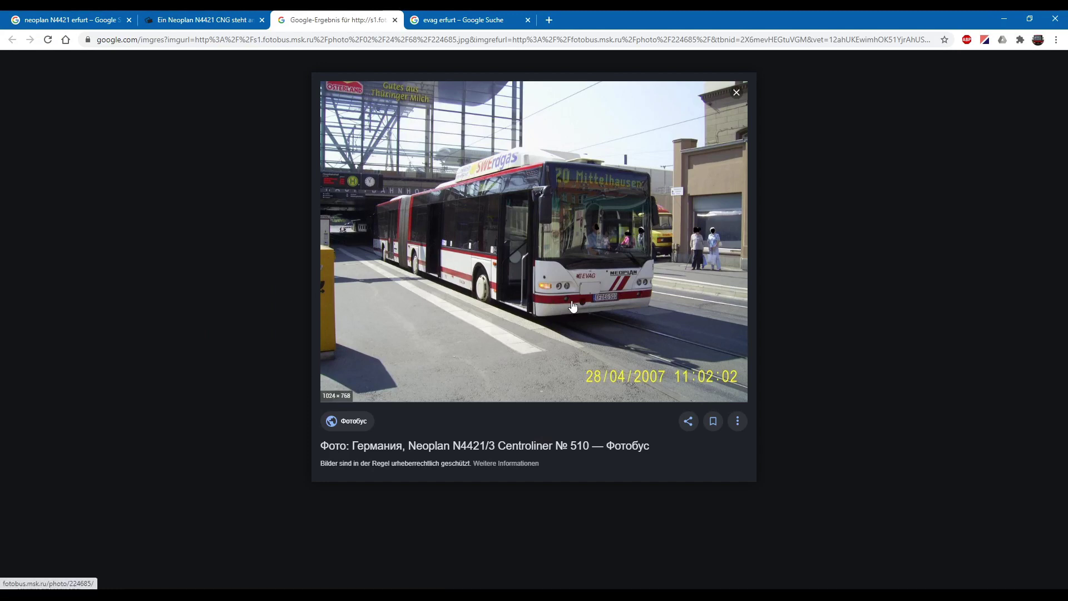
key(alt+Tab)
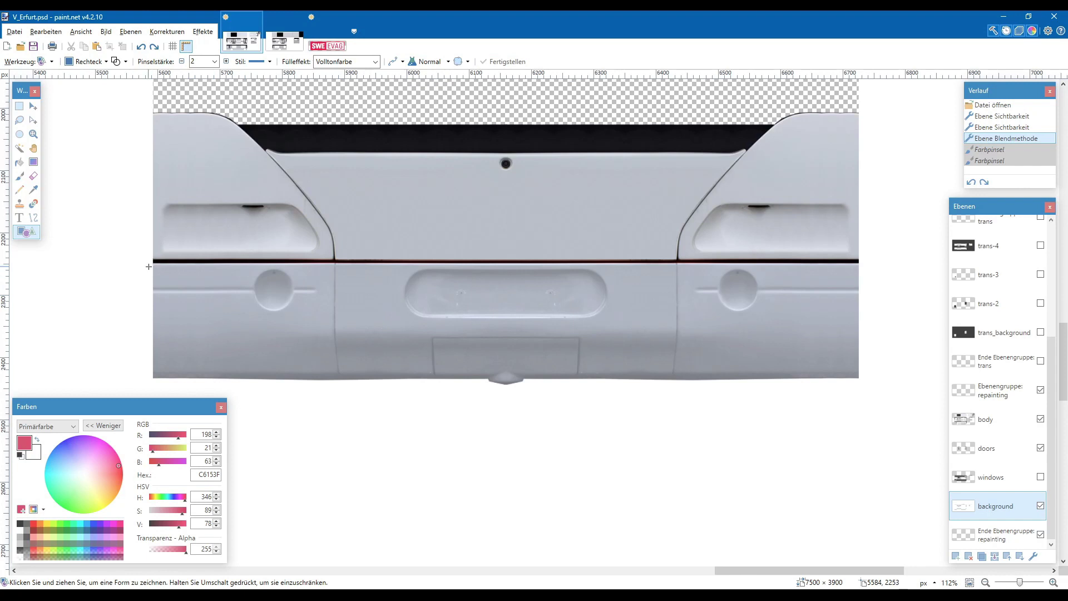
- Draw a filled dark red rectangle of about 1136 × 74 px across the front bumper on the background layer
drag(154, 264, 866, 311)
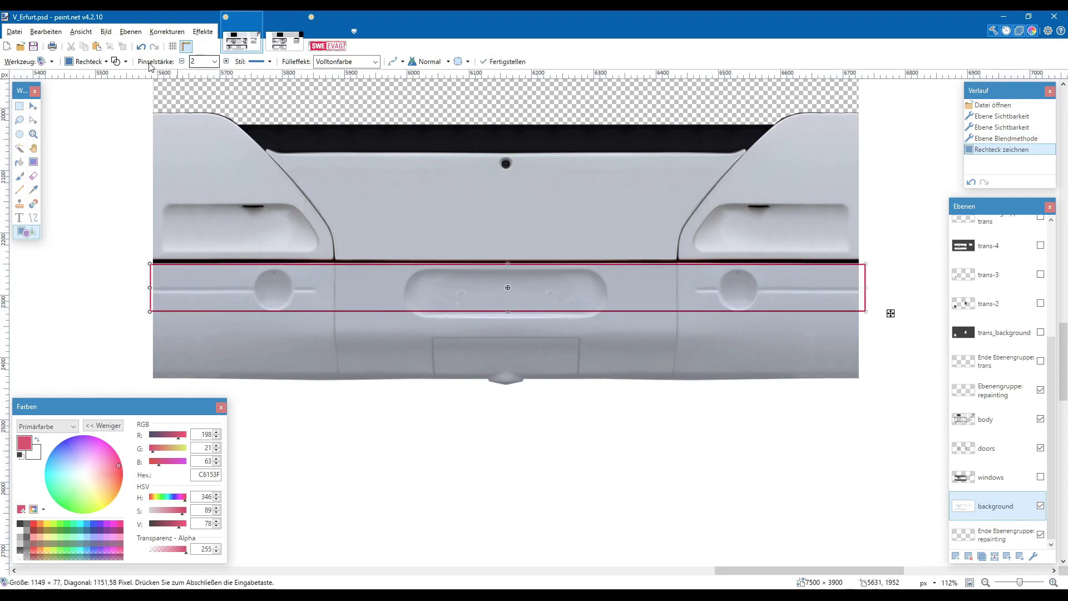
click(116, 61)
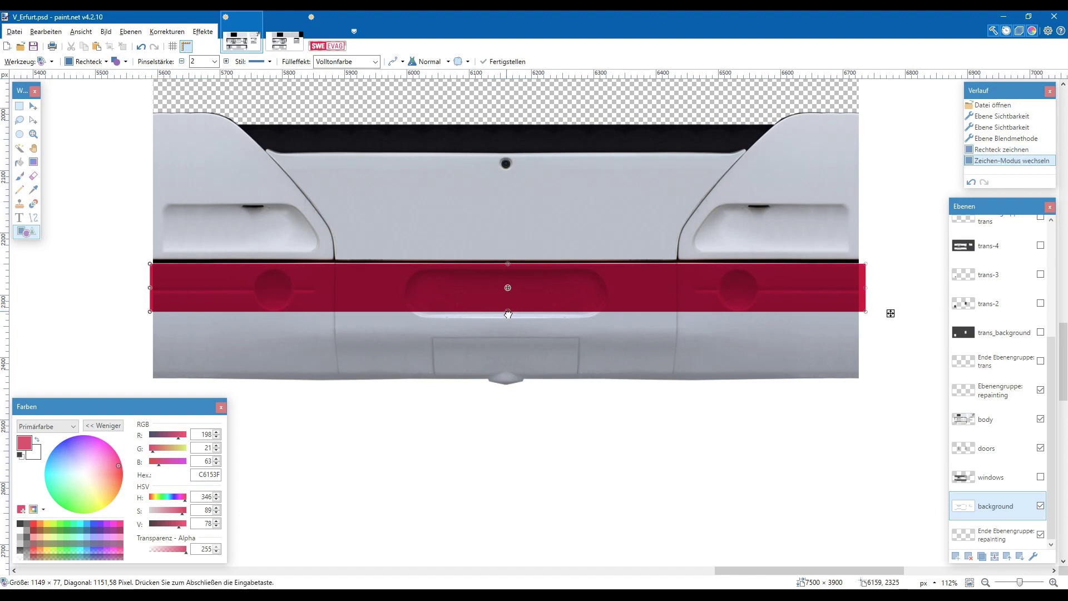
drag(508, 313, 510, 319)
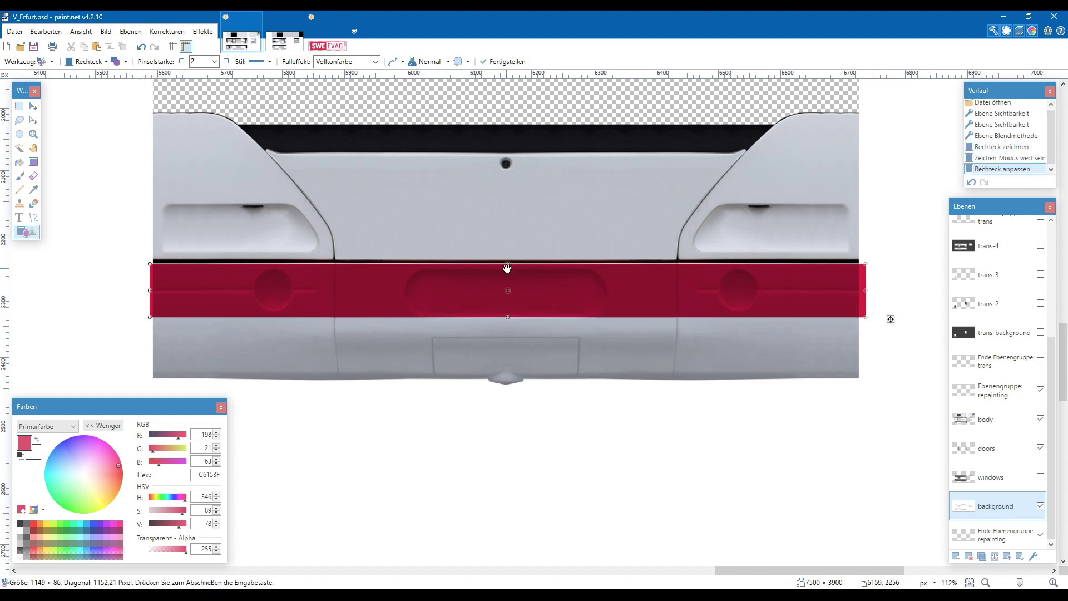
drag(503, 268, 502, 271)
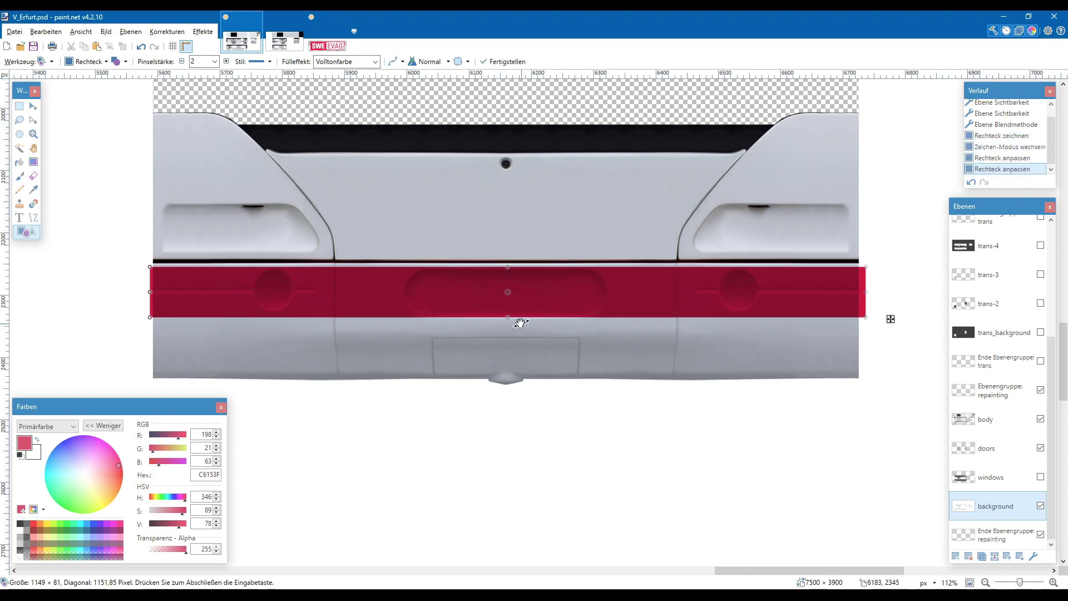
drag(504, 316, 504, 313)
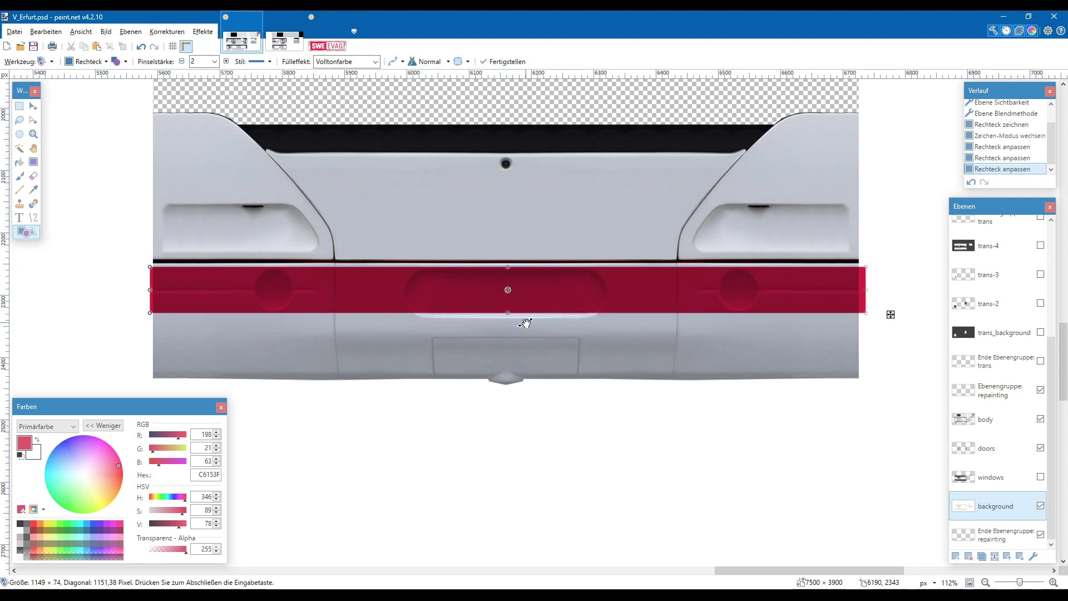
drag(866, 289, 861, 290)
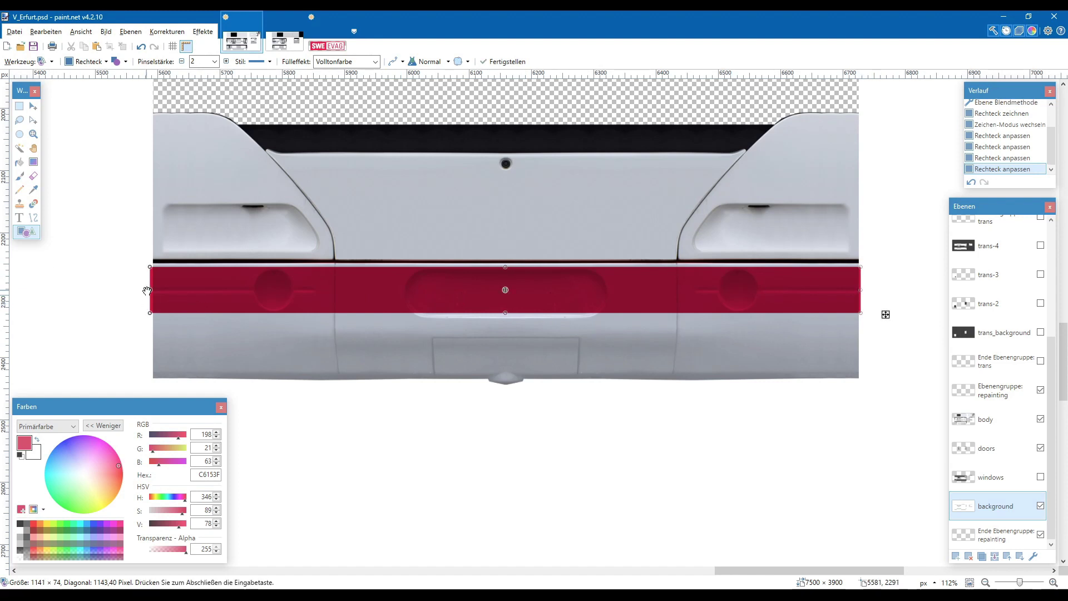
drag(147, 290, 150, 290)
- Stretch the red rectangle from the front view across the entire door-side view, to about 6047 × 74 px
scroll(276, 309, down, 3)
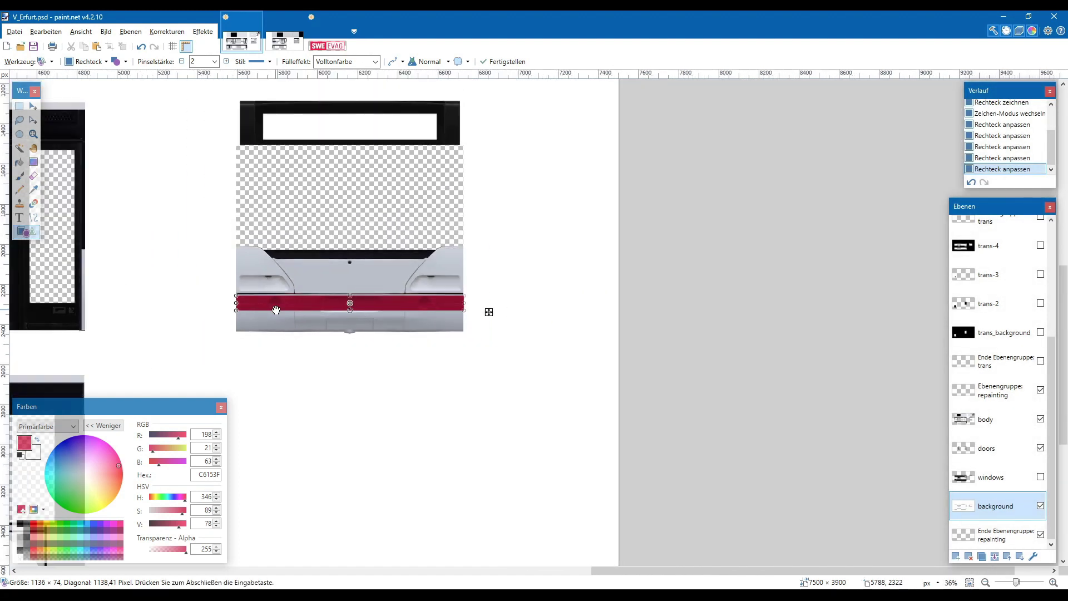
scroll(276, 310, left, 3)
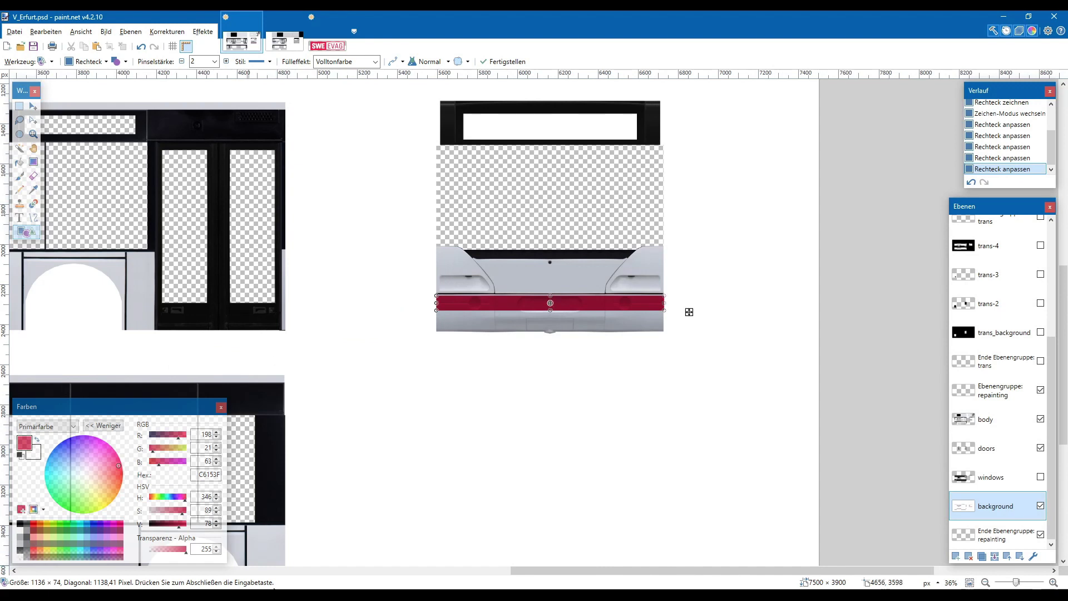
scroll(454, 387, left, 3)
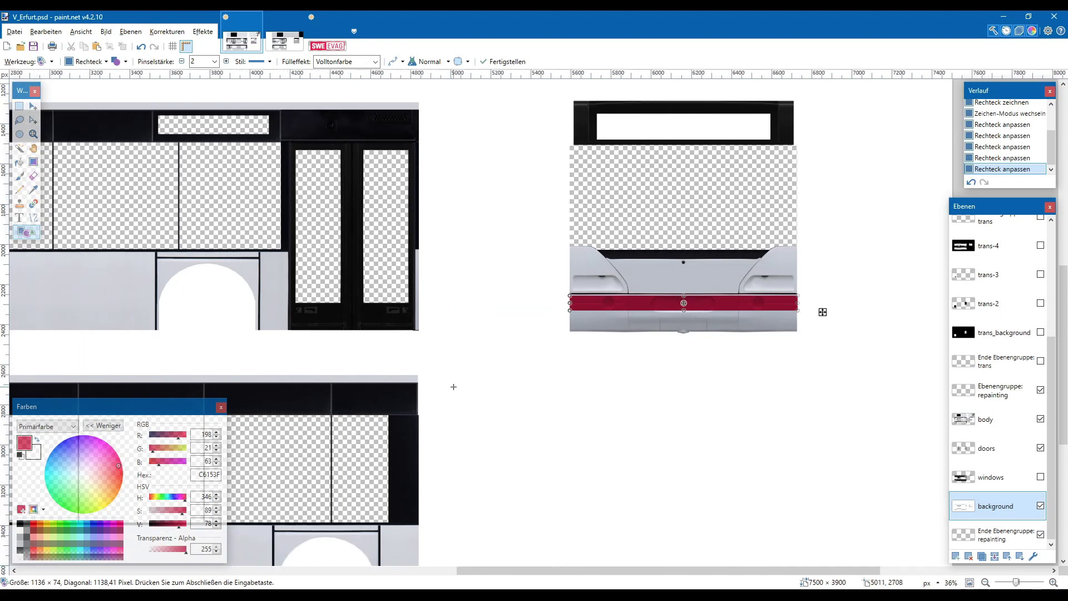
drag(637, 305, 149, 281)
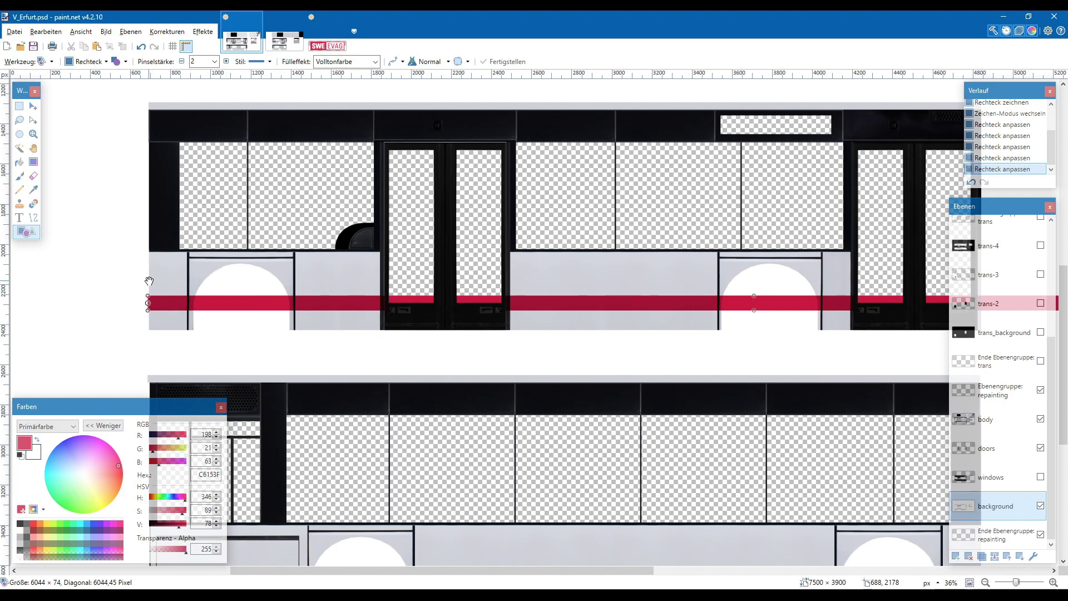
- Delete the parts of the red stripe that lie behind the two double doors using rectangular selections
click(19, 106)
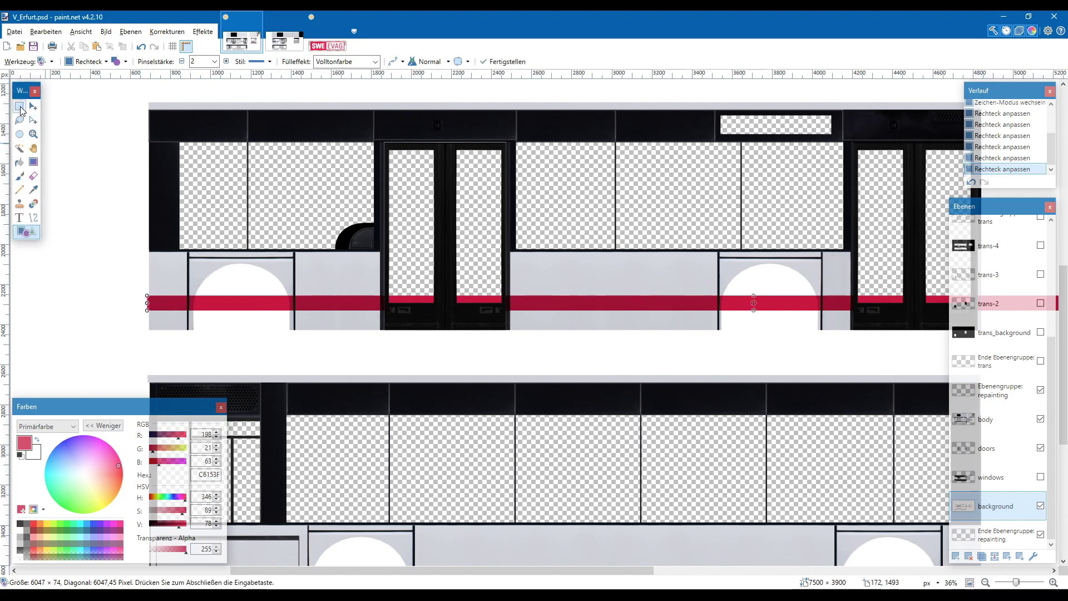
scroll(333, 258, right, 5)
scroll(502, 290, up, 3)
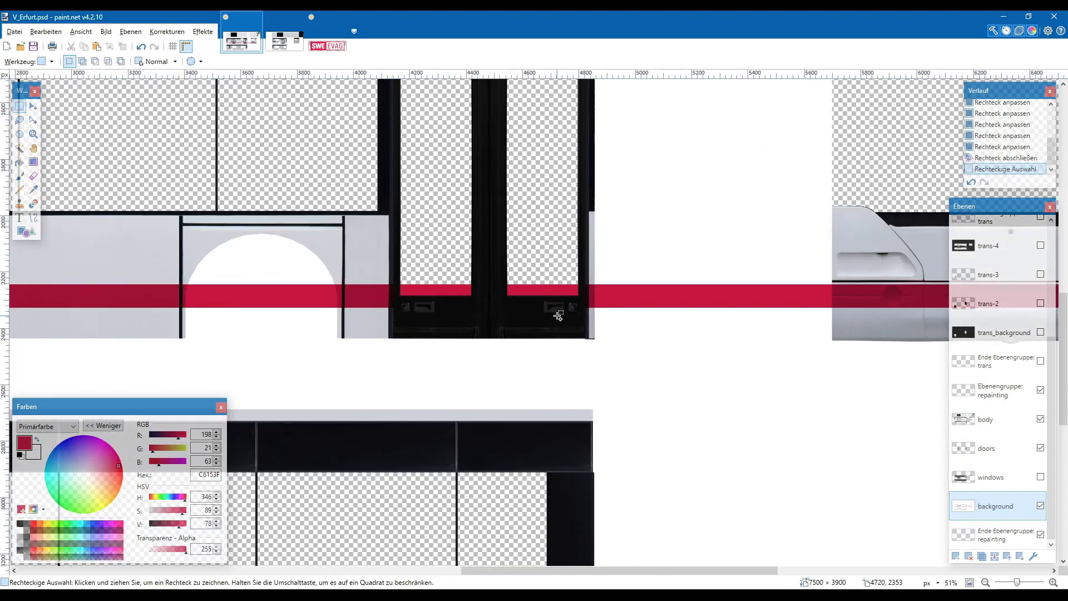
drag(353, 257, 588, 310)
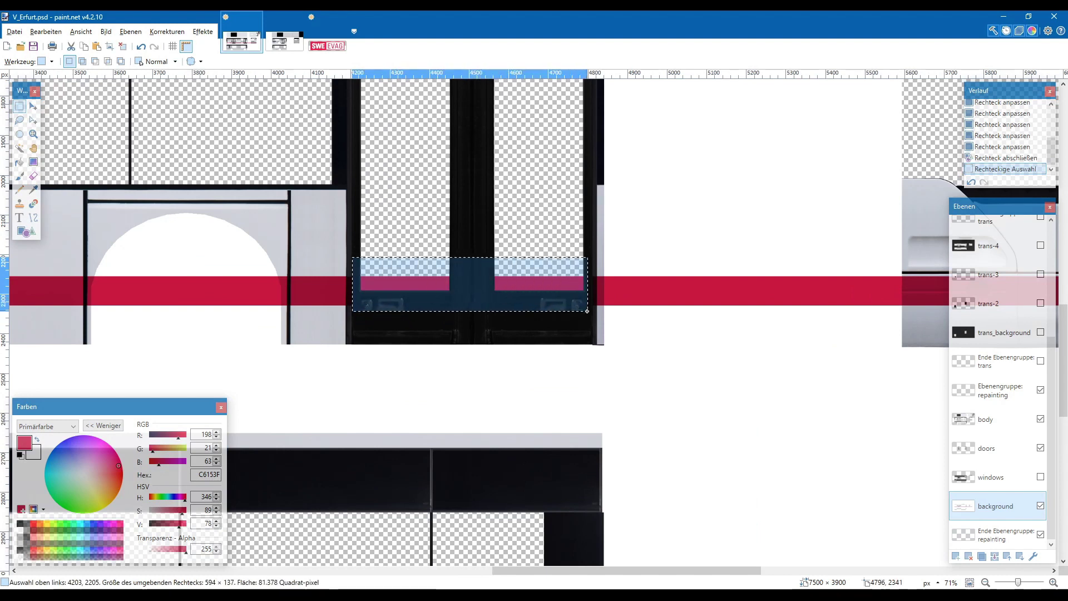
key(Delete)
scroll(350, 330, left, 10)
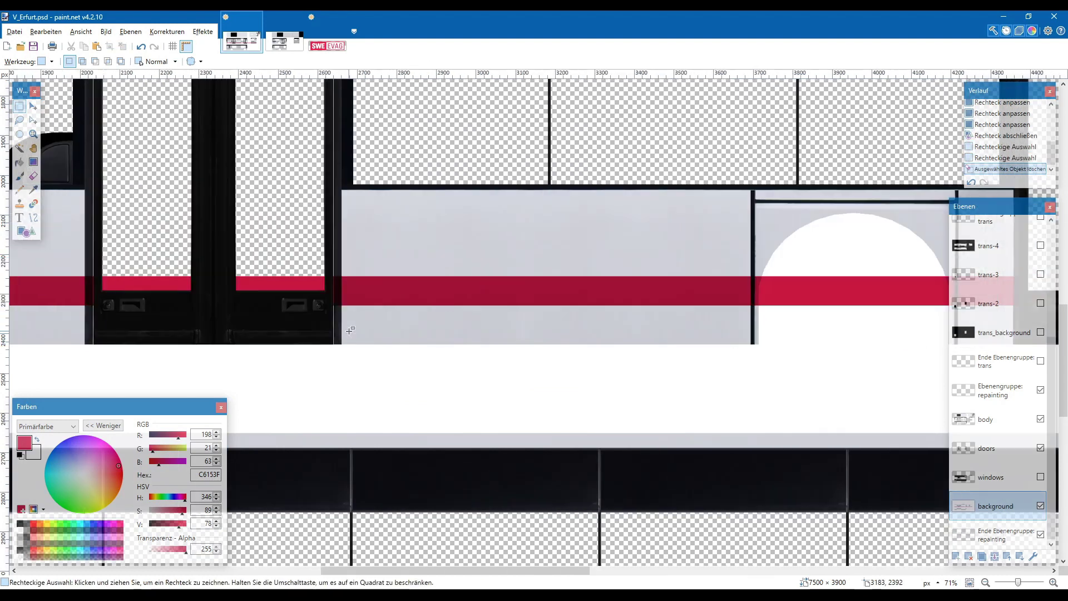
drag(293, 271, 537, 316)
key(Delete)
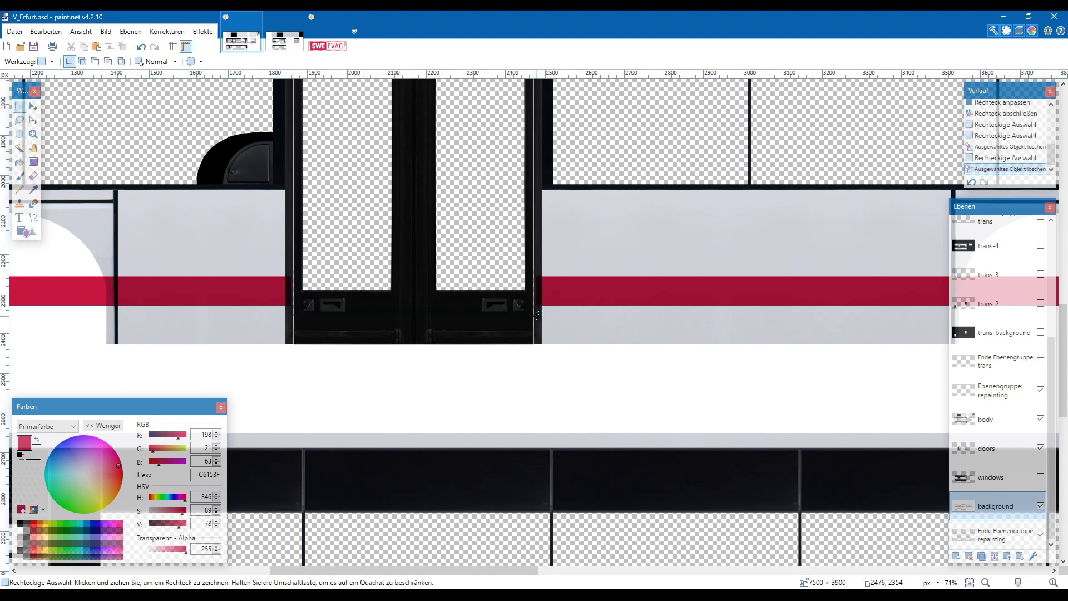
- Select and copy a stripe section of about 171 × 190 px between the doors, reaching down to the panel's lower edge
scroll(536, 315, down, 3)
scroll(667, 317, right, 3)
scroll(821, 318, up, 3)
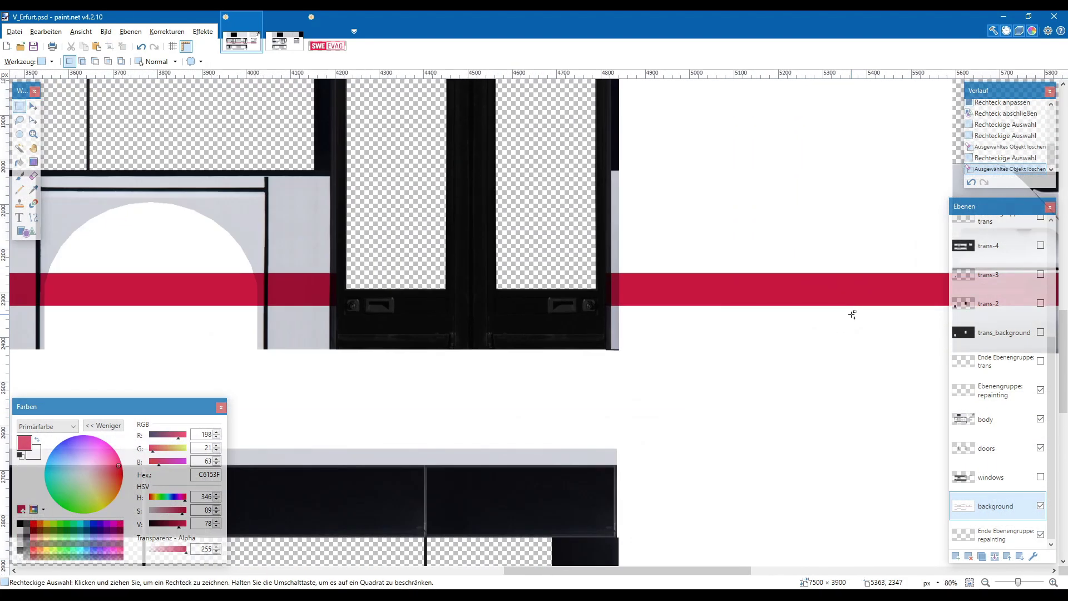
scroll(851, 312, down, 1)
scroll(853, 315, down, 4)
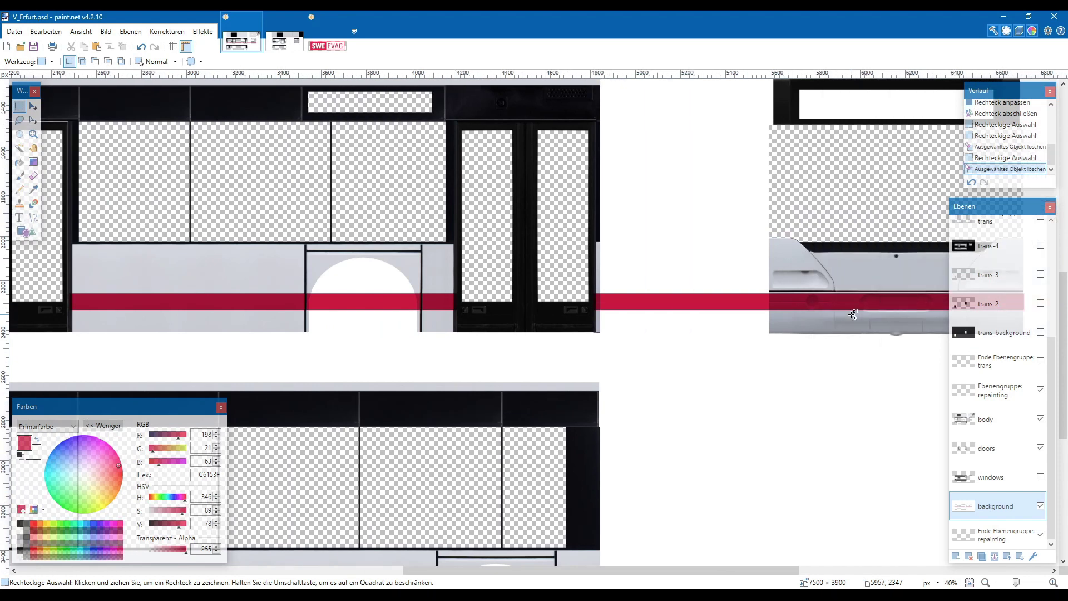
scroll(850, 314, up, 1)
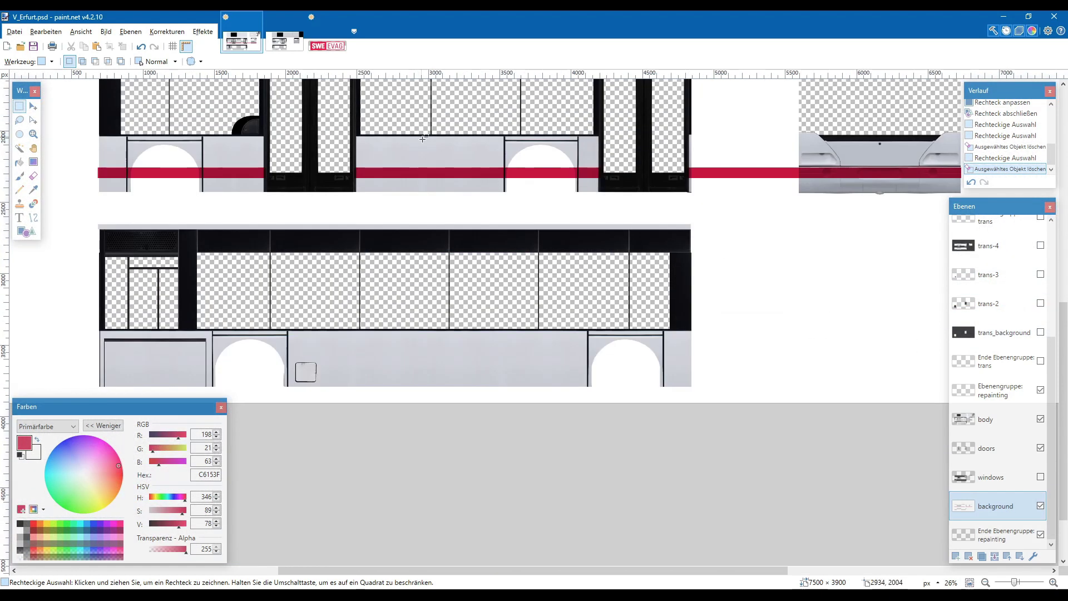
scroll(504, 229, up, 2)
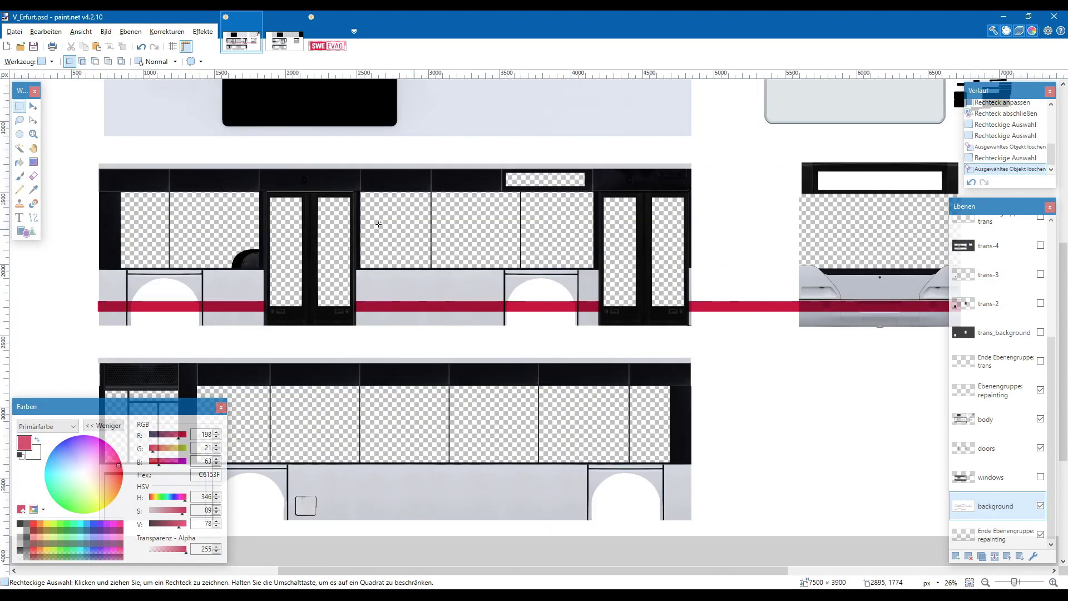
scroll(416, 342, up, 5)
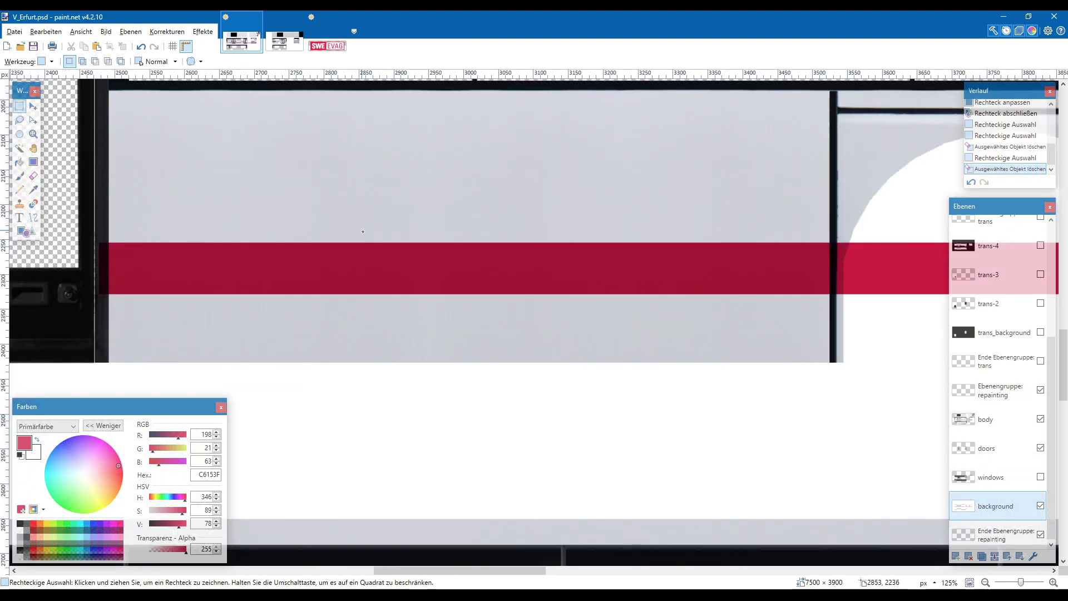
drag(362, 232, 482, 362)
scroll(338, 386, up, 4)
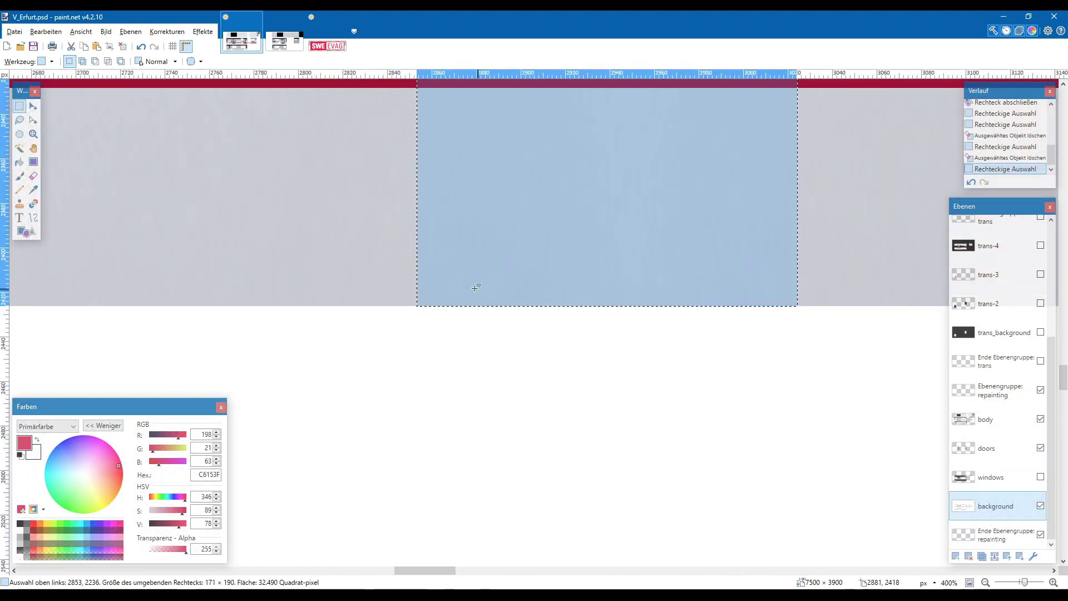
- Paste the copied stripe section onto the opposite side view and align it with the outer and lower edges of the flap panel
scroll(423, 301, down, 8)
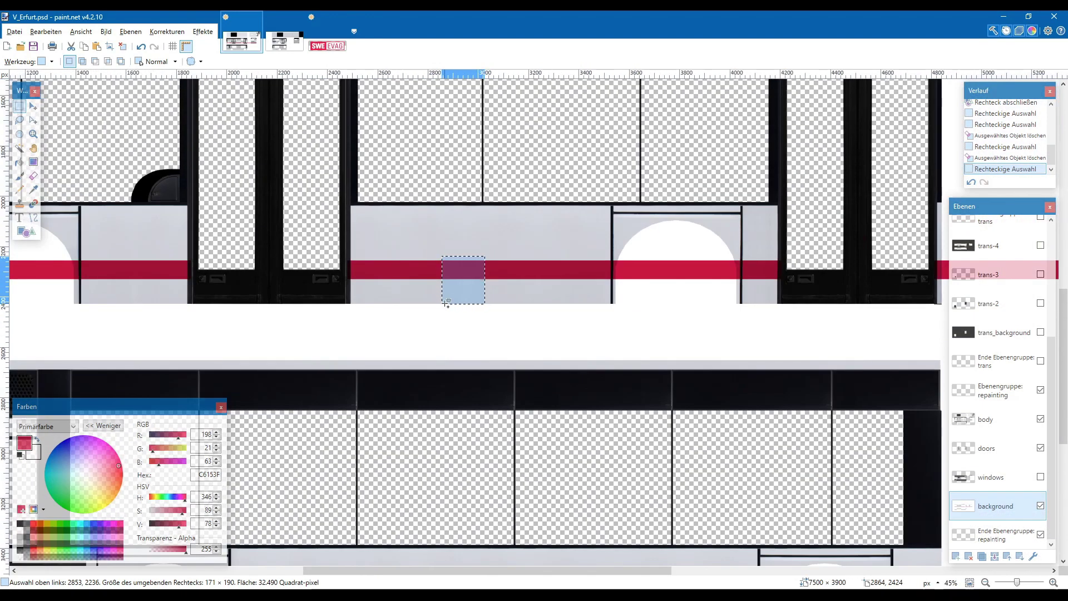
scroll(445, 302, left, 10)
scroll(477, 345, up, 4)
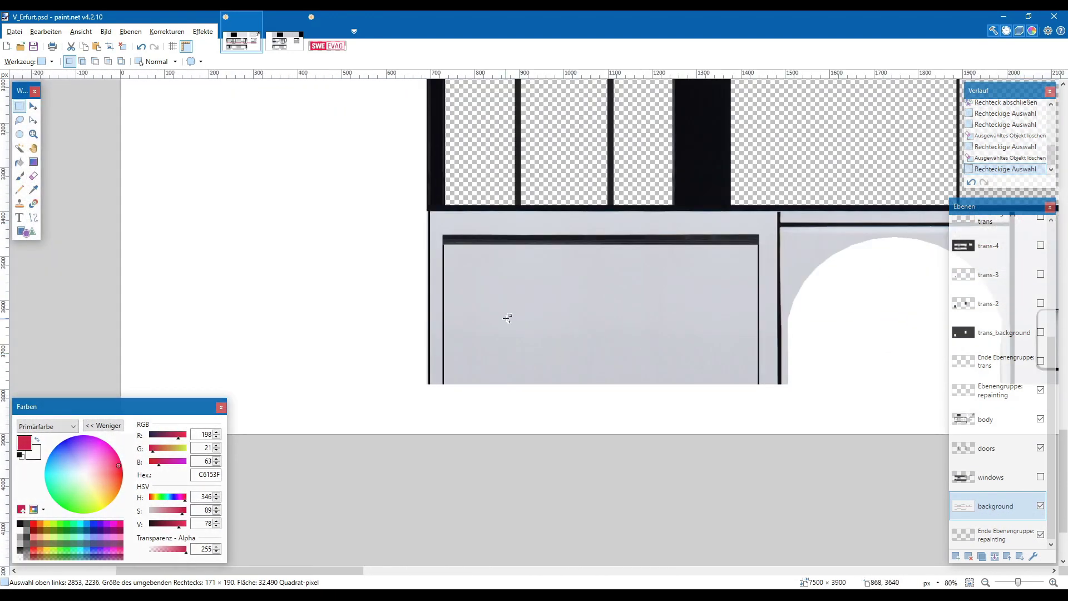
key(ctrl+v)
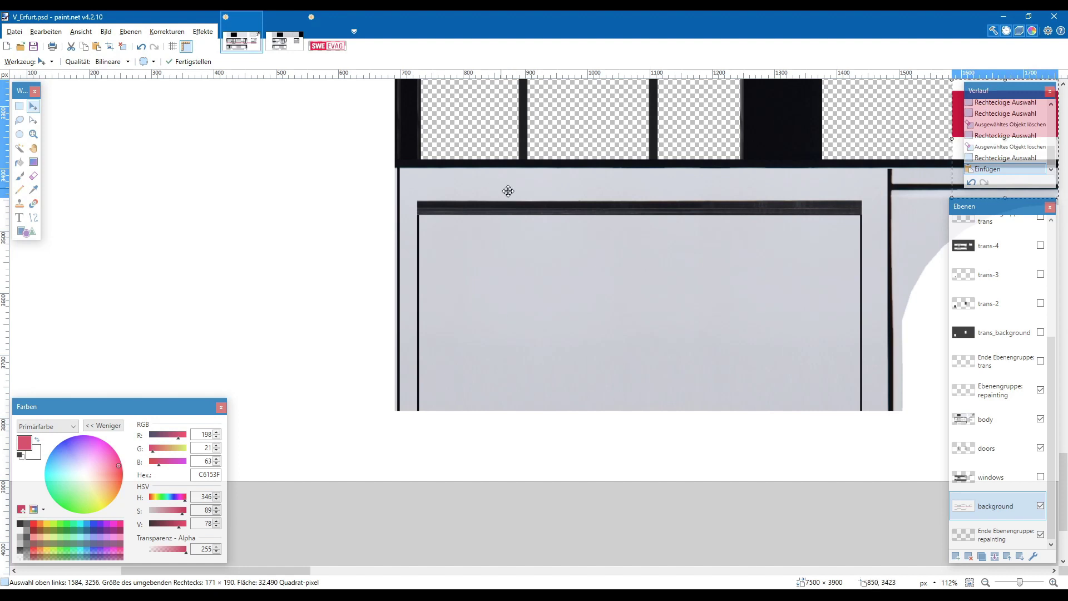
scroll(508, 190, up, 2)
scroll(723, 262, right, 1)
drag(924, 279, 489, 498)
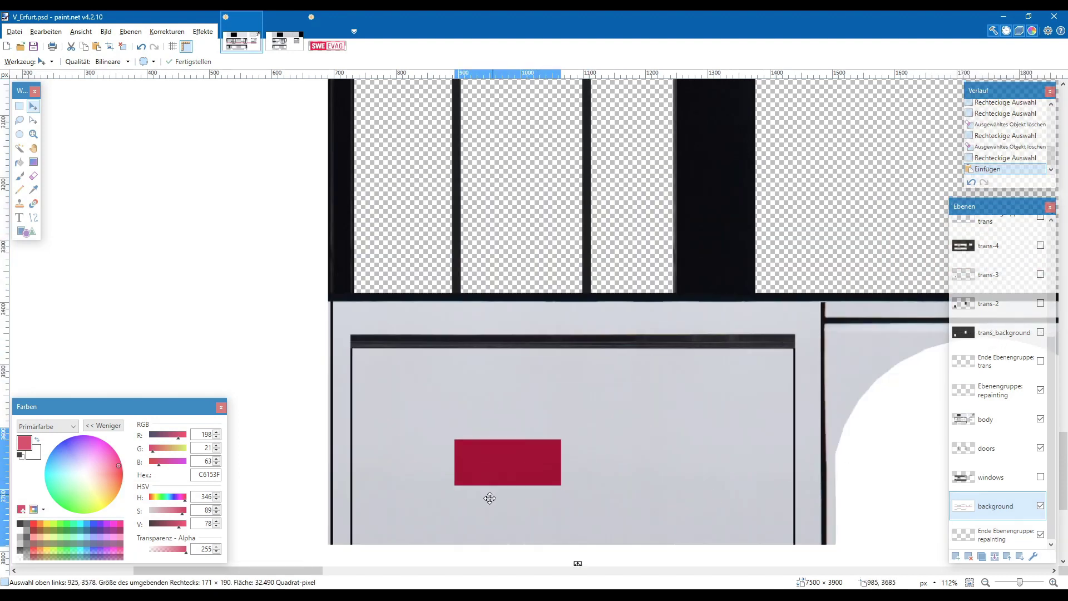
scroll(436, 482, down, 3)
scroll(396, 329, up, 4)
drag(616, 342, 369, 312)
key(Up)
key(Up)
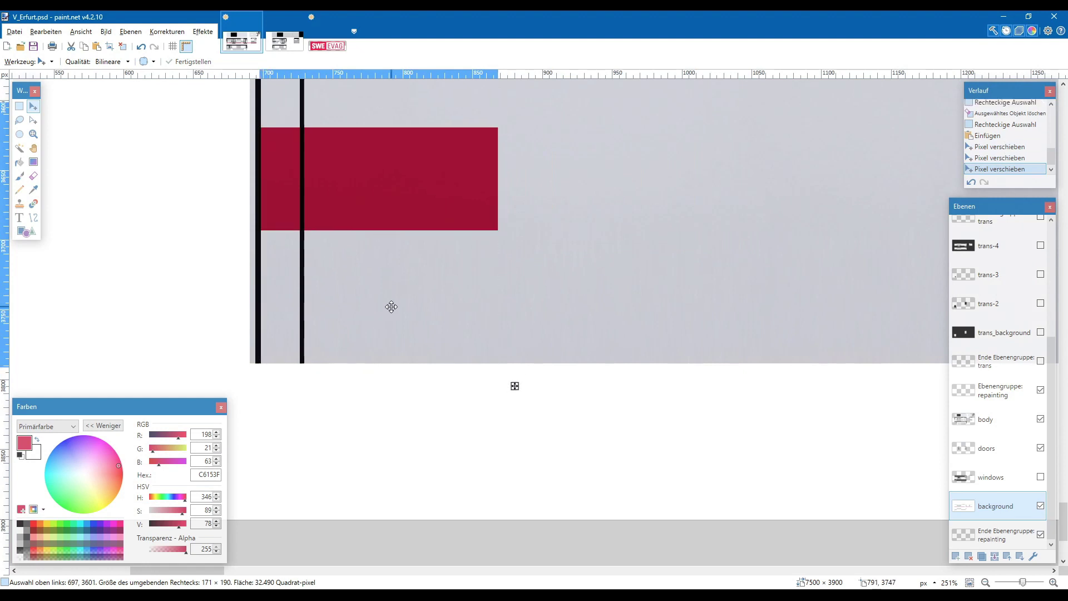
- Nudge the pasted stripe section to the outer edge of the doorless side view, with its origin at 690, 3598
key(Up)
key(Up)
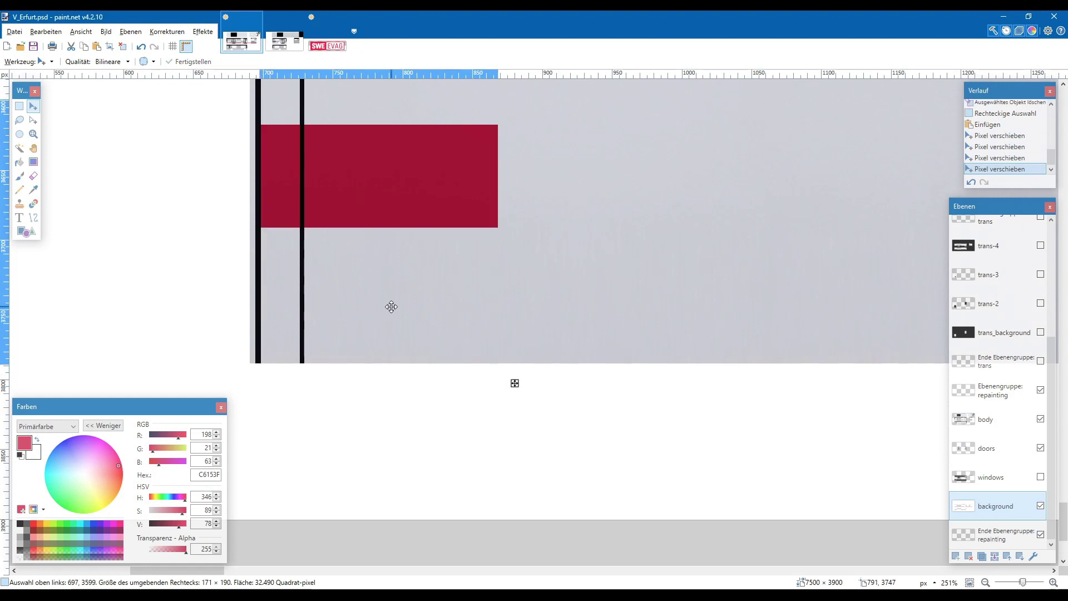
key(Left)
key(Left)
key(Left)
key(Left)
key(Left)
key(Left)
key(Left)
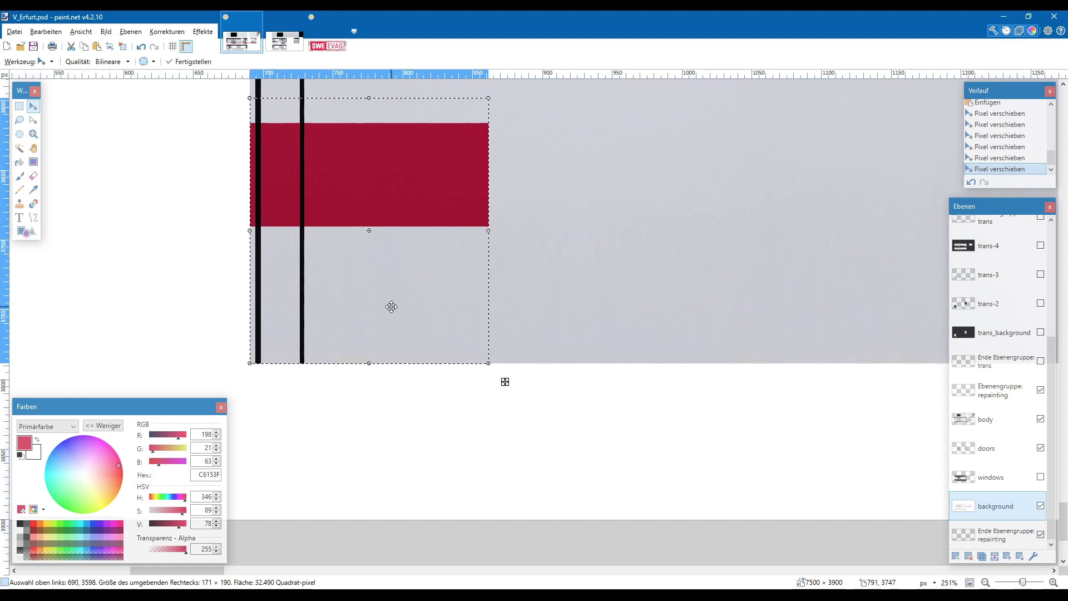
- Stretch the stripe section across the whole doorless side view to 4148 × 190 px and clear the selection
scroll(529, 243, down, 5)
scroll(526, 245, right, 3)
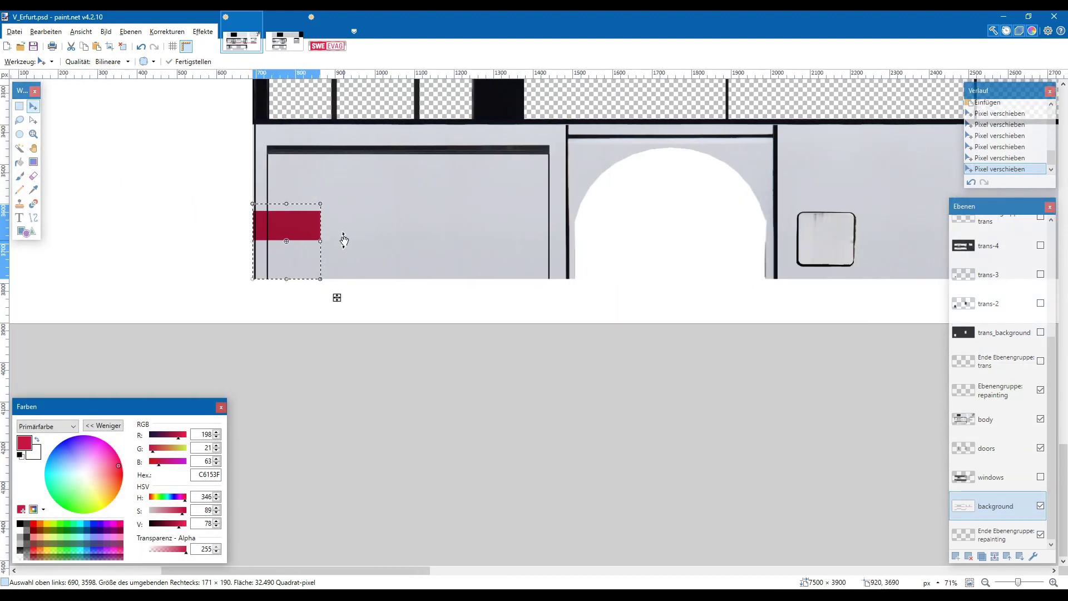
drag(320, 245, 556, 251)
scroll(580, 218, up, 3)
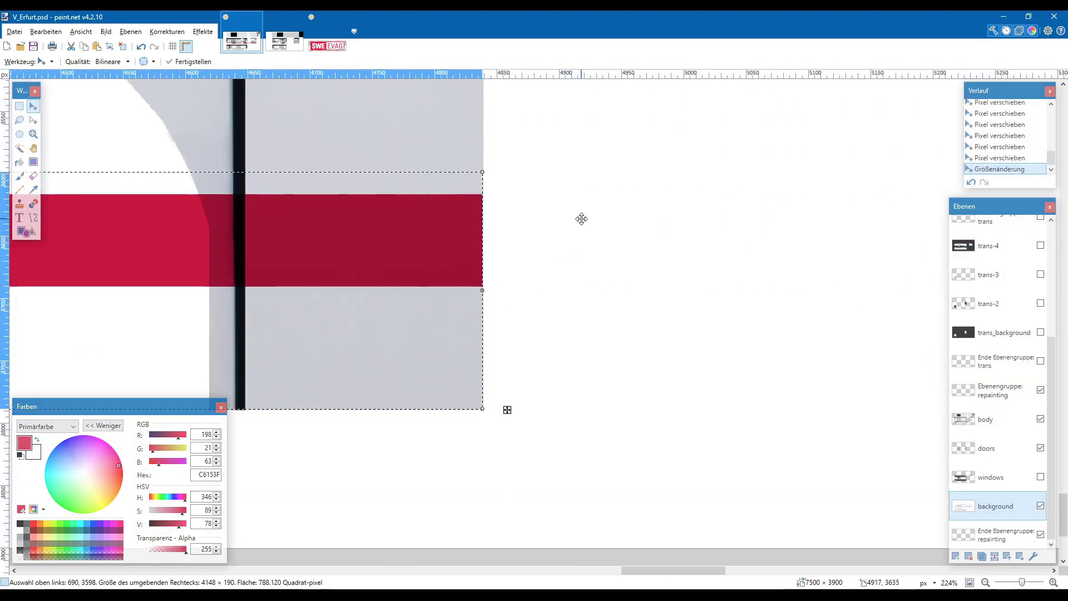
scroll(582, 219, down, 2)
scroll(582, 219, down, 5)
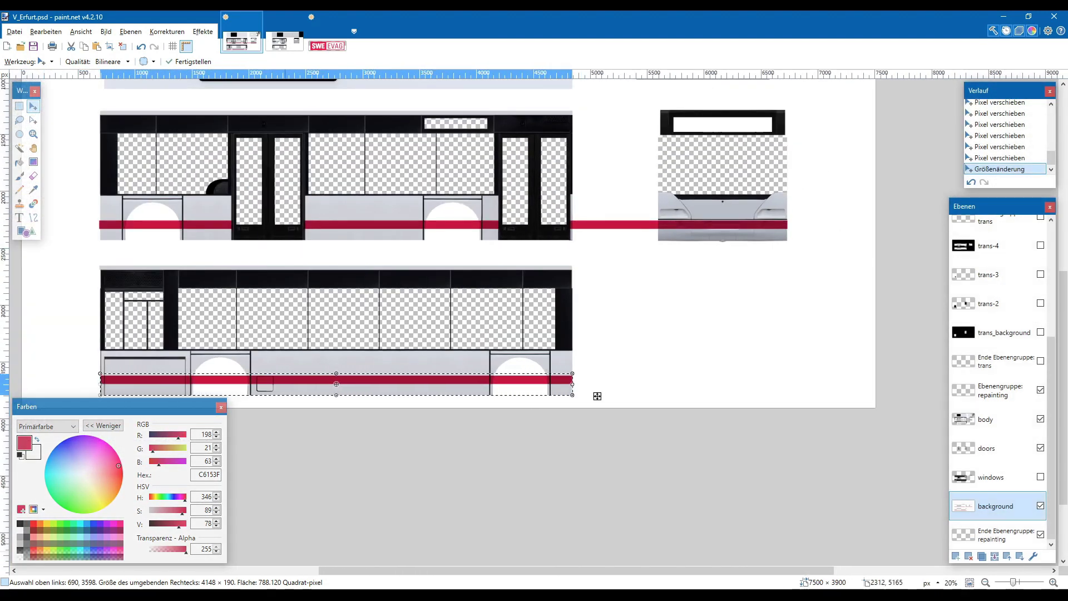
key(alt+Tab)
scroll(469, 389, up, 2)
click(19, 105)
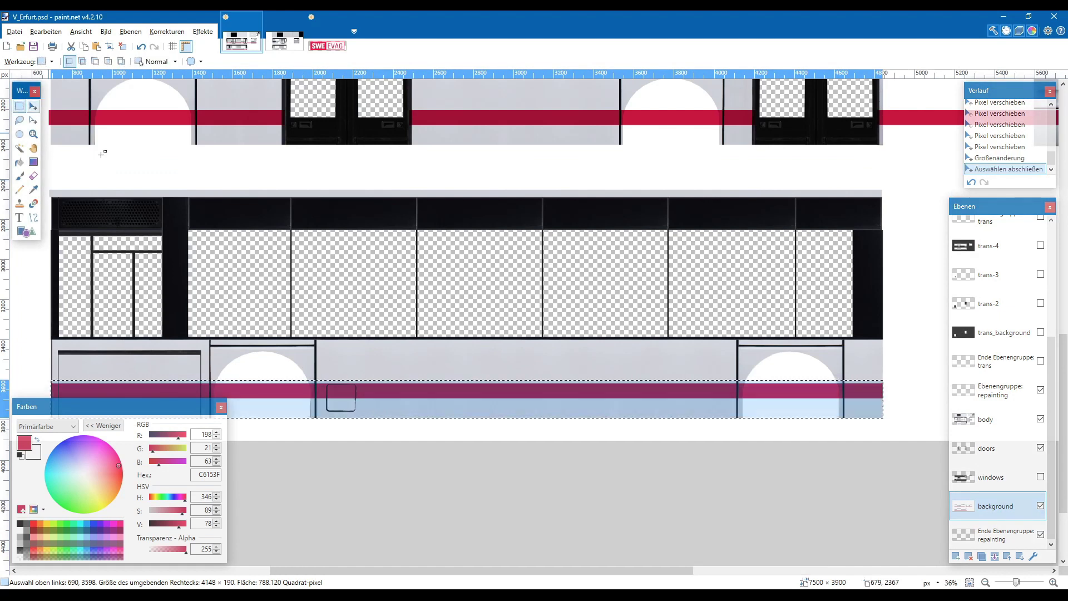
key(ctrl+d)
- Duplicate a 138 × 42 px piece of the red stripe and stretch it to 4150 × 42 px directly below the doorless side's windows
scroll(465, 403, up, 5)
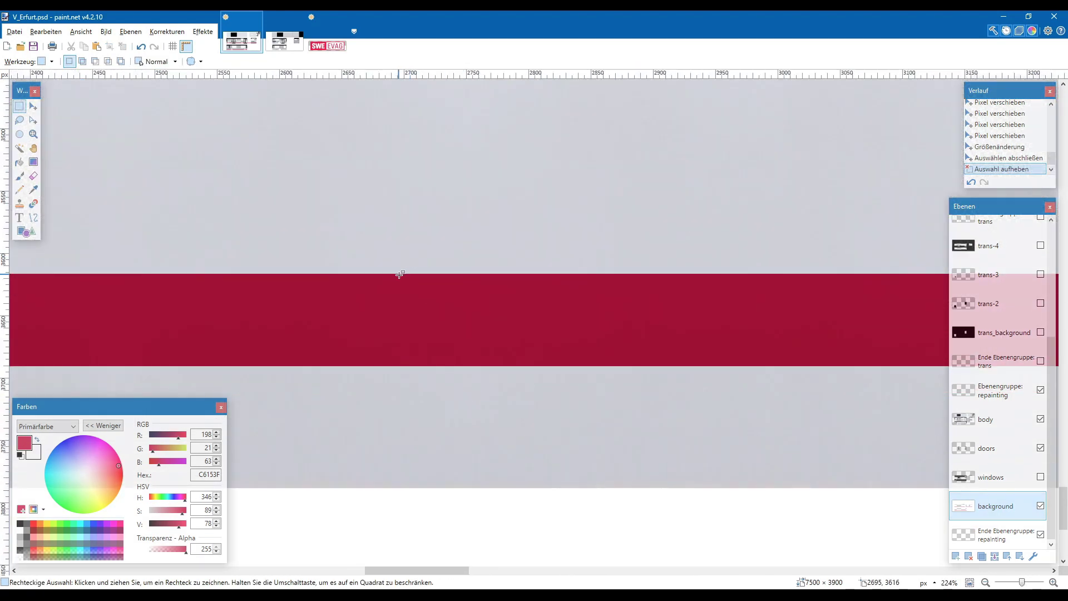
drag(398, 274, 568, 325)
scroll(568, 325, down, 5)
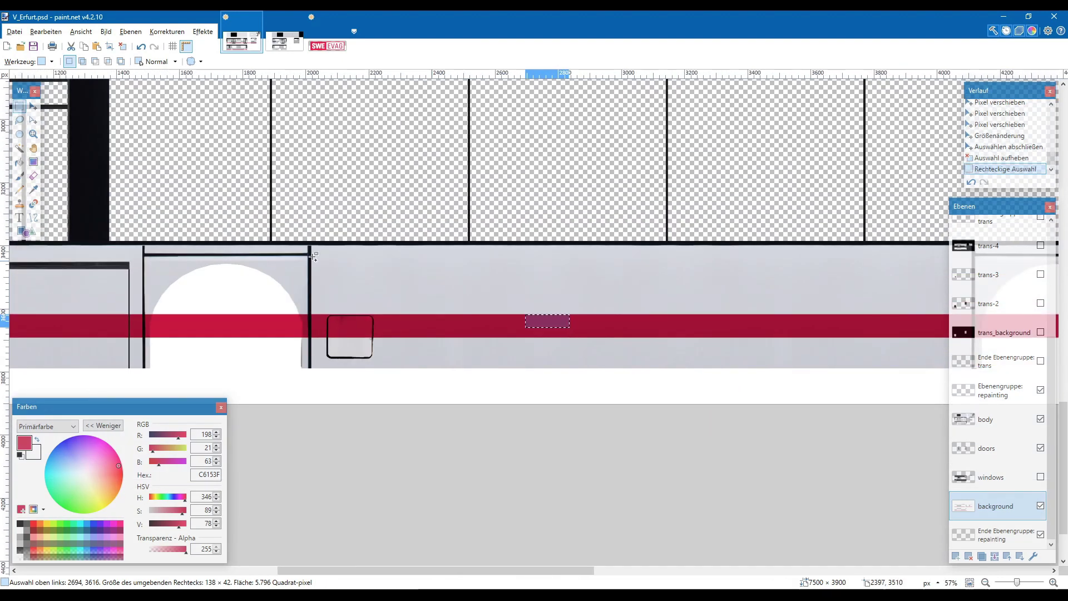
key(ctrl+v)
drag(592, 335, 672, 217)
scroll(240, 260, up, 3)
scroll(240, 260, up, 2)
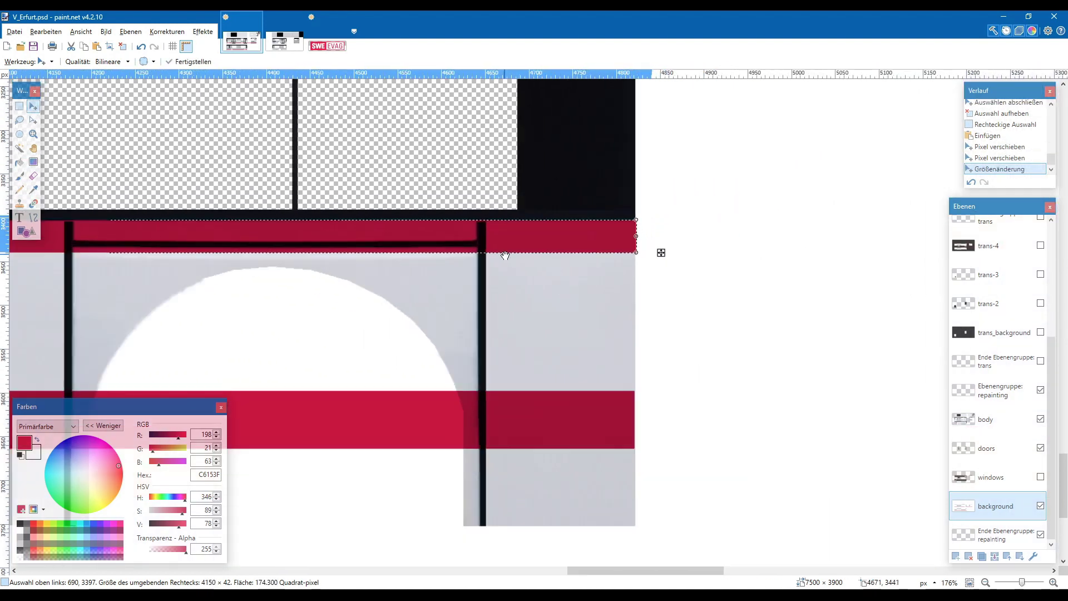
- Paste the 138 × 42 px piece below the door side's windows and stretch it to 1698 × 42 px between the two double doors
scroll(417, 297, down, 7)
scroll(417, 298, up, 4)
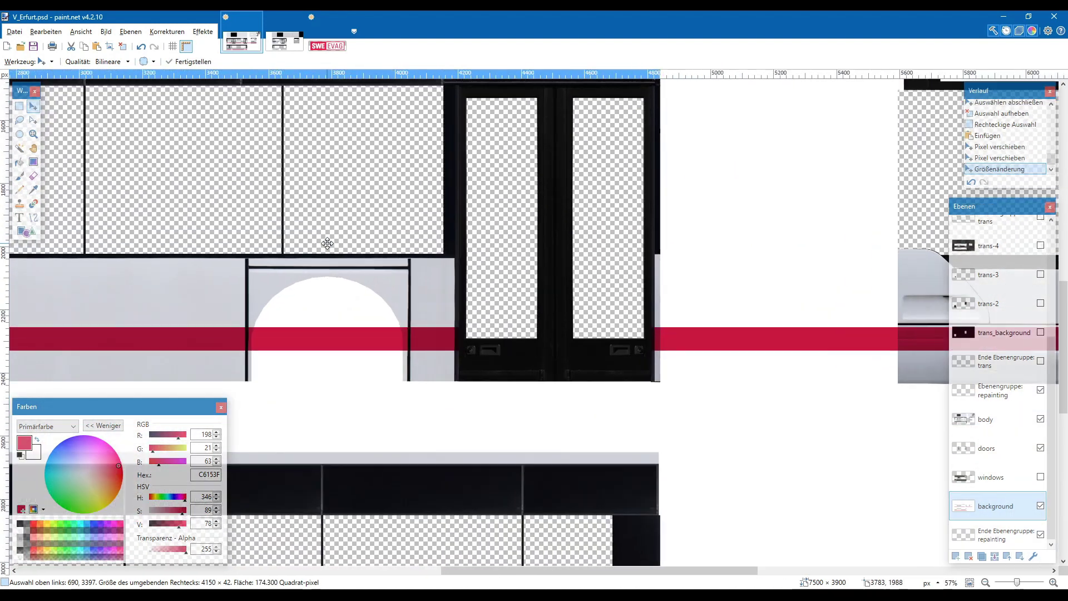
key(ctrl+v)
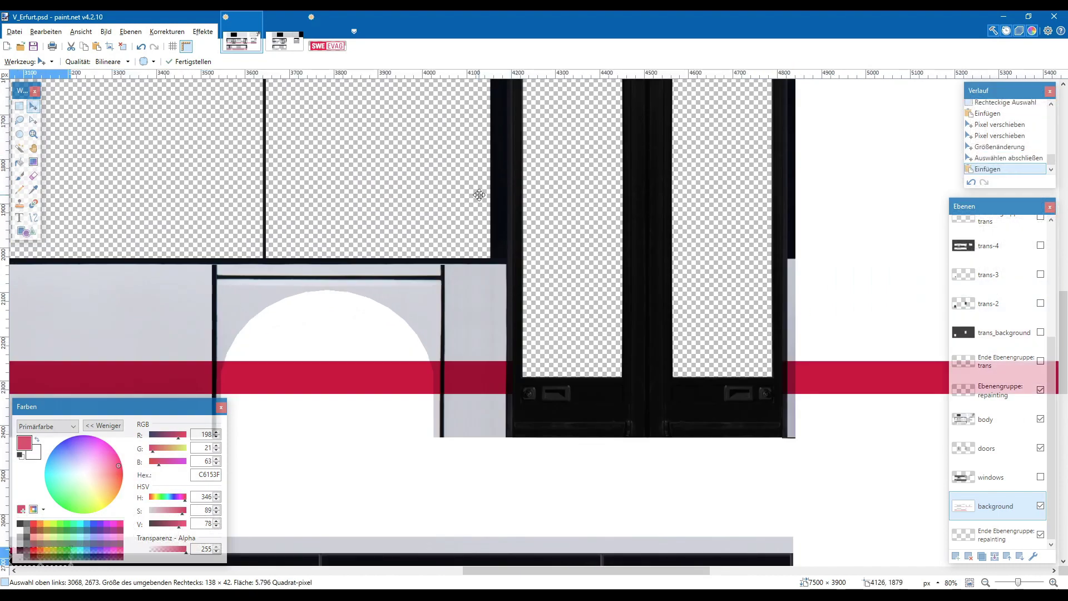
scroll(479, 195, down, 3)
drag(49, 355, 507, 423)
scroll(500, 471, up, 4)
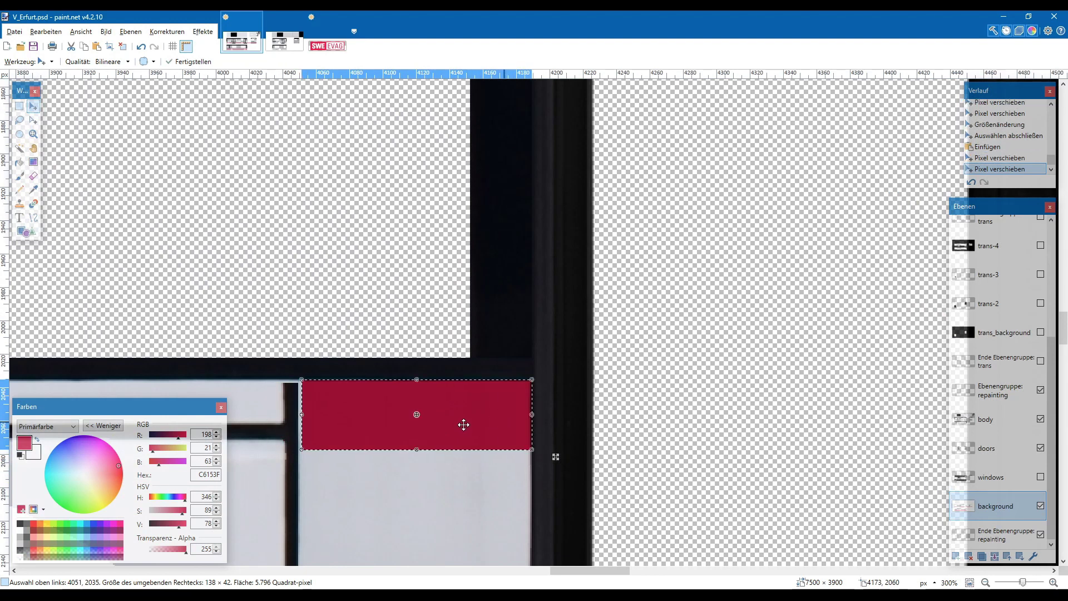
scroll(311, 420, down, 5)
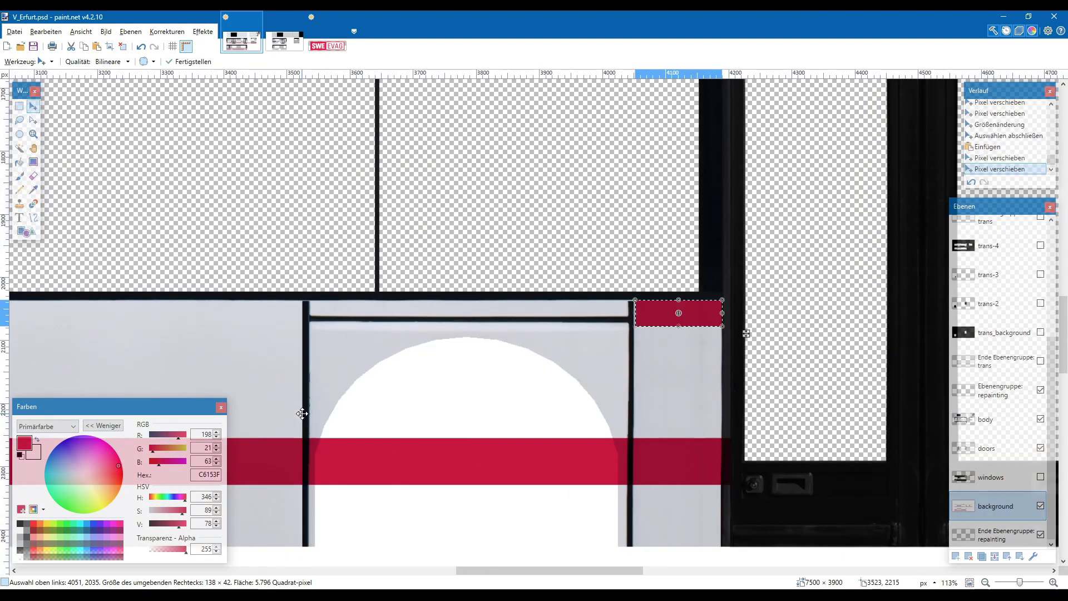
drag(636, 311, 581, 322)
- Paste a copy of the 1698 × 42 px stripe and shift it horizontally until it ends at the other side of the first double door
key(ctrl+v)
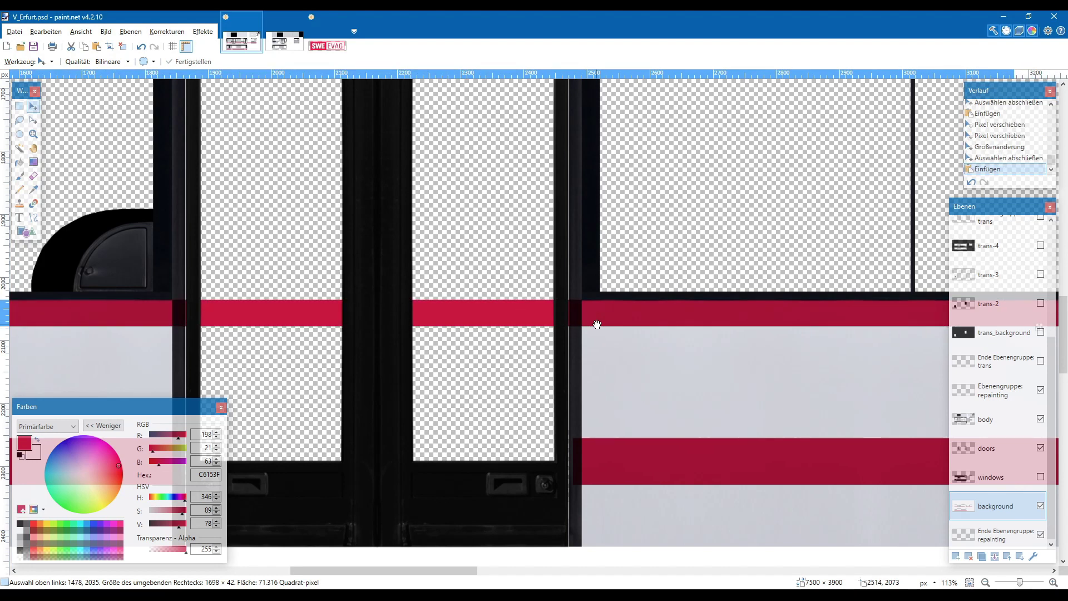
click(597, 325)
key(ctrl+Left)
key(ctrl+Left)
key(ctrl+Left)
key(ctrl+Left)
key(ctrl+Left)
key(ctrl+Left)
key(ctrl+Left)
key(ctrl+Left)
key(ctrl+Left)
key(ctrl+Left)
key(ctrl+Left)
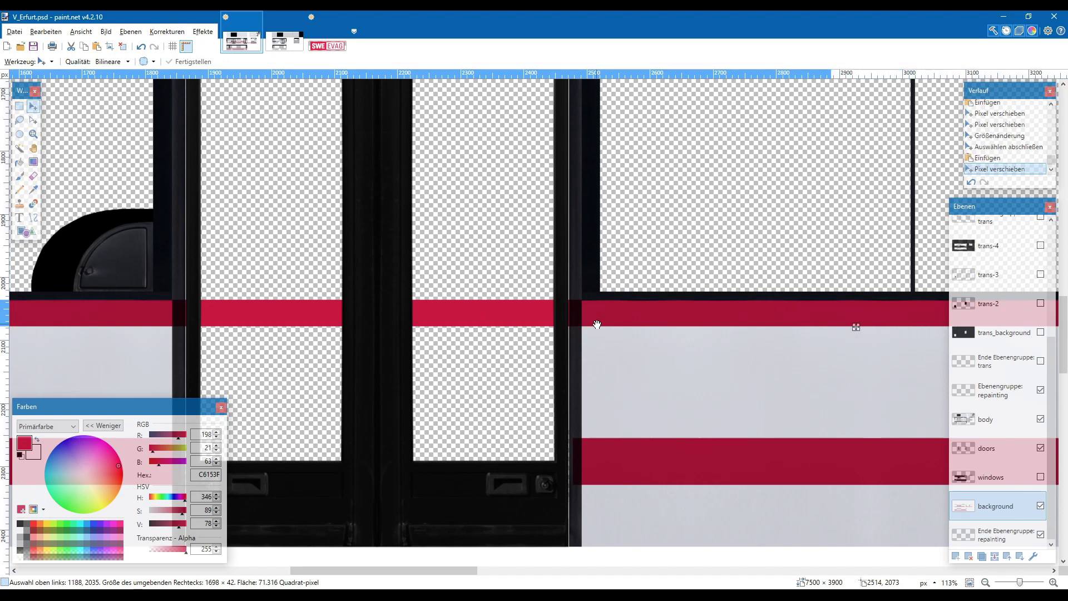
key(ctrl+Left)
key(ctrl+Left)
key(ctrl+Left)
key(ctrl+Left)
key(ctrl+Left)
key(ctrl+Left)
key(ctrl+Left)
key(ctrl+Left)
key(ctrl+Left)
key(ctrl+Left)
key(ctrl+Left)
key(ctrl+Left)
key(ctrl+Left)
scroll(597, 325, left, 5)
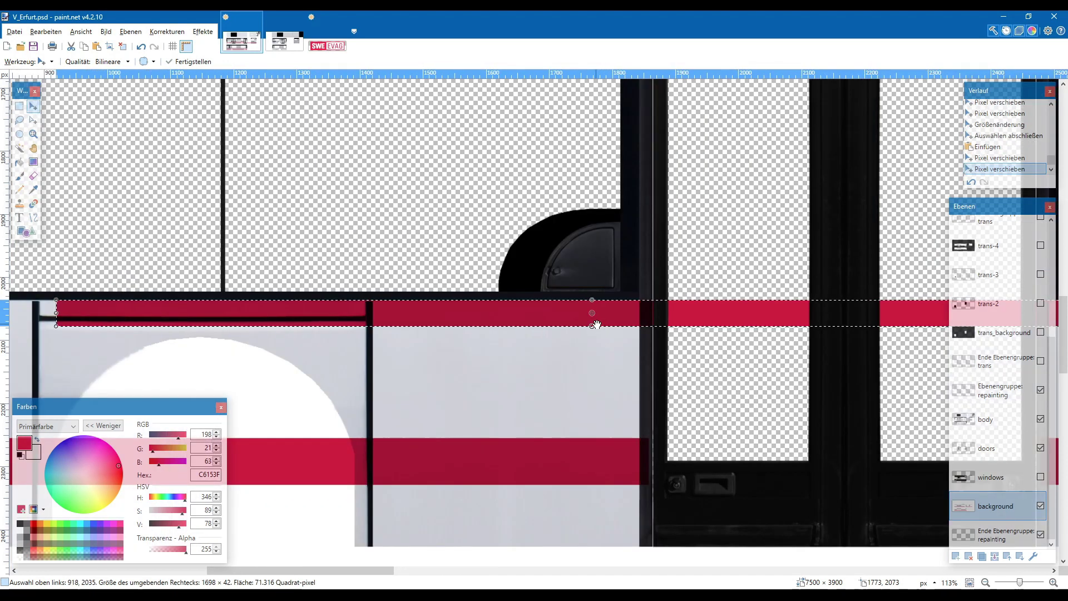
key(ctrl+Left)
key(ctrl+Left)
key(ctrl+Left)
key(ctrl+Left)
key(ctrl+Left)
key(ctrl+Left)
key(ctrl+Left)
key(ctrl+Left)
key(ctrl+Left)
key(ctrl+Left)
key(ctrl+Left)
key(ctrl+Left)
key(ctrl+Left)
key(ctrl+Left)
key(ctrl+Left)
key(ctrl+Left)
key(ctrl+Left)
key(ctrl+Left)
key(ctrl+Left)
key(ctrl+Left)
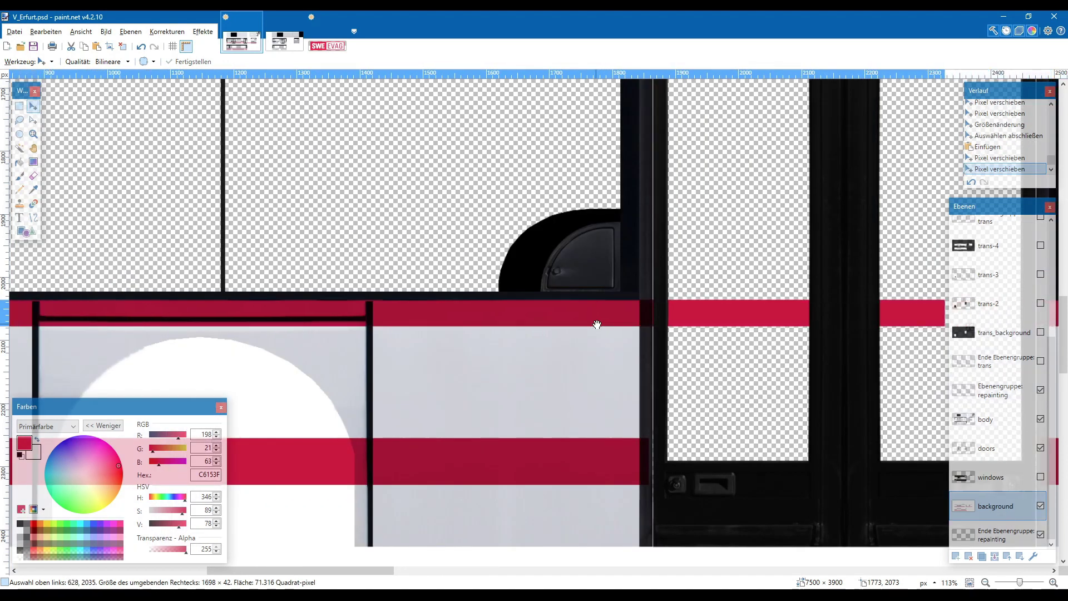
key(ctrl+Left)
key(ctrl+Left)
key(ctrl+Left)
key(ctrl+Left)
key(ctrl+Left)
key(ctrl+Left)
key(ctrl+Left)
key(ctrl+Left)
key(ctrl+Left)
key(ctrl+Left)
key(ctrl+Left)
key(ctrl+Left)
key(ctrl+Left)
key(ctrl+Left)
key(ctrl+Left)
key(ctrl+Left)
key(ctrl+Left)
key(ctrl+Left)
key(ctrl+Left)
key(ctrl+Left)
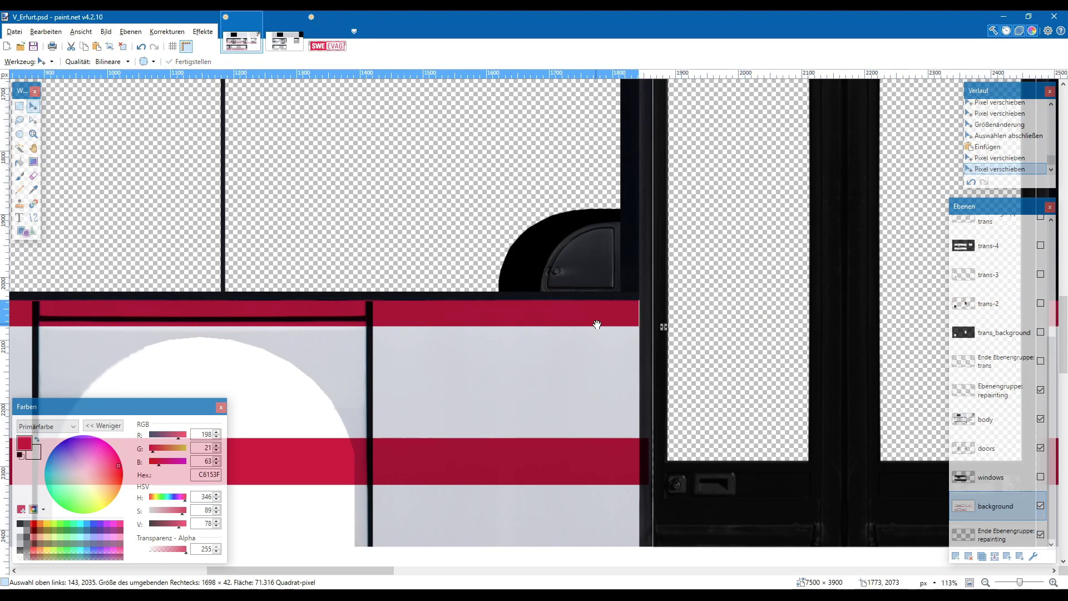
- Shorten the shifted stripe to 1152 × 42 px so it starts at the side view's outer edge, and clear the selection
scroll(597, 324, down, 3)
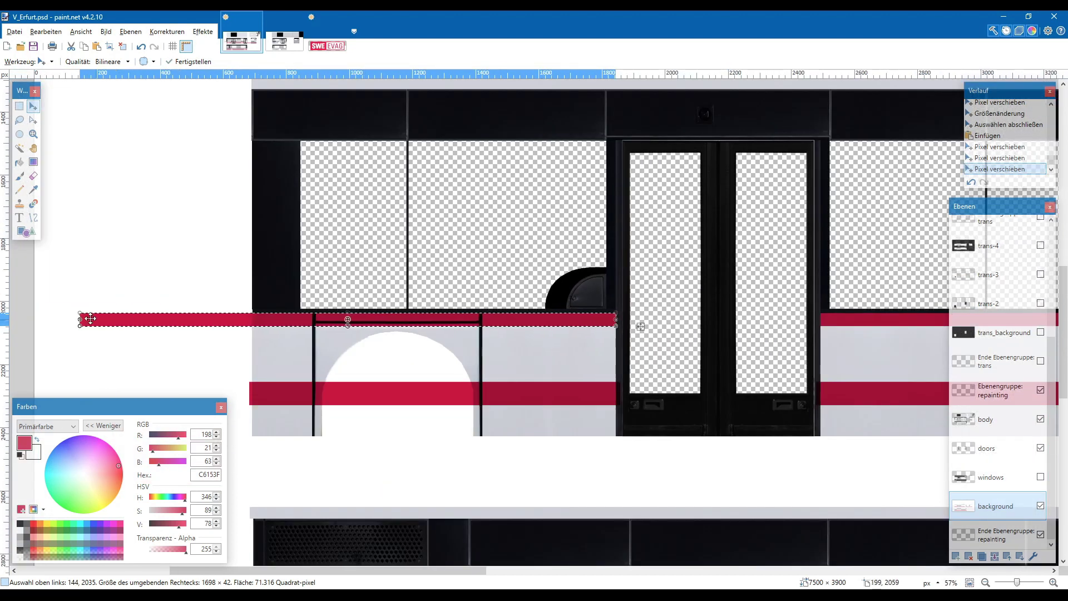
scroll(58, 334, up, 2)
scroll(58, 334, up, 1)
drag(92, 311, 402, 315)
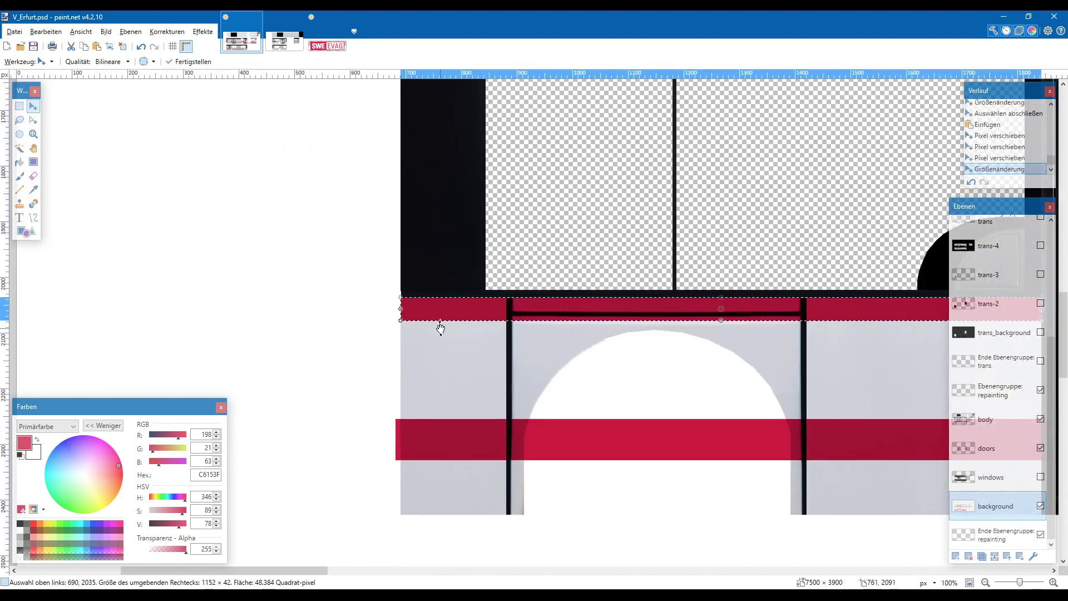
scroll(436, 327, up, 10)
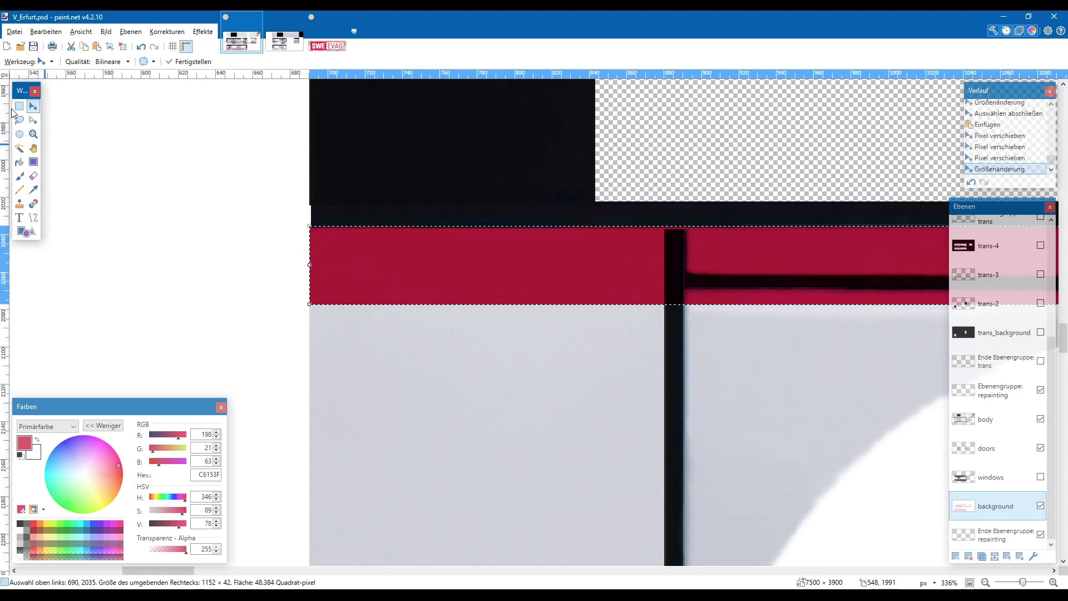
click(20, 108)
click(320, 214)
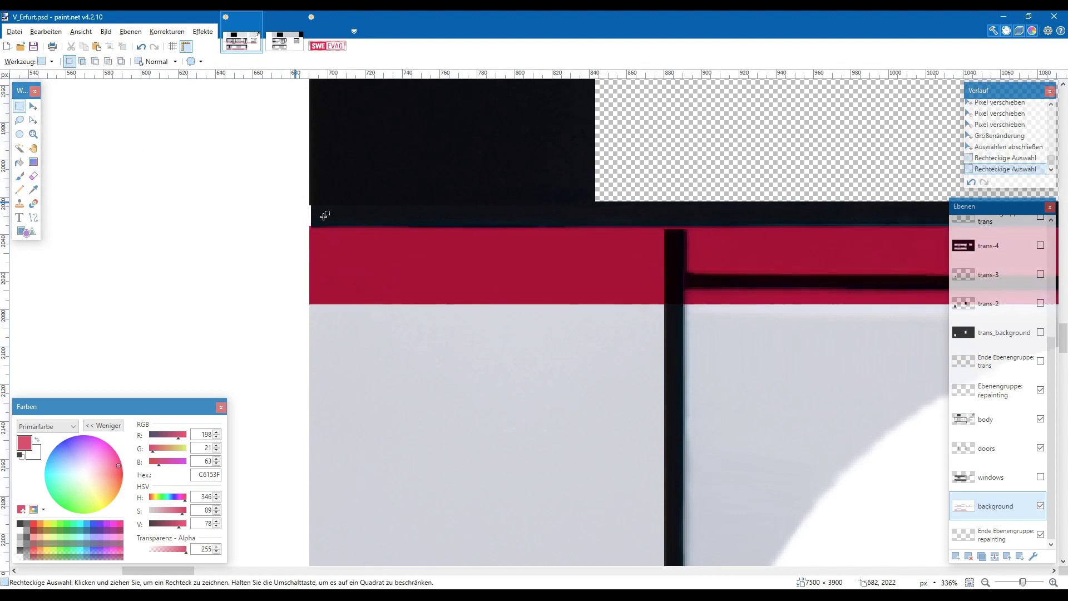
- Cover the red stripe between the door-side view and the front view with a filled white rectangle of about 728 × 145 px
scroll(419, 284, down, 5)
scroll(419, 284, down, 5)
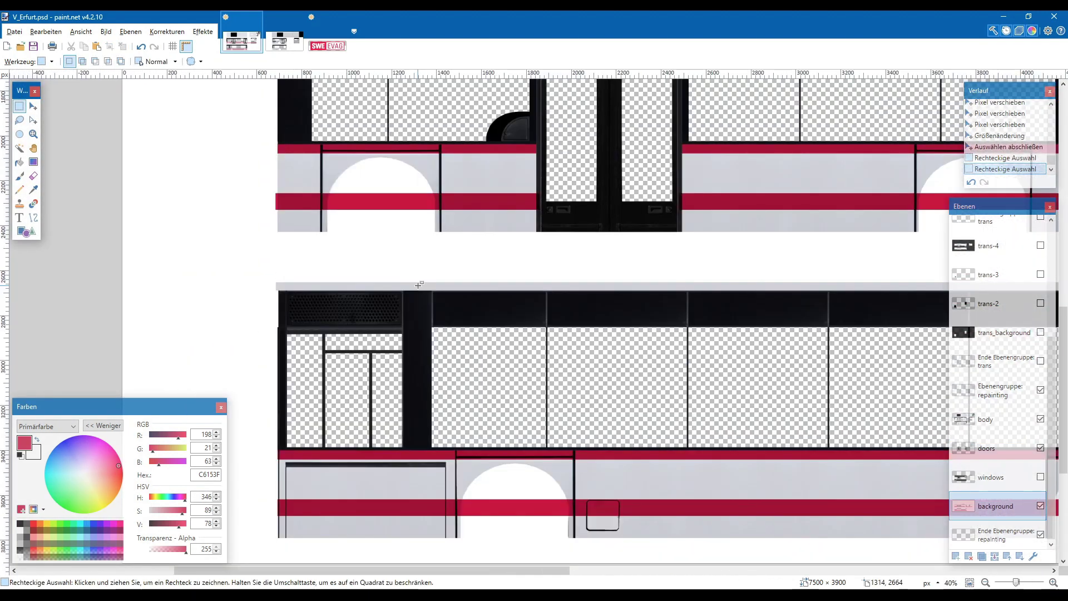
scroll(419, 285, down, 3)
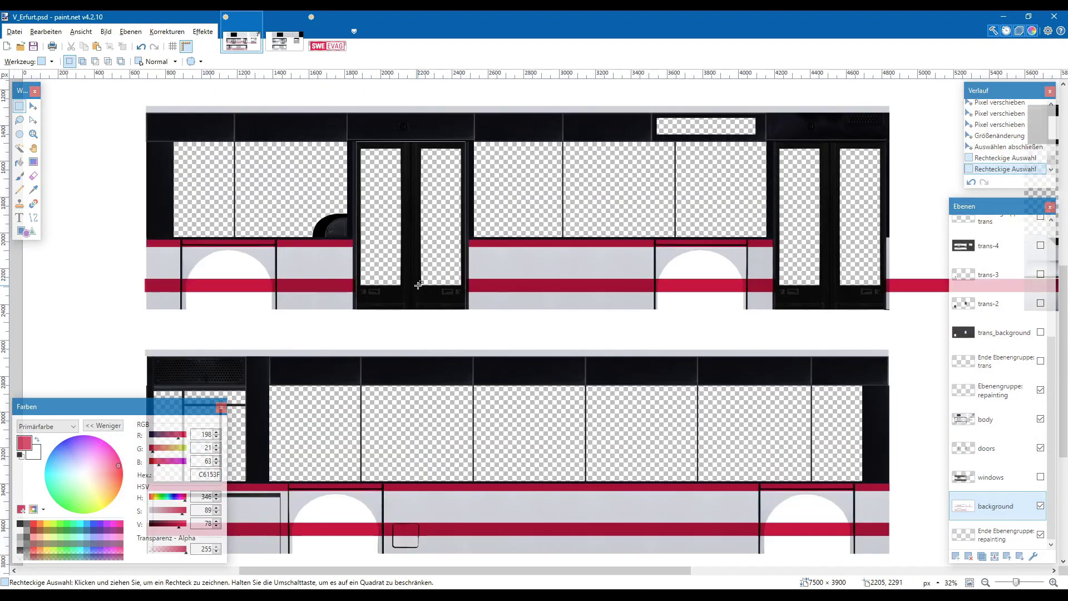
scroll(419, 285, up, 5)
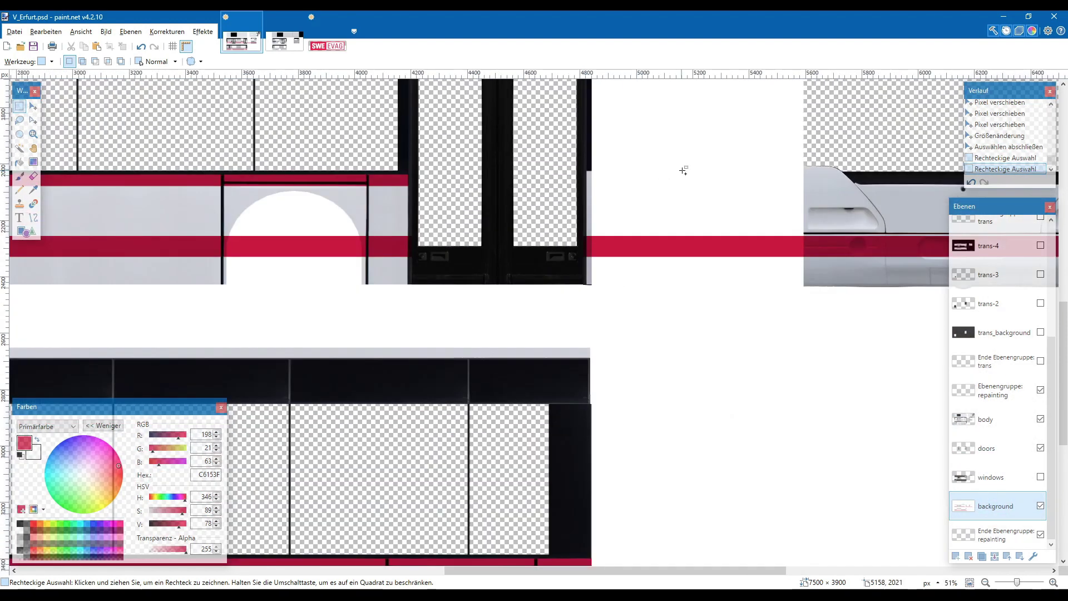
scroll(685, 179, right, 3)
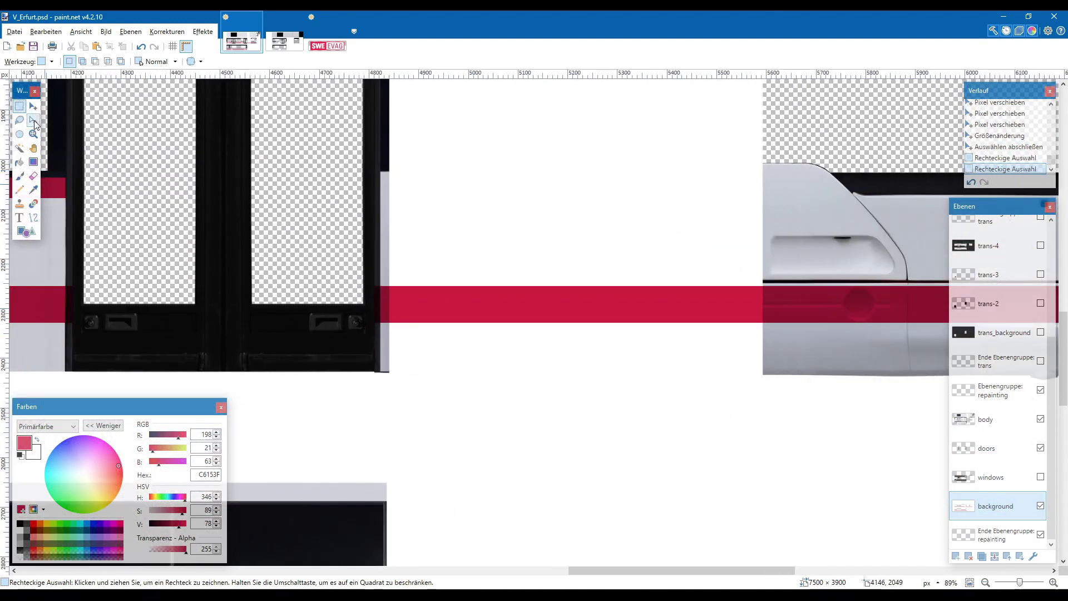
click(28, 232)
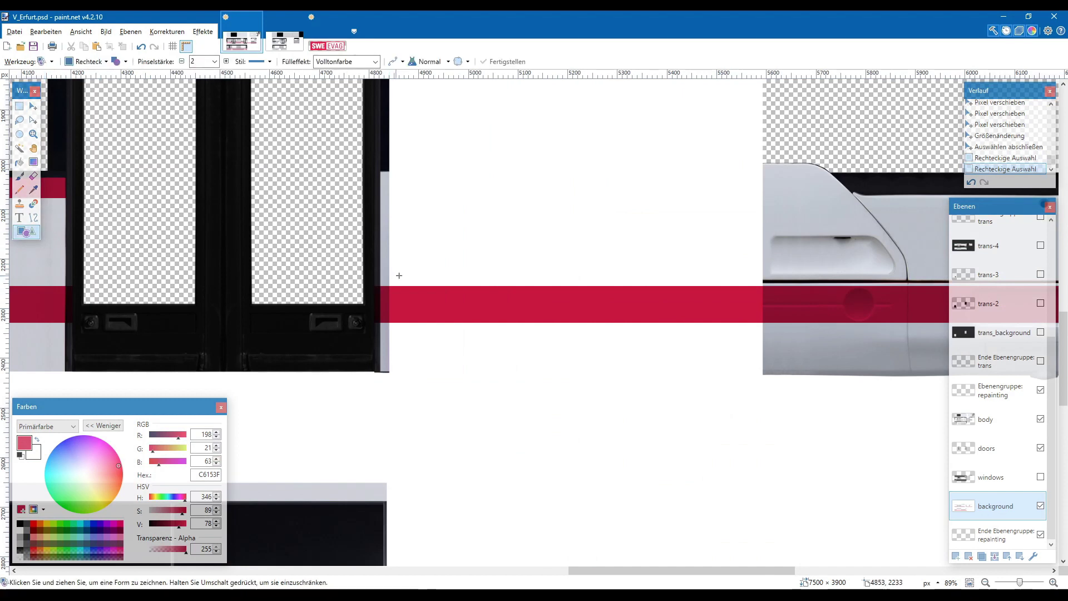
drag(399, 279, 761, 322)
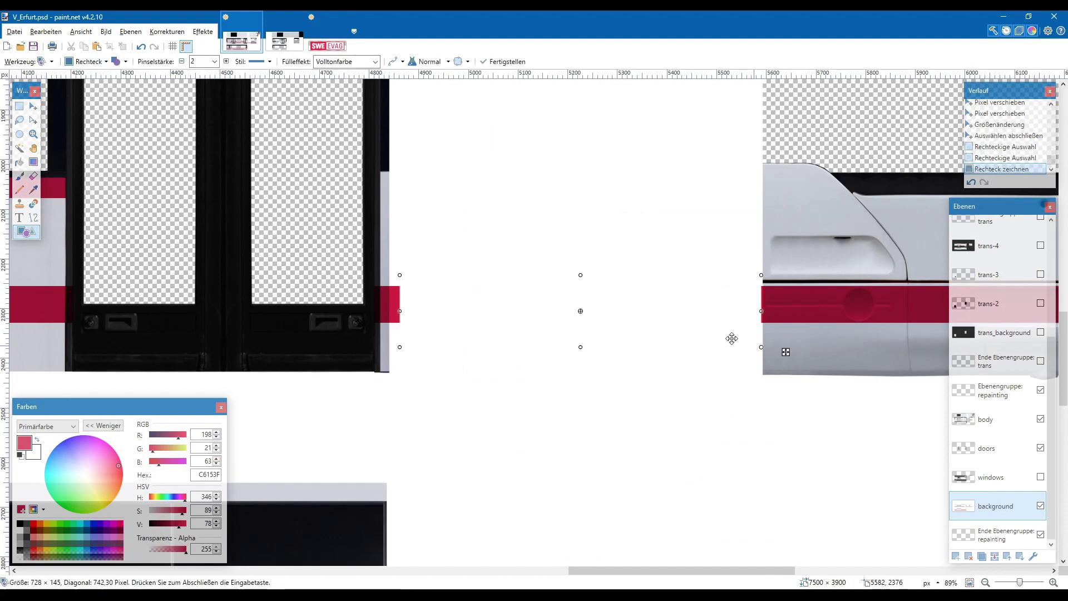
key(Return)
- Paste the 1698 × 42 px red stripe onto the door side's roof edge and shift it horizontally to the end above the second double door
scroll(531, 286, down, 5)
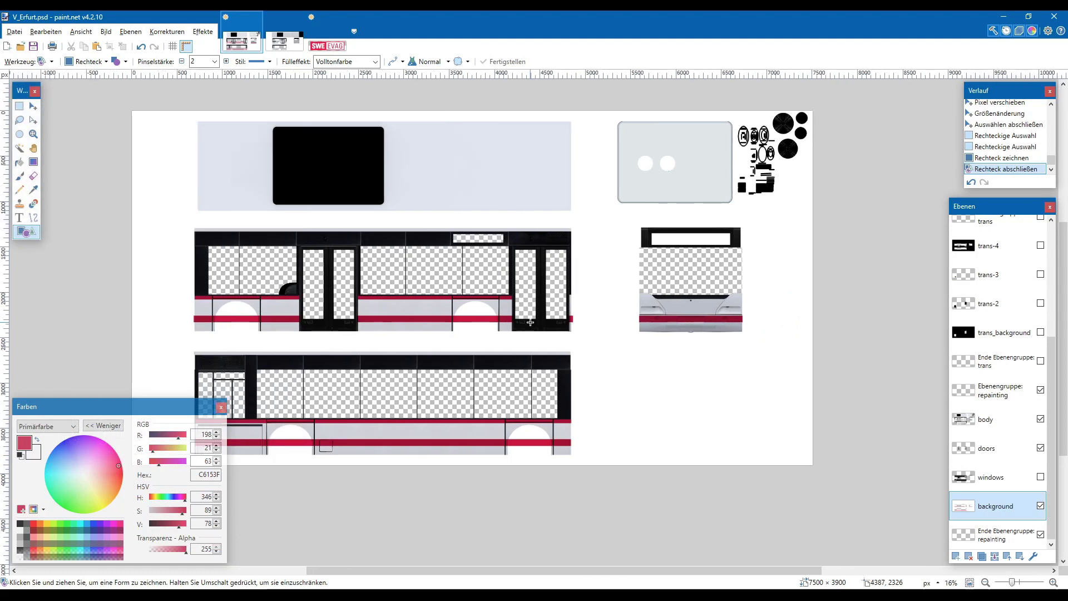
scroll(374, 199, up, 5)
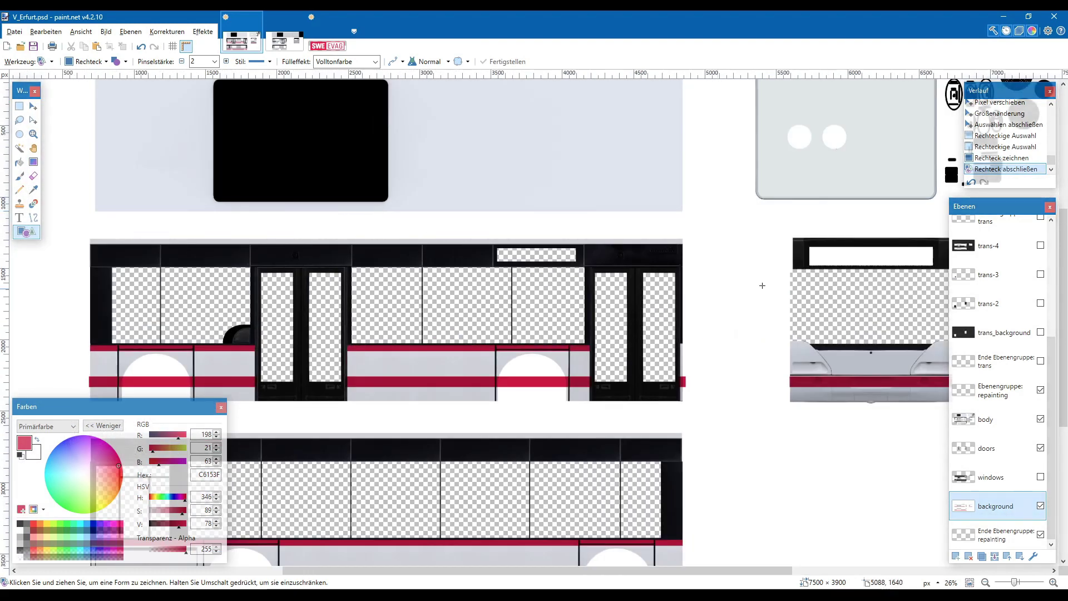
scroll(585, 215, up, 3)
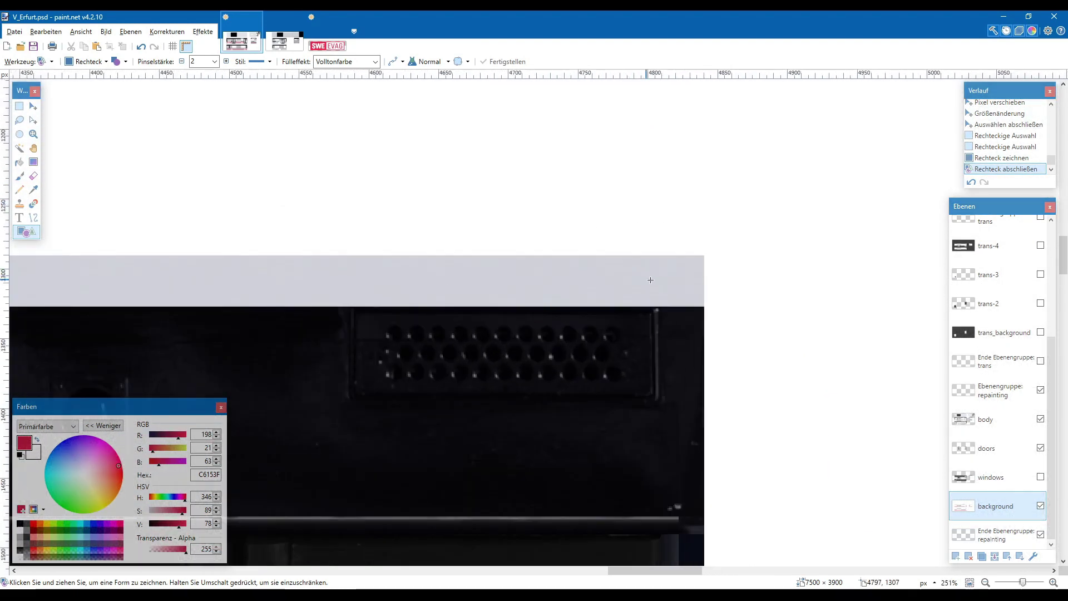
key(ctrl+v)
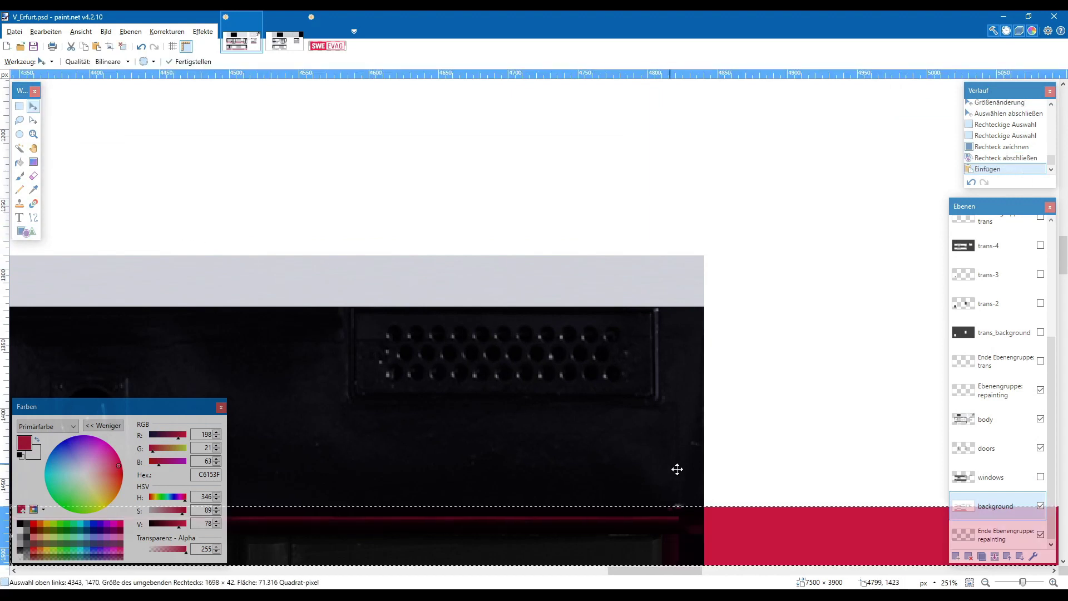
drag(734, 514, 493, 272)
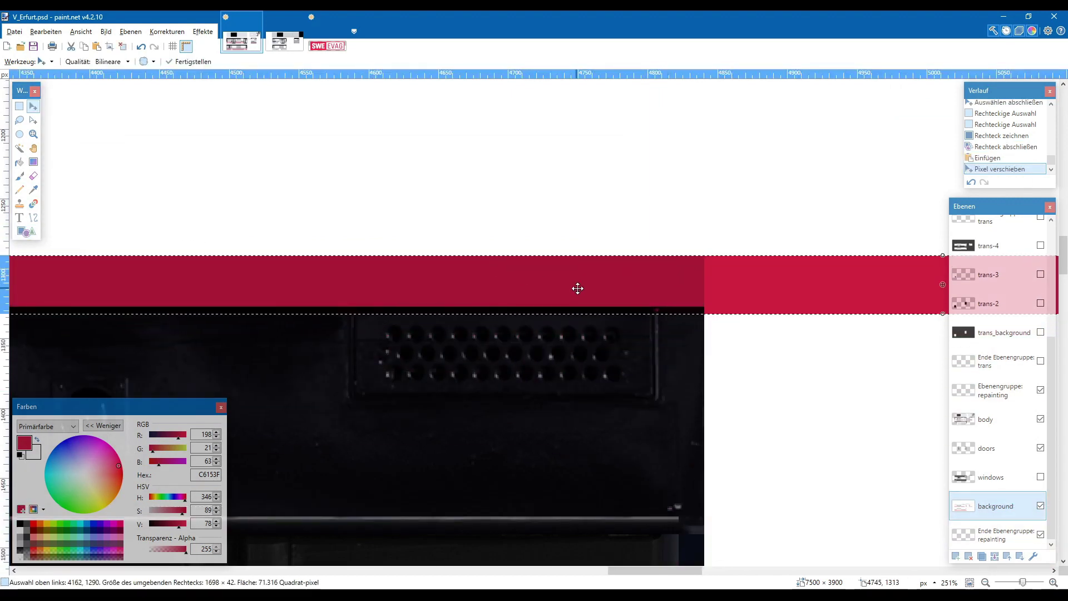
scroll(577, 286, right, 3)
scroll(578, 288, down, 5)
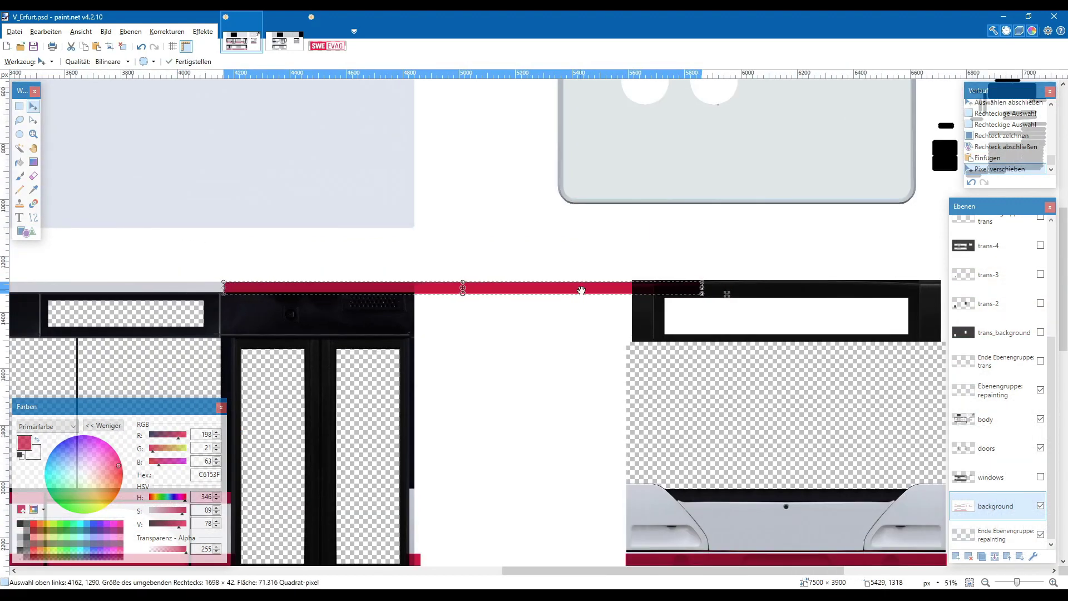
drag(724, 293, 488, 294)
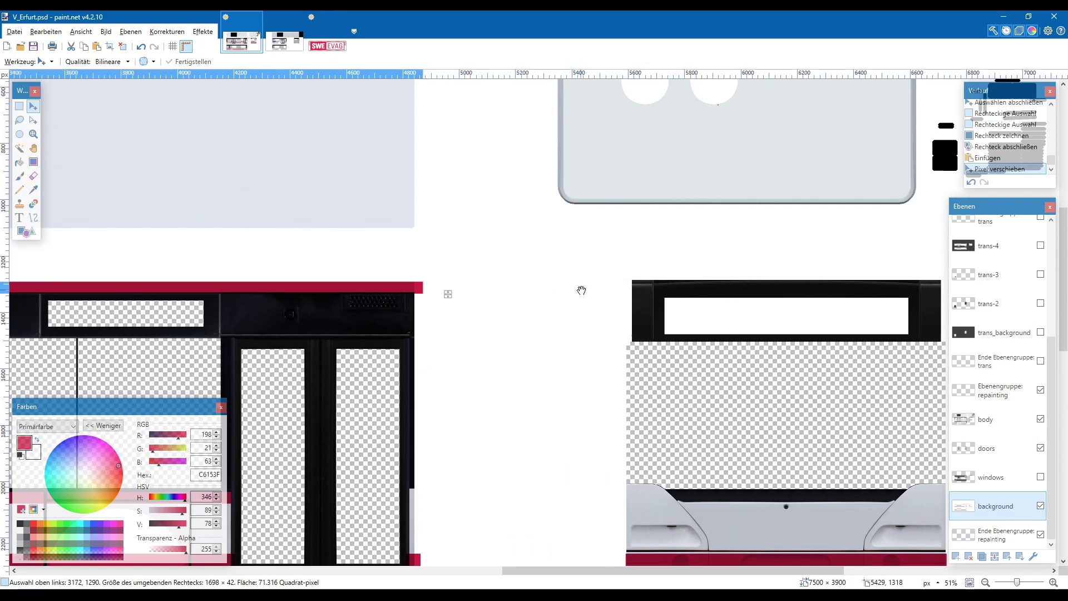
- Stretch the roof-edge stripe to 4154 × 42 px so it spans the full length of the door side
scroll(200, 243, up, 4)
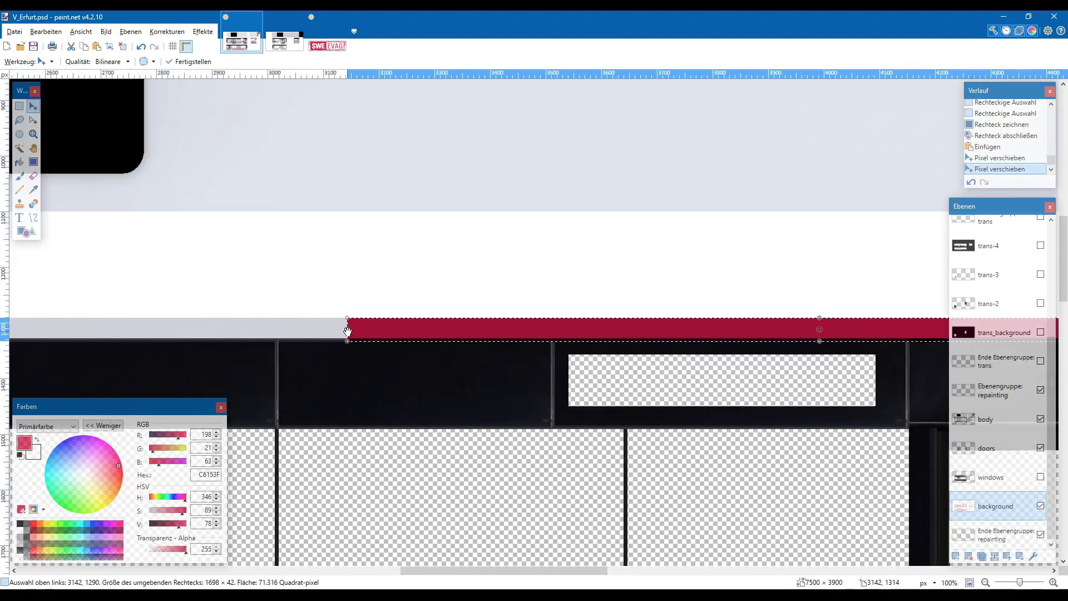
drag(327, 327, 394, 325)
scroll(451, 393, down, 4)
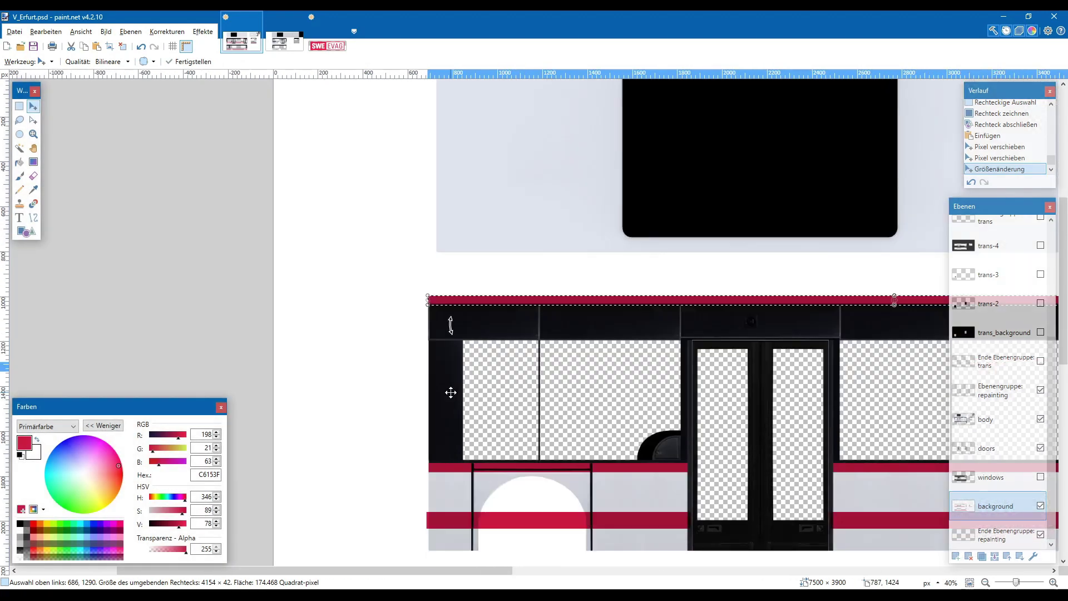
- Paste another 1698 × 42 px stripe onto the doorless side's roof edge, aligned at its outer end above the ventilation grille
scroll(451, 392, up, 2)
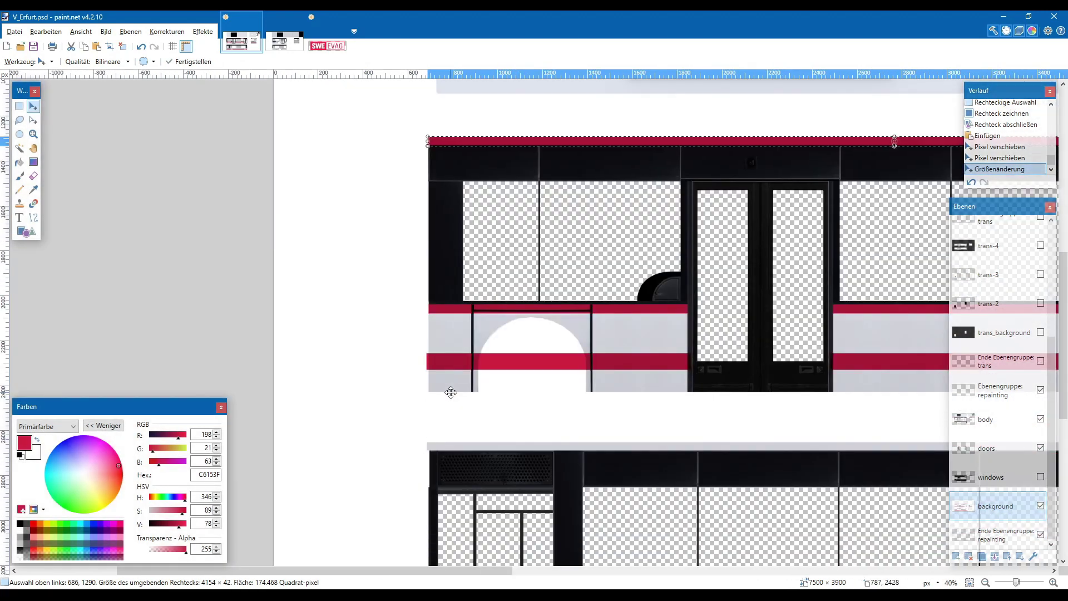
scroll(443, 389, down, 1)
scroll(443, 361, up, 3)
key(ctrl+v)
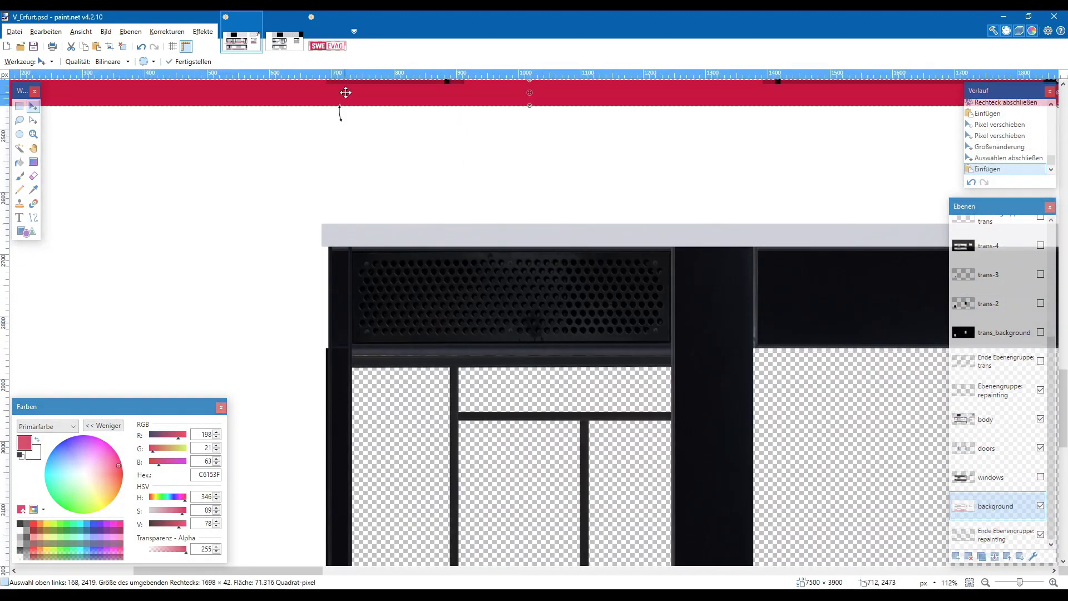
drag(346, 90, 636, 239)
key(Up)
key(Up)
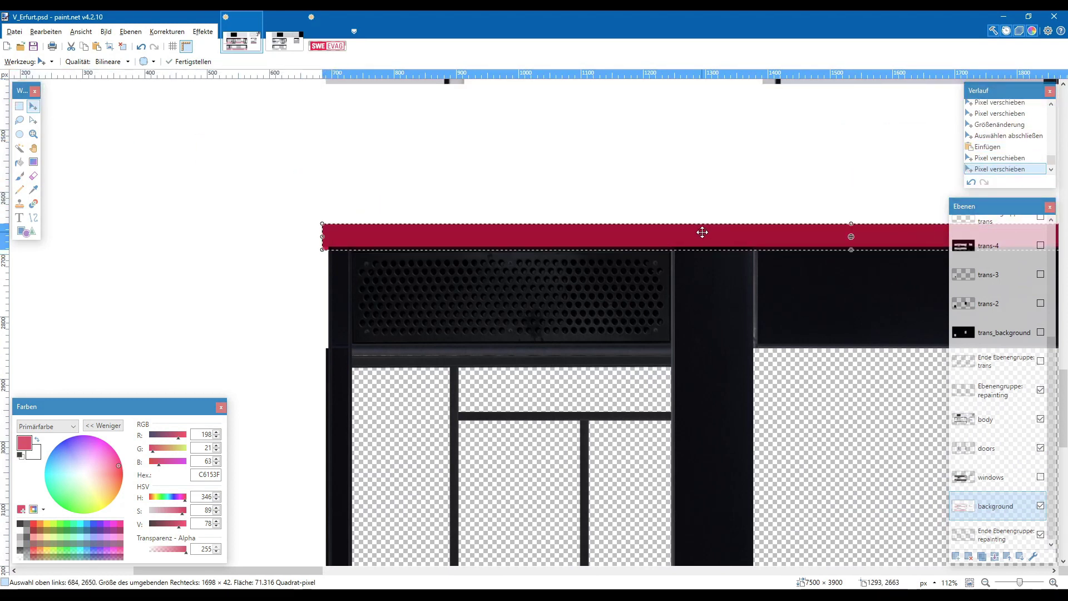
- Stretch the doorless side's roof-edge stripe to 4151 × 42 px across the whole side and clear the selection
scroll(702, 232, down, 5)
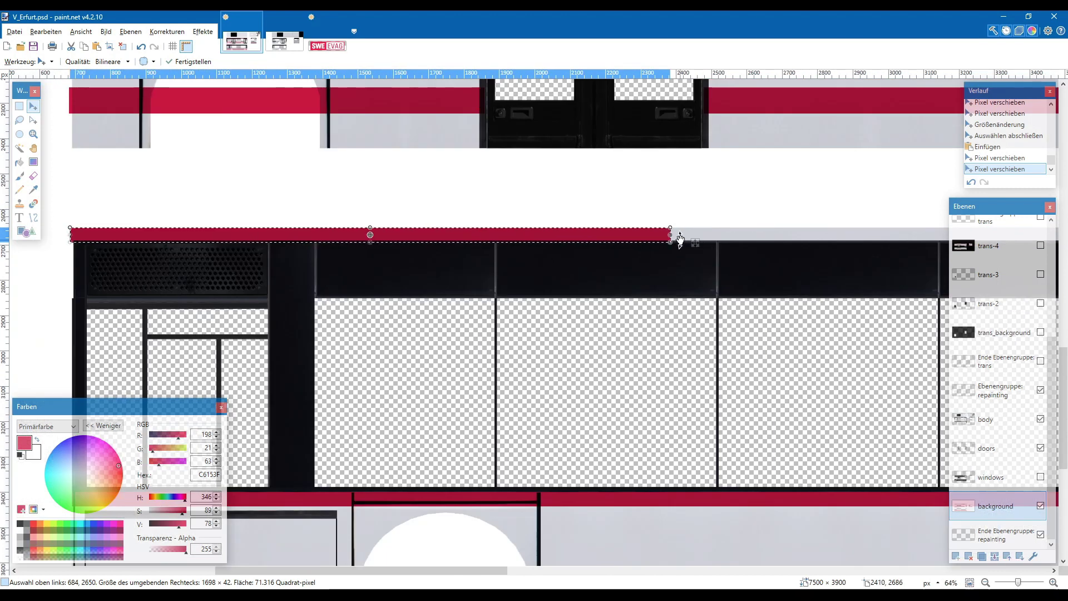
drag(672, 233, 651, 244)
key(Return)
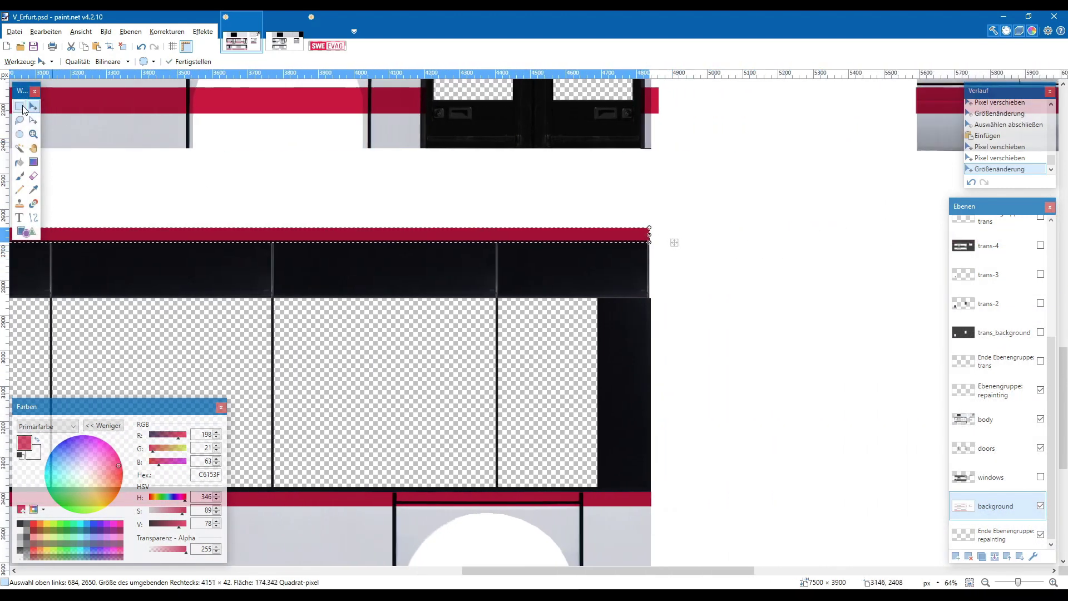
key(ctrl+d)
key(s)
- Switch to Chrome to examine the reference photo of the Erfurt bus for the livery's vertical lines, and return to paint.net
scroll(263, 254, down, 2)
scroll(263, 254, down, 2)
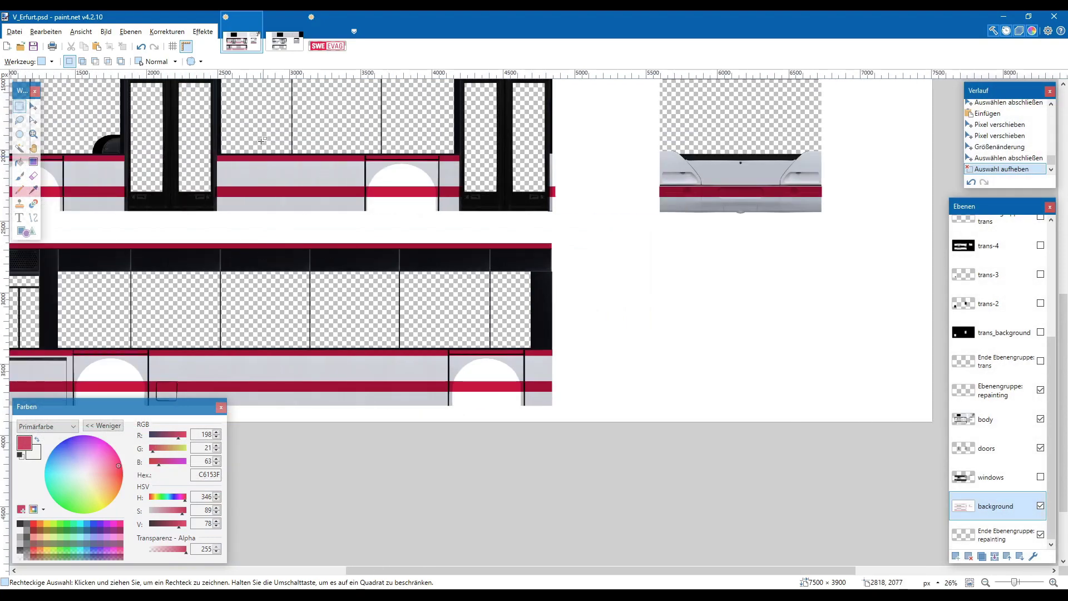
key(alt+Tab)
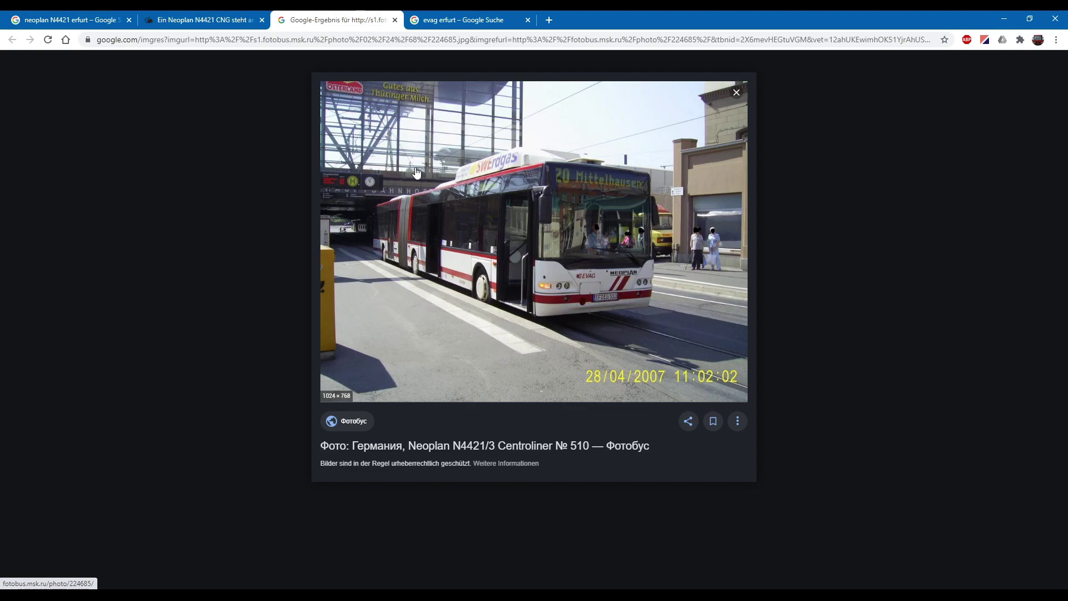
mouse_move(513, 594)
click(494, 542)
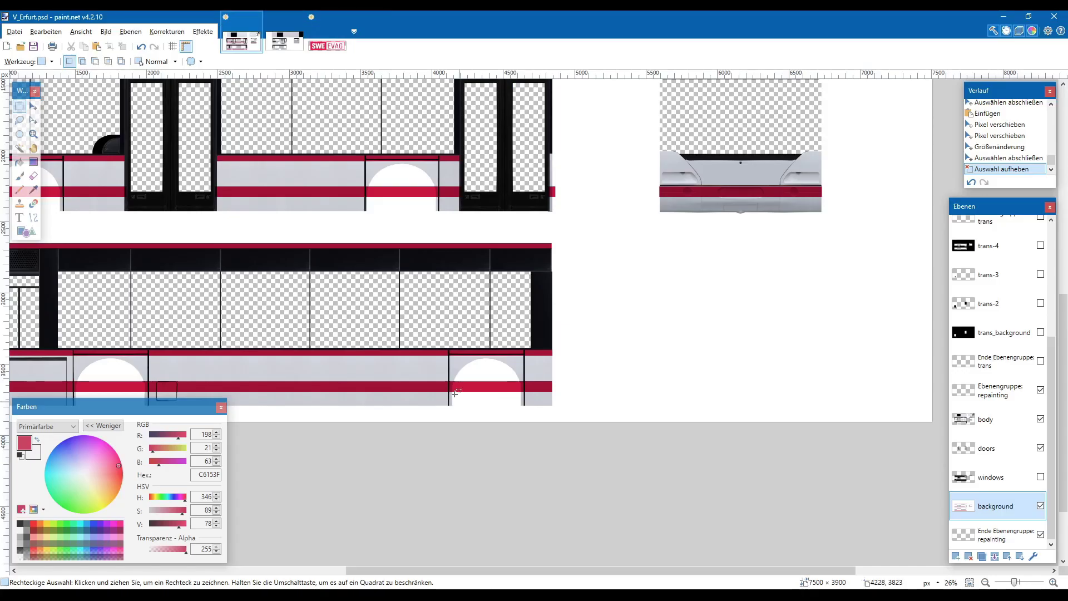
scroll(573, 306, up, 3)
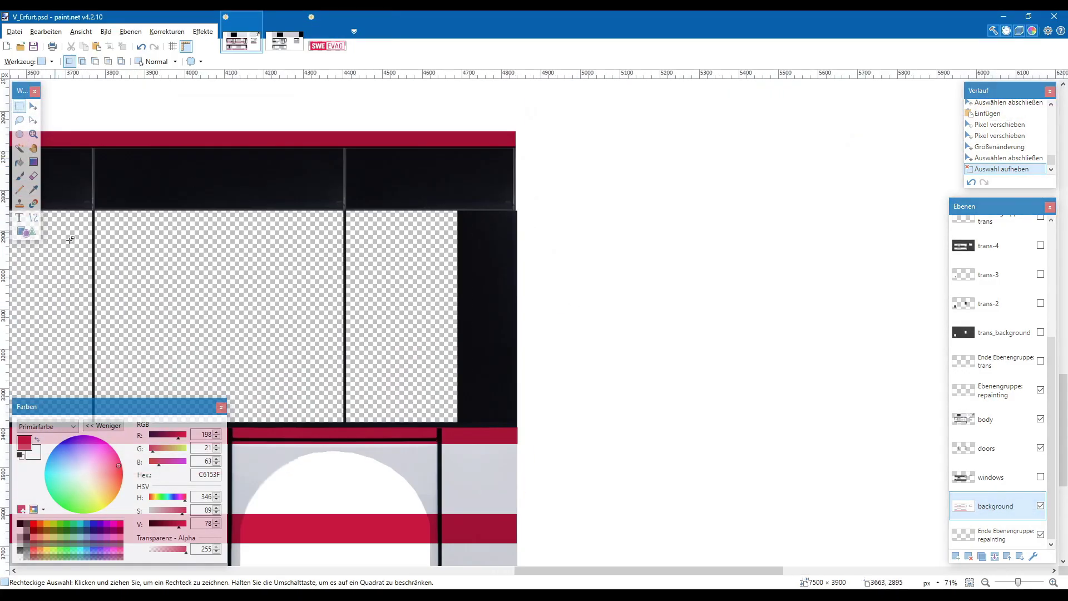
click(25, 231)
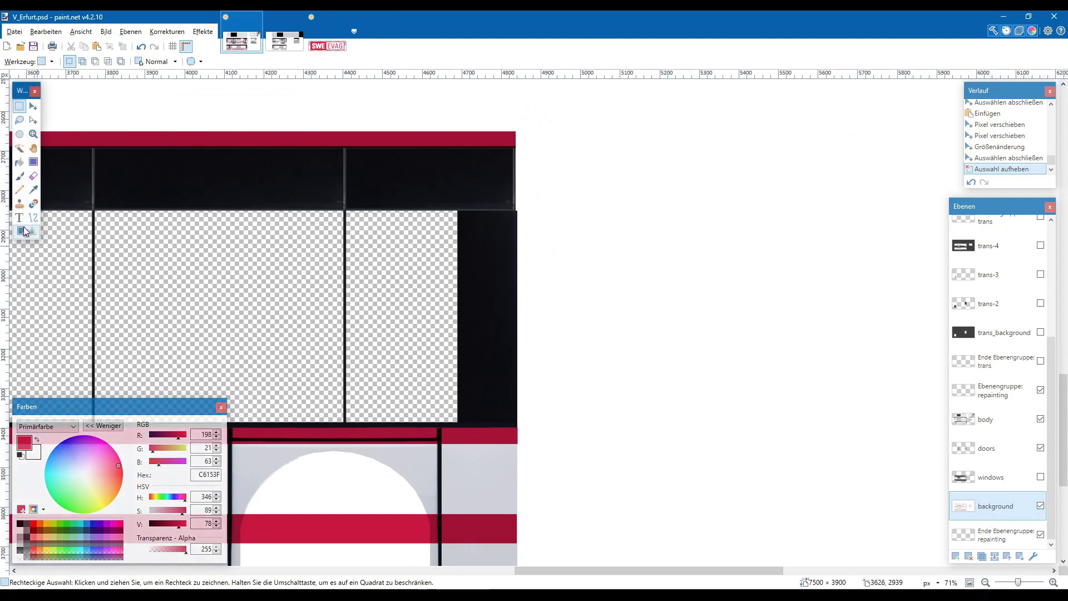
click(497, 211)
key(Return)
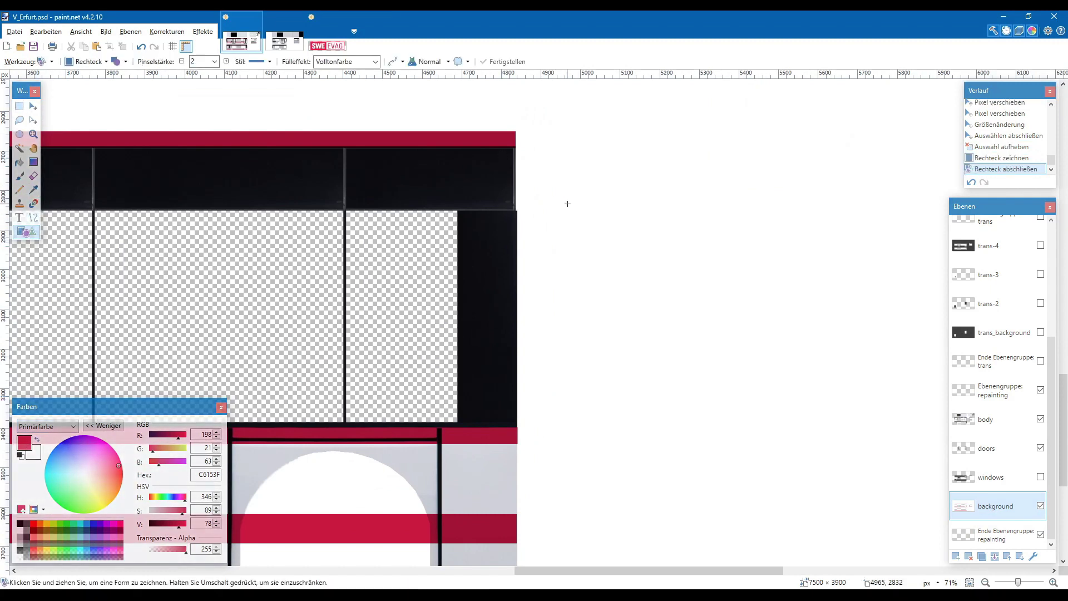
key(ctrl+z)
key(ctrl+z)
drag(483, 144, 552, 354)
key(ctrl+z)
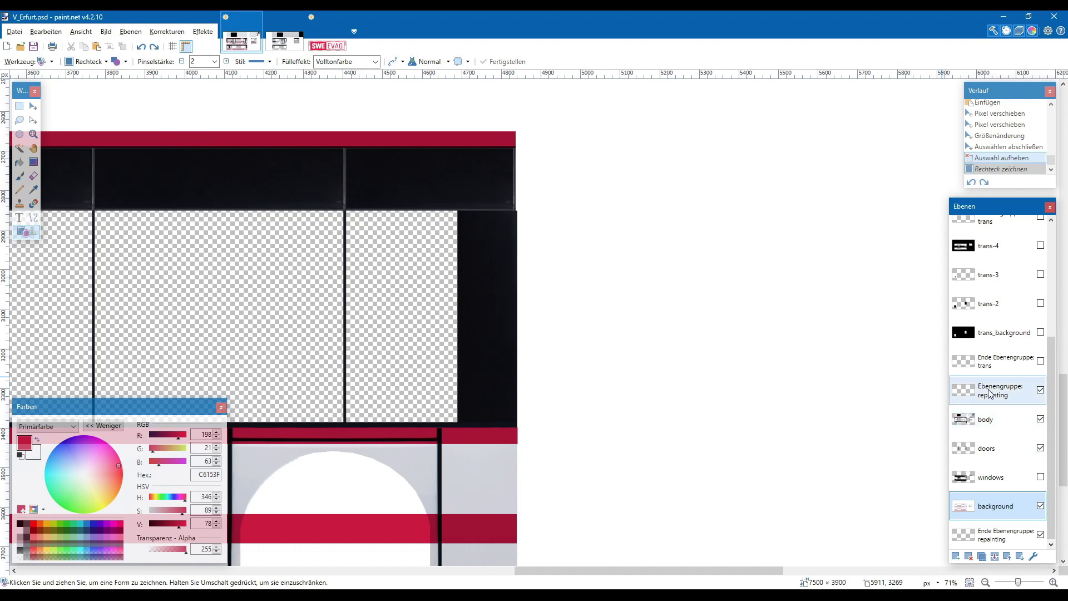
- On the "Ebenengruppe: repainting" layer, try a filled red vertical bar of about 76 × 712 px over the doorless side's black end pillar
click(992, 418)
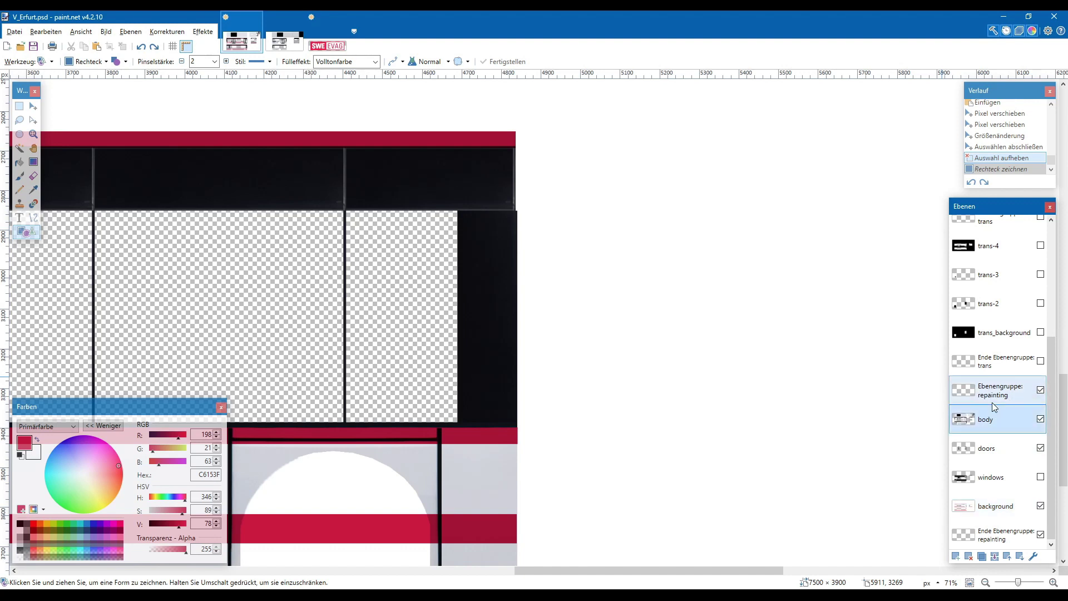
click(995, 398)
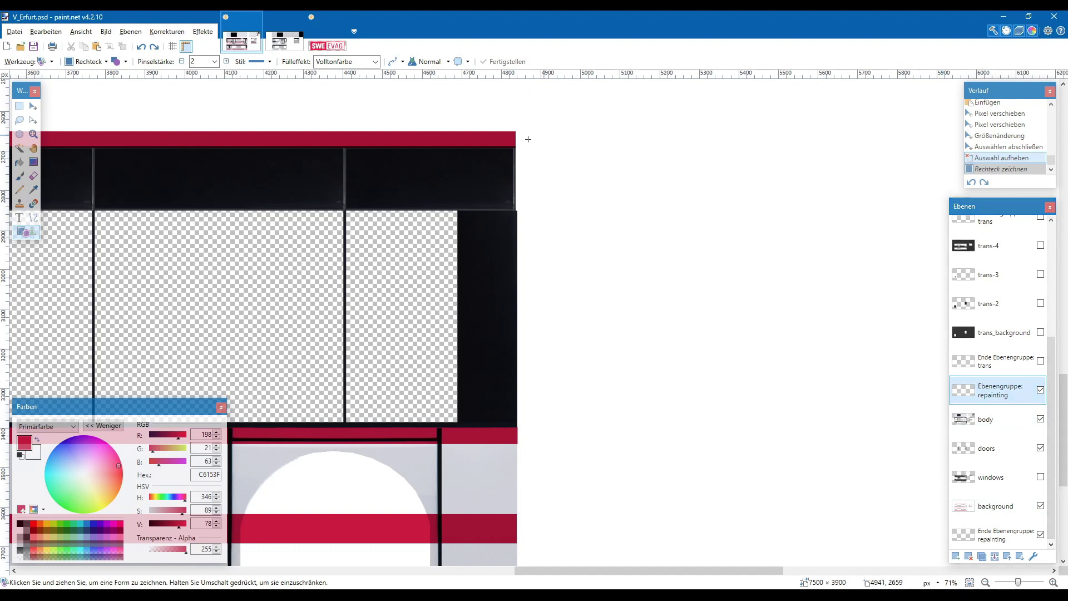
drag(486, 149, 516, 441)
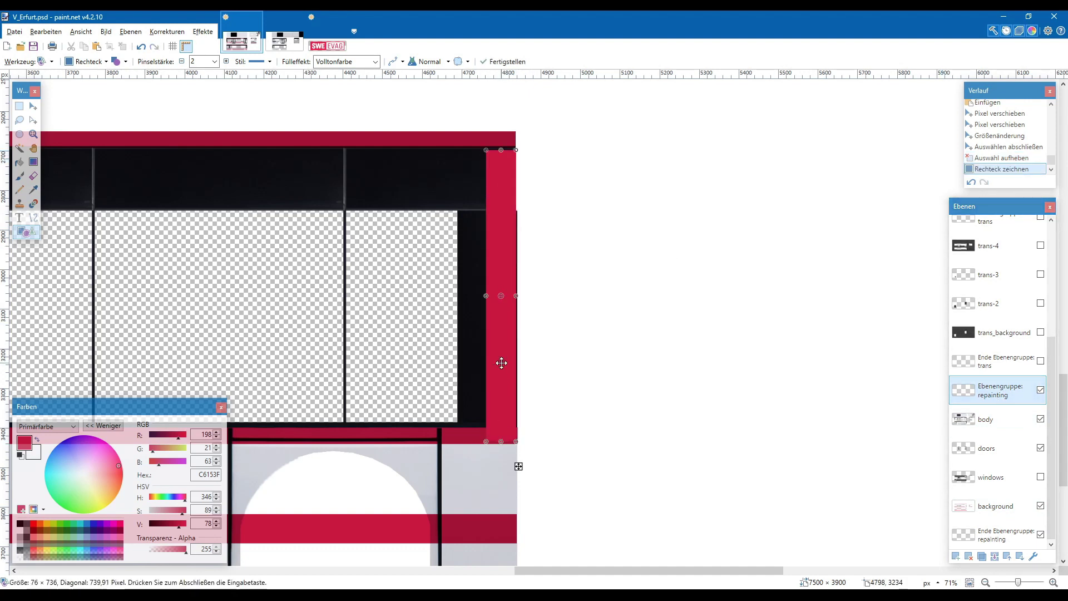
drag(500, 362, 496, 358)
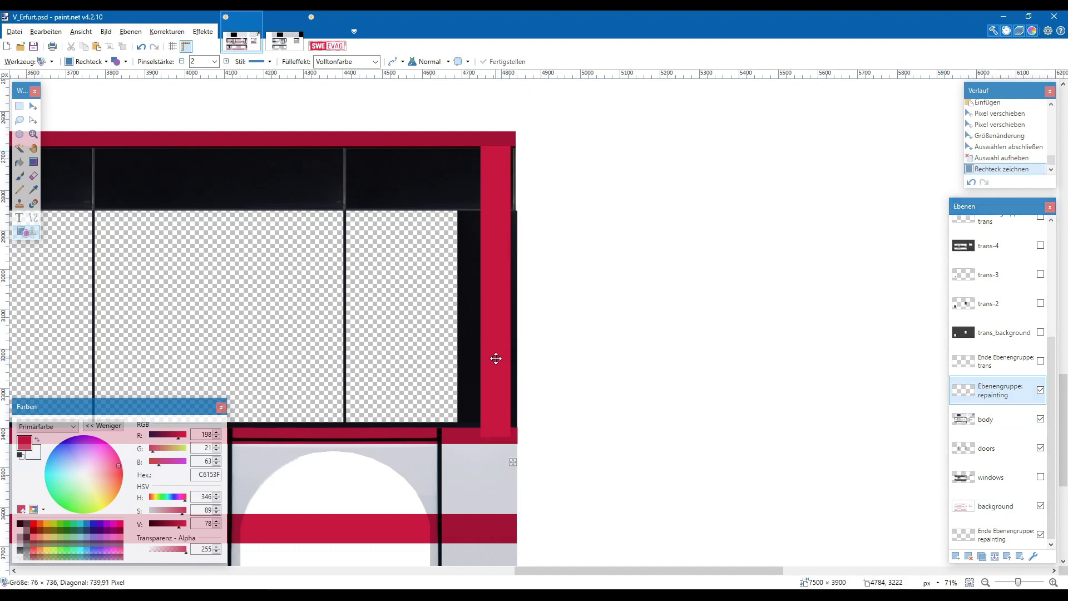
scroll(469, 315, up, 1)
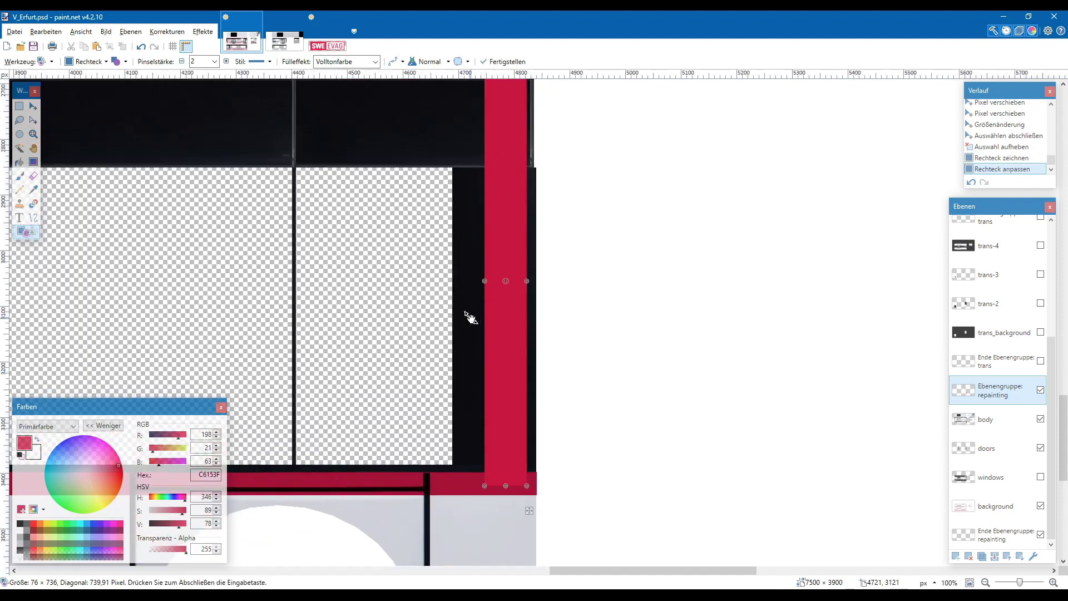
scroll(577, 282, up, 1)
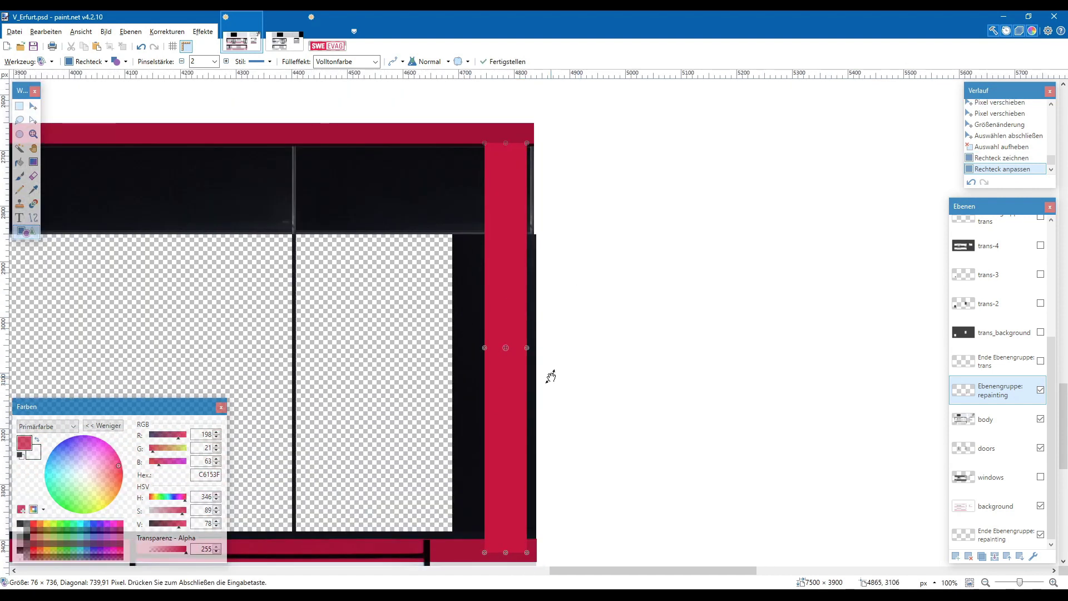
scroll(550, 377, down, 1)
drag(506, 493, 504, 478)
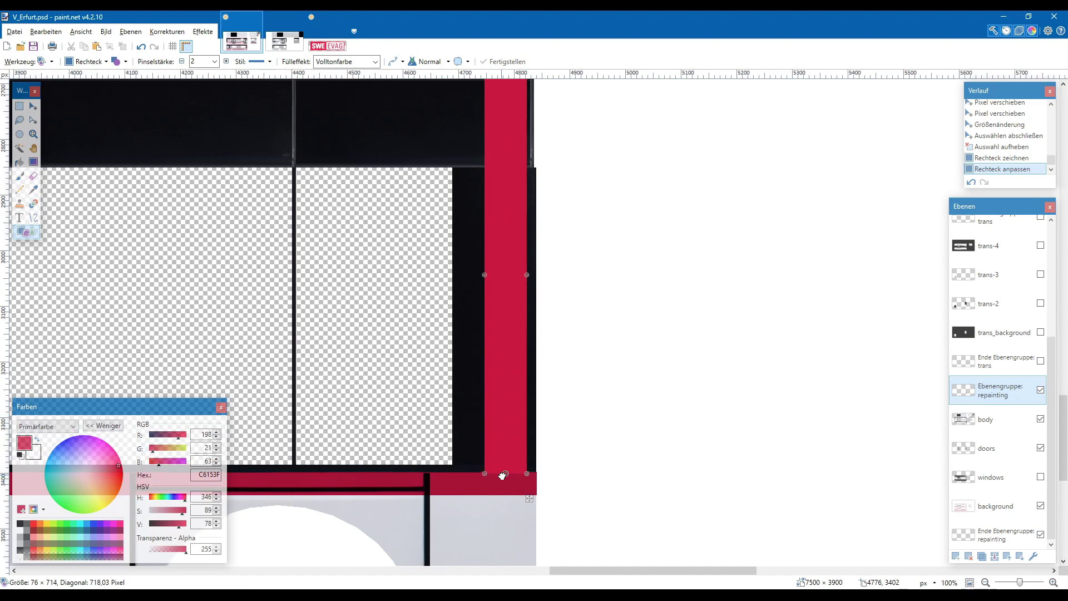
scroll(495, 474, up, 3)
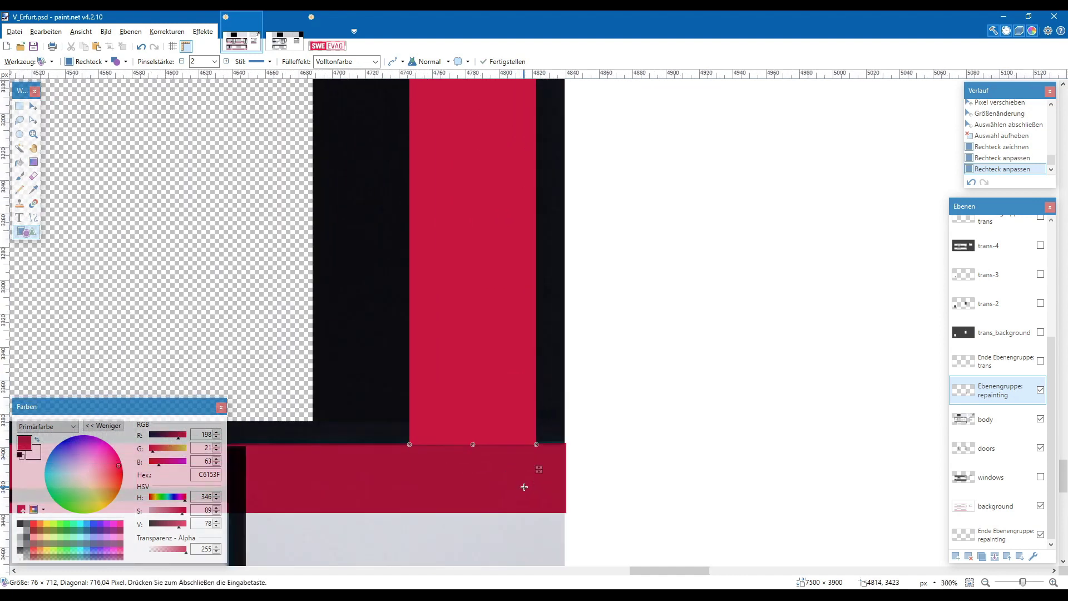
- Undo the vertical red bar on the end pillar together with its position and size adjustments
key(ctrl+z)
key(ctrl+z)
key(ctrl+z)
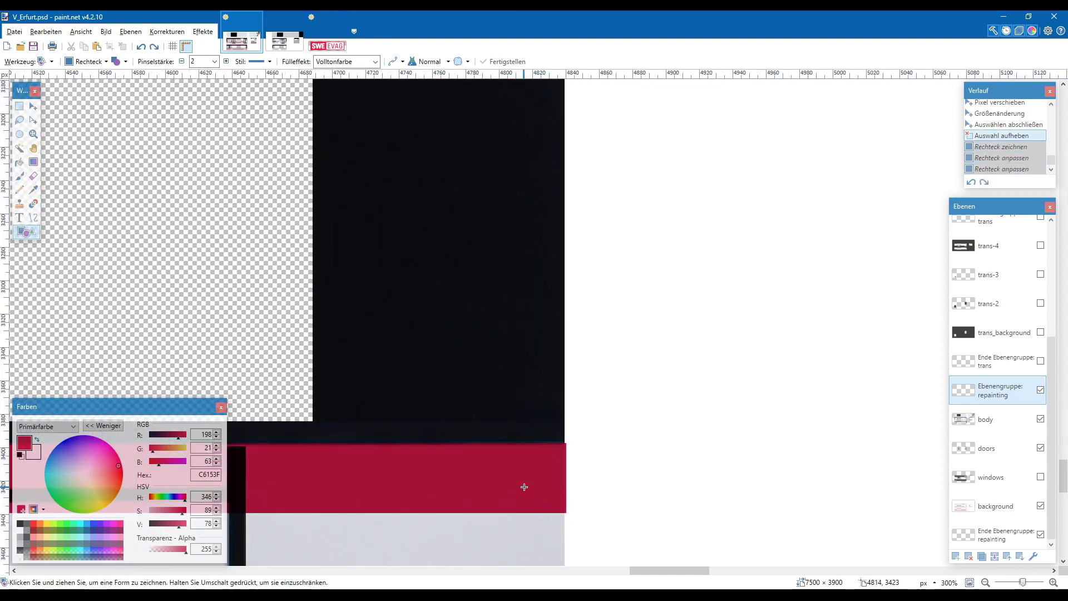
- Sample the stripe red C6153F from the background layer as the secondary colour and reactivate the "Ebenengruppe: repainting" layer
scroll(524, 486, down, 4)
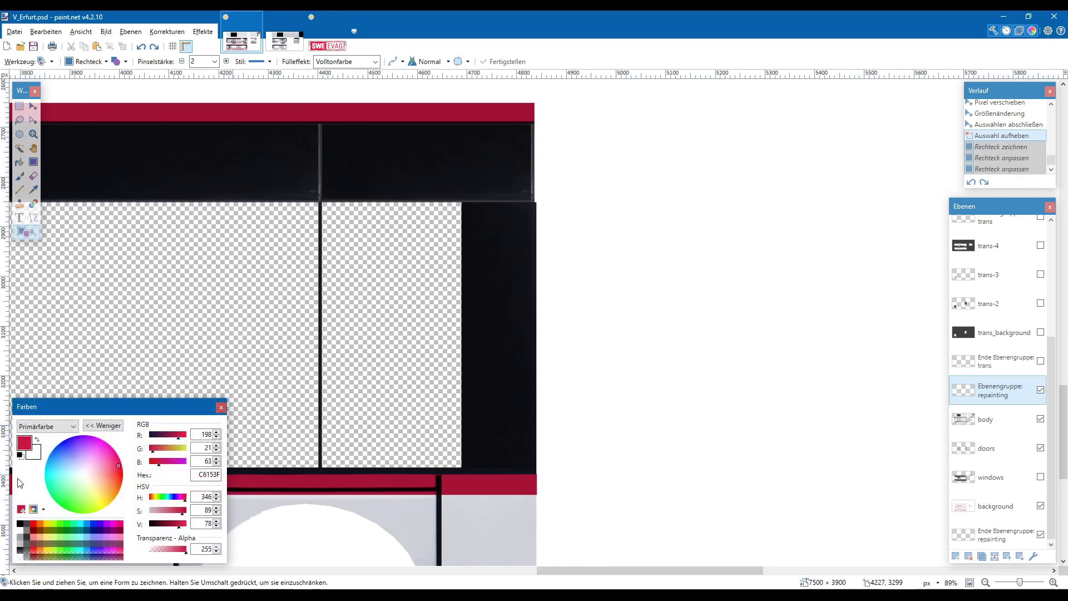
click(33, 190)
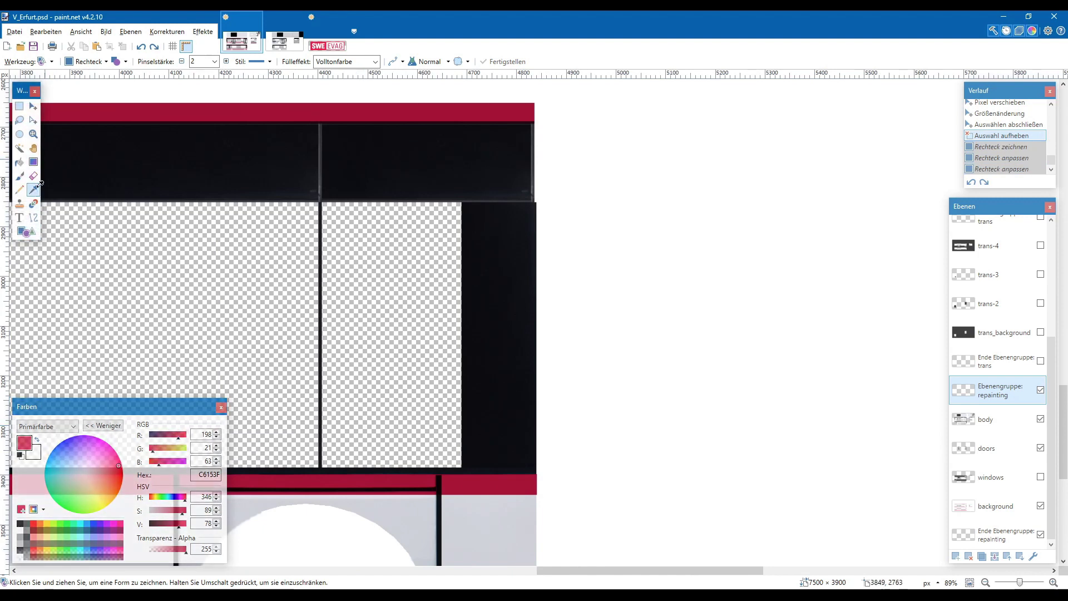
right_click(176, 112)
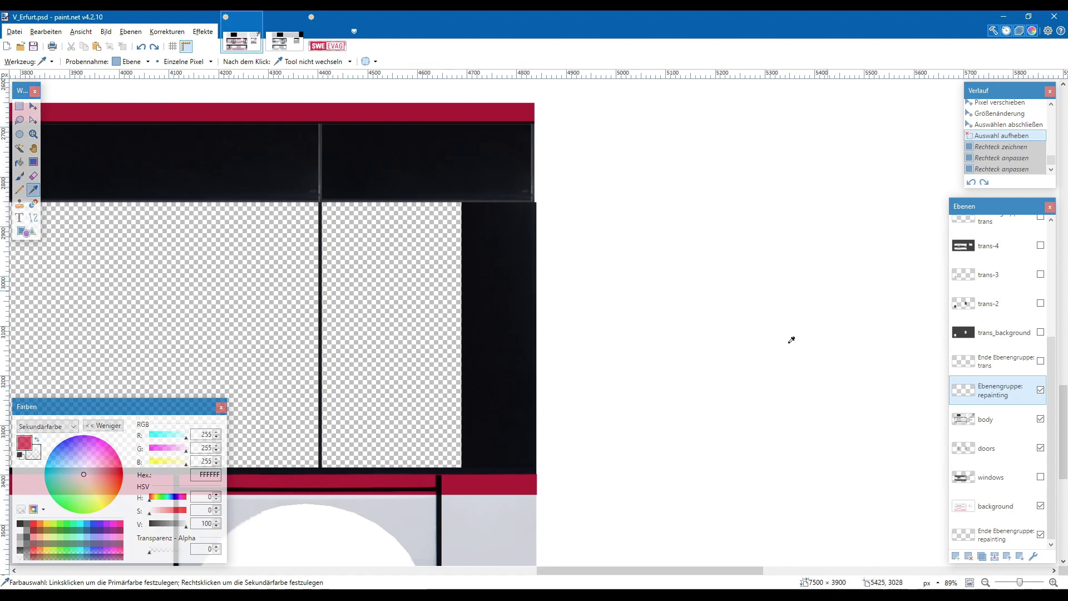
click(1010, 508)
right_click(463, 486)
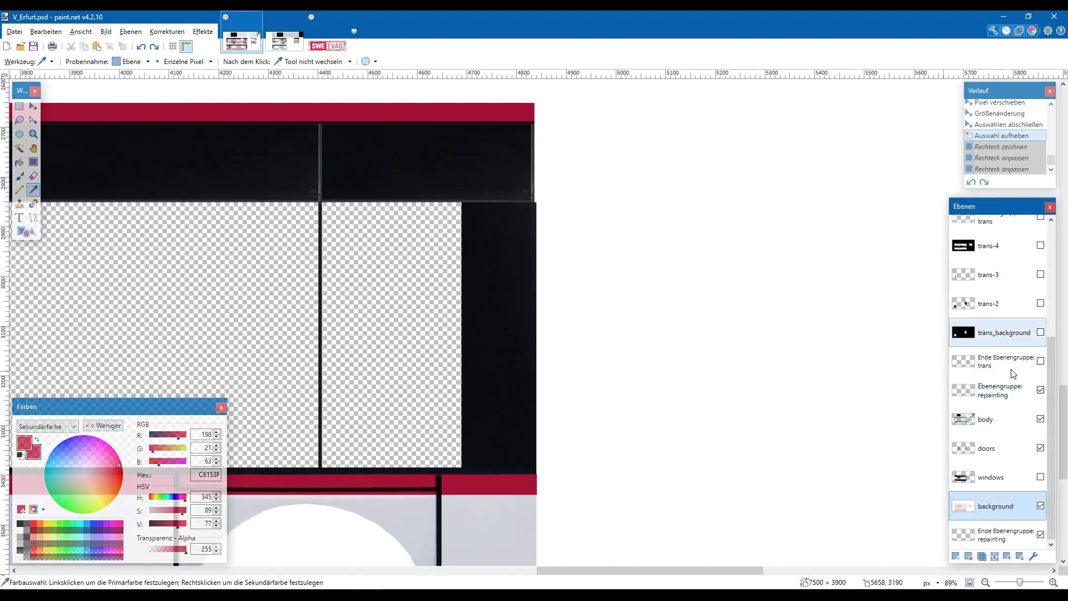
click(1011, 399)
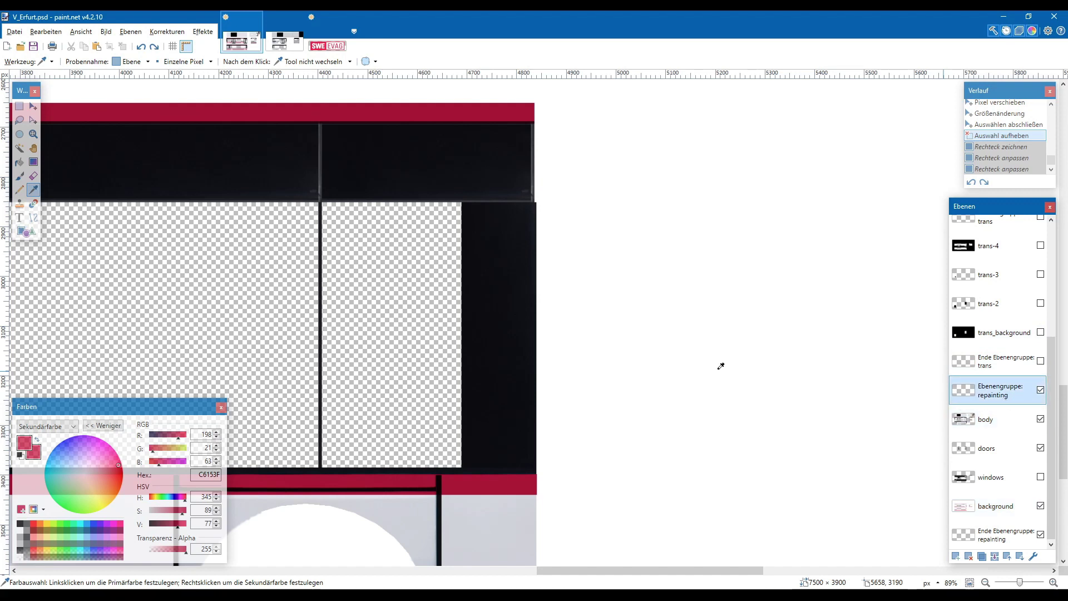
- Draw a filled red rectangle of about 120 × 695 px over the doorless side's black end pillar
click(30, 234)
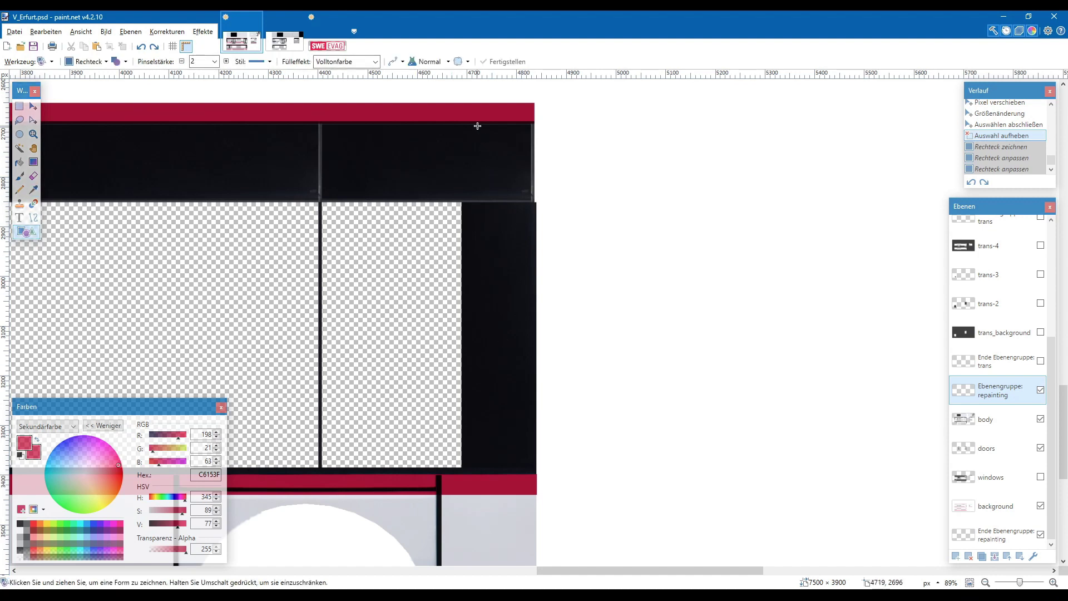
mouse_move(478, 126)
mouse_down()
mouse_move(502, 441)
mouse_move(537, 470)
mouse_up()
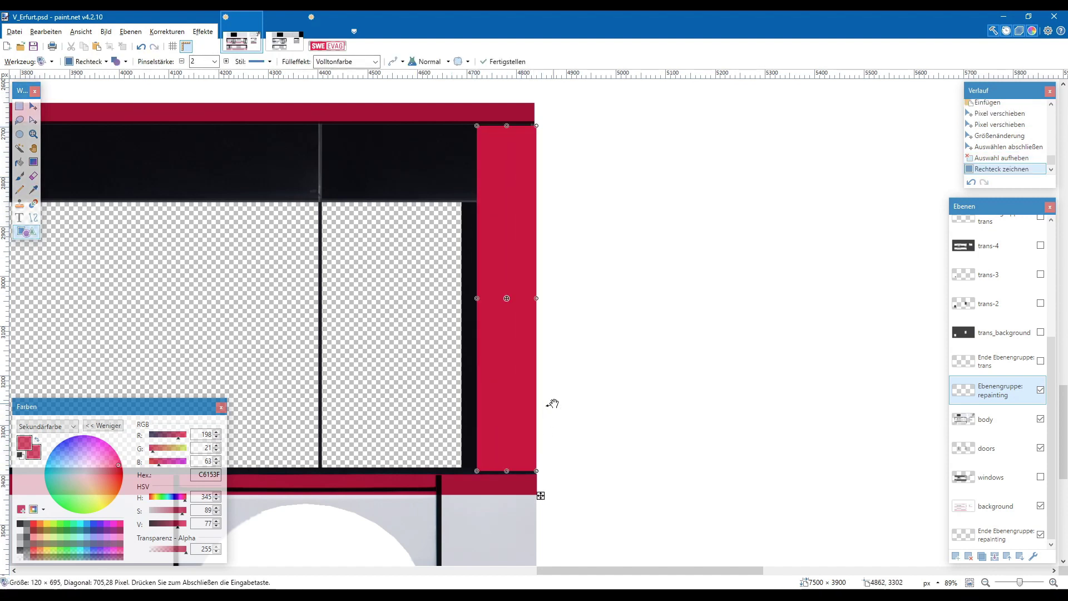
ctrl+scroll(517, 354, up, 2)
drag(514, 334, 505, 328)
key(Return)
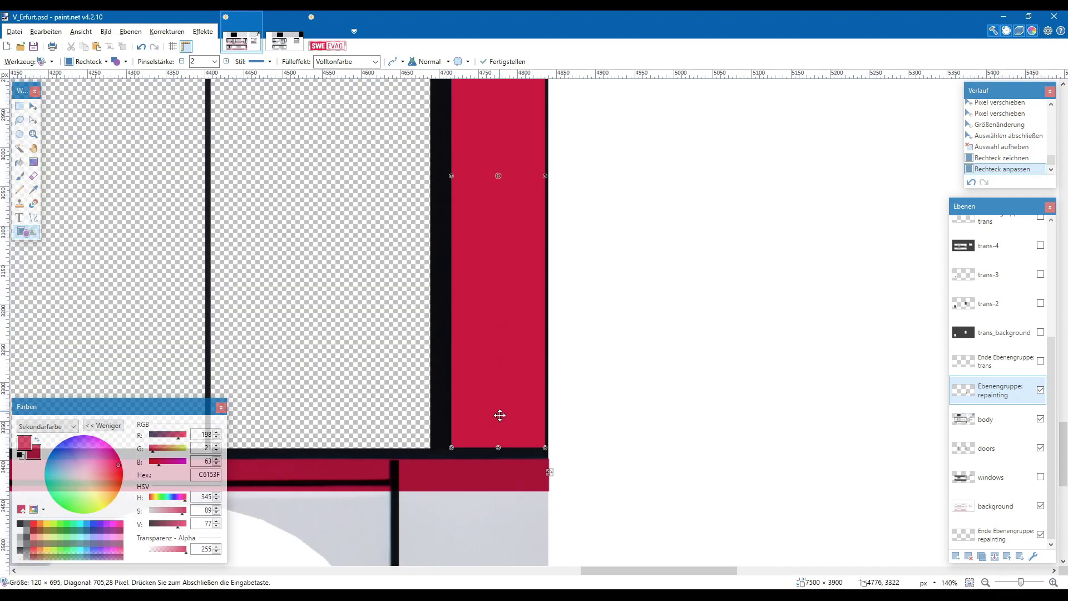
- Stretch the red pillar bar to about 138 × 724 px, reaching the pillar's outer edge and leaving a narrow black border beside the window
drag(499, 446, 480, 469)
scroll(499, 459, up, 3)
scroll(627, 265, up, 2)
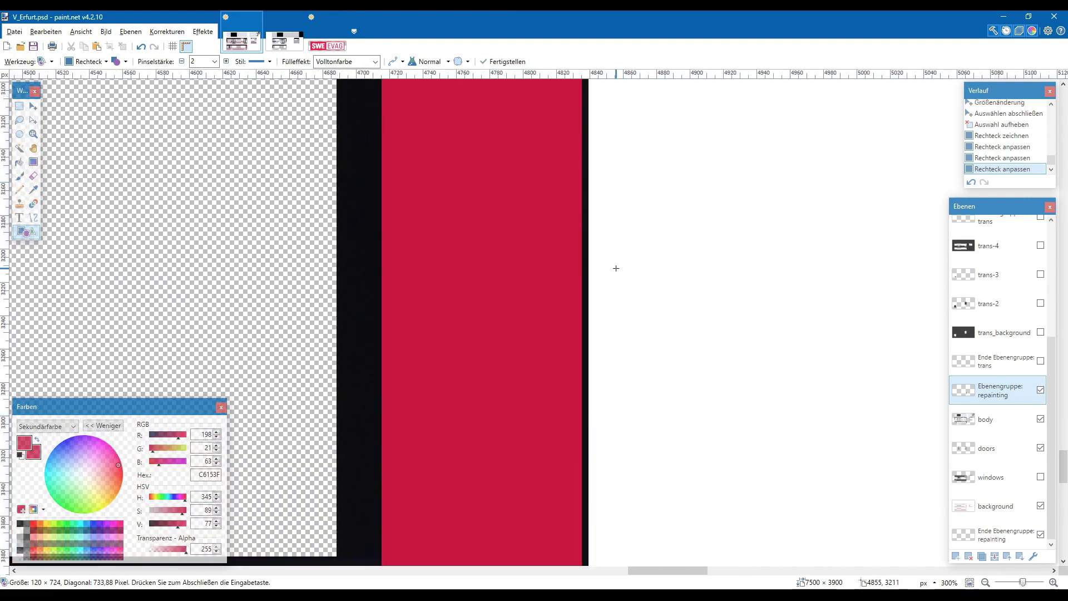
scroll(615, 268, down, 3)
drag(598, 229, 601, 229)
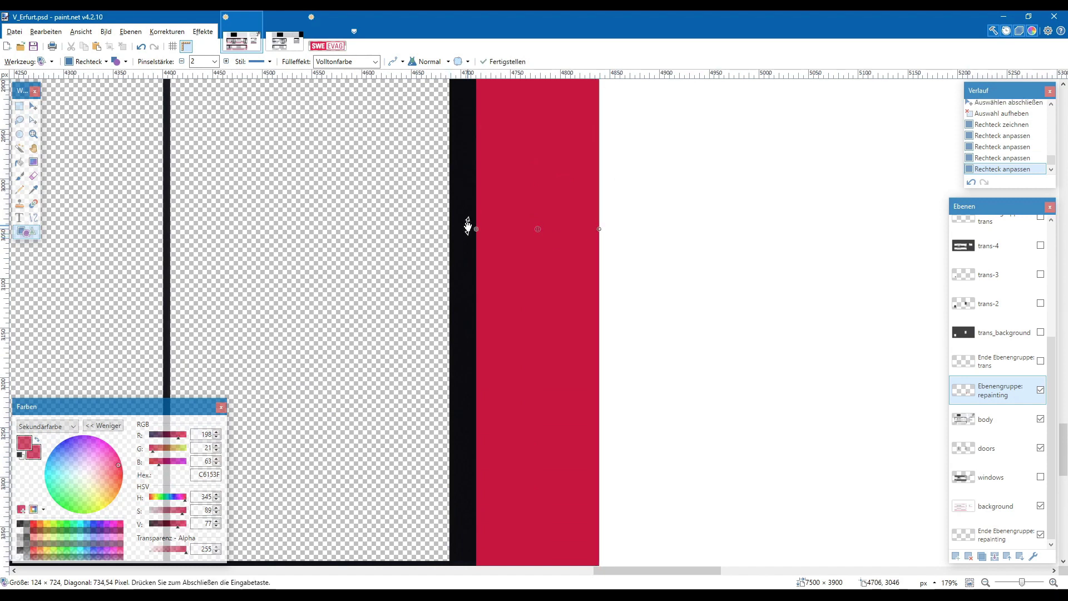
mouse_move(468, 226)
mouse_down()
mouse_move(475, 231)
mouse_move(463, 228)
mouse_up()
key(ctrl+z)
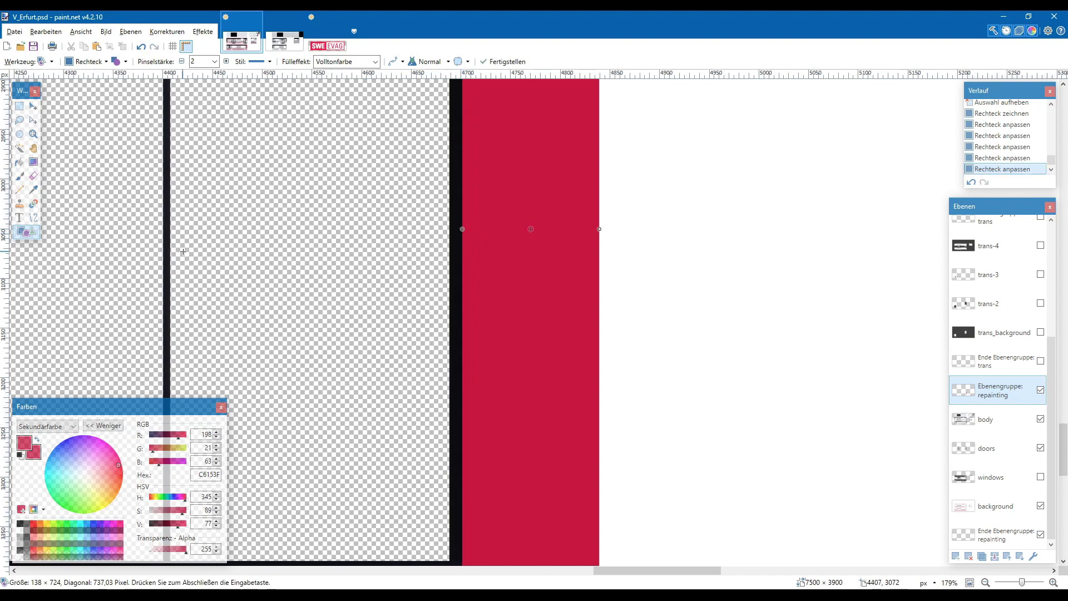
- Darken the pillar bar's colour to A51237 with a brightness value of 65 to match the surrounding stripes
scroll(478, 294, down, 5)
scroll(473, 308, up, 2)
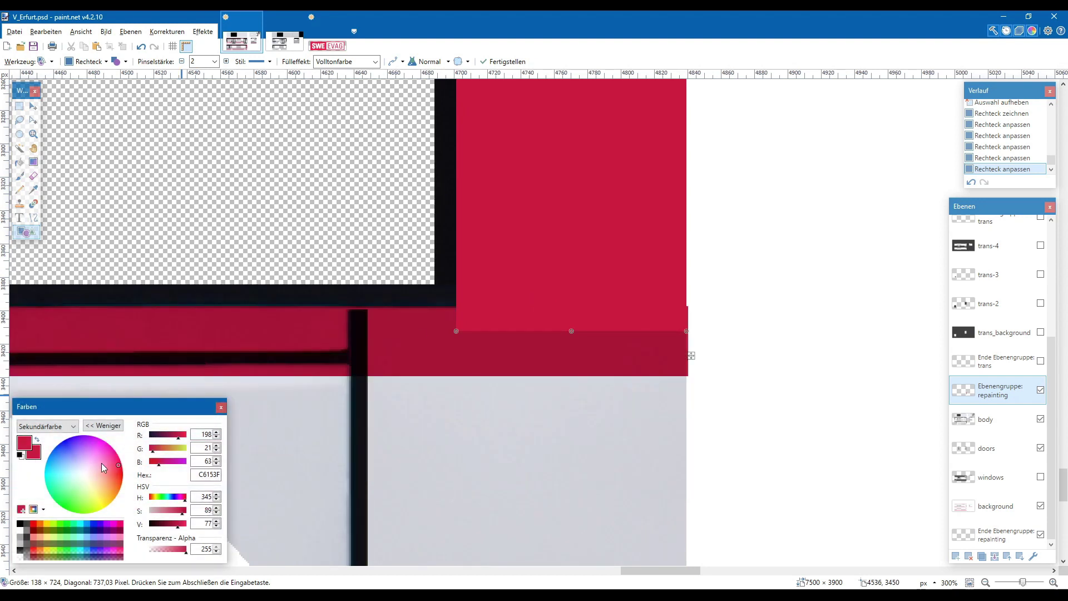
click(216, 526)
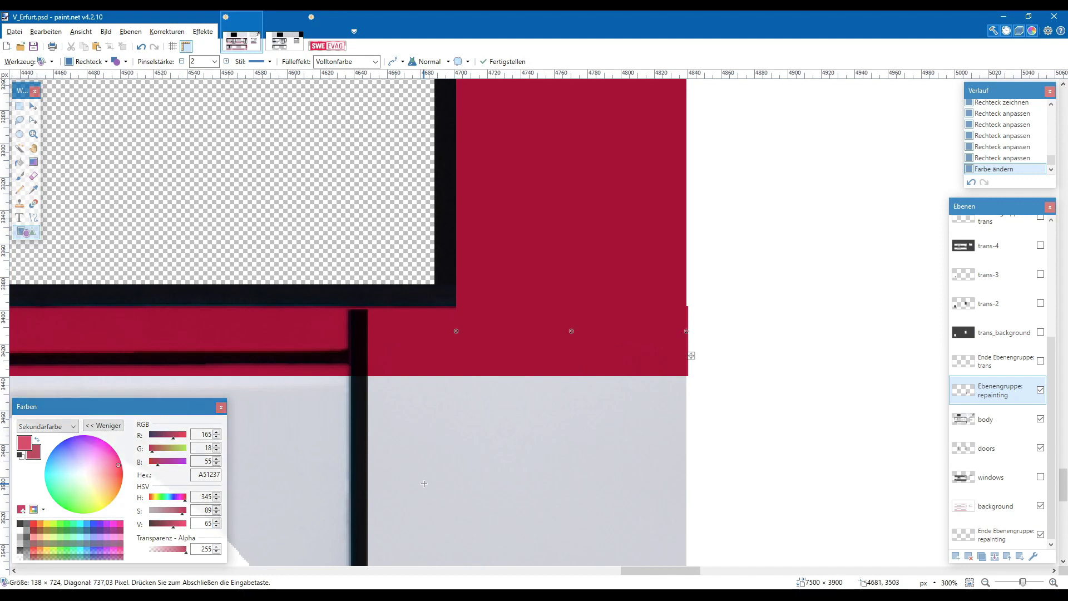
- Shorten the pillar bar to about 138 × 709 px so it ends at the window-line stripe, and finish the shape
scroll(424, 483, up, 2)
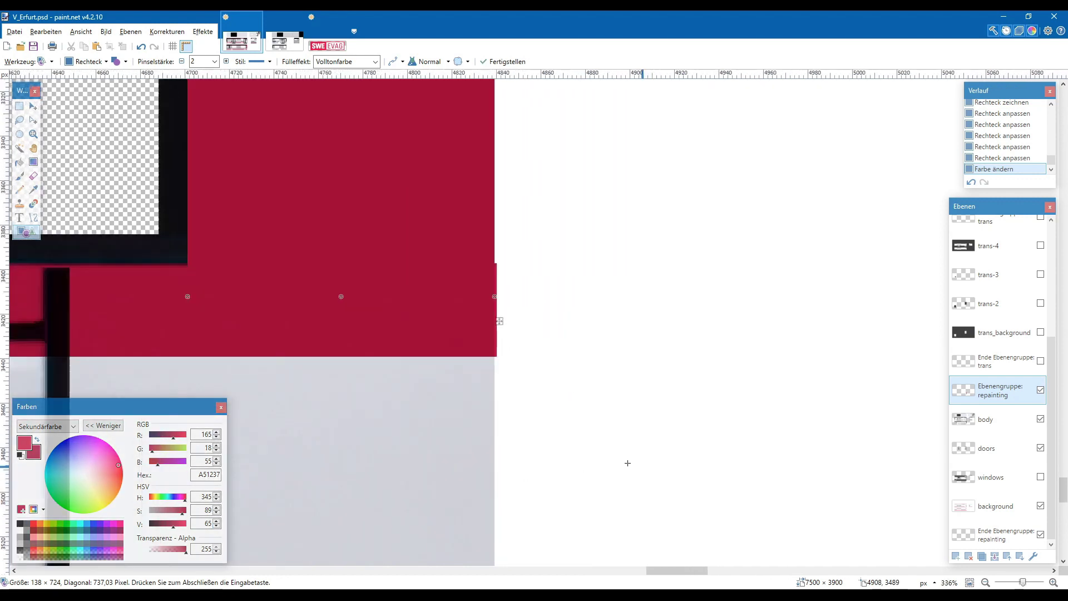
drag(408, 363, 409, 330)
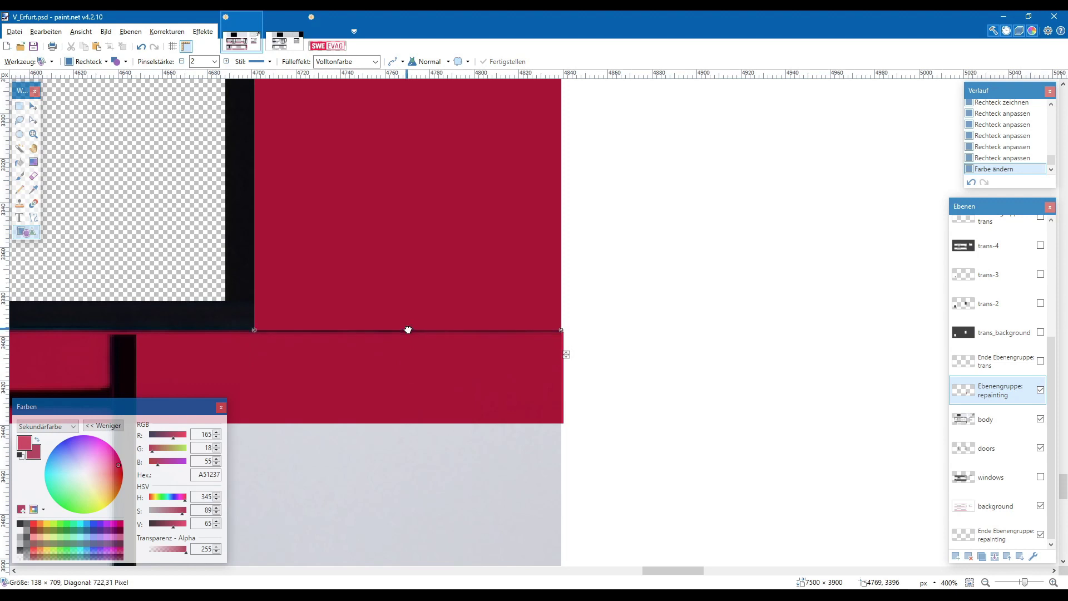
scroll(422, 325, up, 10)
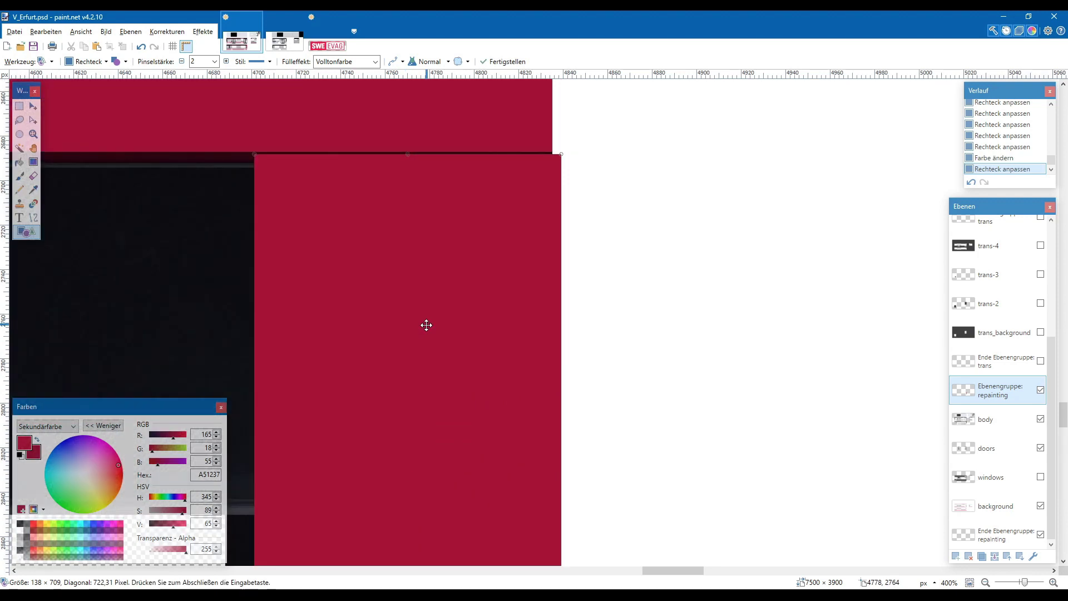
scroll(426, 325, down, 4)
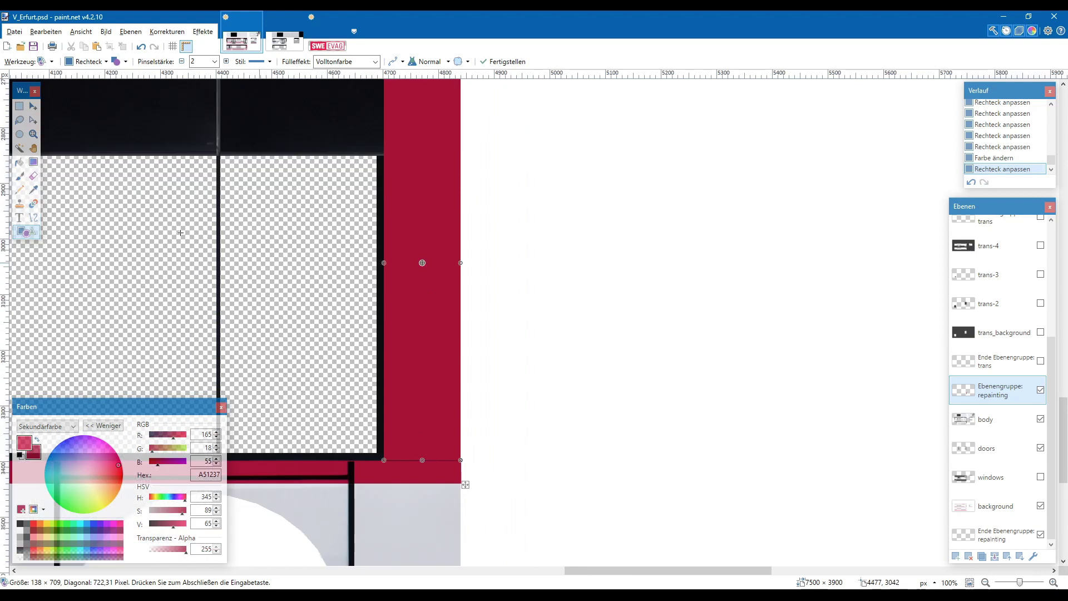
click(19, 105)
- Draw a filled dark red rectangle of about 142 × 698 px over the black end pillar of the door side
scroll(271, 203, down, 3)
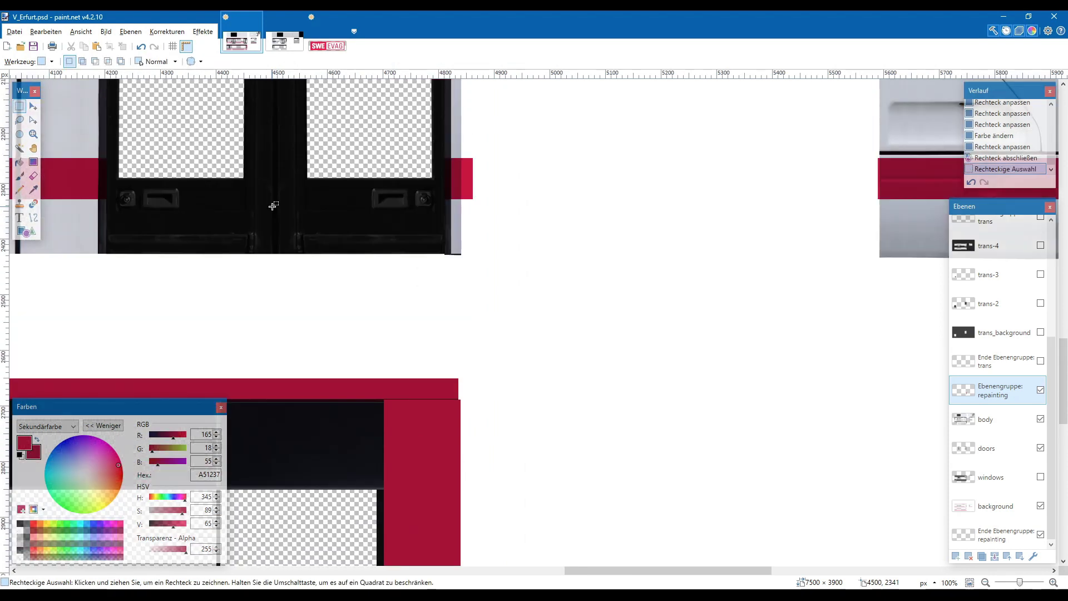
scroll(273, 207, left, 15)
scroll(273, 207, up, 3)
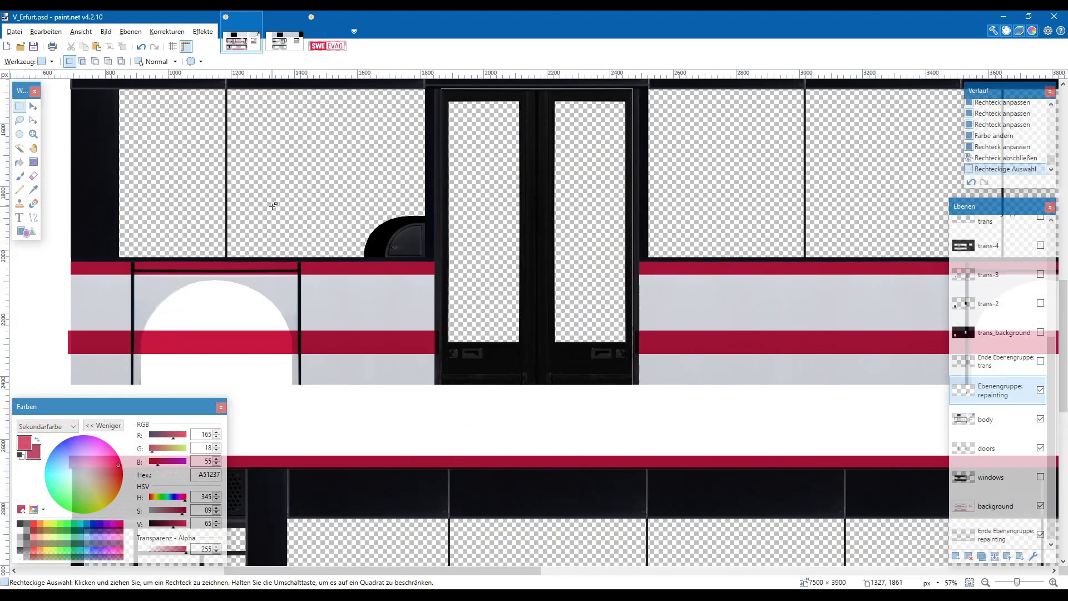
scroll(302, 315, down, 5)
scroll(353, 400, up, 2)
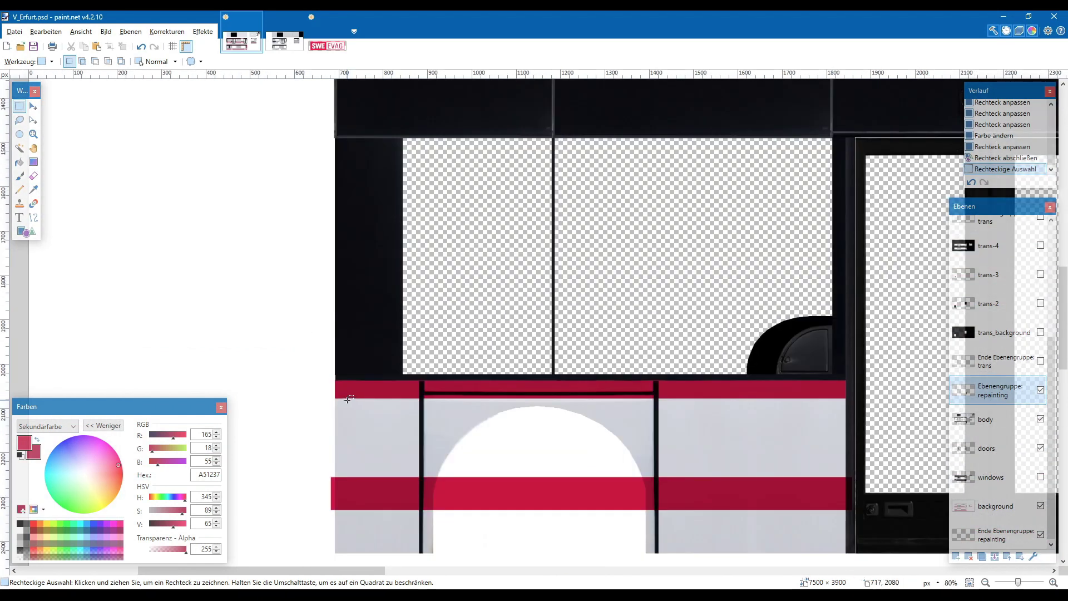
click(26, 230)
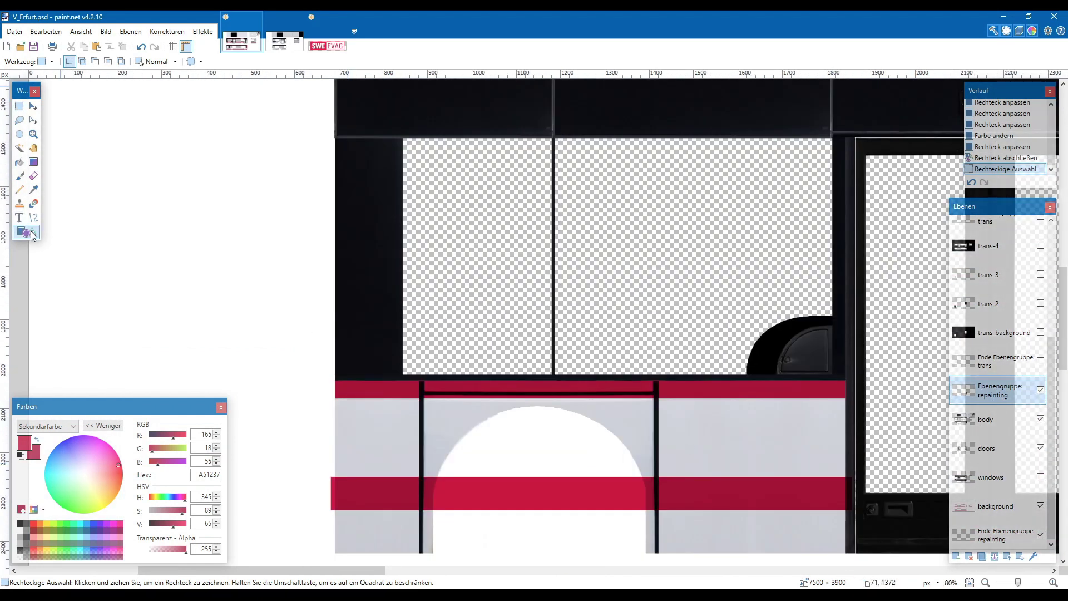
scroll(341, 124, up, 2)
drag(332, 128, 401, 446)
scroll(370, 469, up, 5)
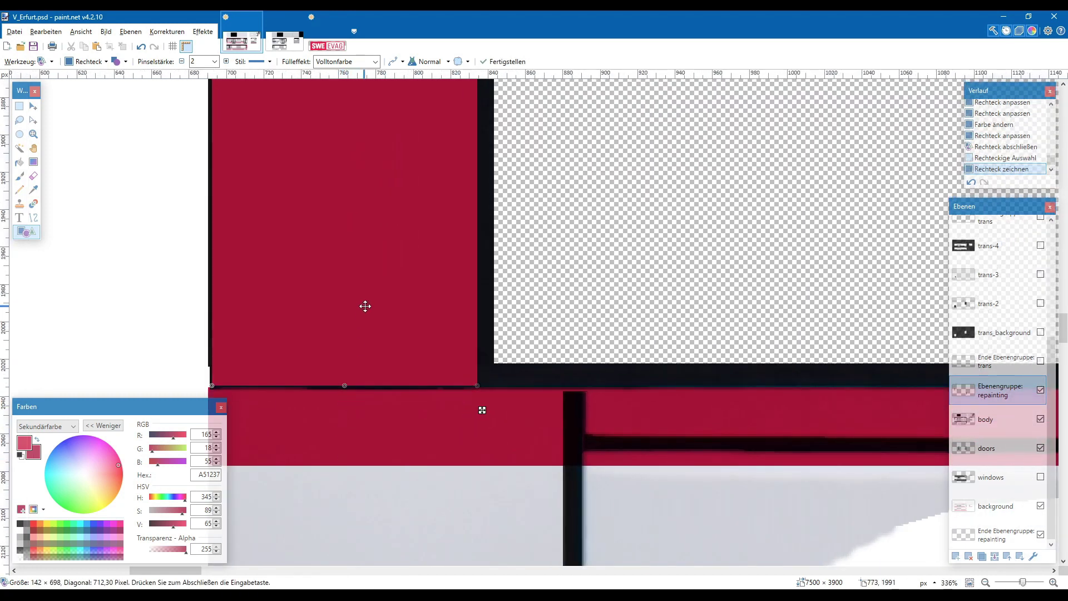
- Align the door side's pillar bar with the outer body edge, stretch it to about 142 × 705 px, and finish the shape
drag(365, 306, 362, 309)
drag(350, 348, 337, 339)
scroll(374, 303, up, 10)
scroll(269, 382, down, 4)
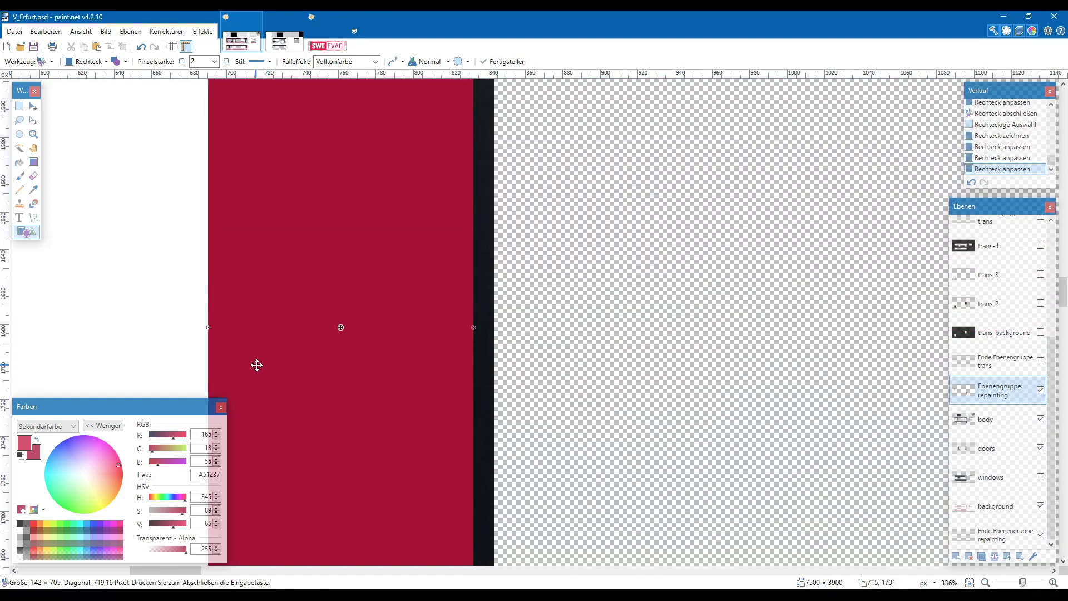
scroll(253, 361, down, 3)
scroll(248, 358, down, 3)
key(s)
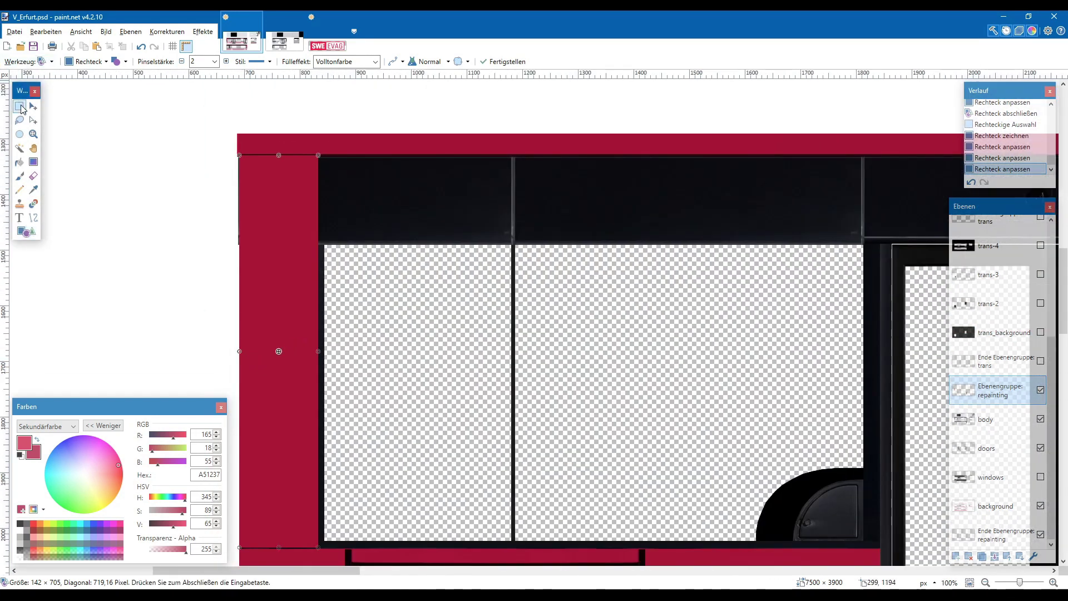
drag(223, 199, 233, 200)
- Activate the background layer for the bus front, examine the front's diagonal stripes in the Chrome reference photo, and return to paint.net
scroll(234, 201, down, 5)
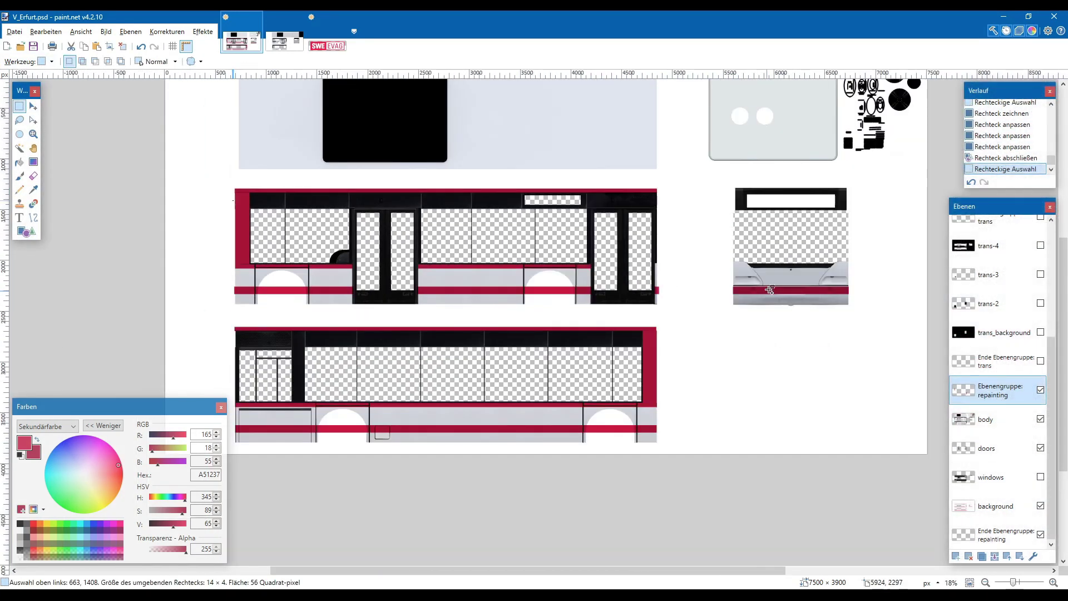
scroll(770, 290, up, 7)
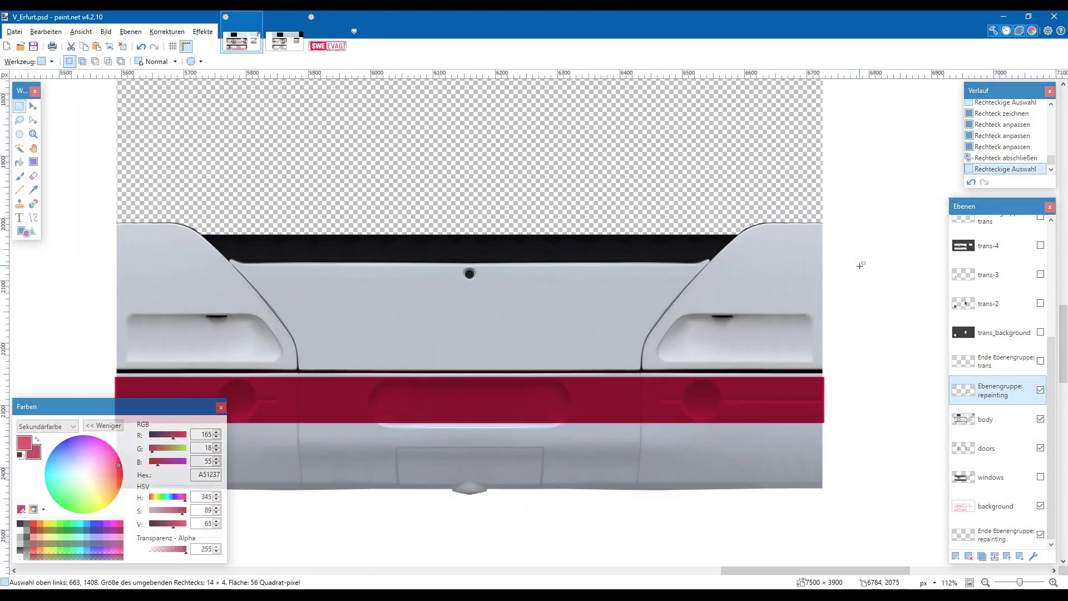
click(996, 505)
scroll(696, 367, up, 2)
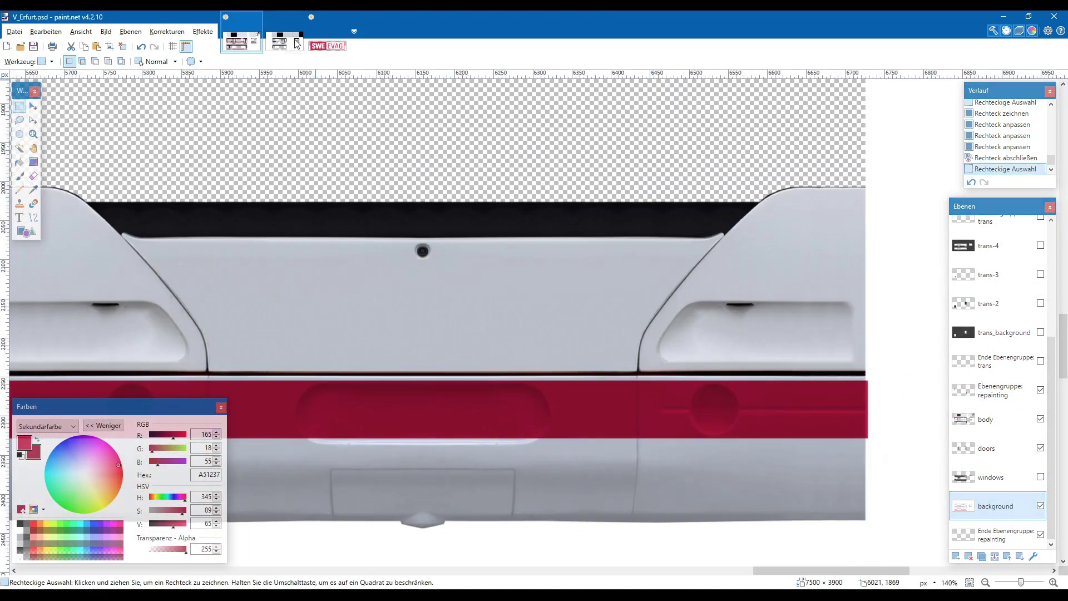
key(alt+Tab)
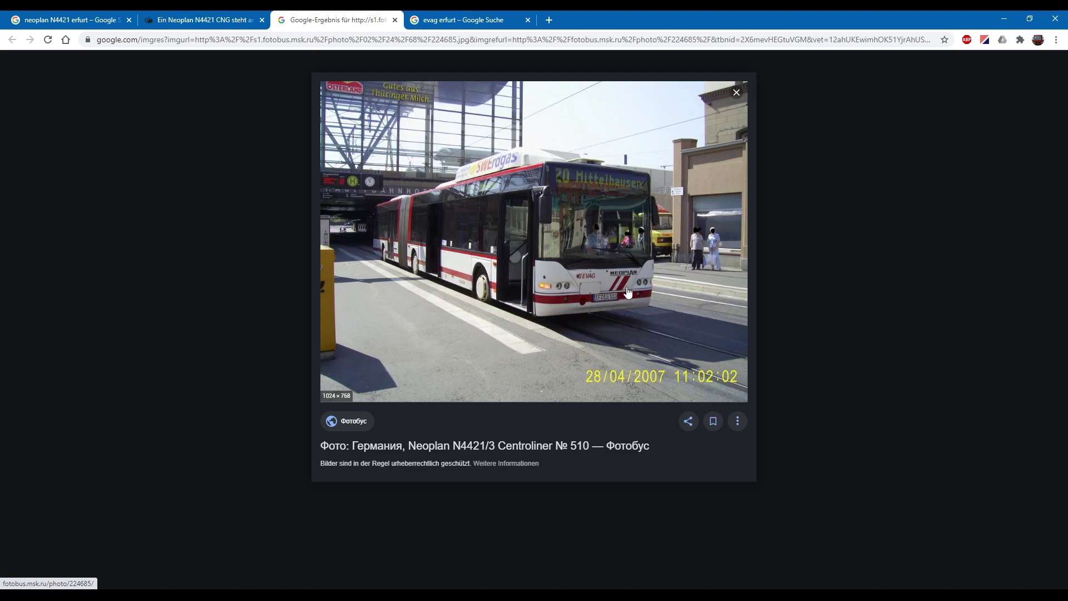
key(alt+Tab)
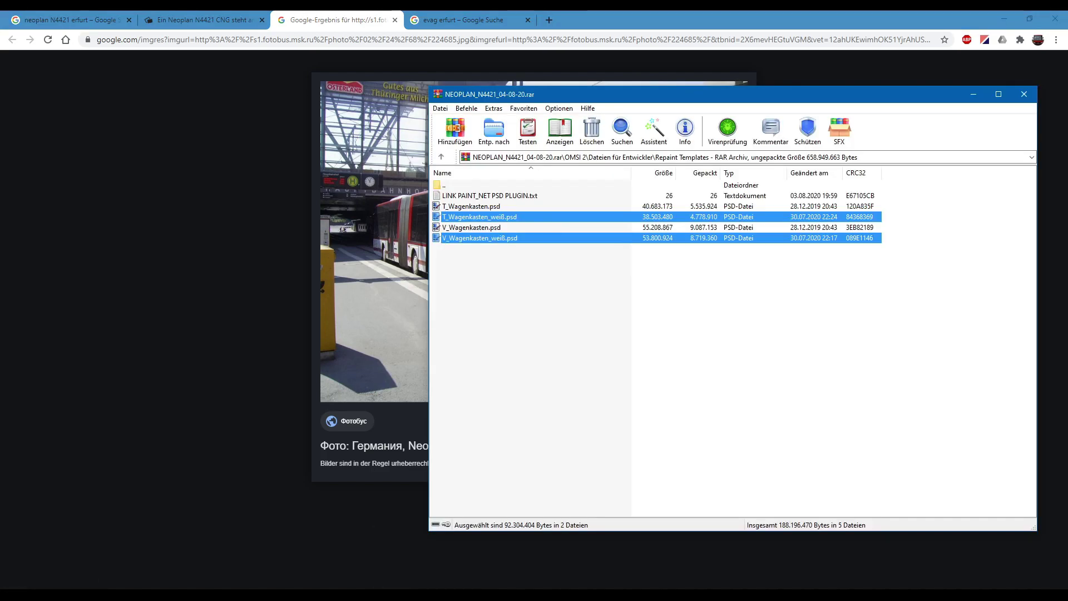
key(alt+Tab)
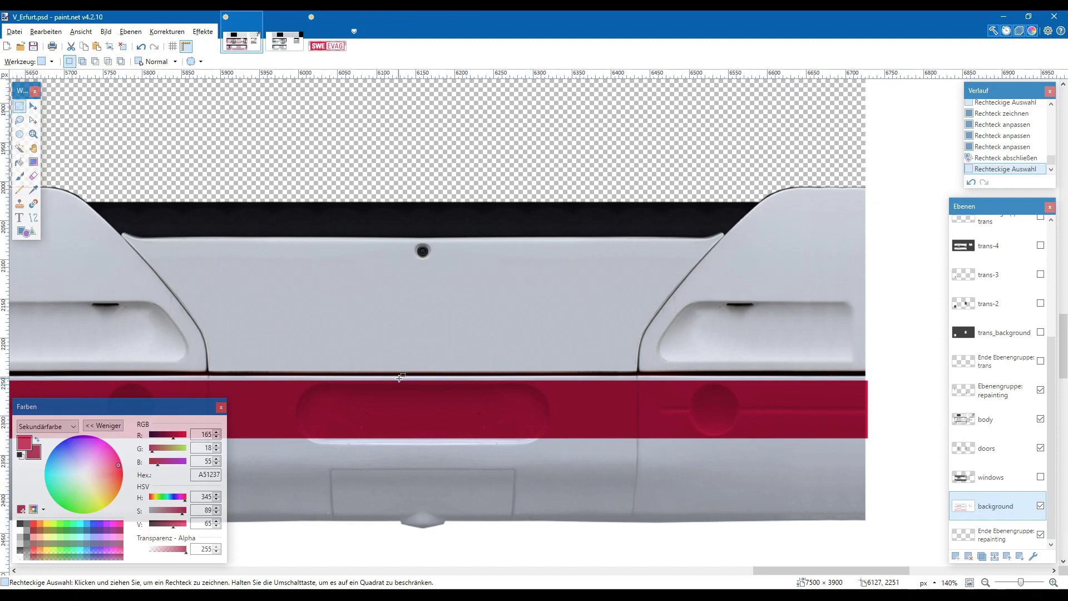
- Paste a copied 285 × 81 px piece of the front's red stripe into the windscreen area on the background layer and rotate it to 60°
drag(399, 378, 621, 442)
key(m)
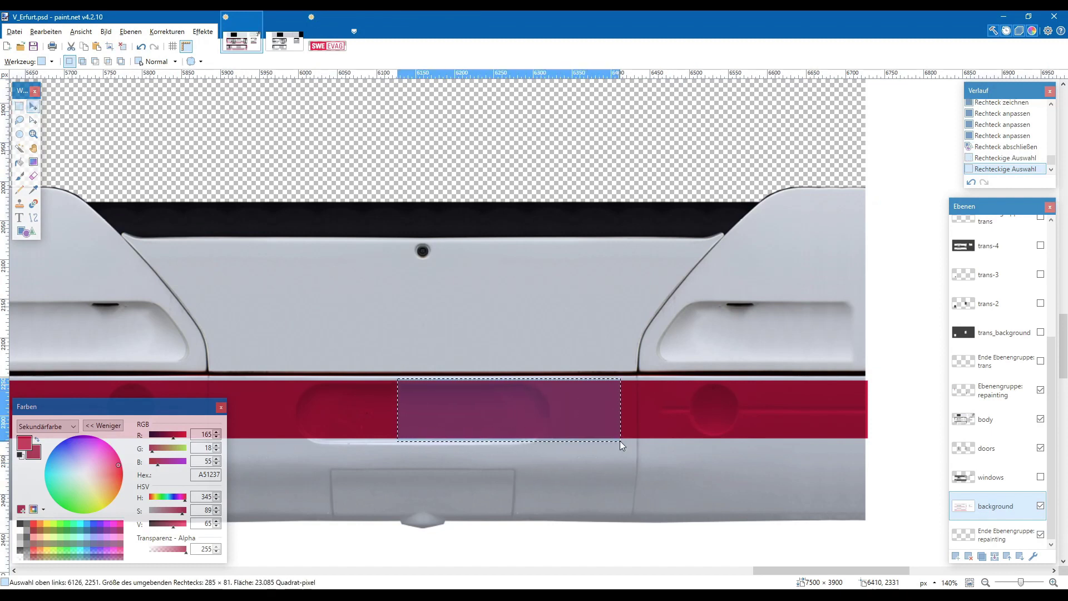
key(ctrl+c)
key(ctrl+v)
scroll(588, 412, up, 1)
drag(575, 484, 574, 201)
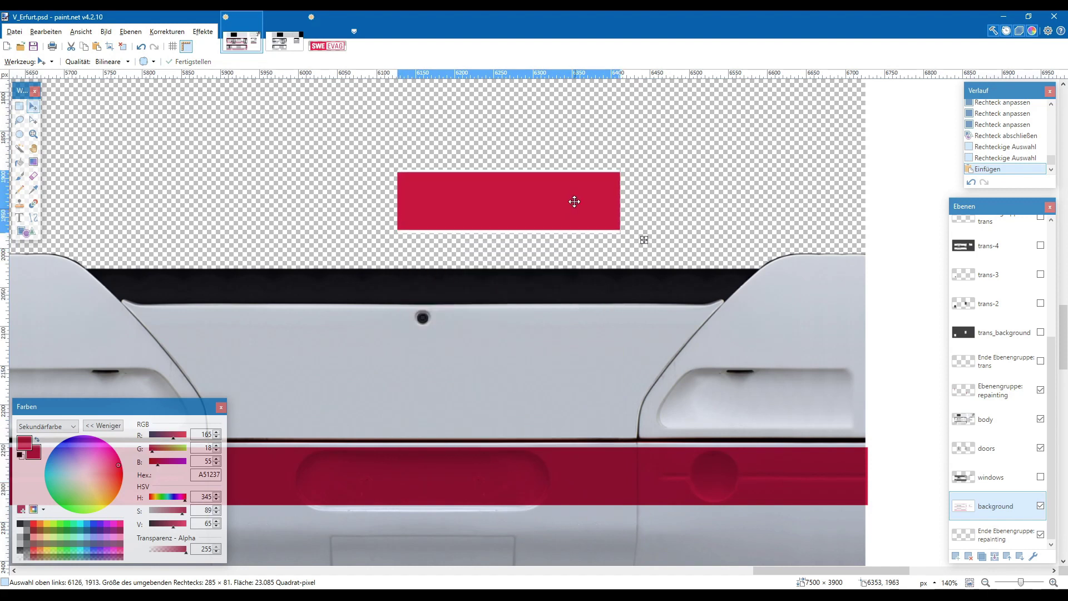
scroll(573, 234, up, 3)
drag(556, 389, 574, 341)
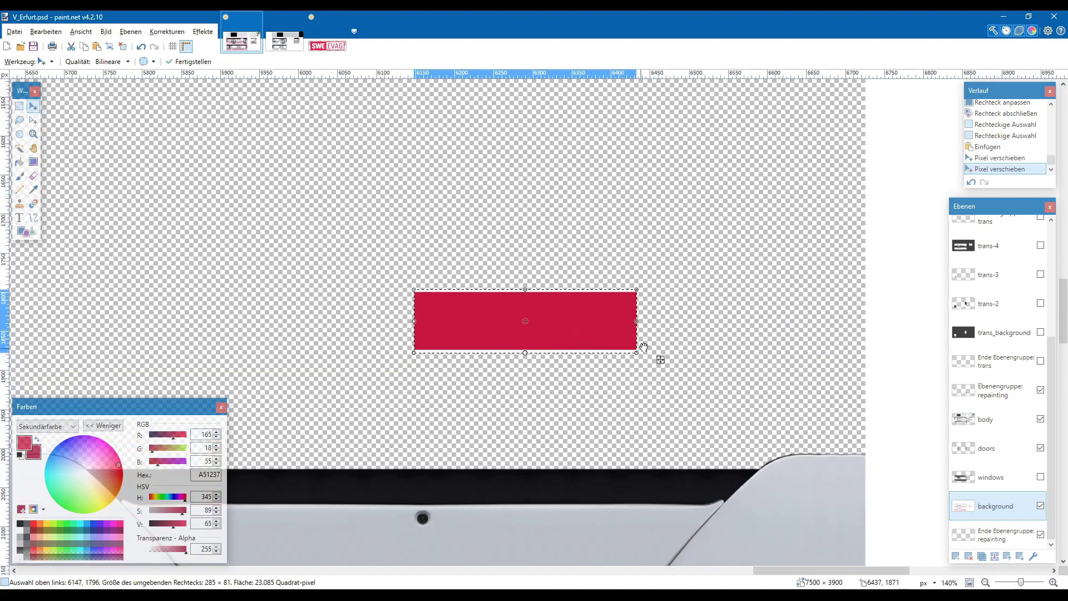
drag(649, 355, 624, 226)
- Copy a 223 × 40 px piece of the door side's window-line stripe and paste it beside the diagonal bar in the windscreen area
scroll(371, 259, down, 5)
scroll(372, 261, left, 15)
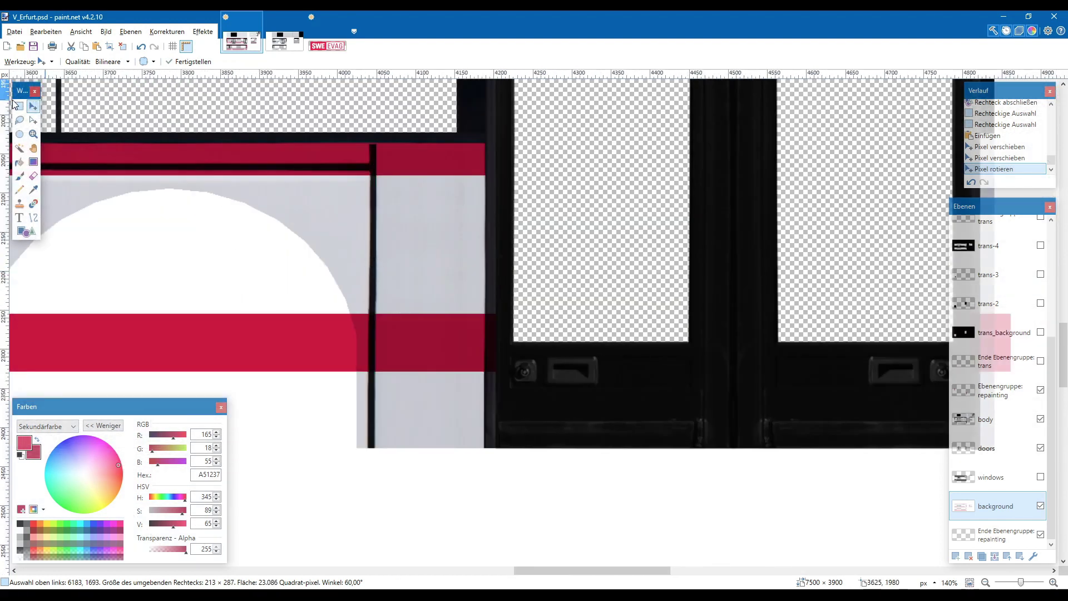
click(19, 106)
drag(201, 144, 376, 174)
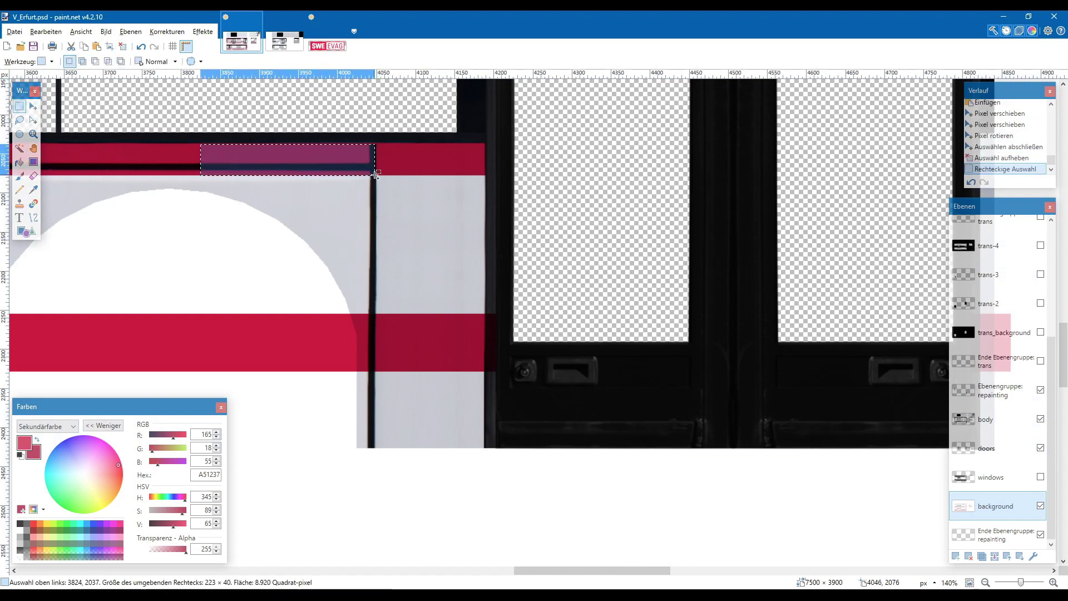
scroll(374, 172, right, 10)
scroll(477, 191, up, 5)
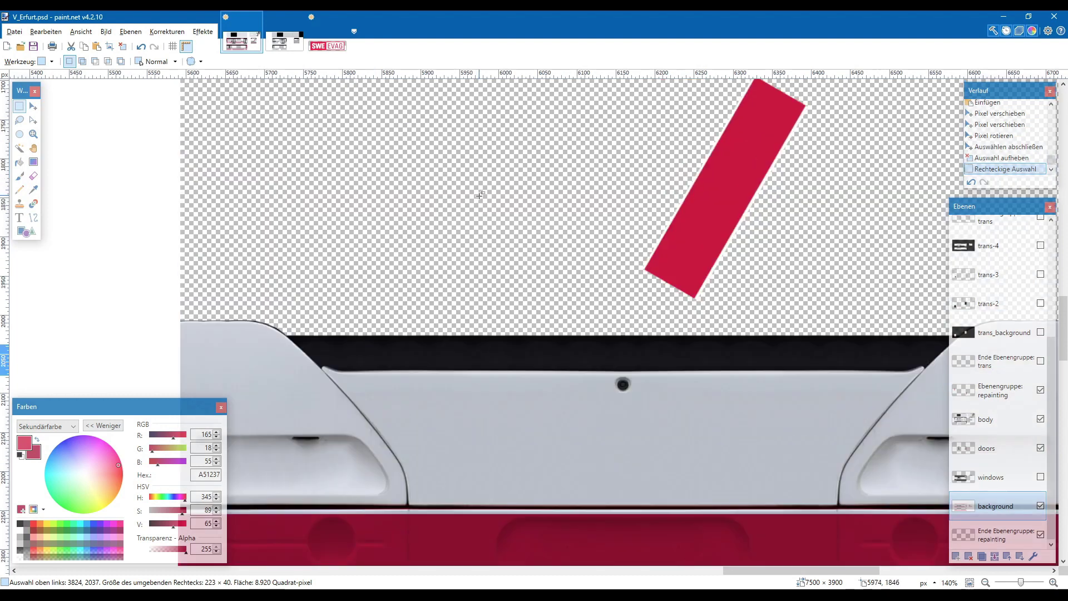
key(ctrl+v)
scroll(236, 370, down, 2)
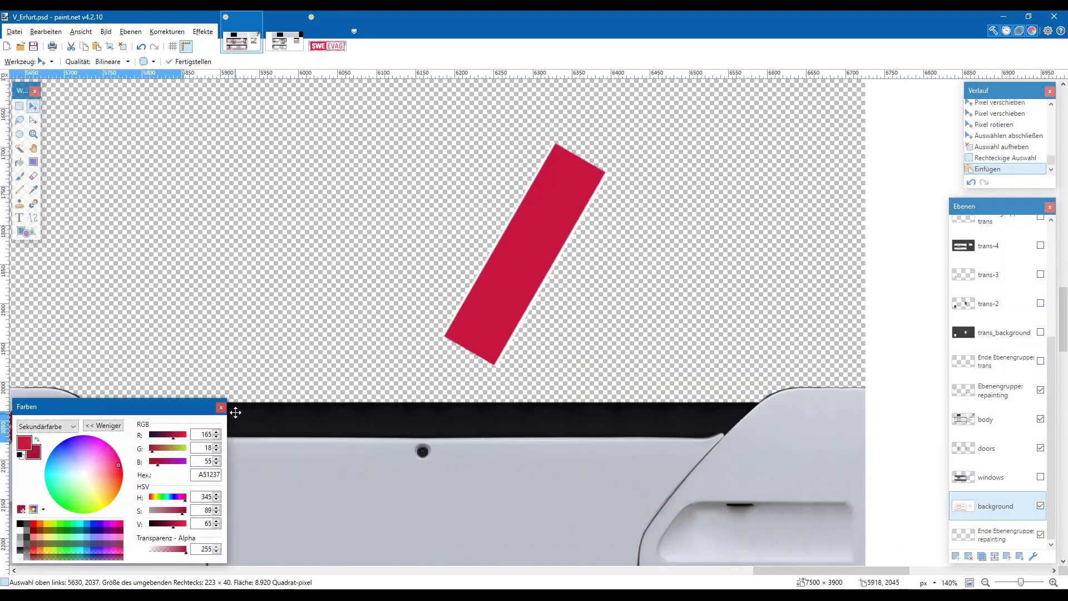
drag(171, 365, 433, 207)
scroll(445, 234, left, 2)
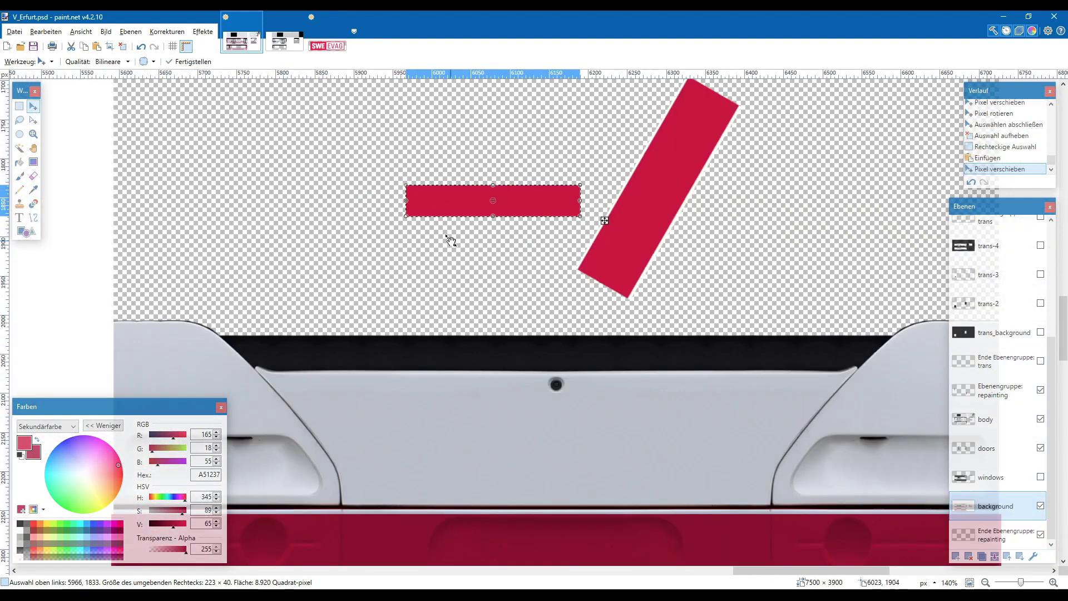
- Rotate the thin strip to 60°, lengthen it to about the thick bar's length, and place it parallel beside that bar
scroll(621, 282, up, 1)
drag(621, 282, 560, 151)
drag(522, 198, 592, 196)
scroll(743, 285, right, 3)
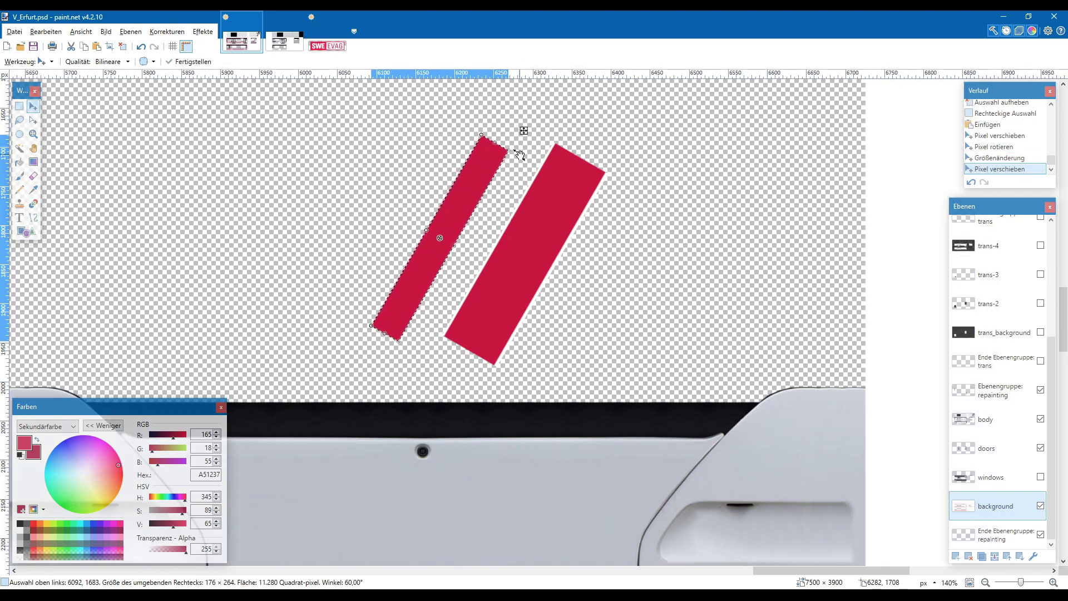
drag(519, 154, 523, 167)
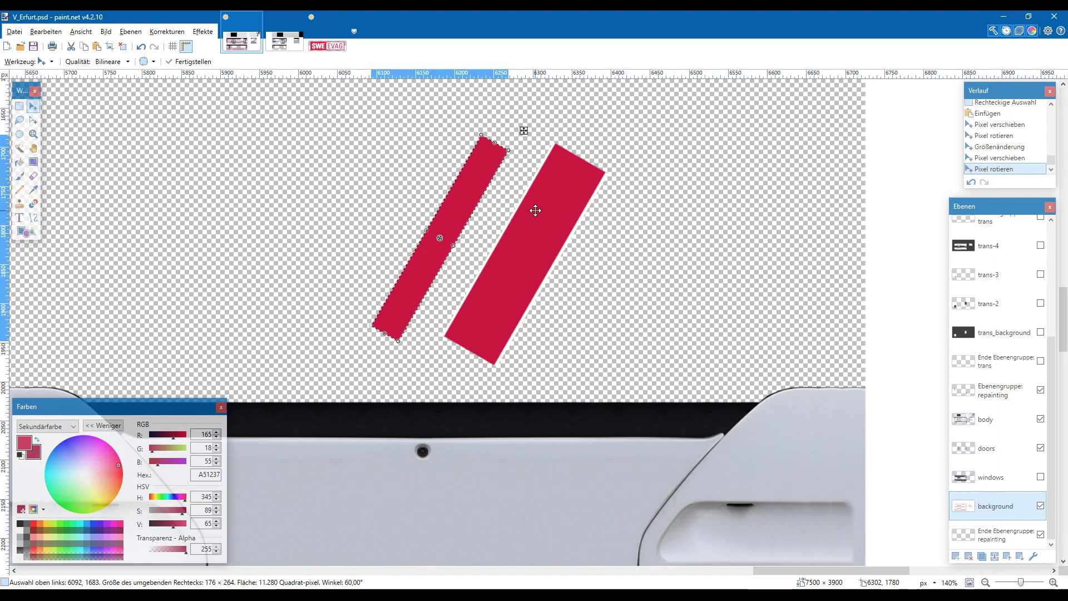
- Copy a 369 × 182 px section across both diagonal bars and paste it onto the front panel below the windscreen
scroll(535, 210, up, 2)
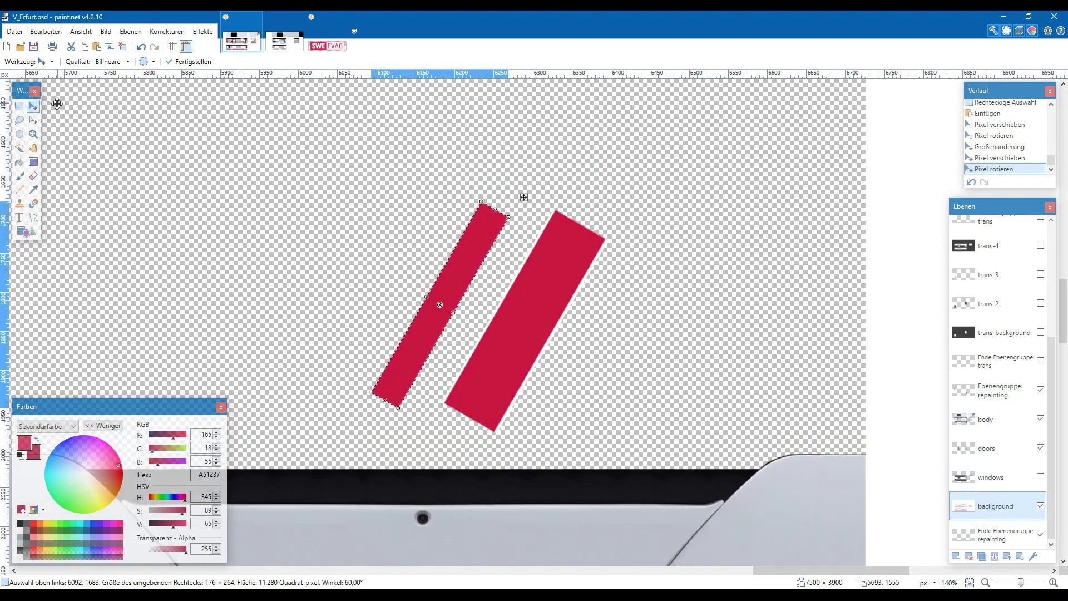
click(19, 105)
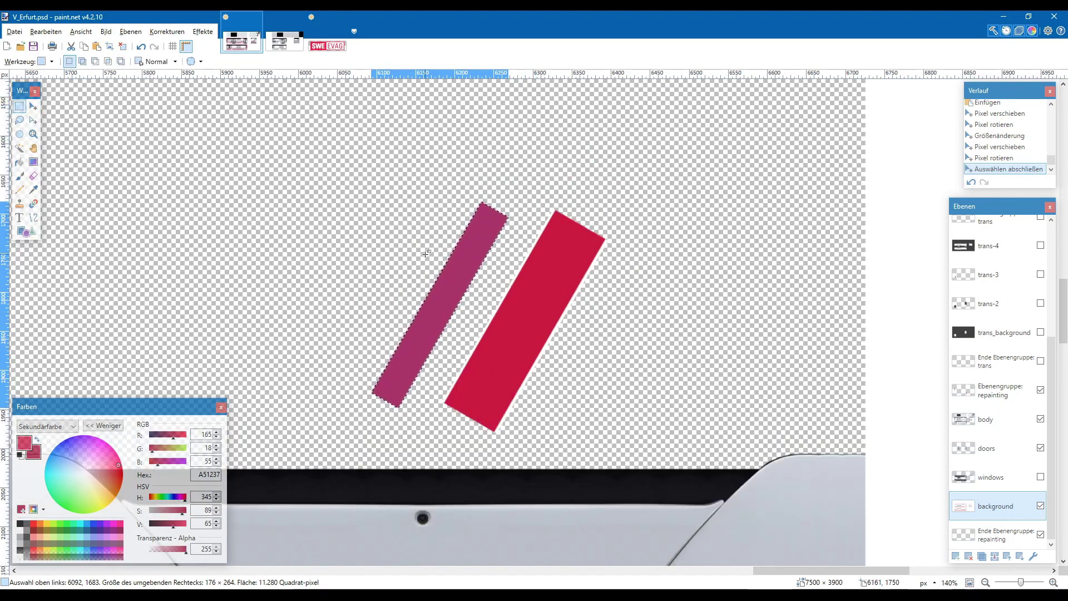
drag(374, 219, 594, 364)
click(441, 312)
drag(372, 263, 600, 355)
click(364, 246)
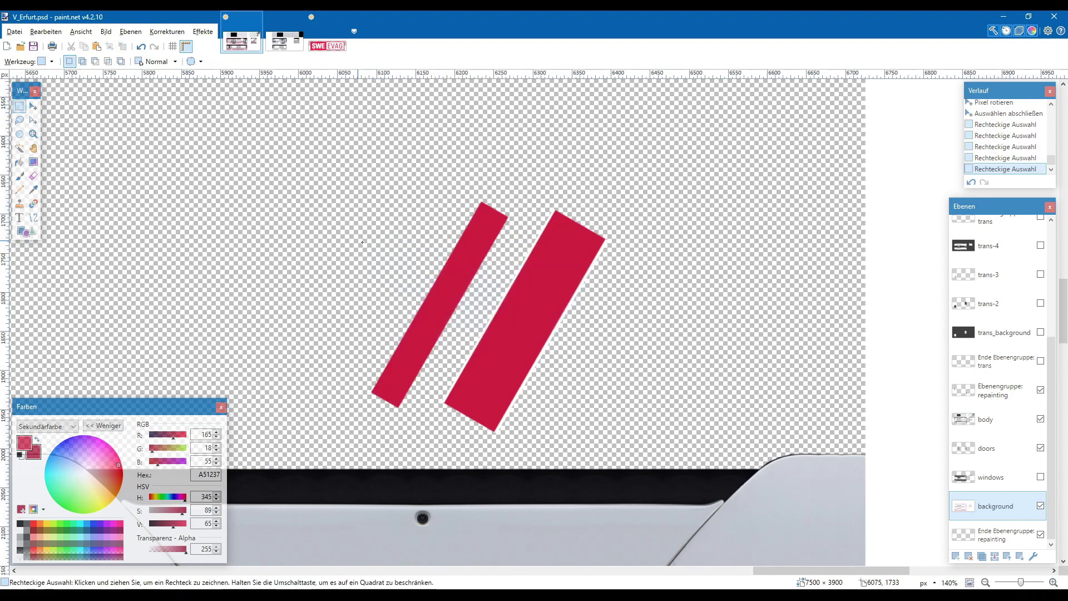
drag(359, 240, 645, 383)
scroll(646, 383, down, 2)
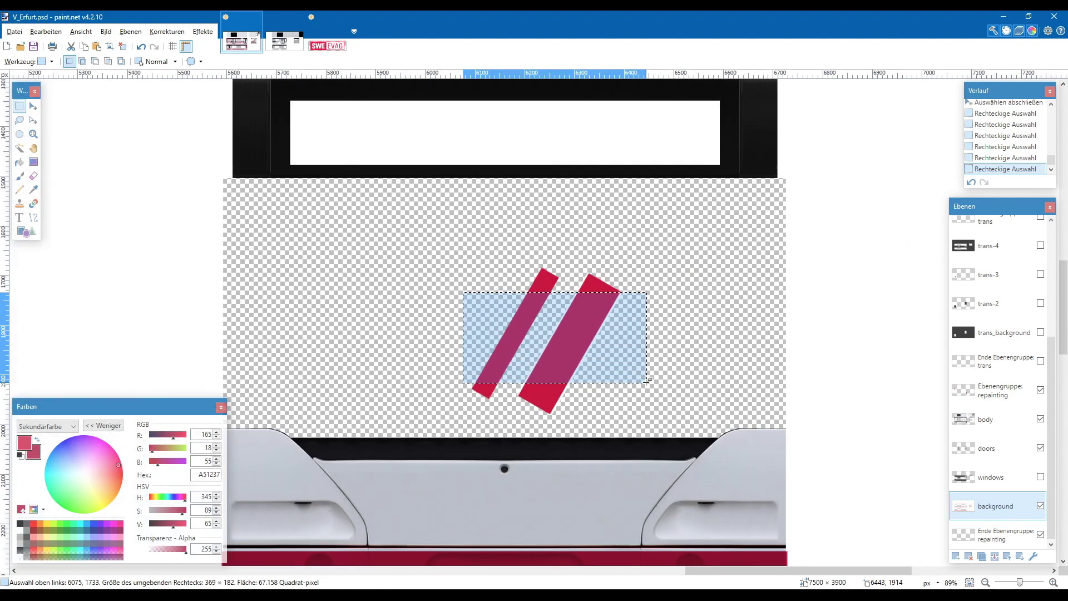
scroll(645, 382, down, 3)
key(ctrl+c)
key(ctrl+v)
drag(568, 223, 569, 385)
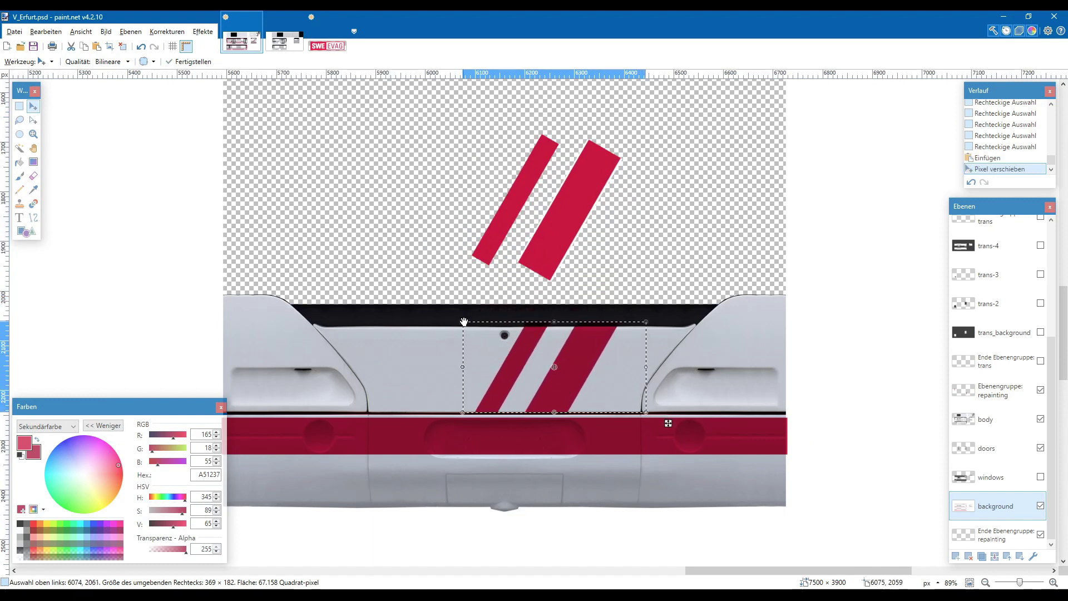
- Check the diagonal stripes in the Chrome reference photo and shrink the pasted stripe section to 280 × 138 px in paint.net
key(alt+Tab)
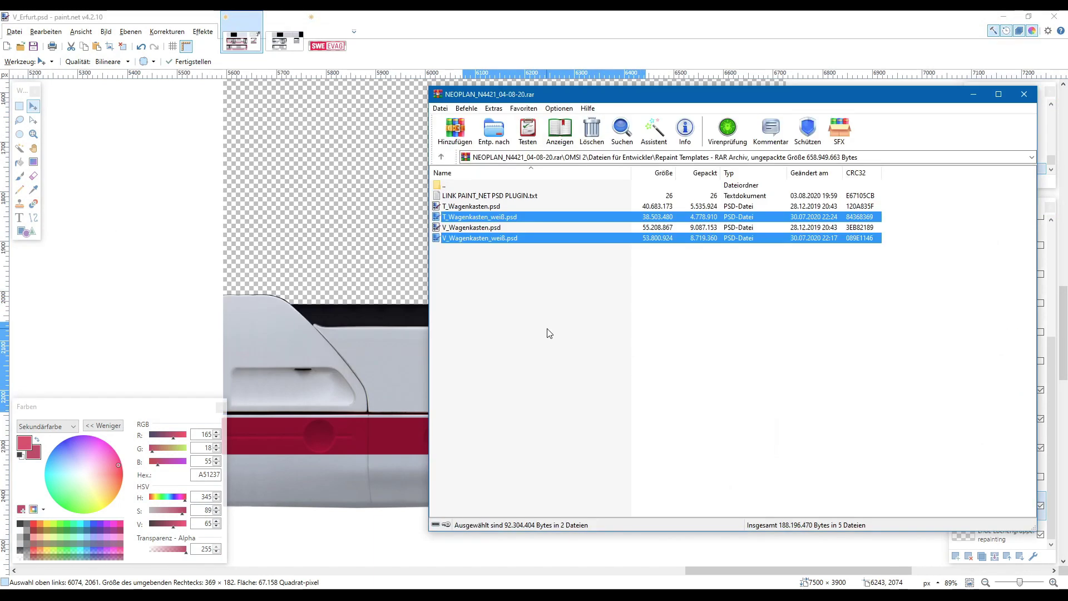
key(alt+Tab)
key(alt+Tab)
click(547, 333)
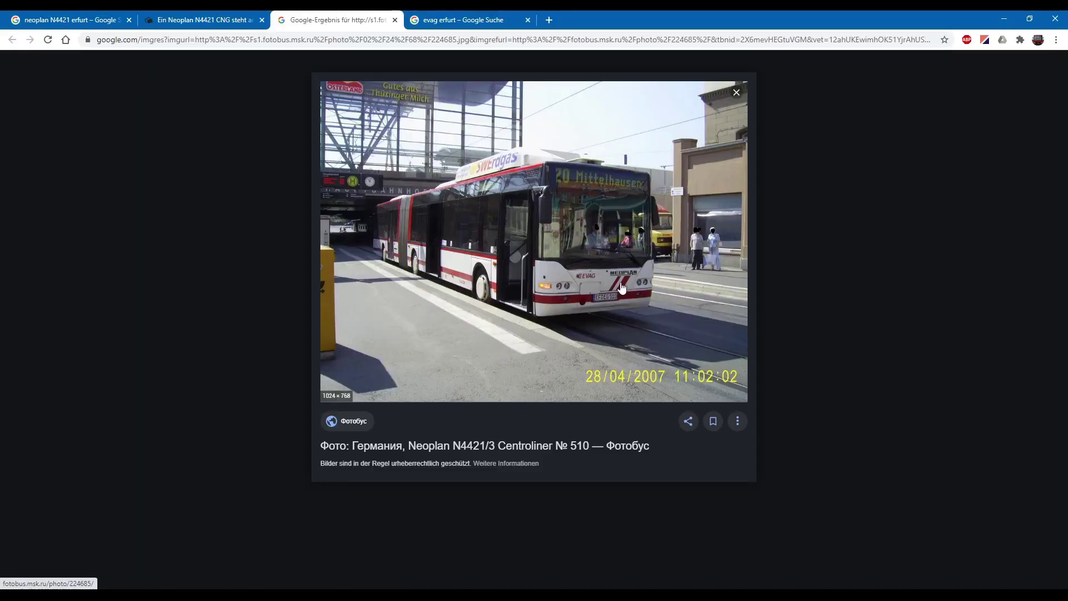
key(alt+Tab)
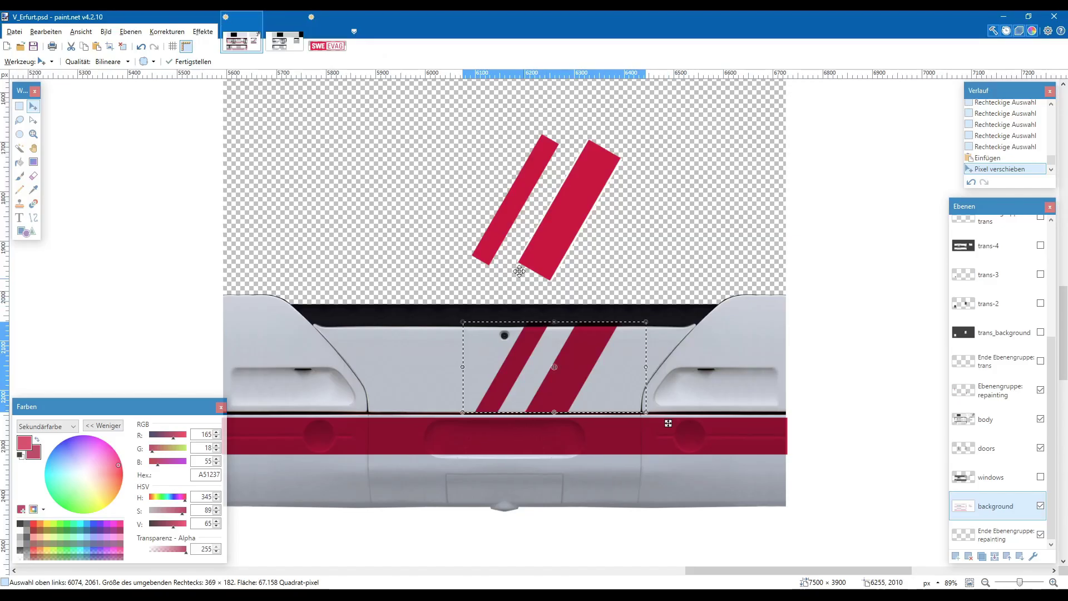
drag(463, 323, 507, 345)
drag(556, 395, 551, 394)
- Compare with the Chrome photo again and shrink the pasted stripe section further to 243 × 120 px
key(alt+Tab)
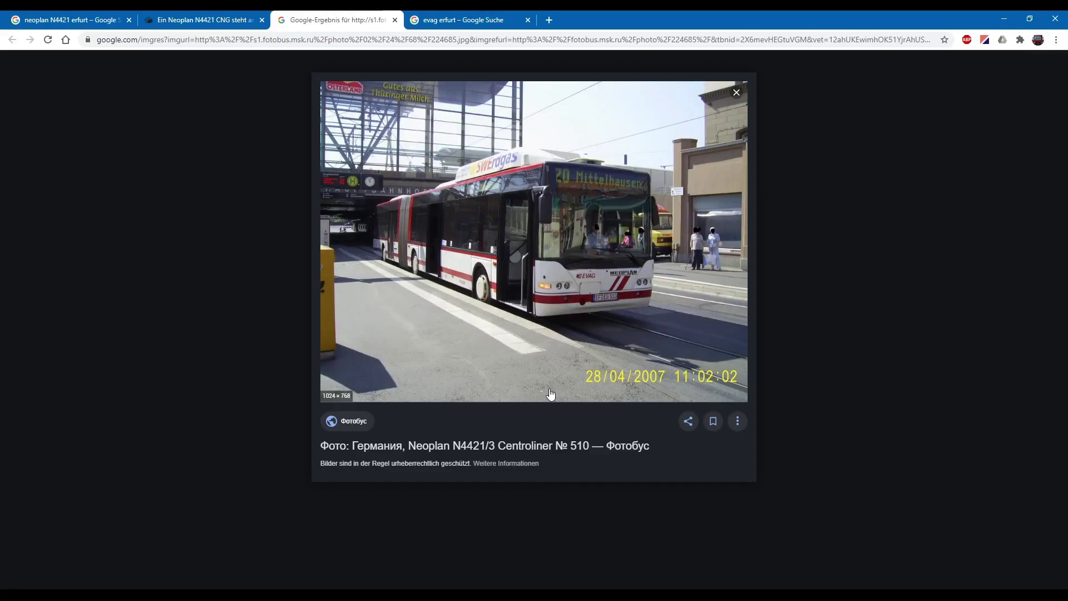
key(alt+Tab)
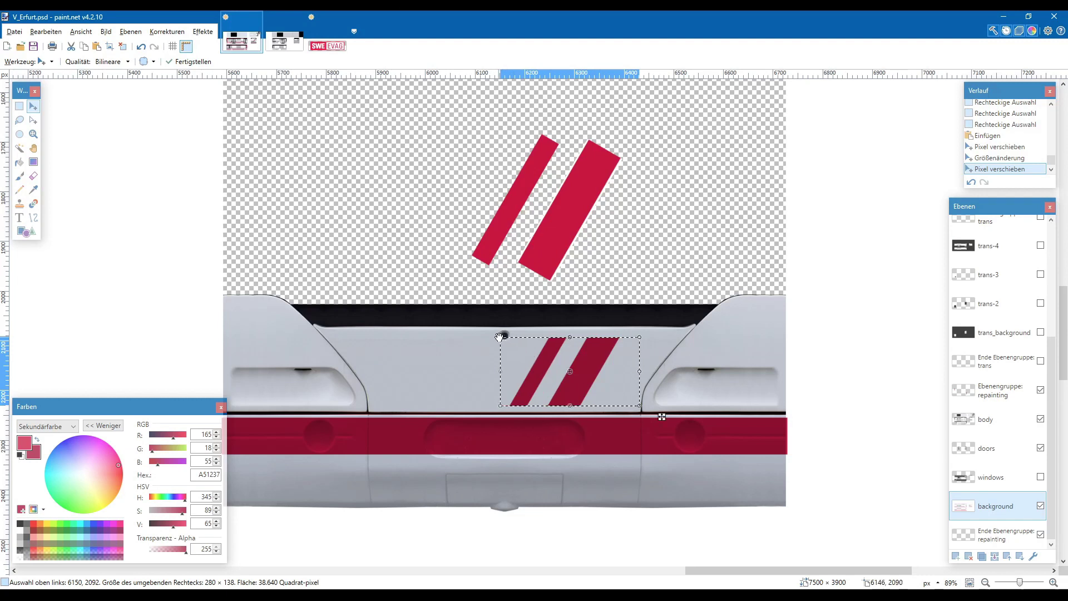
drag(500, 337, 511, 349)
drag(544, 385, 541, 390)
key(alt+Tab)
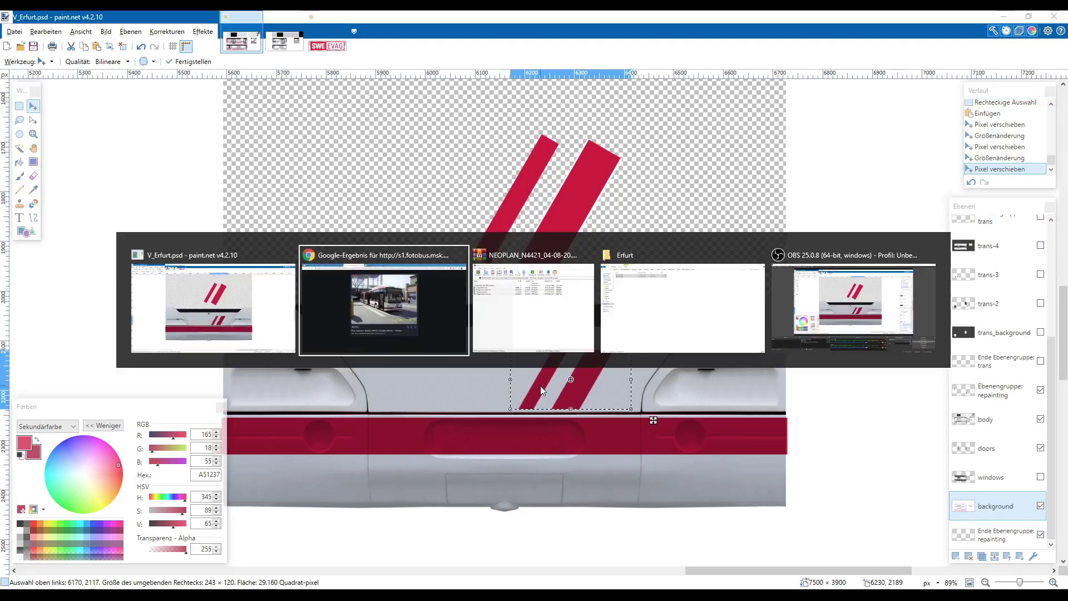
key(alt+Tab)
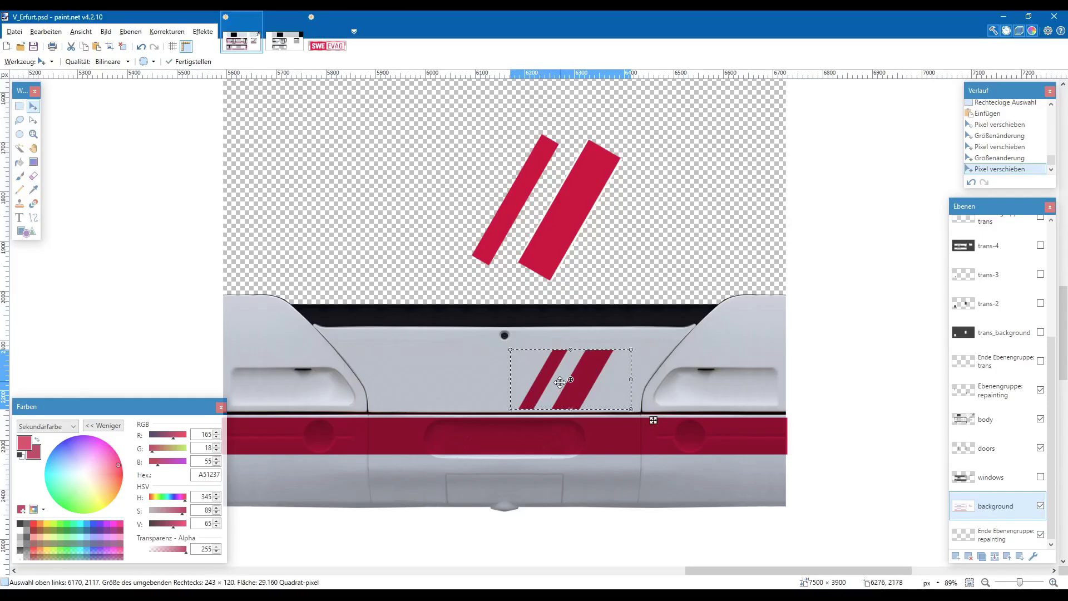
- Position the stripe section with its upper-left corner at 6196, 2124, directly above the bumper stripe, comparing with the Chrome reference photo
drag(547, 386, 549, 384)
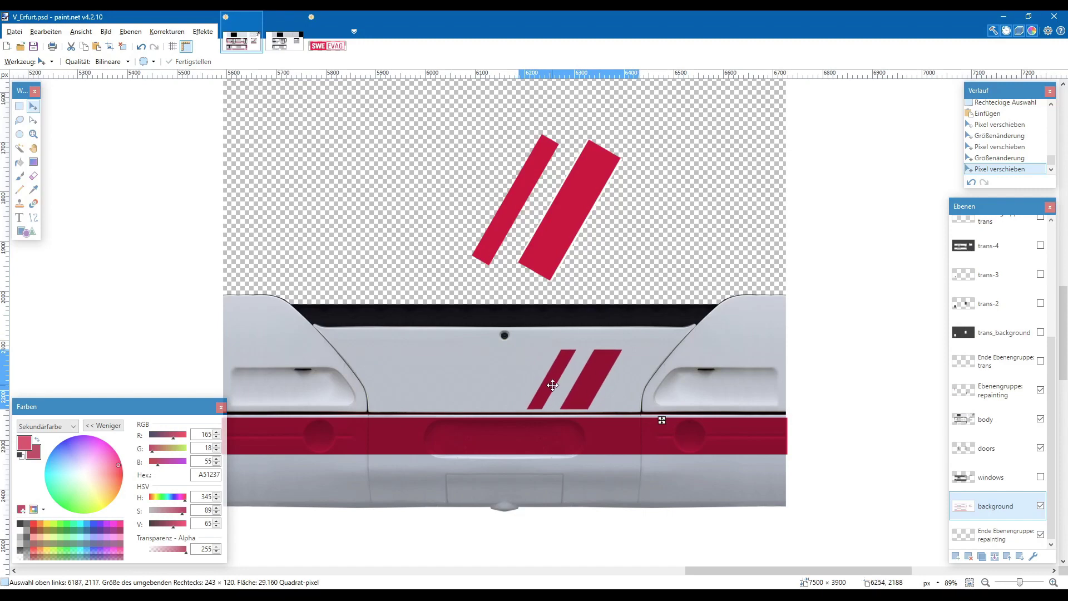
key(Return)
key(alt+Tab)
key(alt+Tab)
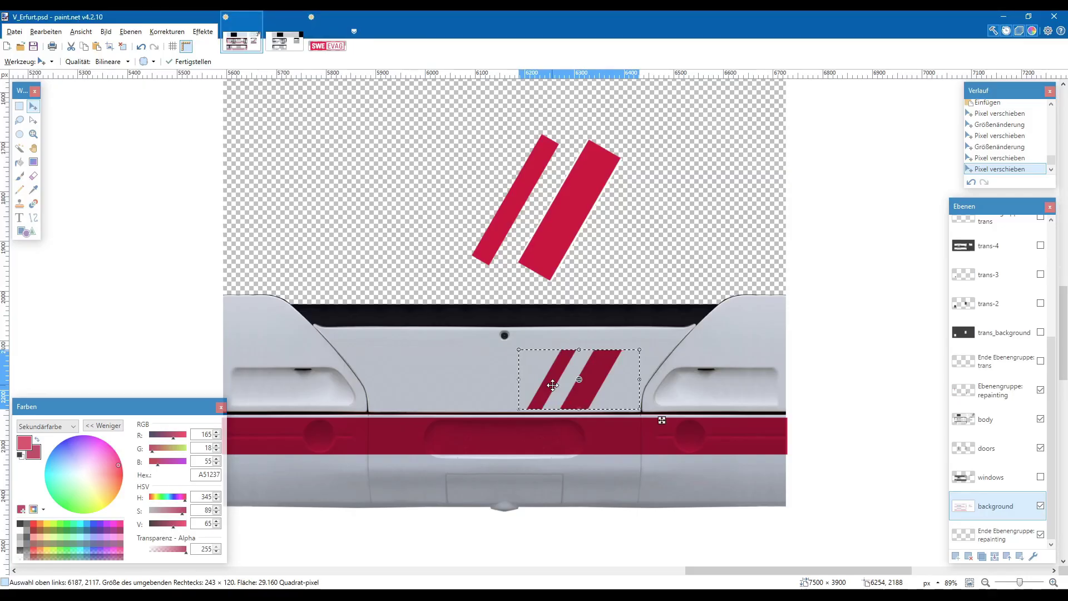
drag(552, 385, 591, 399)
key(alt+Tab)
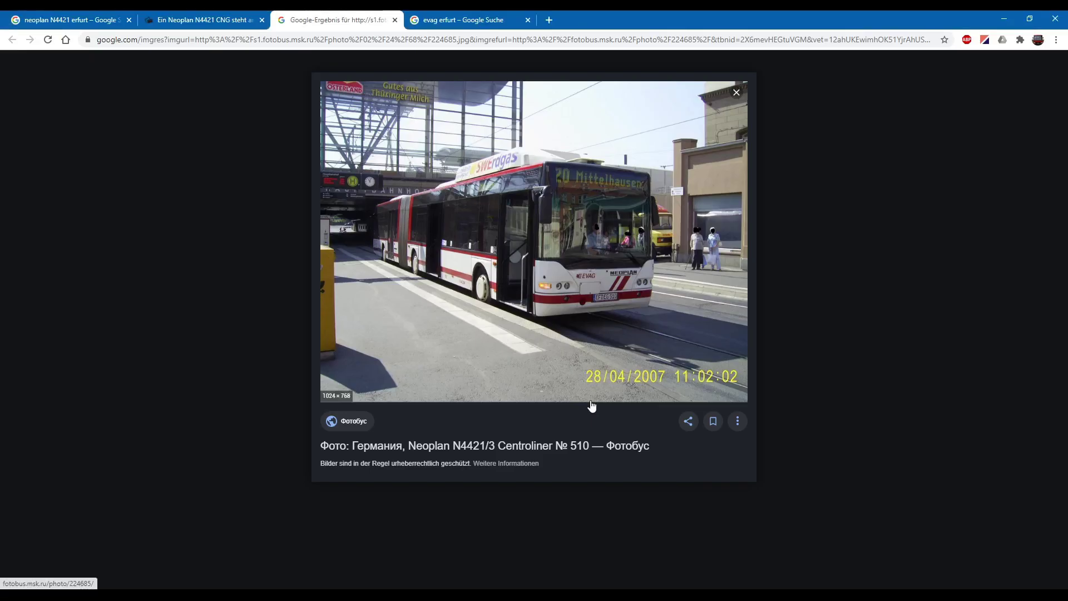
key(alt+Tab)
key(Right)
key(Right)
key(Right)
key(Right)
key(Right)
key(Right)
key(Right)
key(Right)
key(Right)
key(Right)
key(Right)
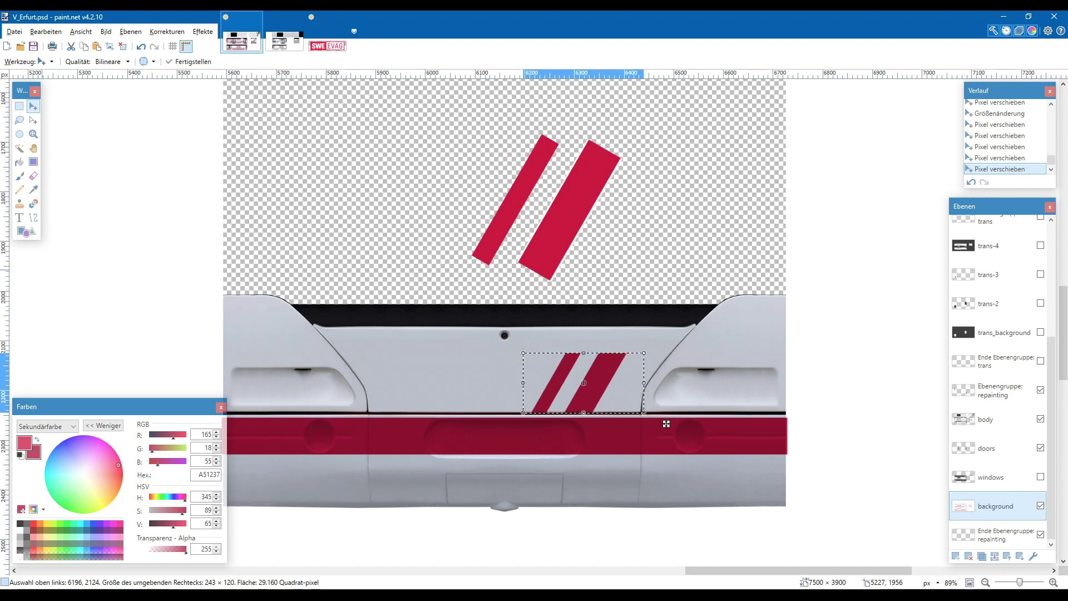
- Delete the two original diagonal bars from the windscreen area on the background layer
click(18, 106)
drag(92, 125, 94, 125)
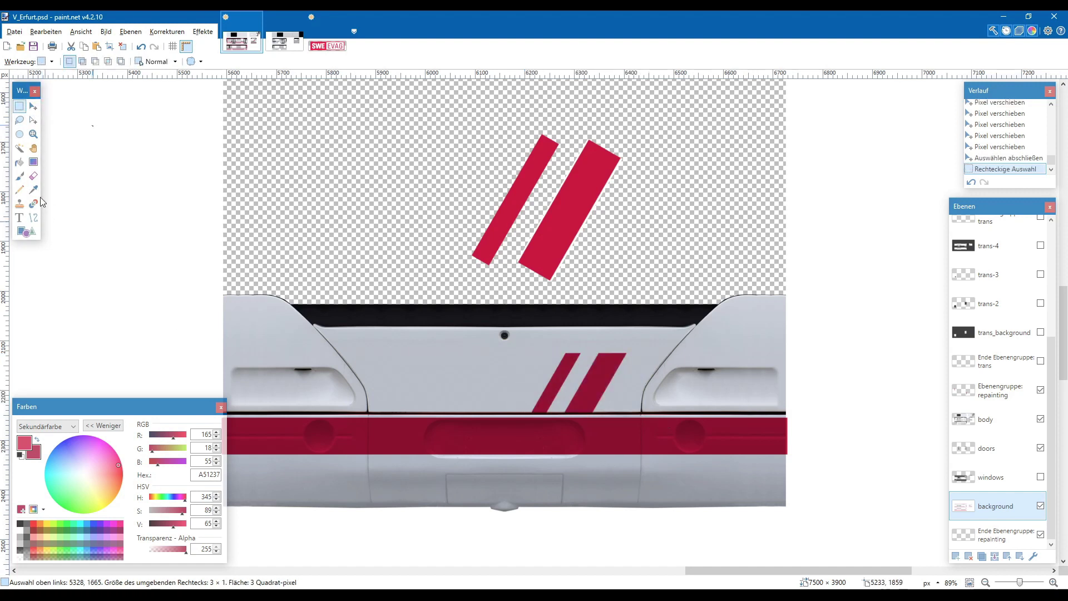
mouse_move(416, 111)
mouse_down()
mouse_move(497, 152)
mouse_move(669, 282)
mouse_up()
key(Delete)
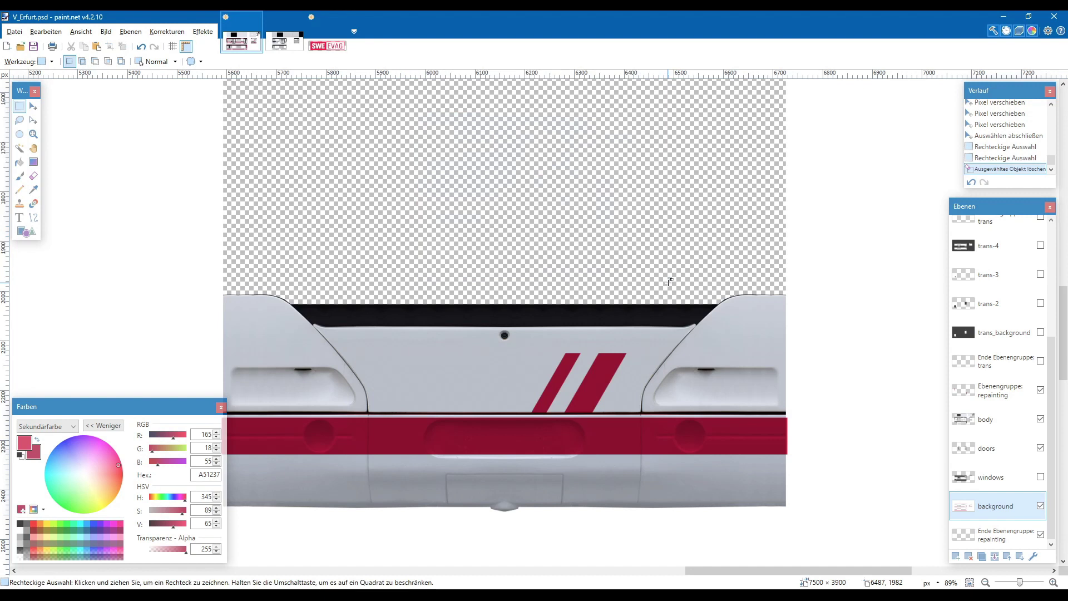
- Compare the front stripes with the Chrome reference photo and examine the EVAG lettering in the logo image and the photo
scroll(669, 282, down, 2)
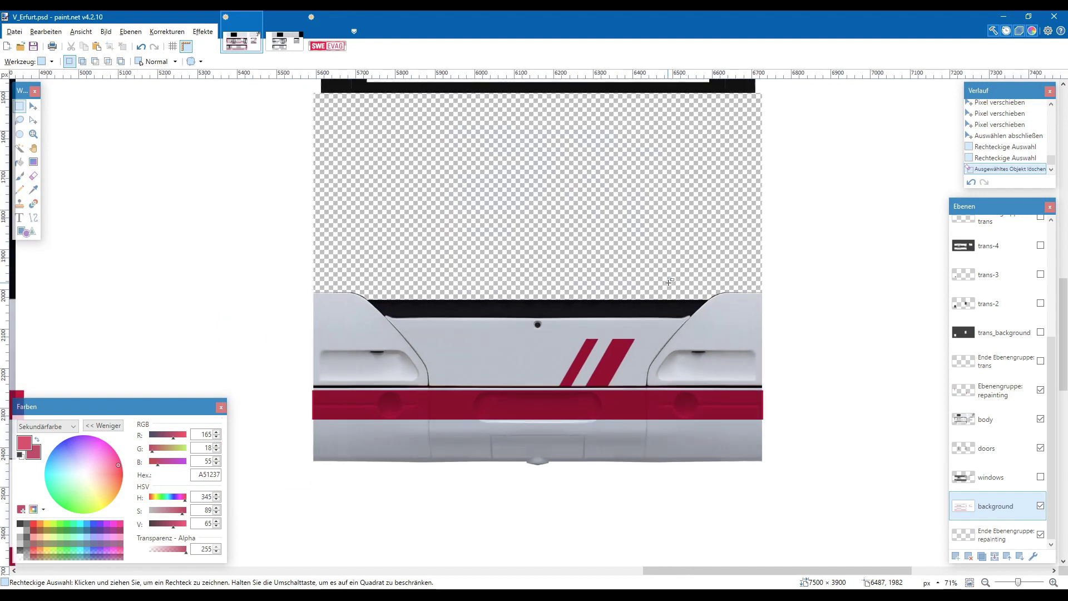
scroll(669, 282, up, 2)
scroll(669, 282, down, 4)
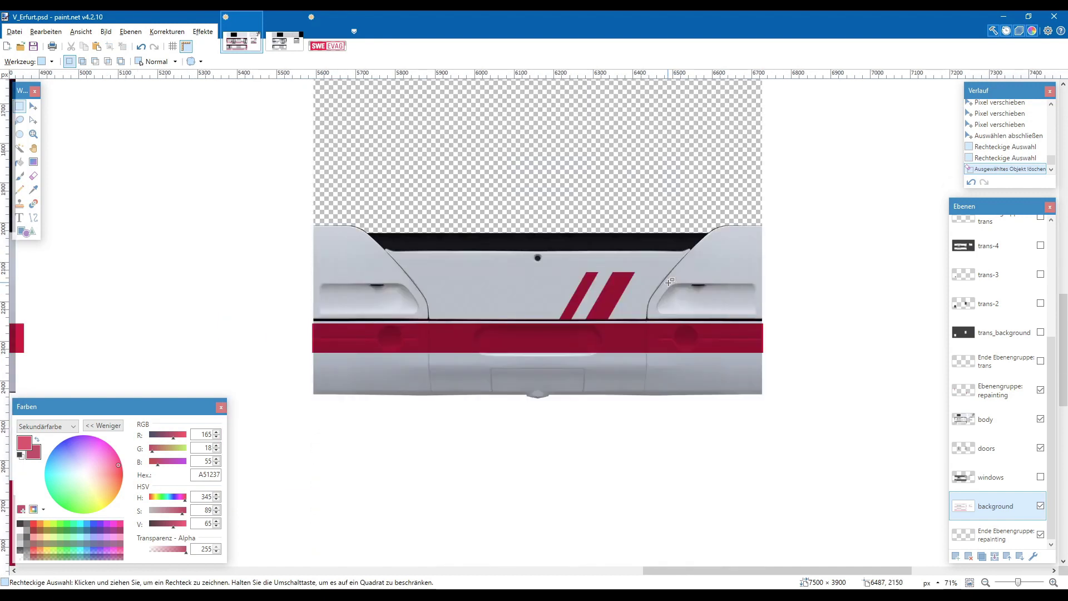
scroll(669, 283, up, 2)
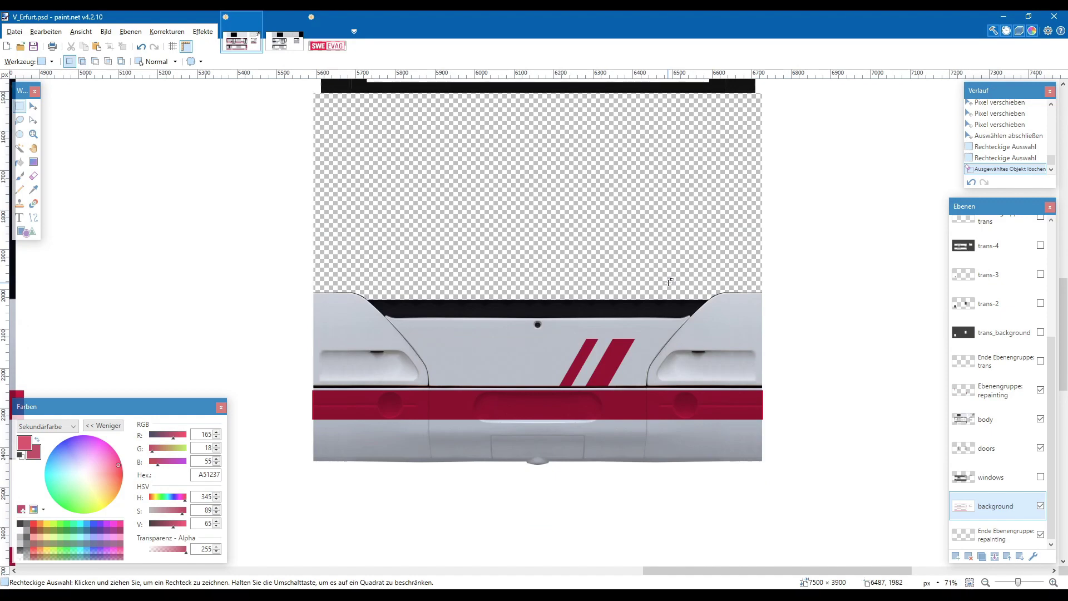
key(alt+Tab)
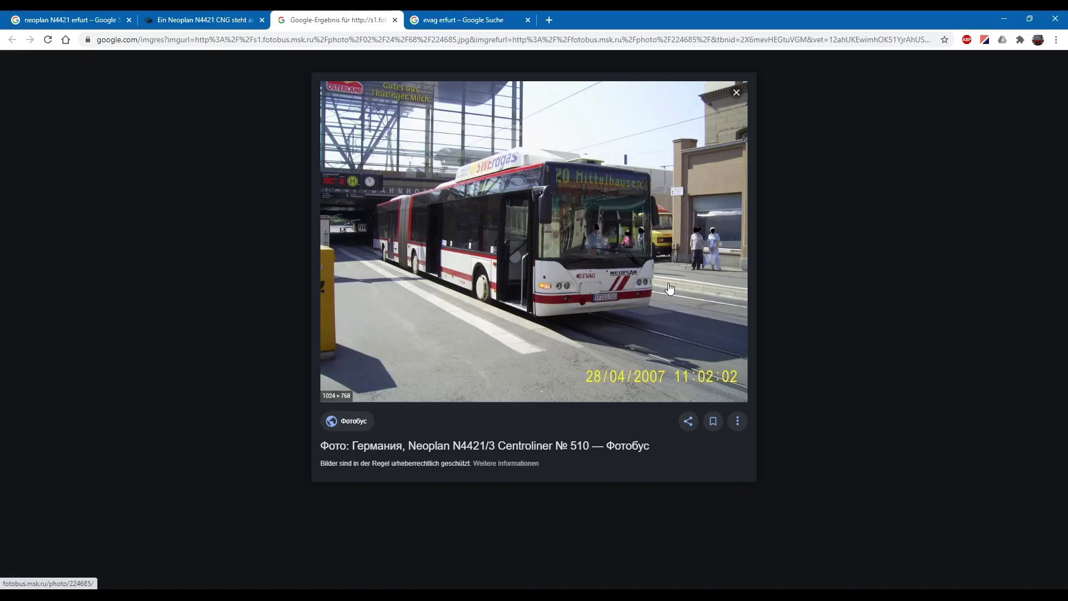
key(alt+Tab)
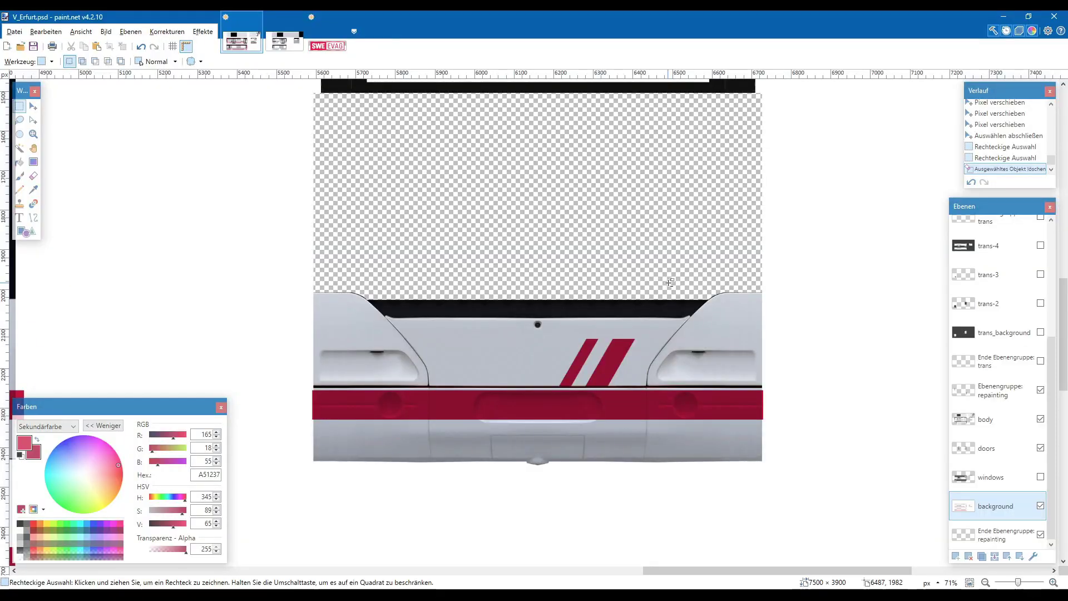
click(20, 218)
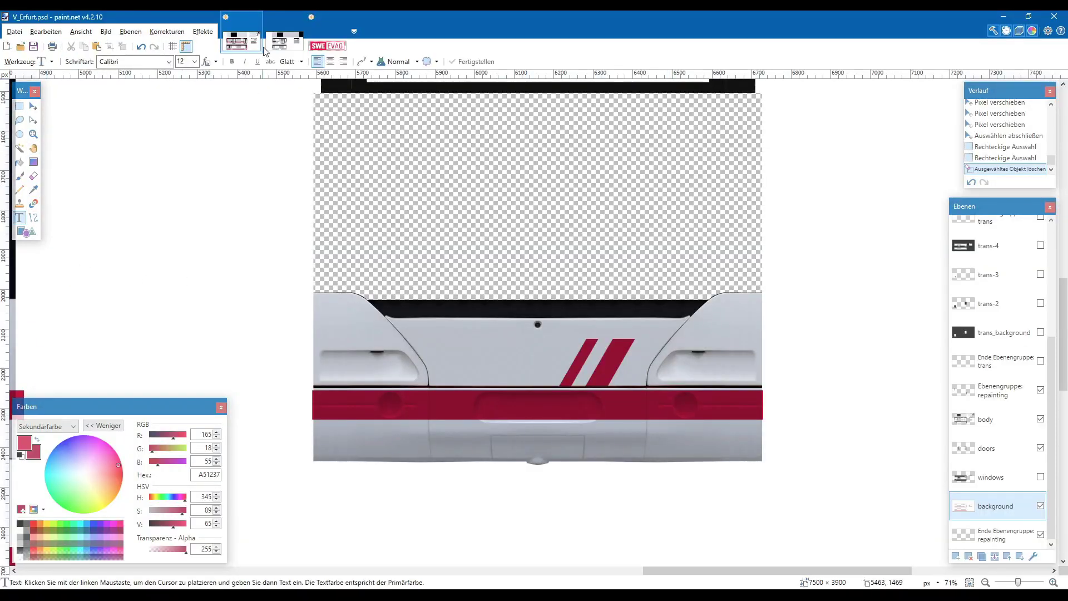
click(328, 47)
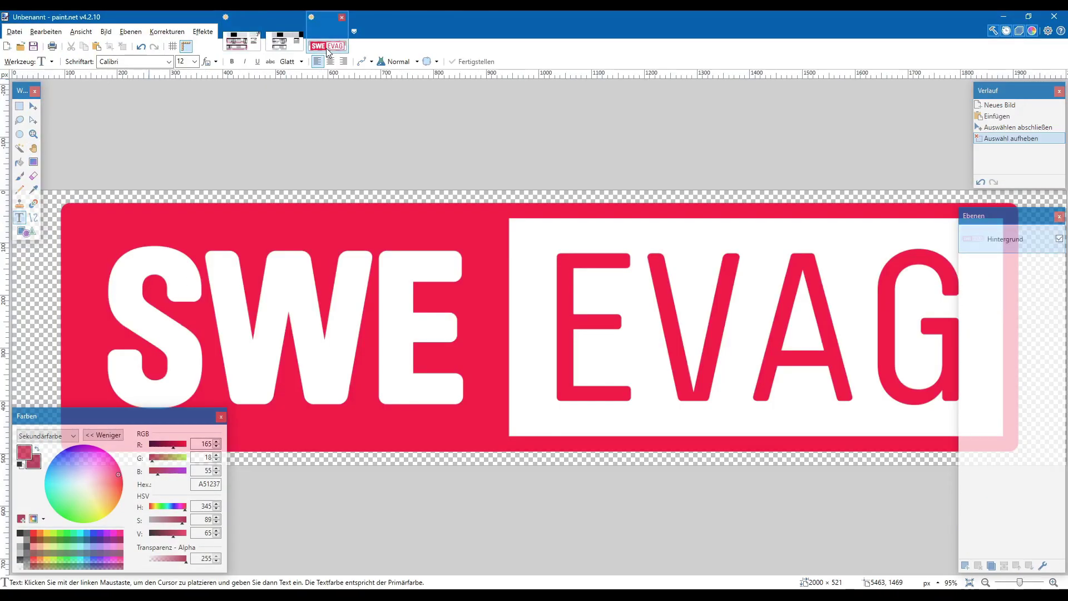
click(242, 42)
key(alt+Tab)
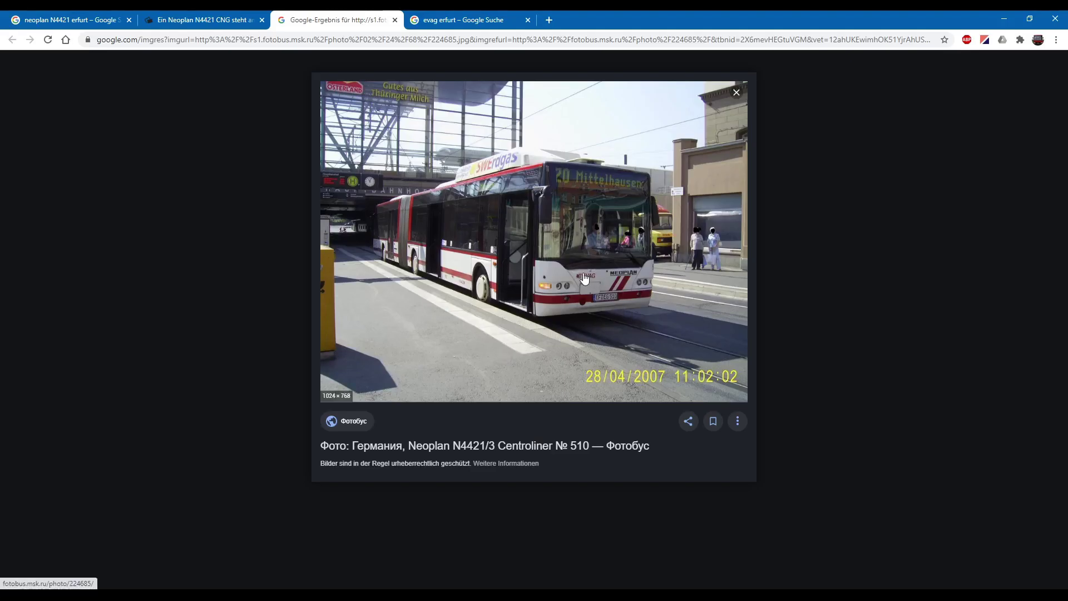
scroll(585, 278, up, 3)
scroll(606, 315, down, 3)
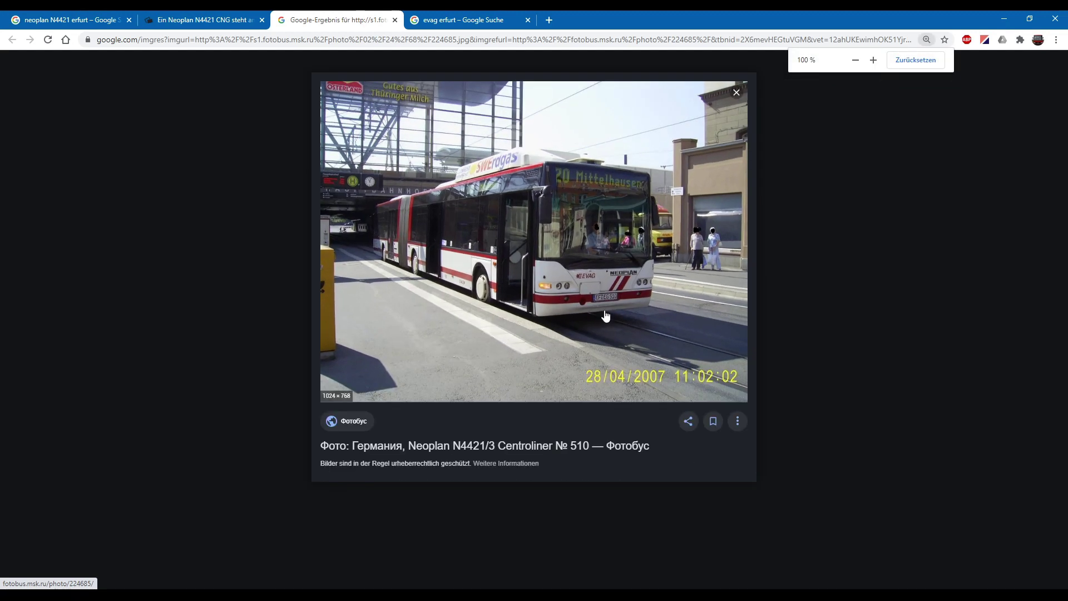
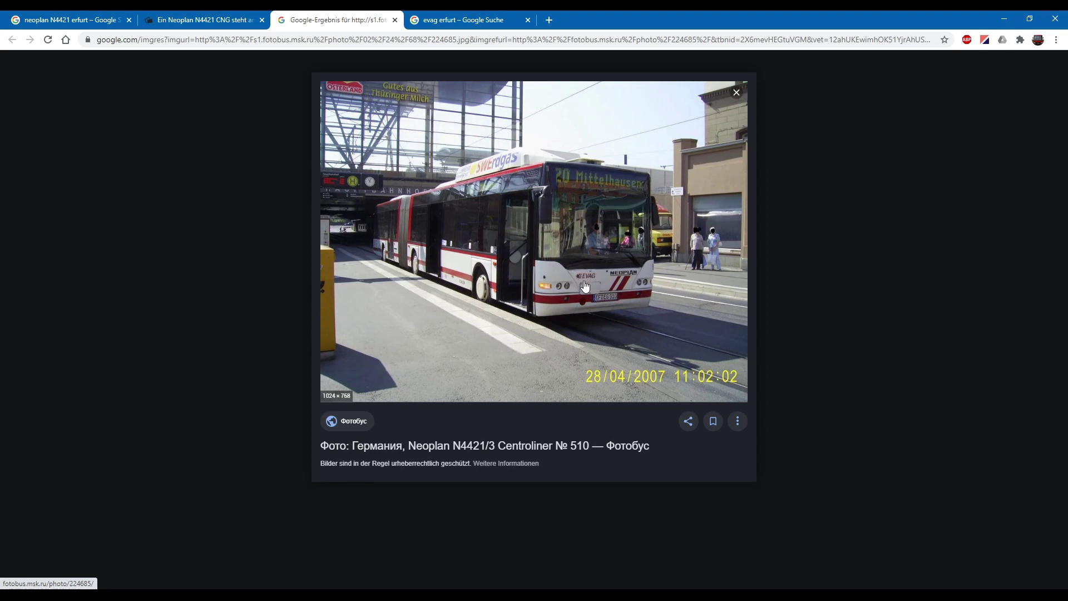
click(509, 583)
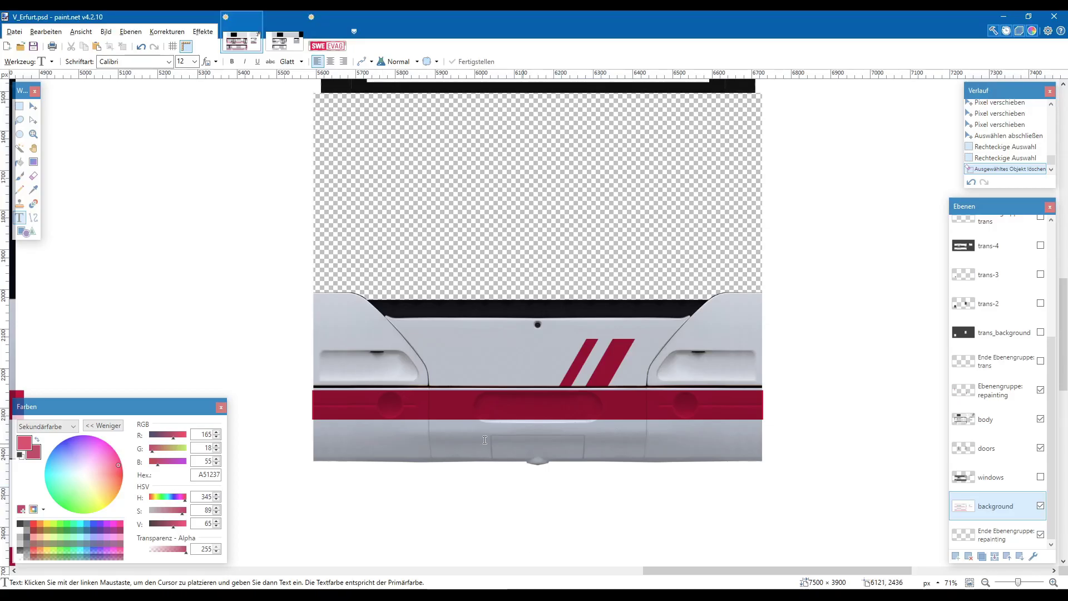
- Add the text "EVAG" in Arial at size 36 on the front panel, beside the diagonal stripes
click(437, 344)
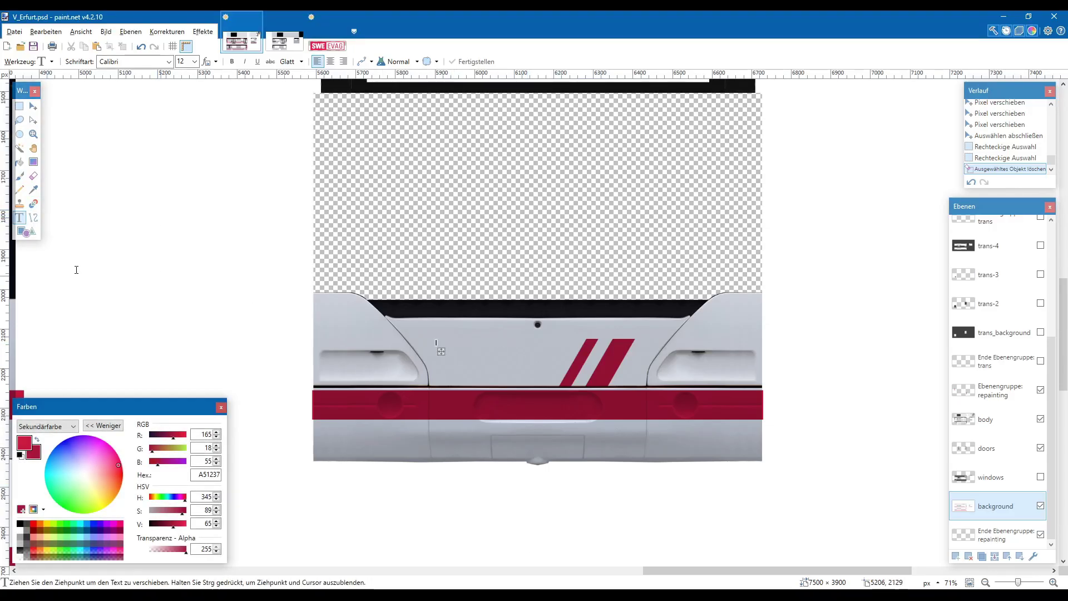
click(168, 62)
scroll(176, 119, up, 15)
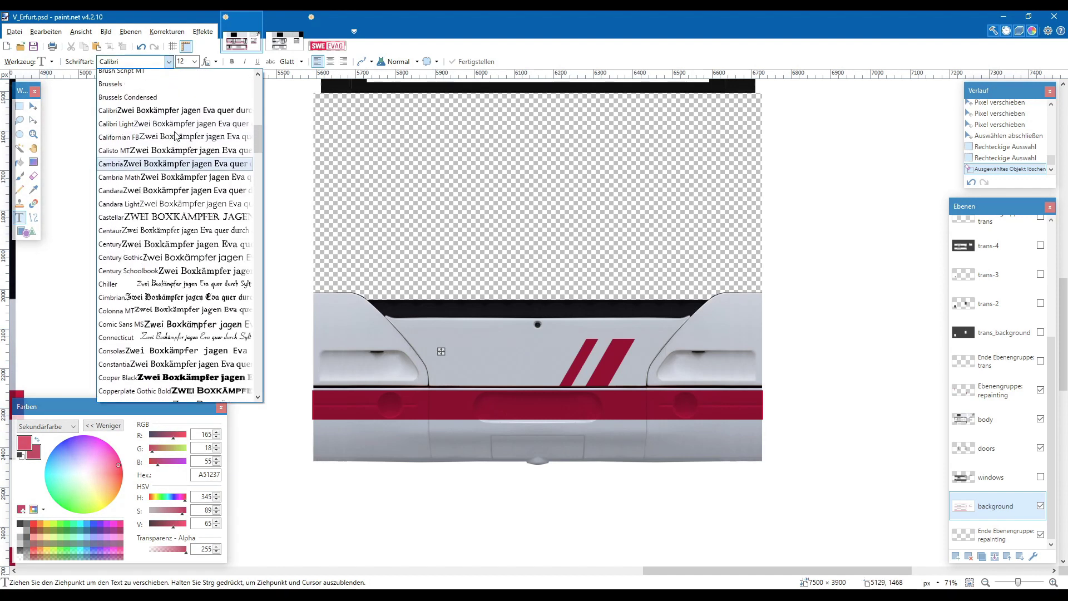
scroll(176, 135, up, 1)
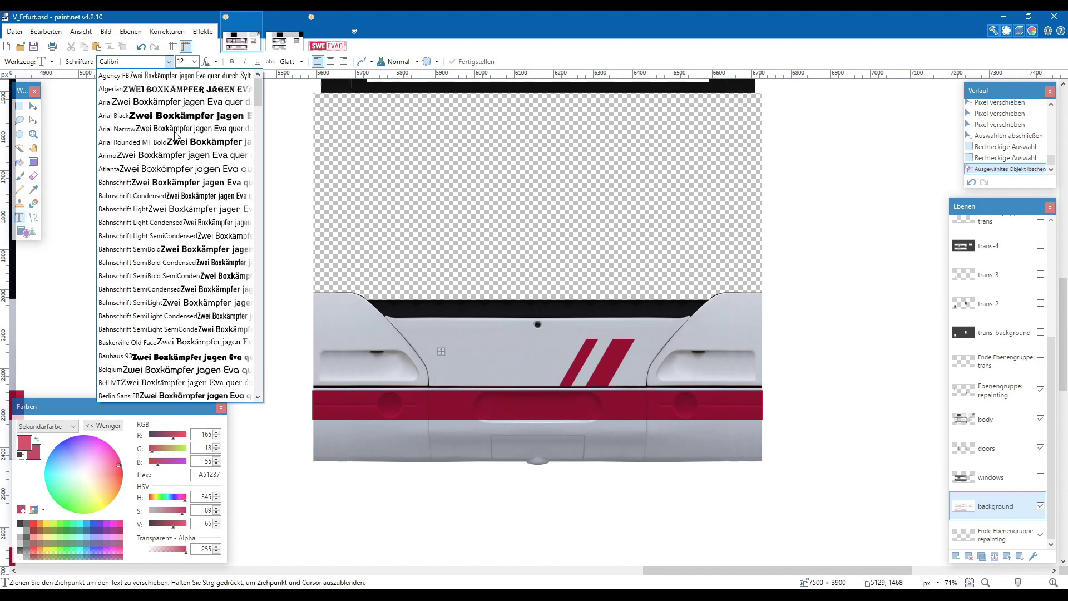
click(163, 115)
key(alt+Down)
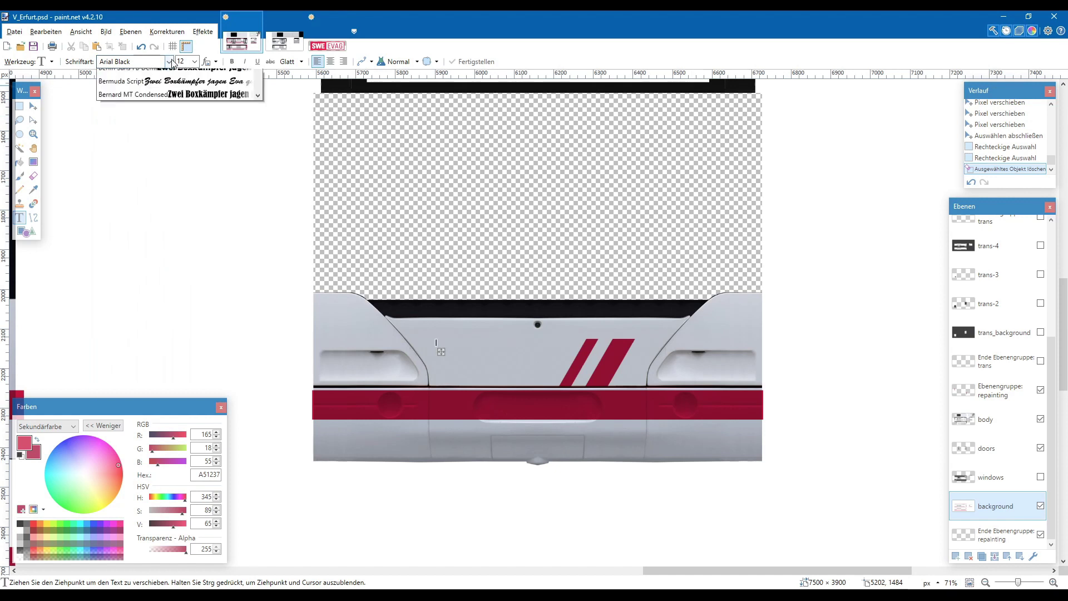
scroll(163, 115, up, 3)
click(152, 97)
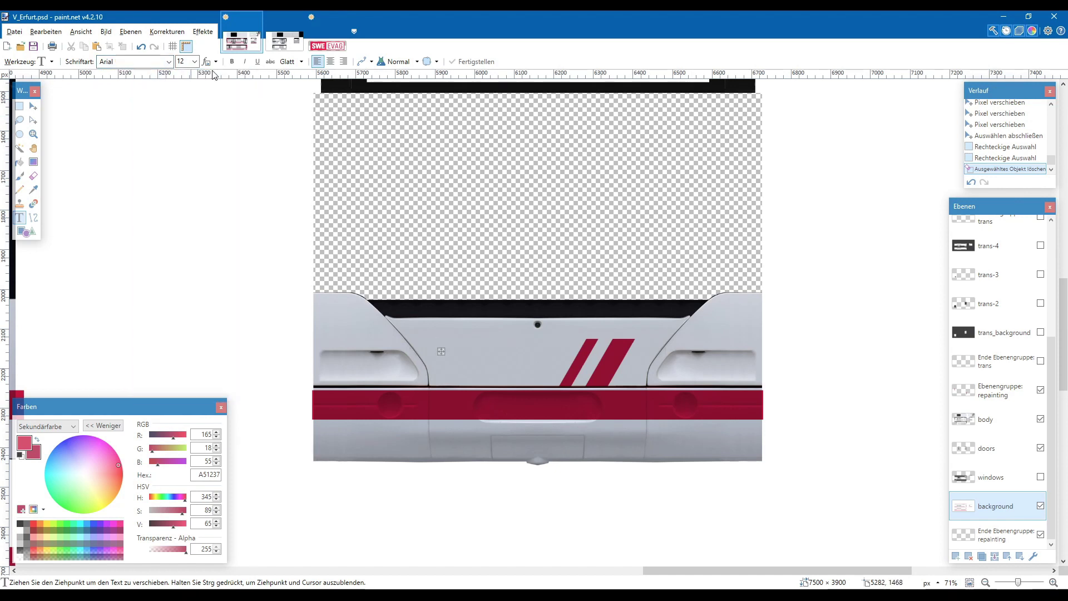
click(195, 61)
click(185, 211)
text(EVAG)
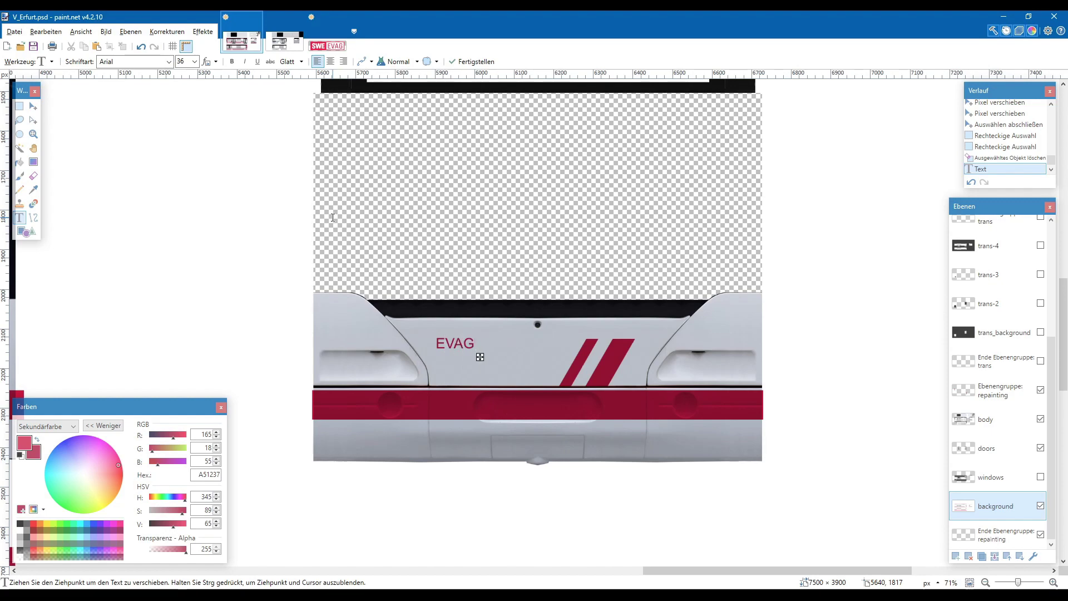
- Make the EVAG lettering italic and bold, checking its style against the Chrome reference photo
key(alt+Tab)
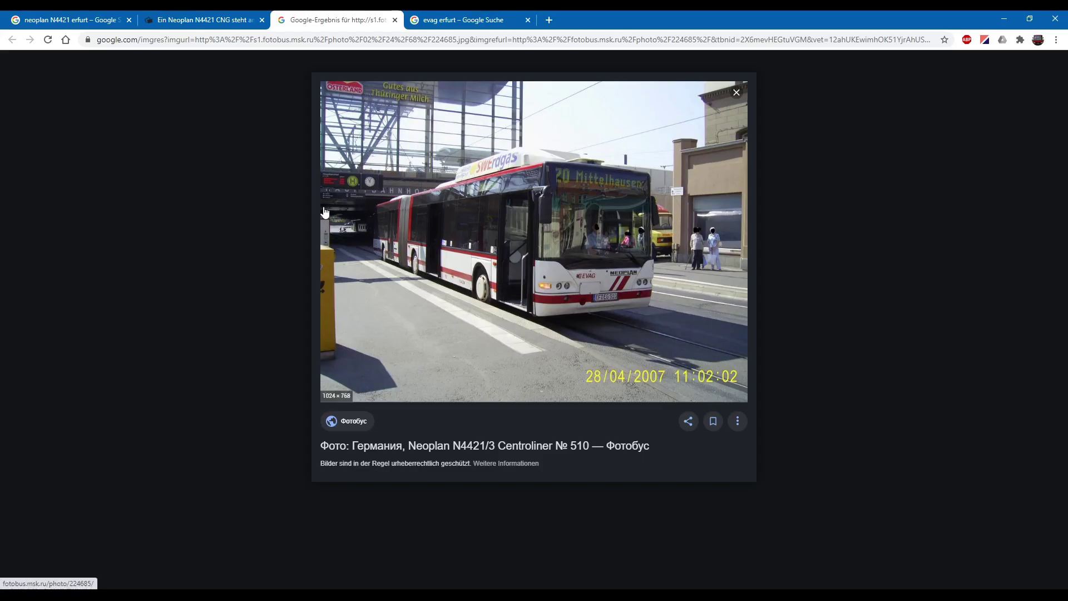
key(alt+Tab)
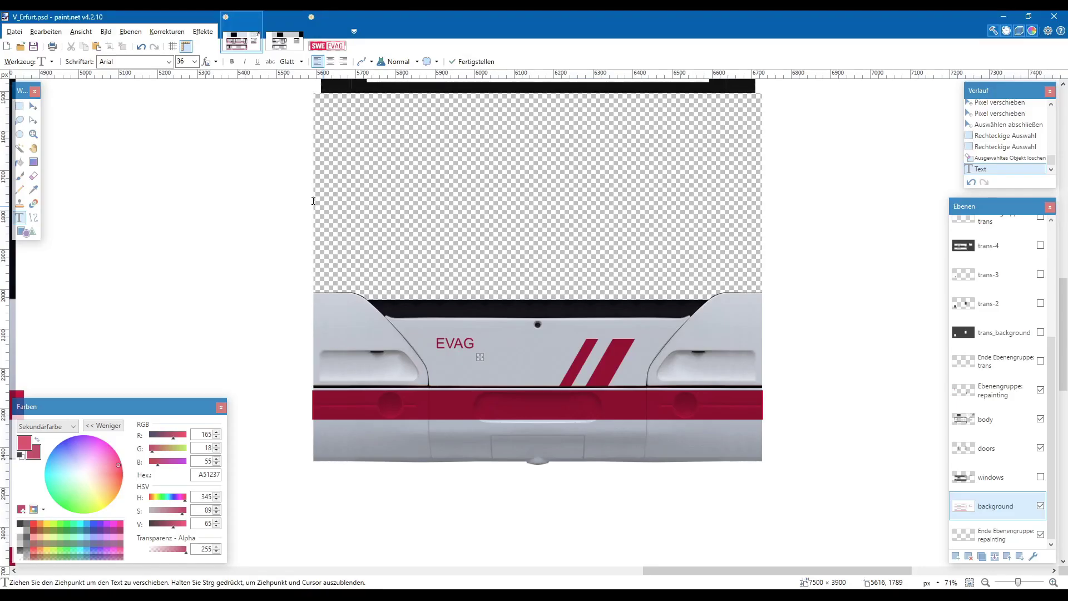
click(245, 62)
key(alt+Tab)
key(alt+Tab)
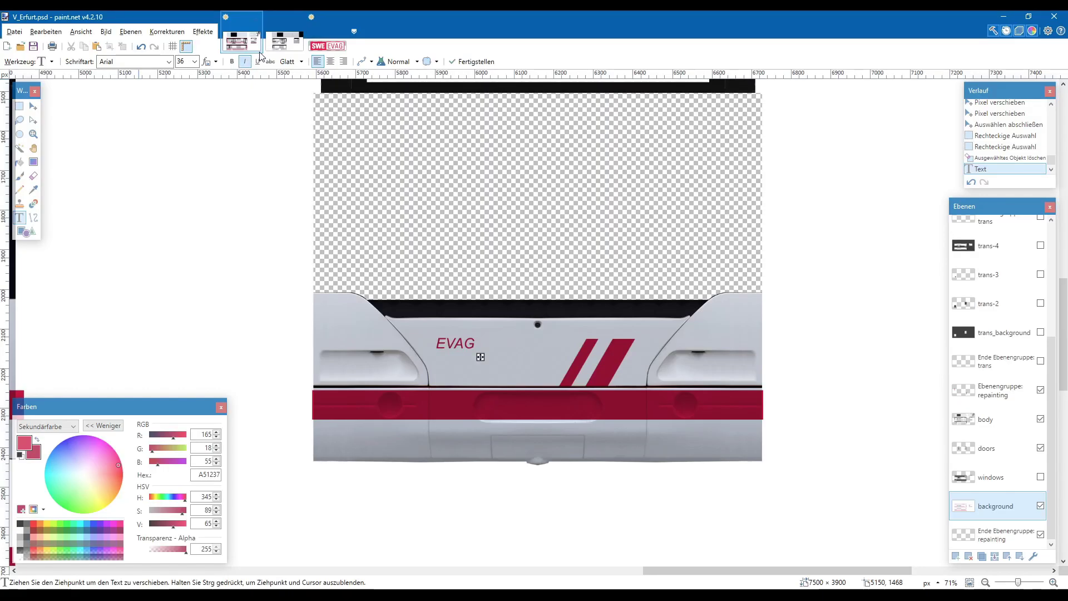
key(alt+Tab)
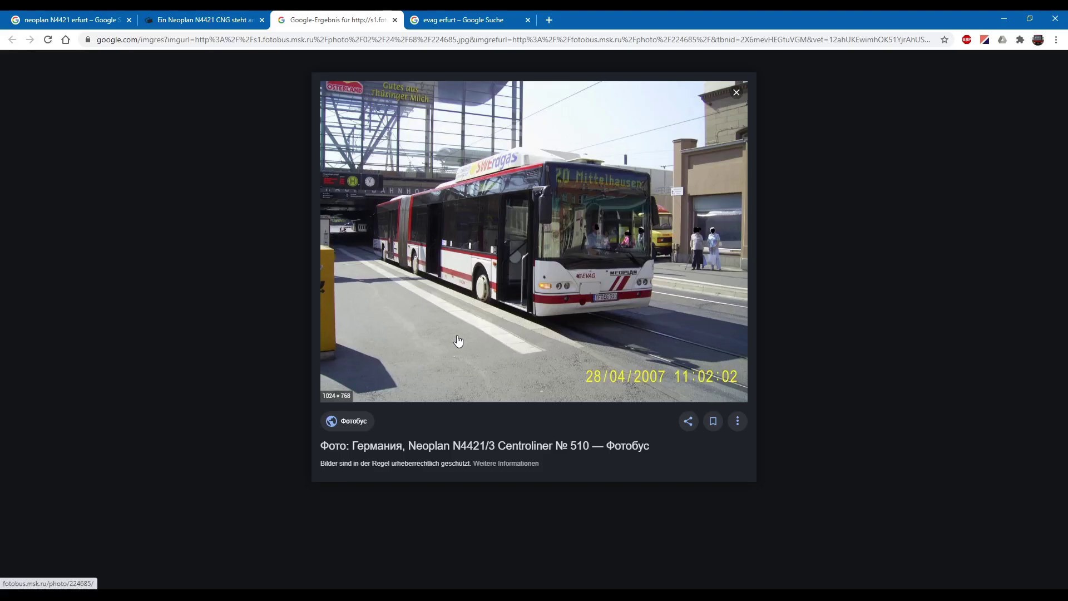
key(alt+Tab)
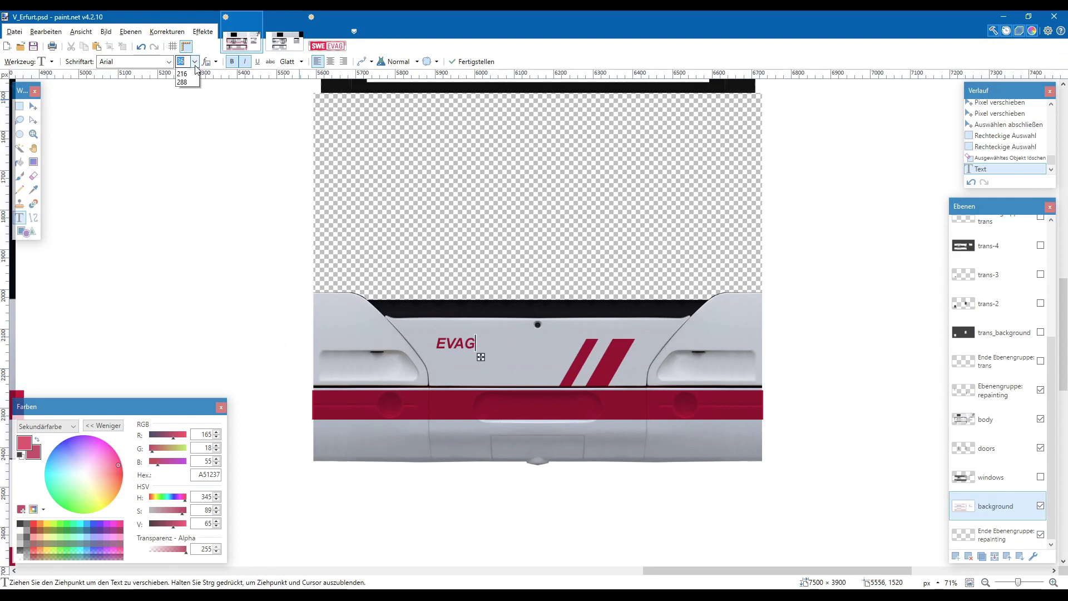
- Try the EVAG lettering on the bus front at font sizes 48 and 40, comparing it with the reference photo in the browser
click(194, 61)
click(184, 190)
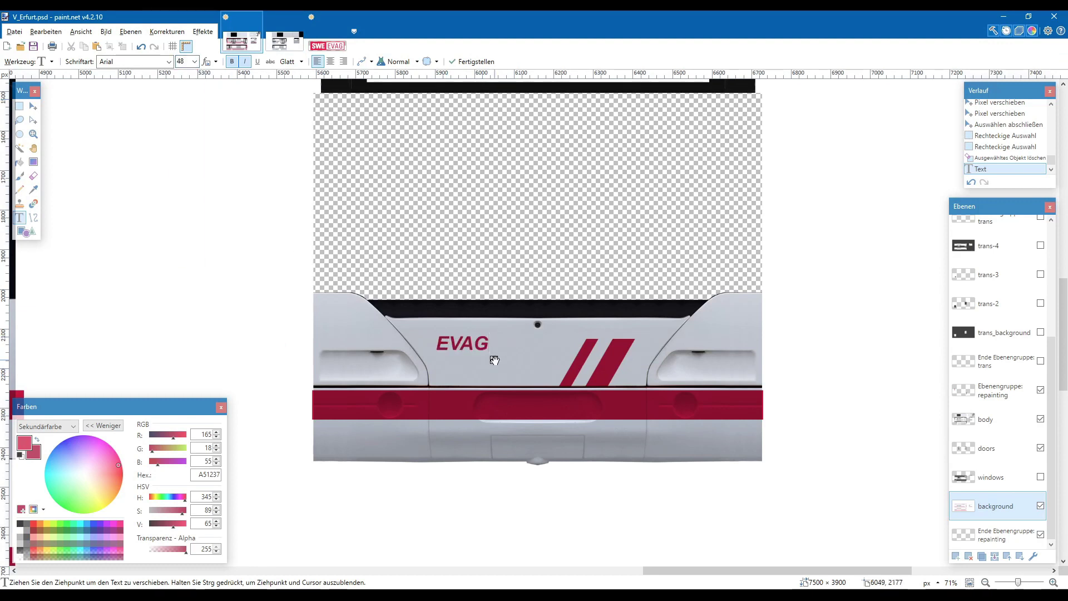
key(alt+Tab)
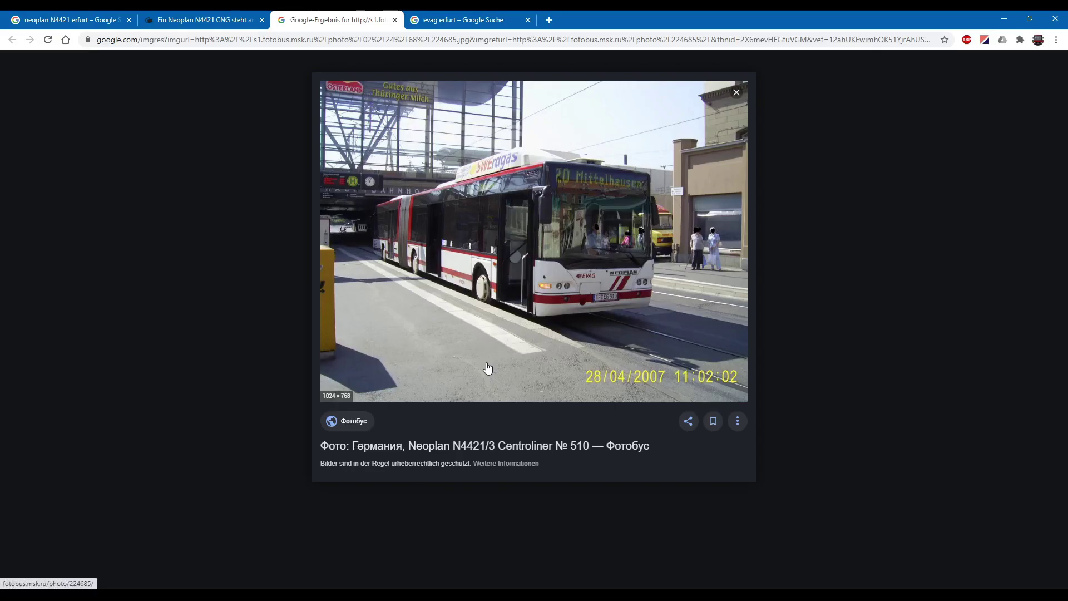
key(alt+Tab)
key(ctrl+i)
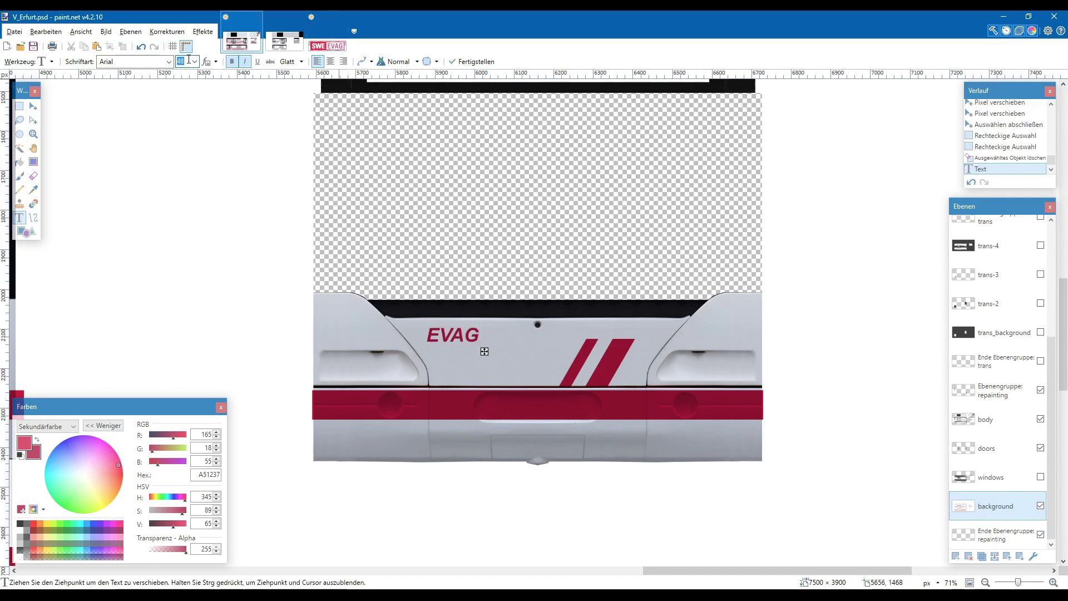
key(alt+Tab)
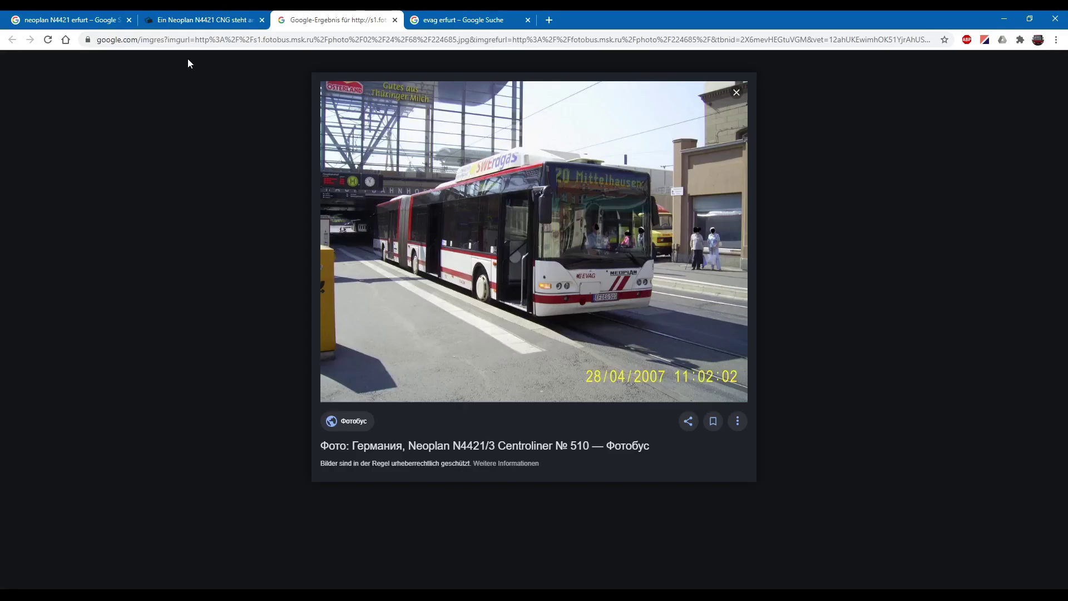
key(alt+Tab)
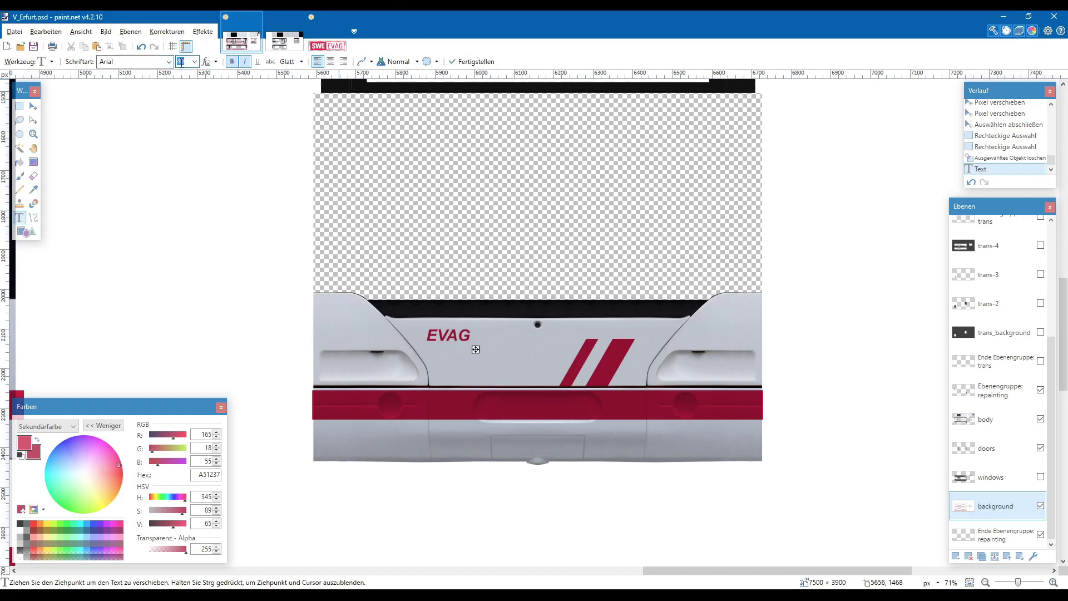
- Set the EVAG lettering's font size to 36 and check it against the reference photo
click(195, 61)
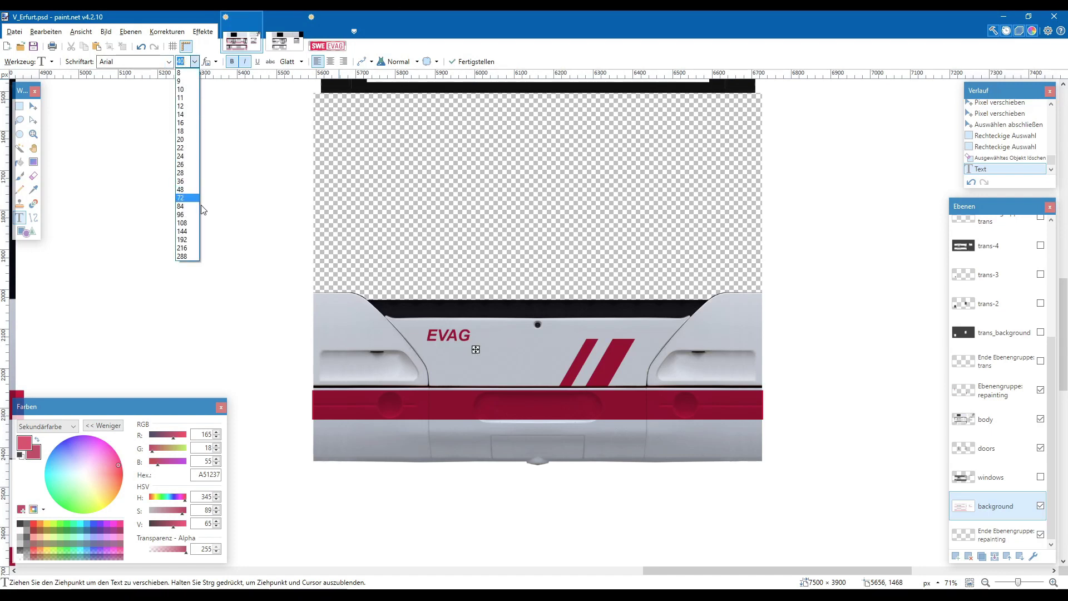
click(184, 181)
key(alt+Tab)
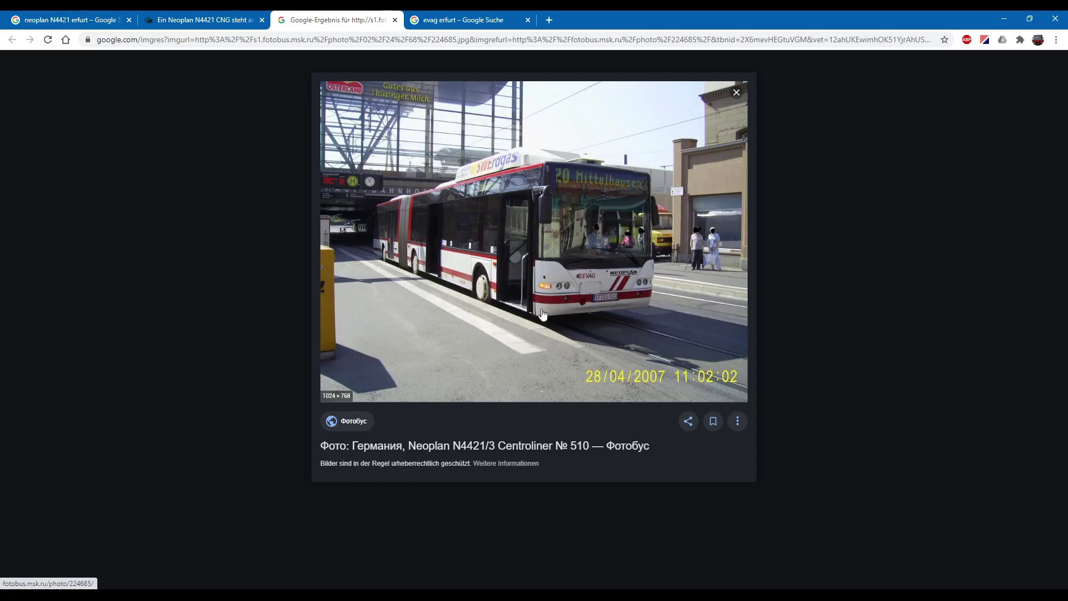
key(alt+Tab)
- Prefix the lettering so it reads "E EVAG", matching the reference photo, and finish the text on the bus front
text(E)
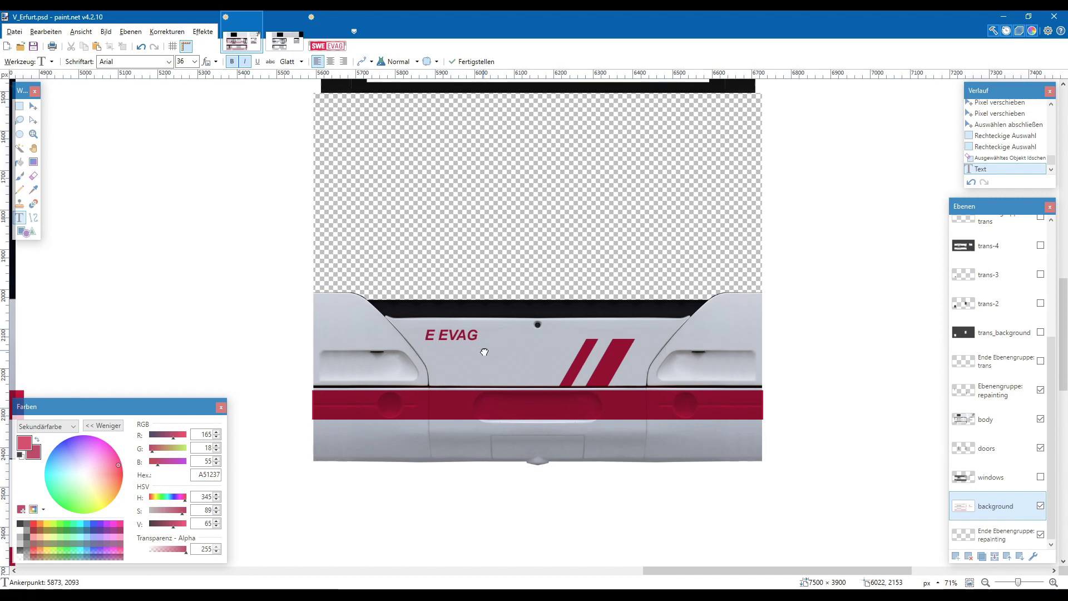
key(BackSpace)
key(BackSpace)
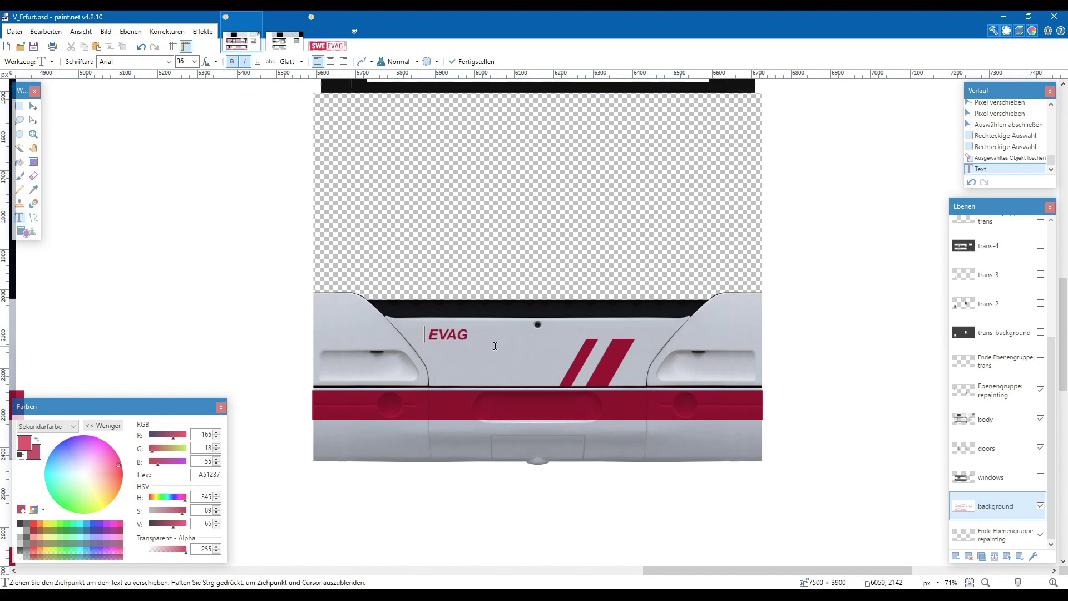
key(alt+Tab)
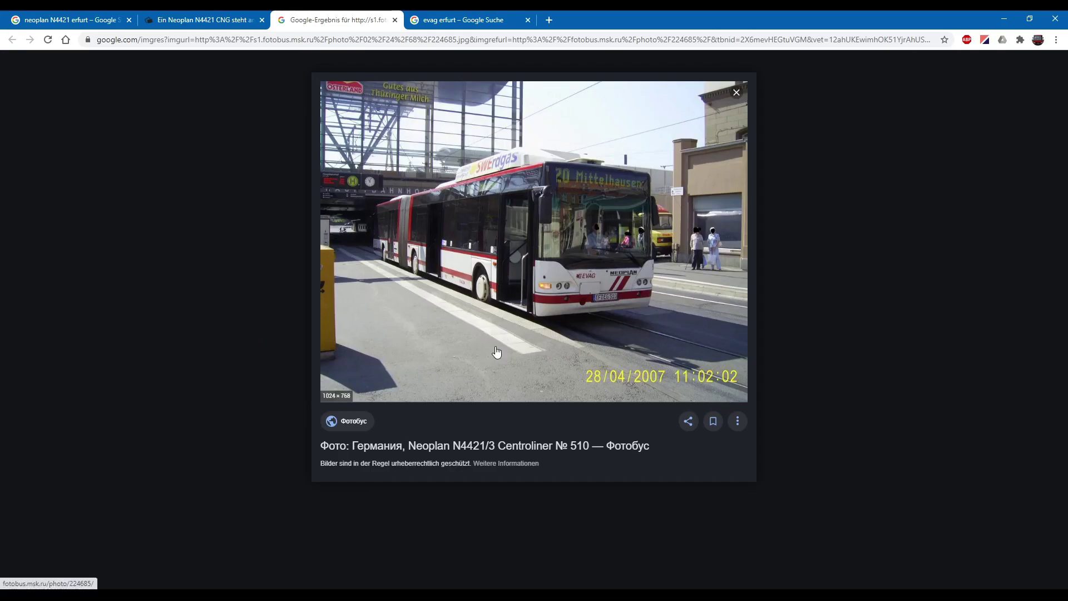
key(alt+Tab)
text(€)
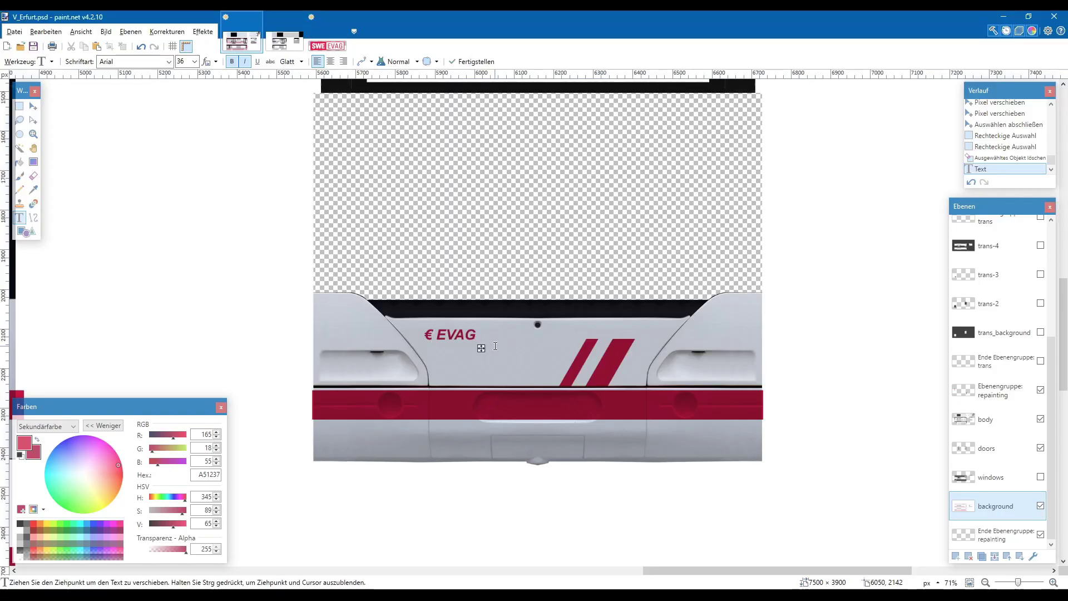
key(BackSpace)
text(E)
key(alt+Tab)
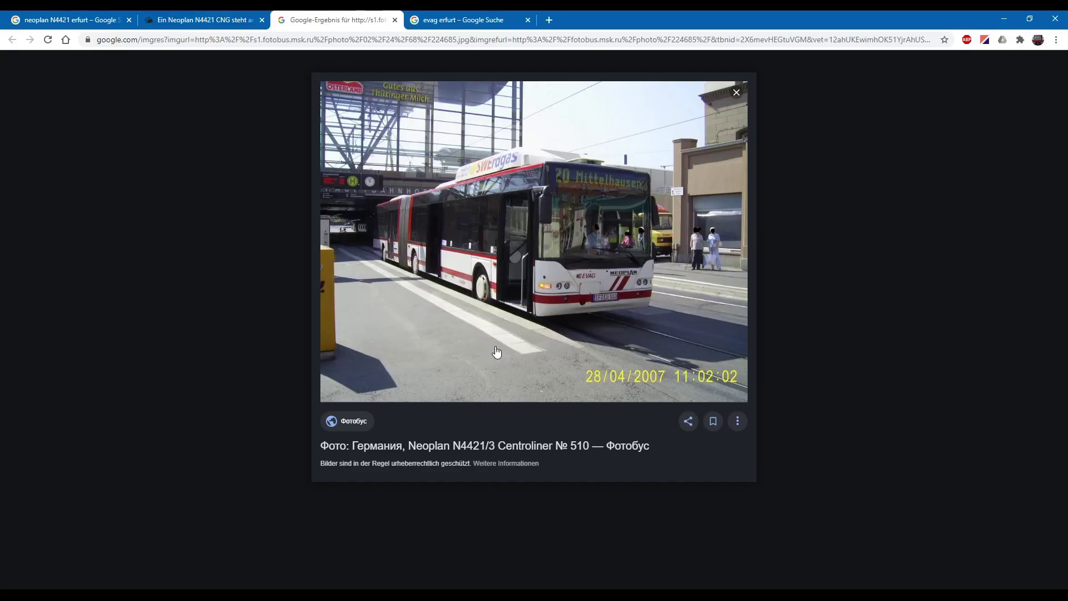
key(alt+Tab)
key(ctrl+b)
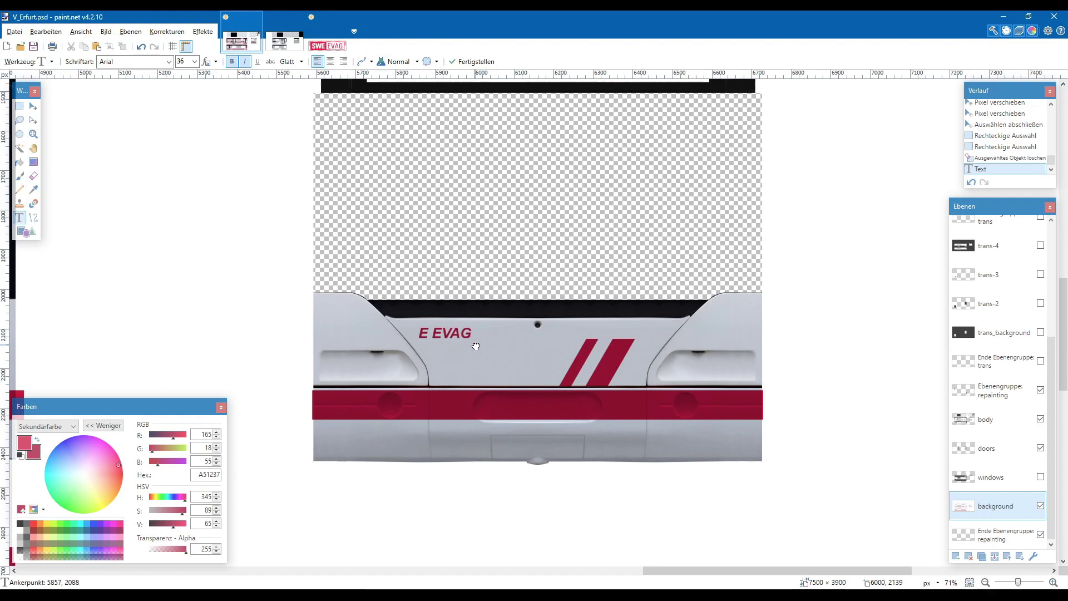
click(19, 106)
- Review the whole V_Erfurt texture against the reference photo of the bus
scroll(378, 312, down, 3)
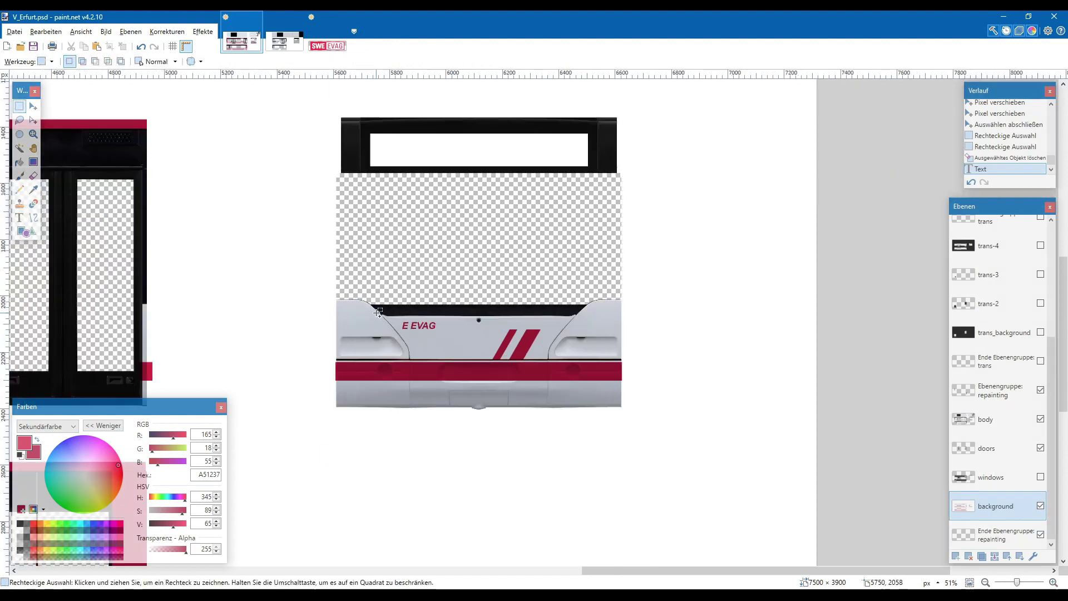
scroll(378, 312, down, 4)
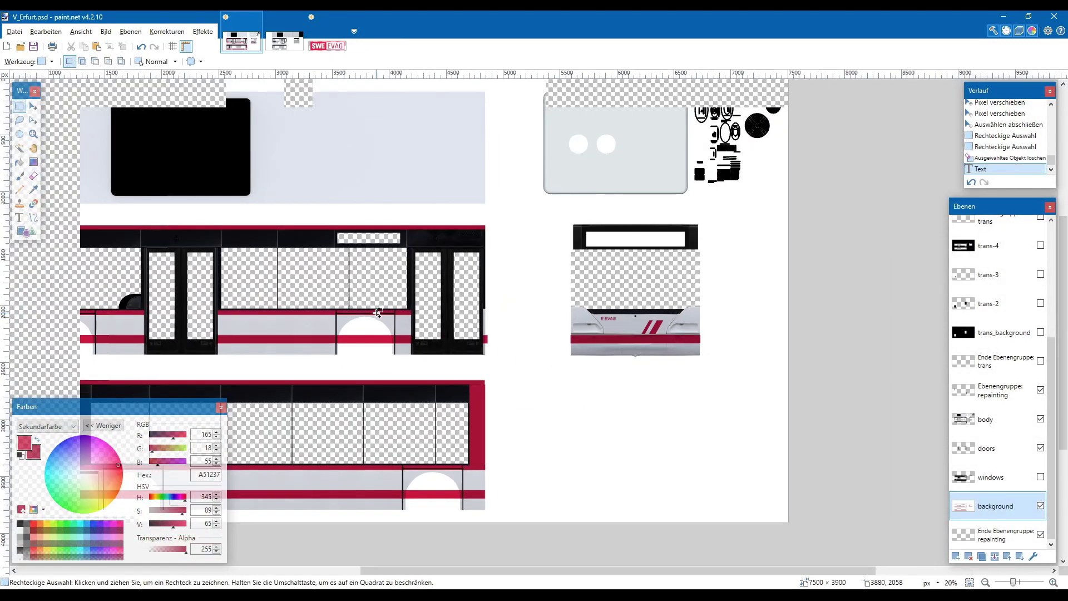
scroll(471, 329, left, 2)
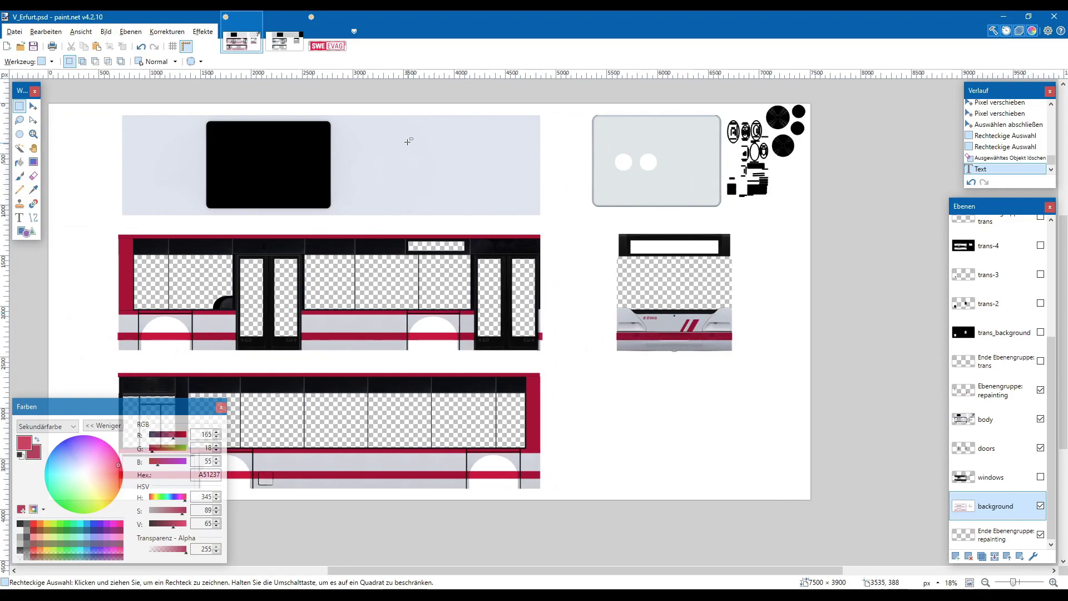
key(alt+Tab)
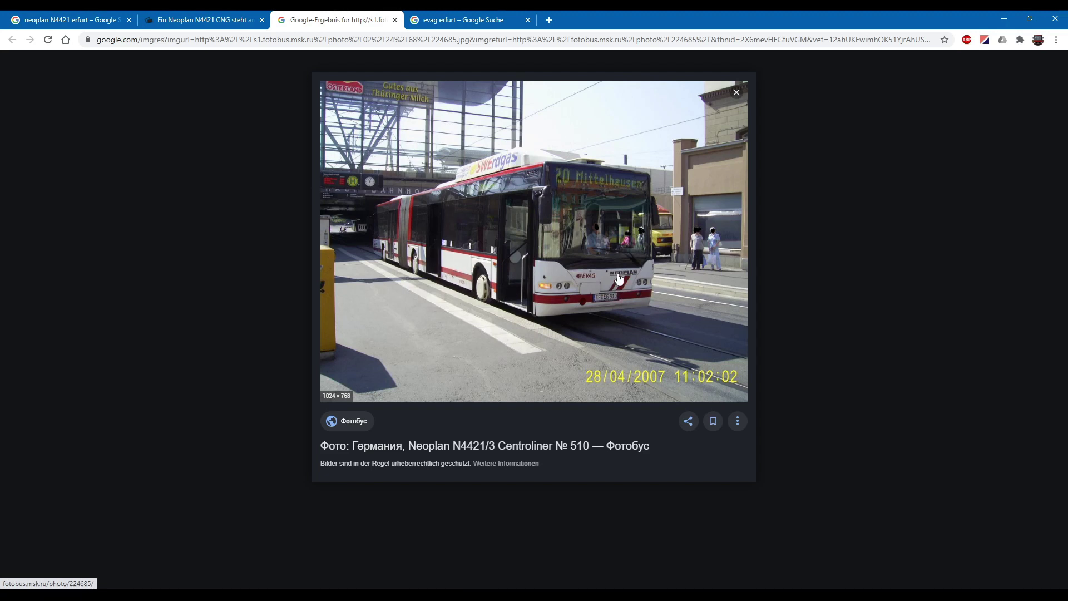
key(alt+Tab)
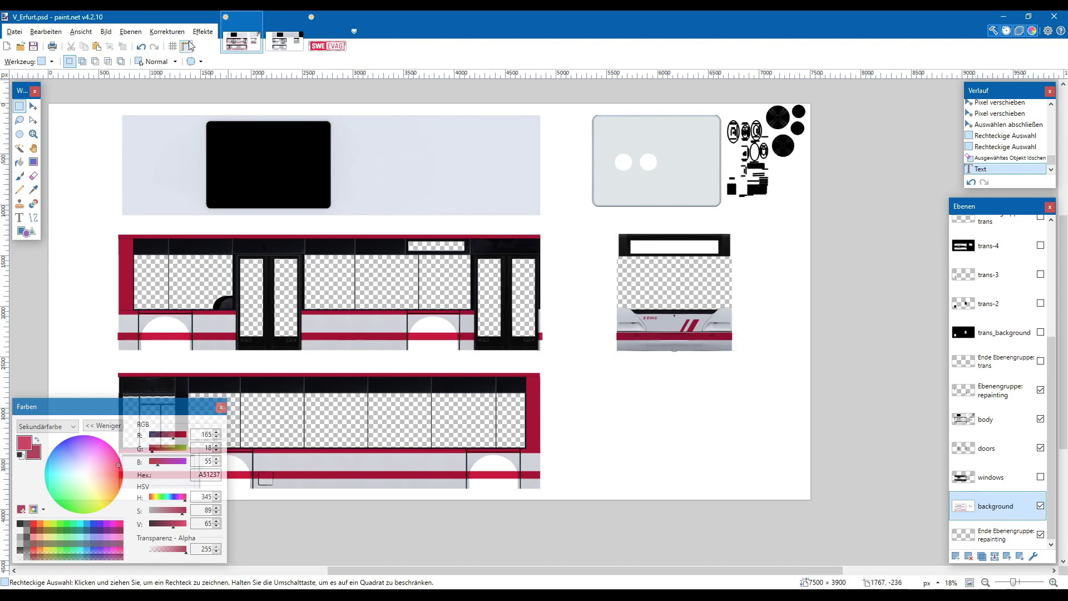
click(281, 38)
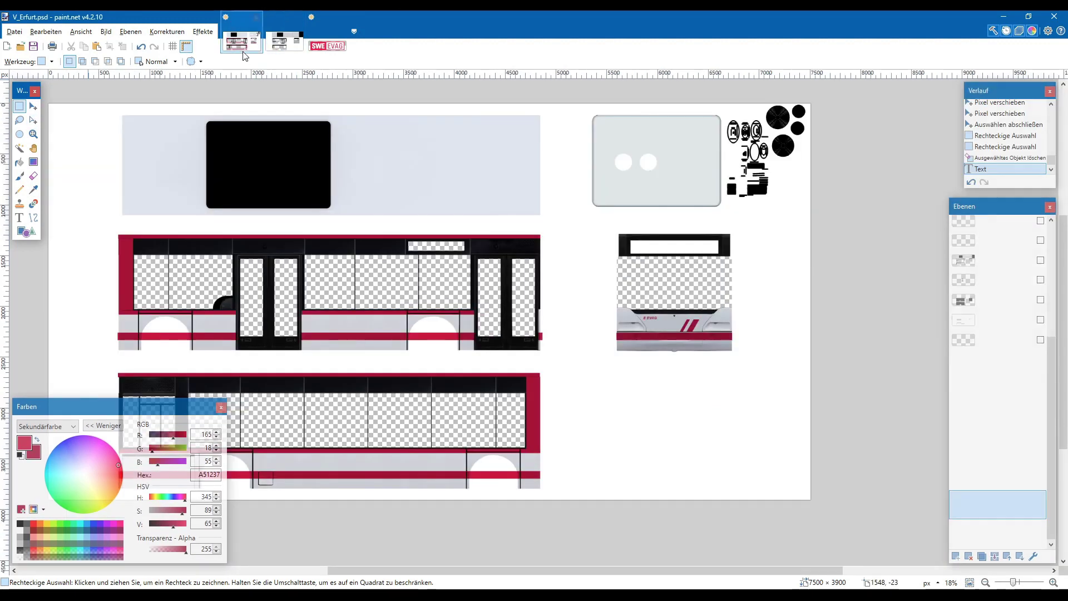
click(242, 40)
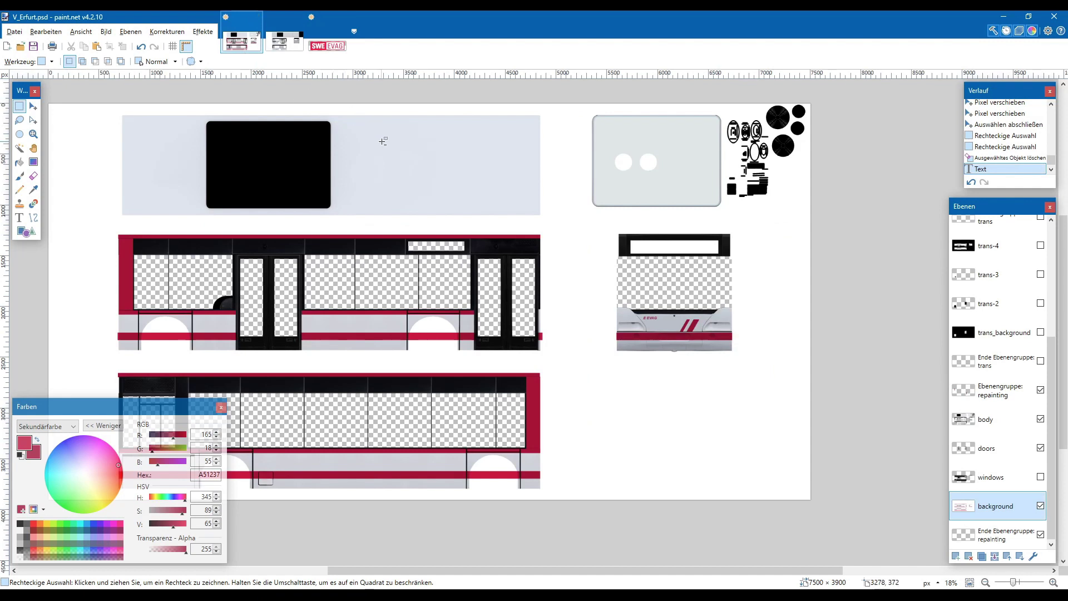
key(b)
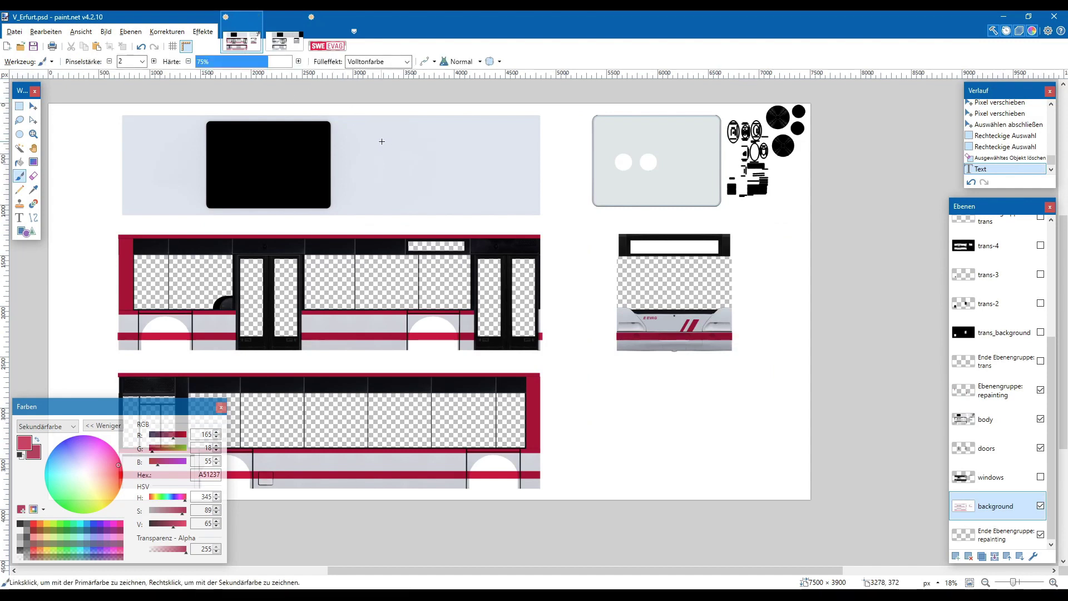
click(18, 106)
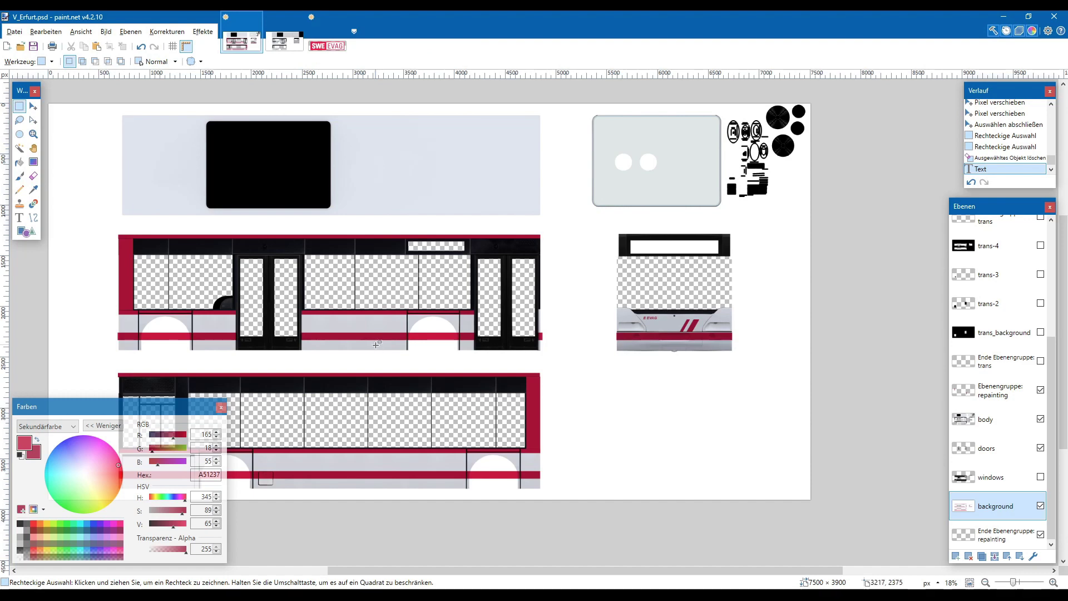
- Select a 268 × 306 px section covering both red stripes below the windows of the lower side view on the background layer
scroll(304, 465, up, 5)
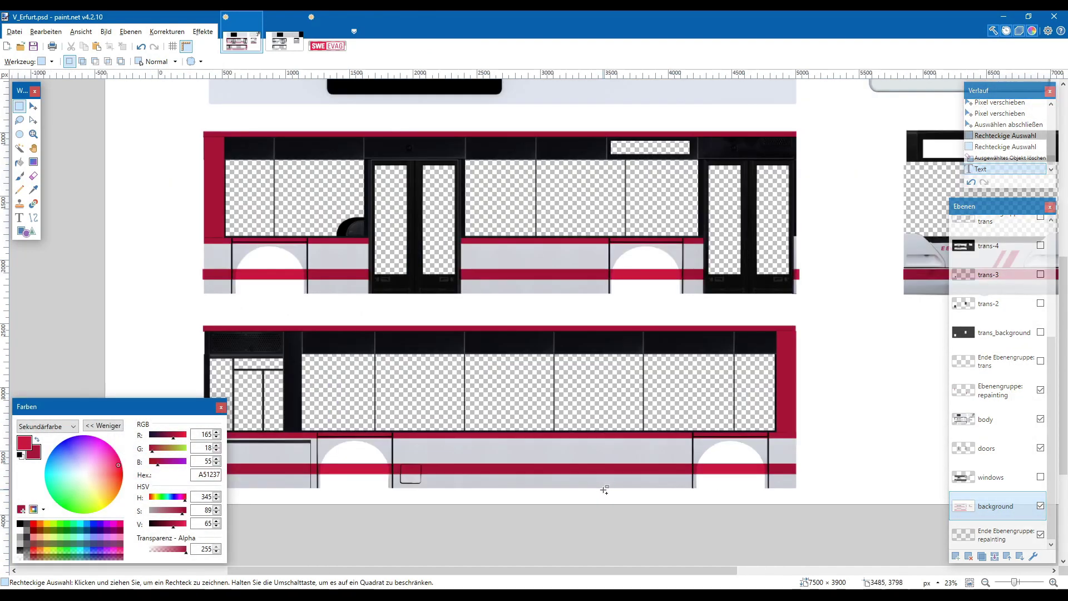
scroll(378, 408, up, 3)
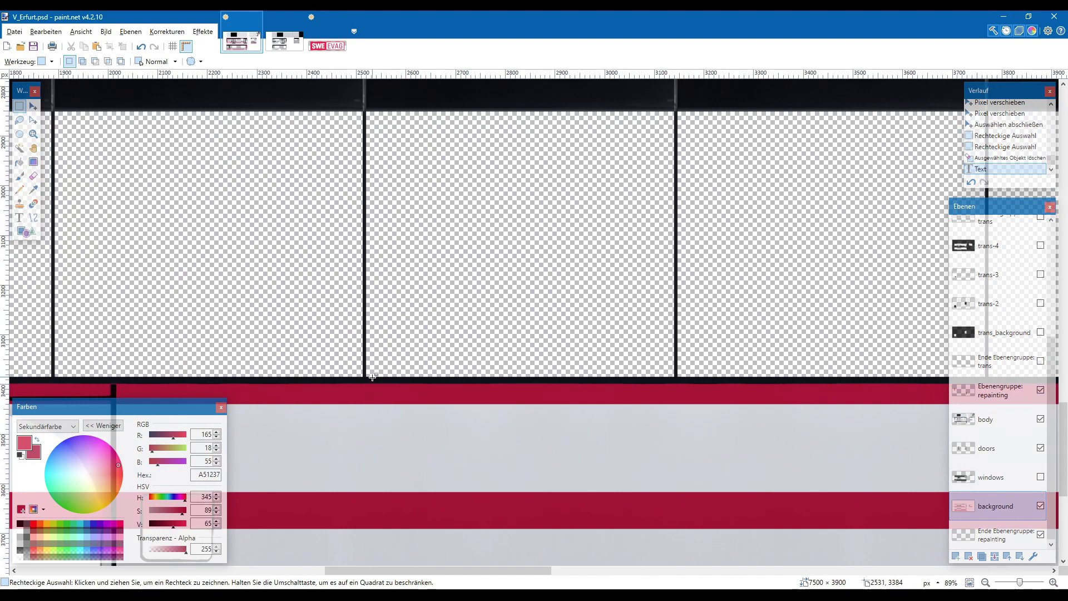
drag(368, 380, 501, 531)
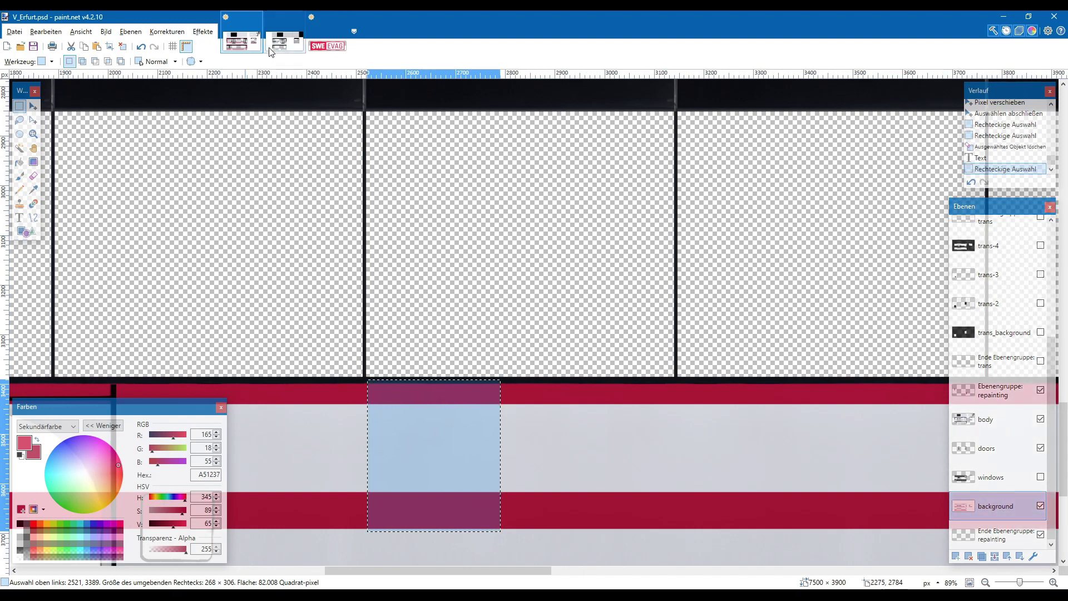
- Switch to T_Erfurt.psd and change the body layer's blend mode so that it shades the layers beneath it
click(284, 42)
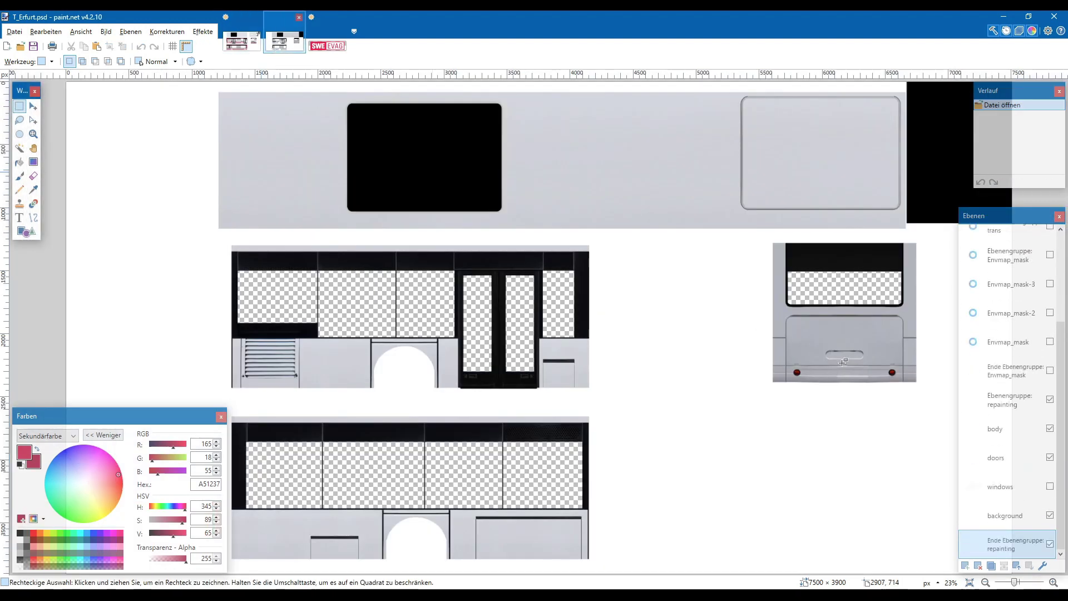
click(1017, 523)
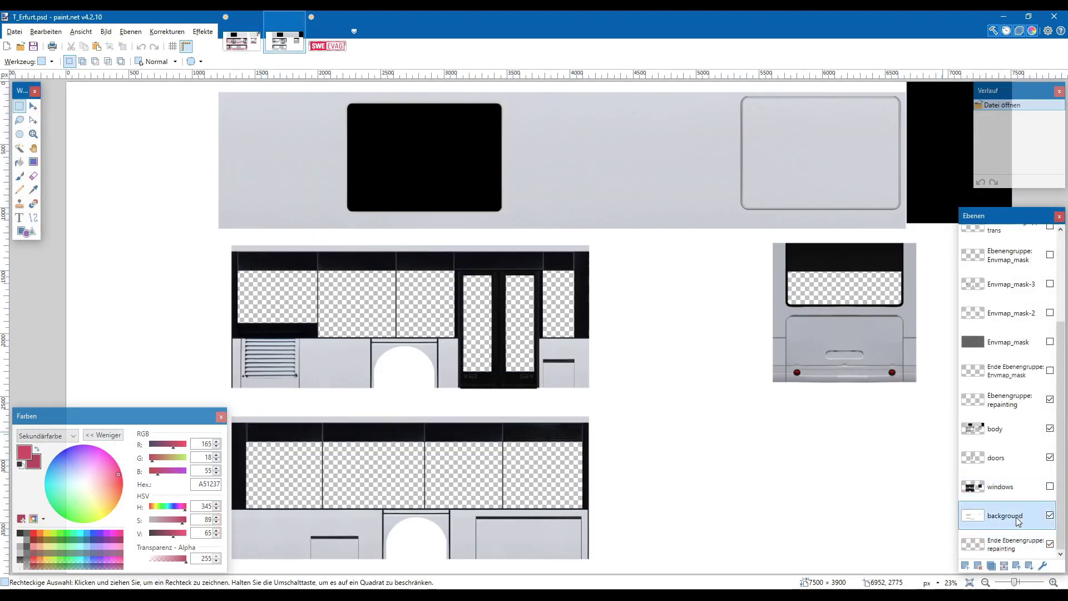
double_click(1026, 441)
click(507, 309)
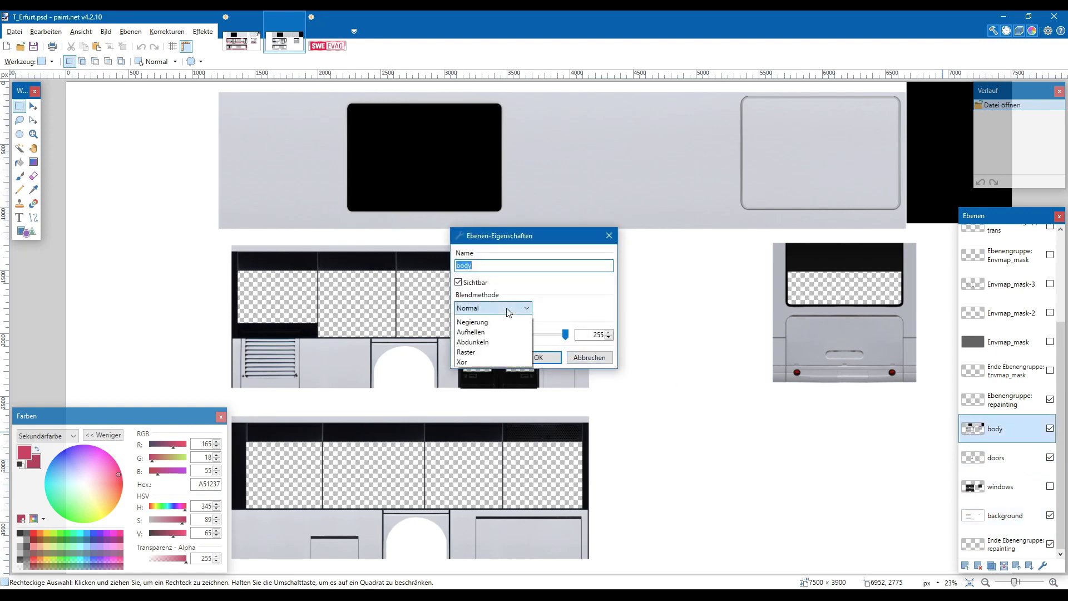
click(506, 333)
click(536, 358)
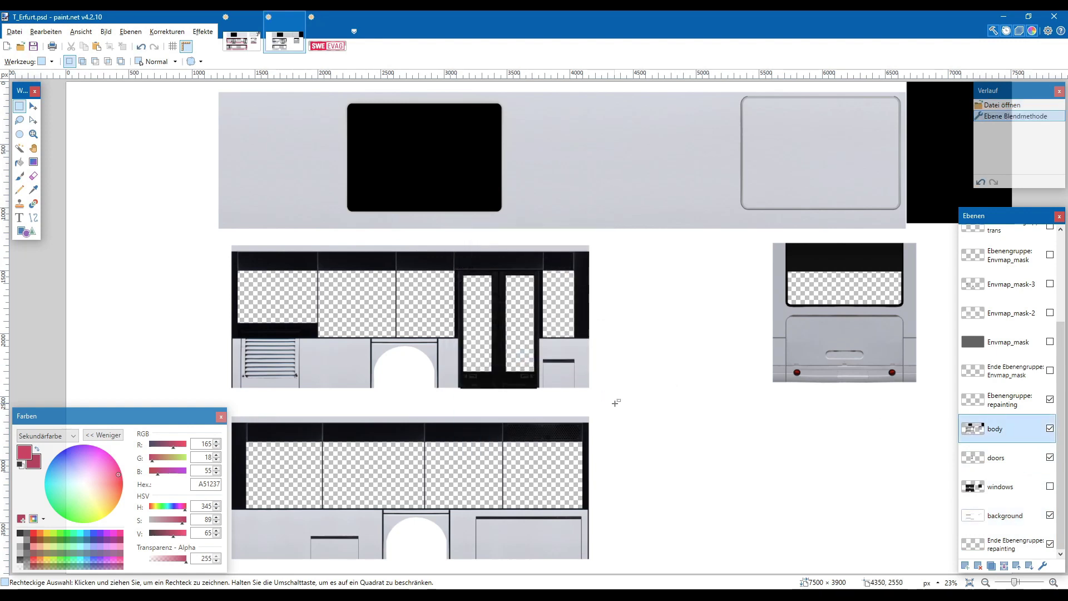
- Try pasting the copied stripe section onto the body layer
key(ctrl+v)
scroll(616, 403, up, 5)
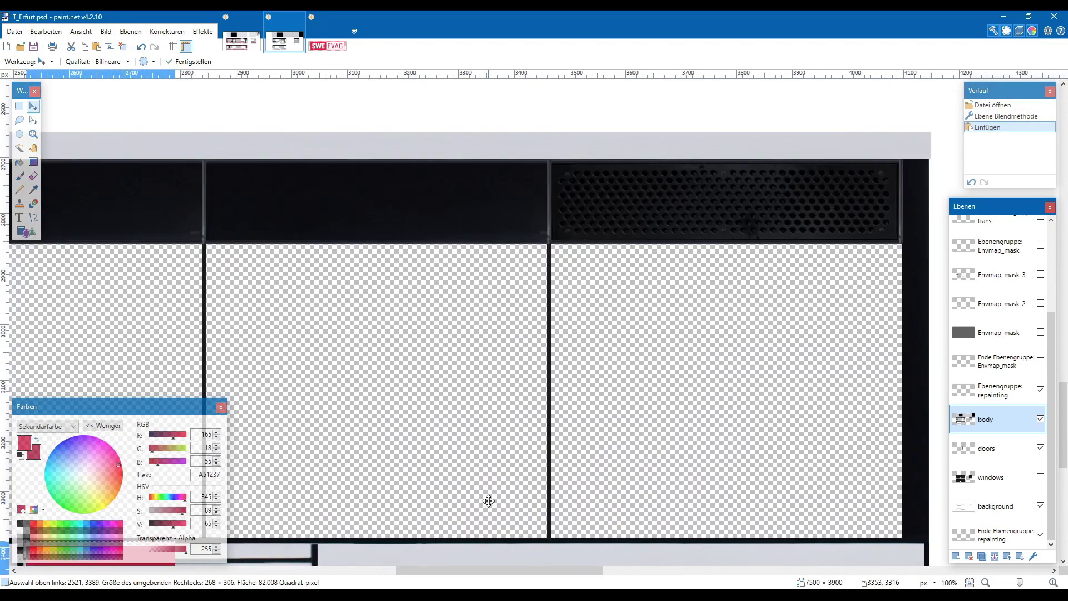
scroll(482, 519, left, 6)
scroll(482, 519, up, 1)
scroll(481, 520, left, 1)
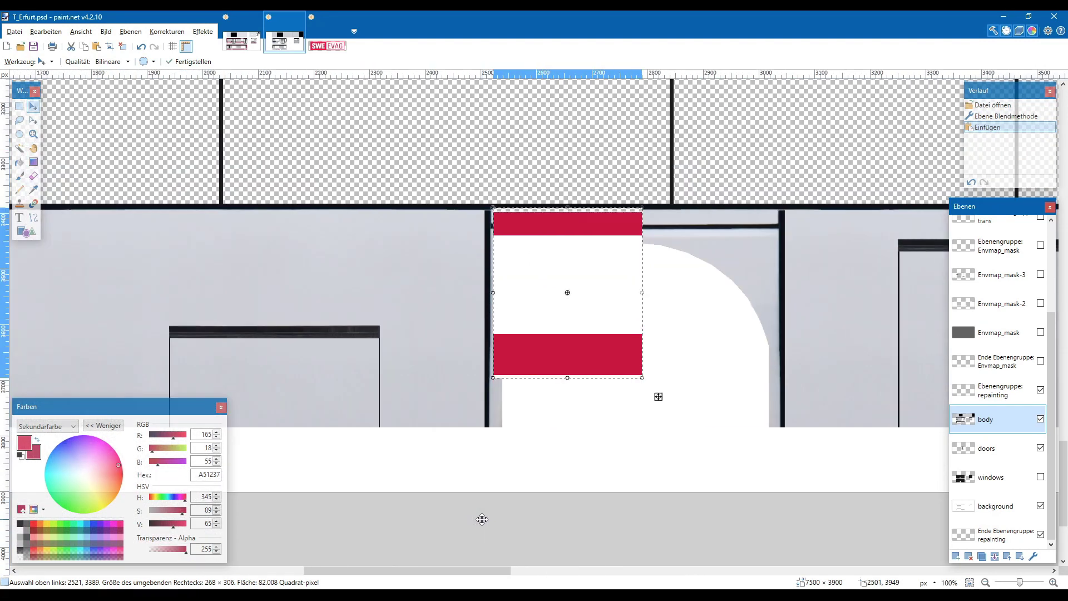
key(ctrl+z)
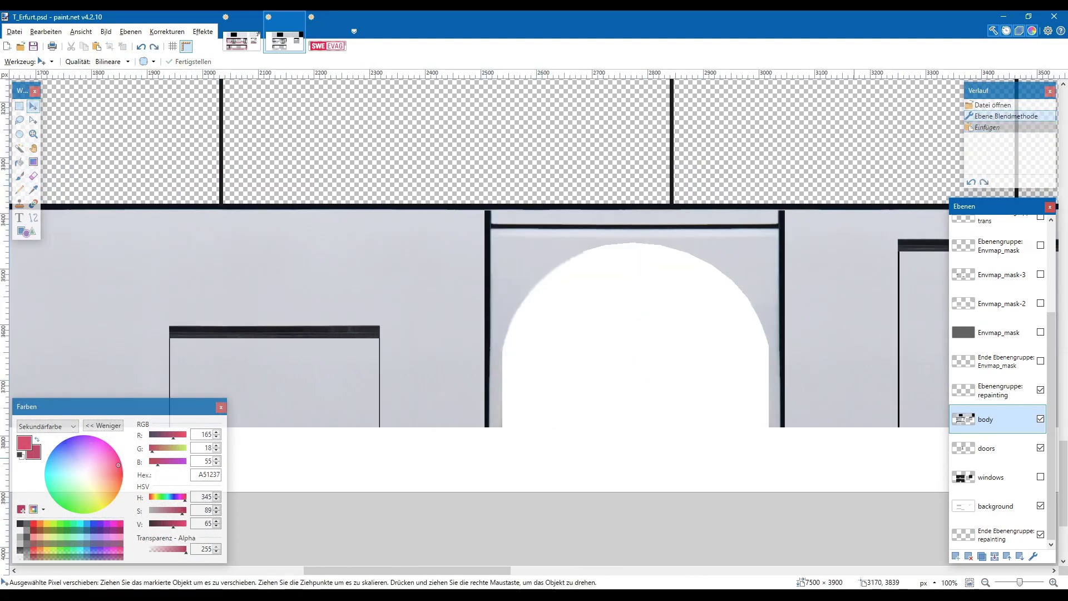
- Paste the copied stripe section onto the background layer and move it up 5 px against the window line
click(1014, 505)
key(ctrl+v)
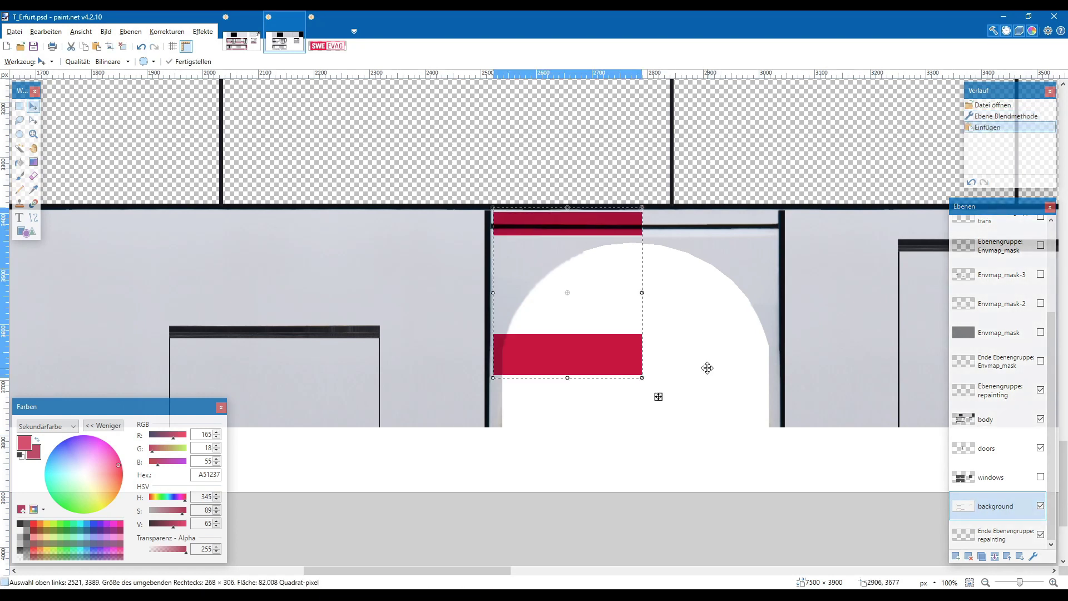
key(Up)
key(Up)
key(Up)
key(Up)
key(Up)
key(Return)
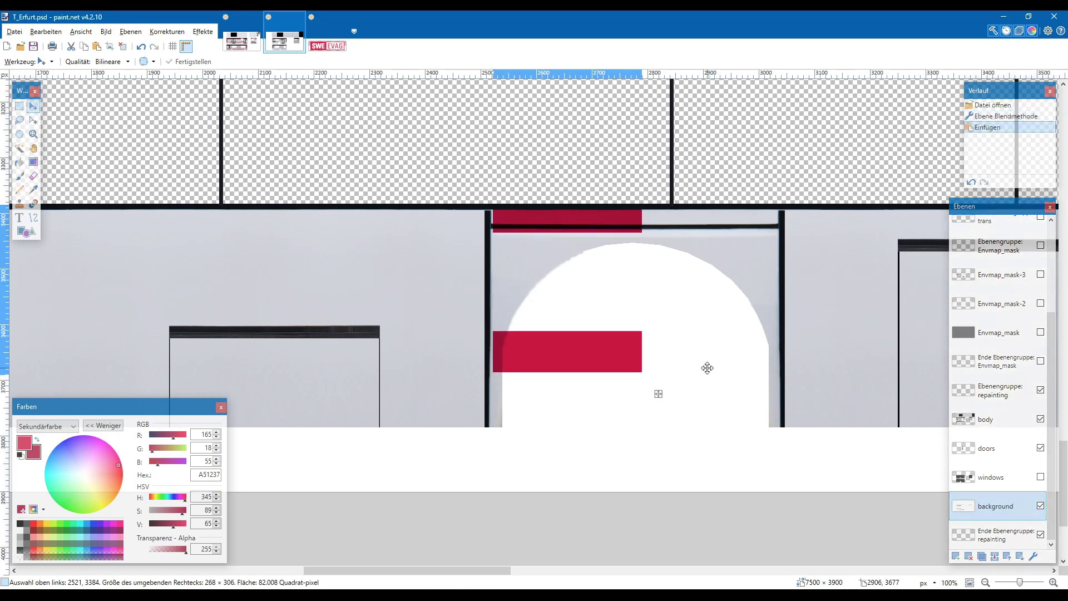
- Move the pasted stripe section along the lower side view until its outer edge is at x 2271 px
key(Left)
key(Left)
key(Left)
key(Left)
key(Left)
key(Left)
key(Left)
key(Left)
key(Left)
key(Left)
key(Left)
key(Left)
key(Left)
key(Left)
key(Left)
key(Left)
key(Left)
key(Left)
key(Left)
key(Left)
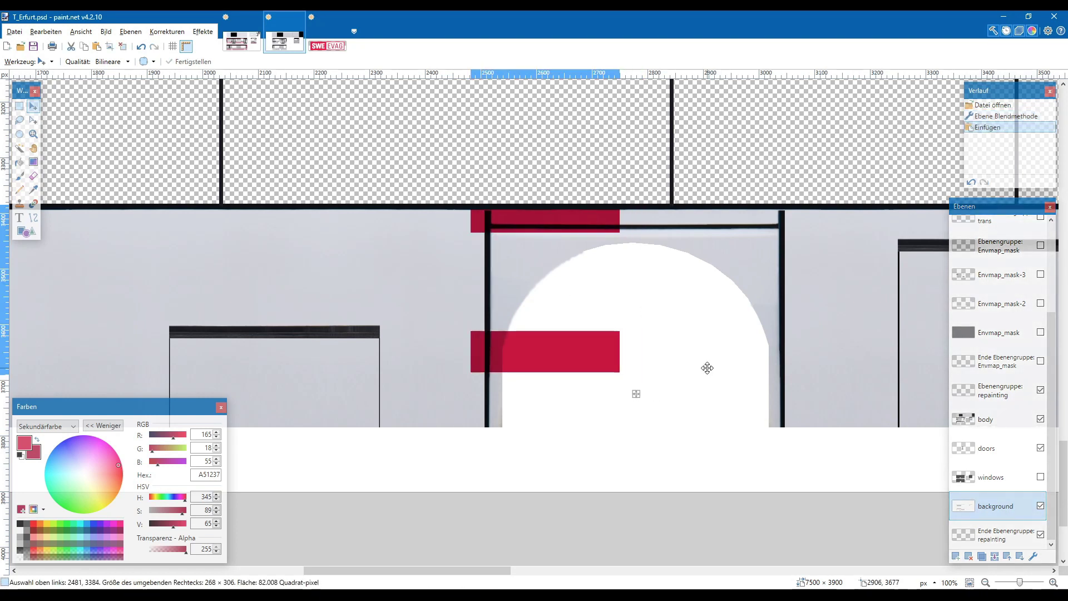
key(Left)
key(Left)
key(Left)
key(Left)
key(Left)
key(Left)
key(Left)
key(Left)
key(Left)
key(Left)
key(Left)
key(Left)
key(Left)
key(Left)
key(Left)
key(Left)
key(Left)
key(Left)
key(Left)
key(Left)
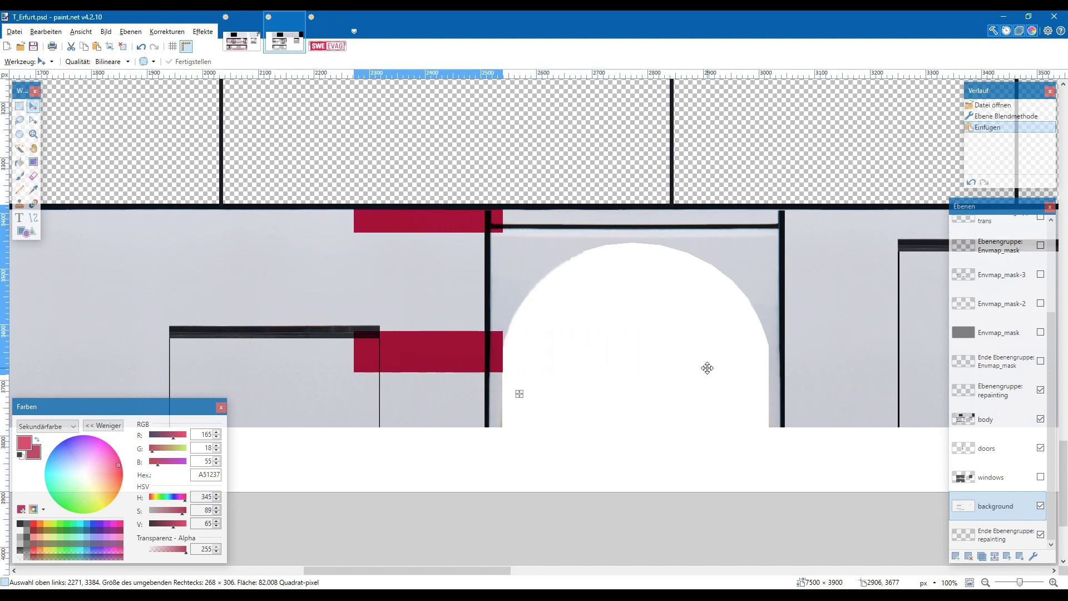
scroll(702, 364, down, 4)
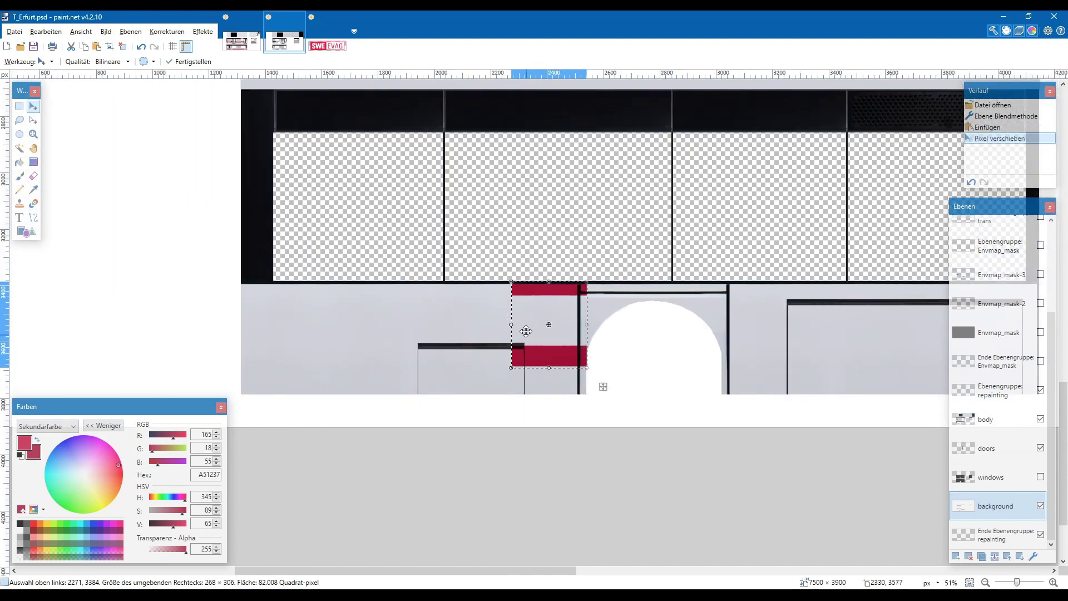
- Stretch the pasted stripes to 2831 px wide so that they span the full length of the lower side view
drag(510, 322, 243, 301)
drag(602, 335, 1054, 334)
scroll(685, 330, right, 5)
drag(686, 330, 498, 320)
scroll(490, 320, down, 3)
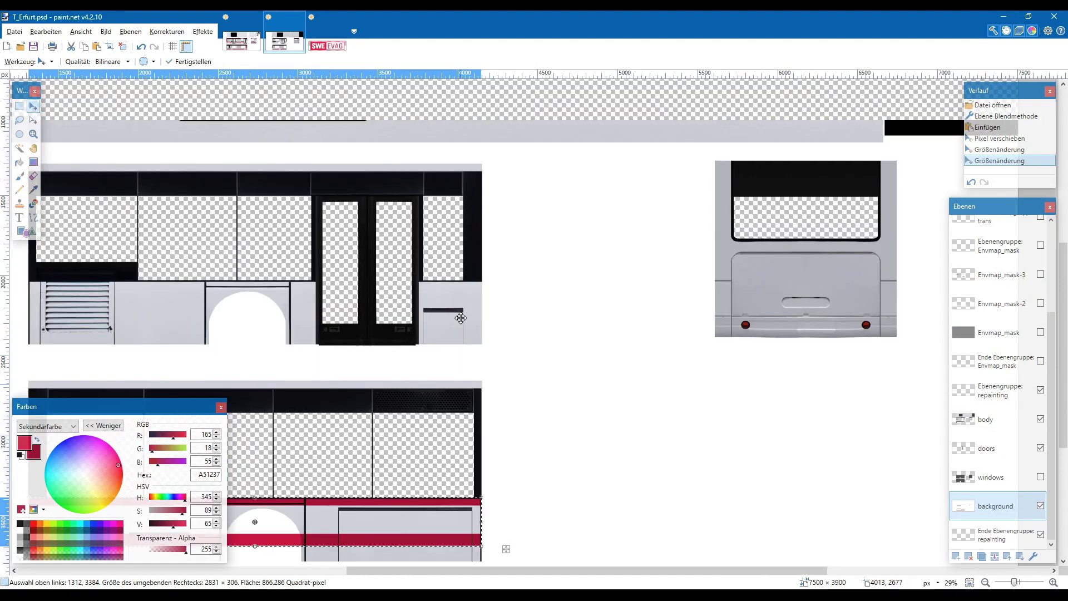
- Paste another copy of the stripe section and move it onto the short body panel beside the double door of the upper side view
scroll(461, 318, down, 1)
key(ctrl+v)
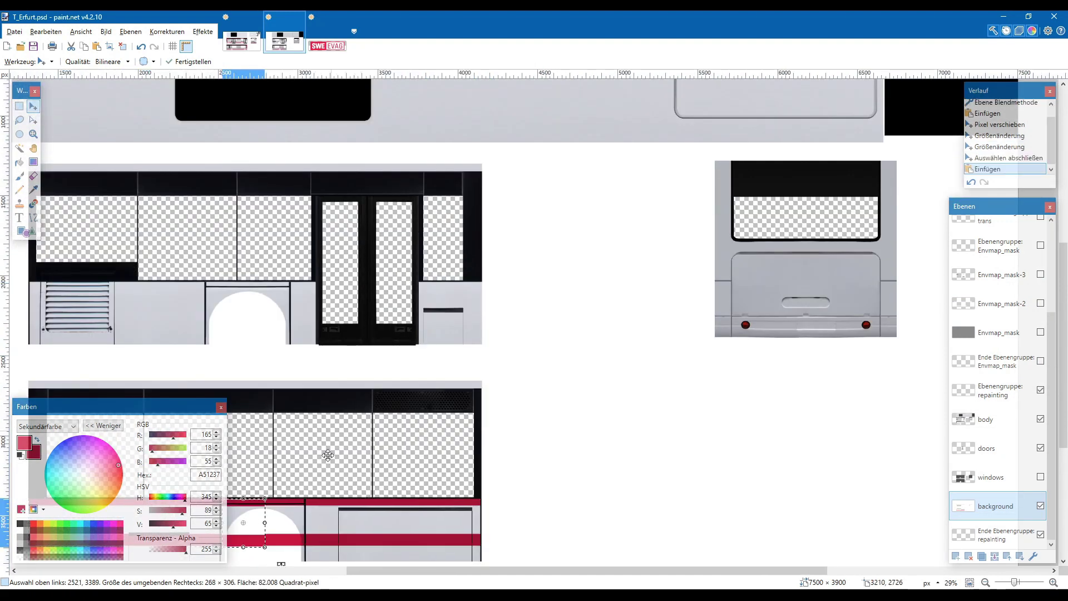
drag(278, 521, 431, 343)
scroll(440, 312, up, 4)
scroll(516, 244, up, 3)
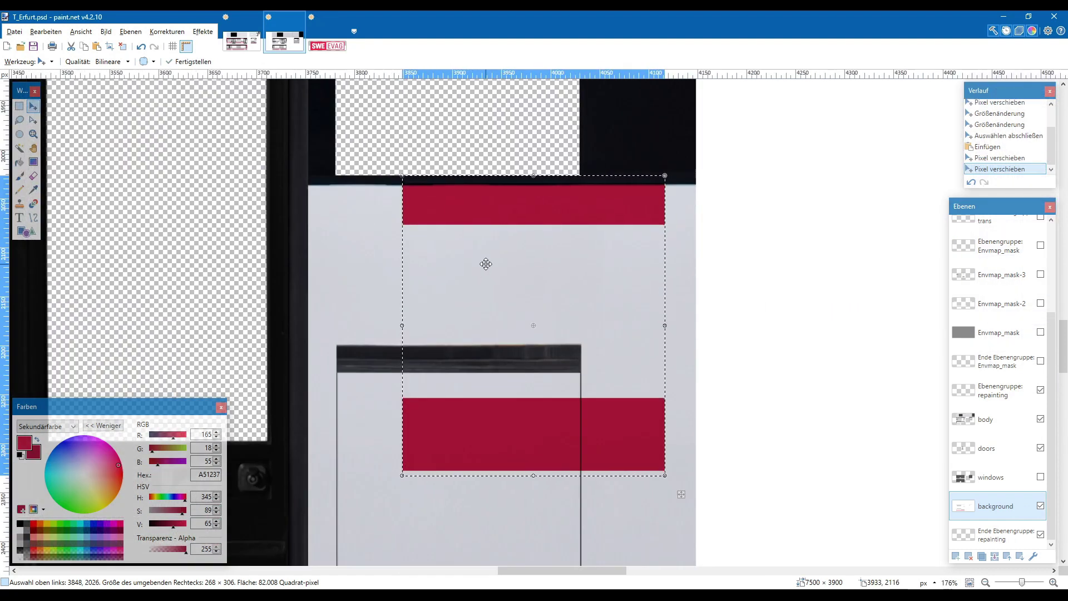
- Align the stripe copy with the window line and the outer body edge, then widen it to 396 px up to the door frame
drag(516, 245, 527, 240)
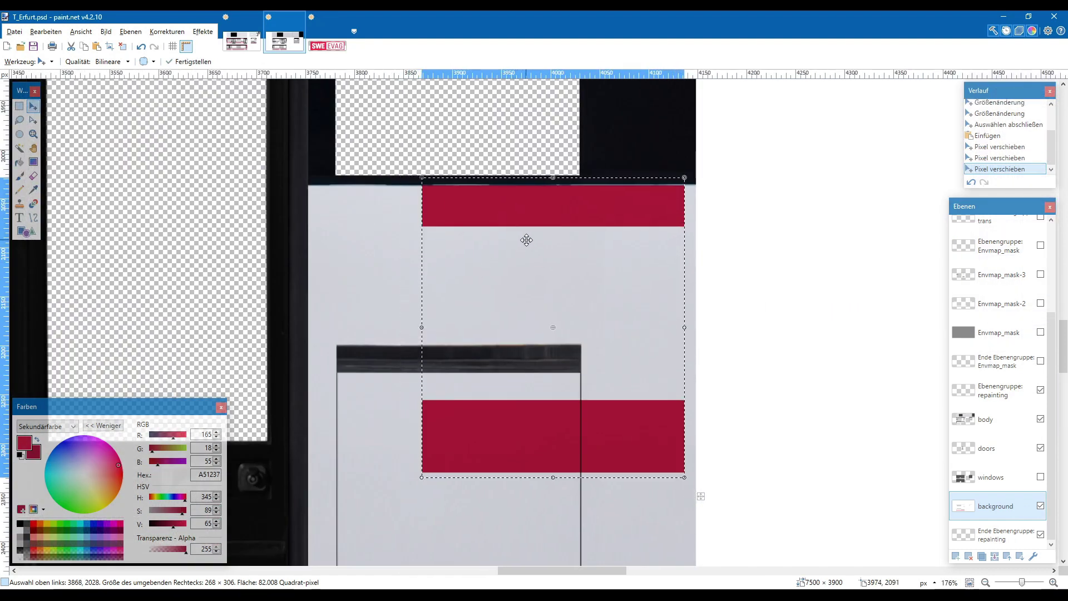
key(Right)
key(Right)
key(Right)
key(Right)
key(Right)
key(Right)
key(Right)
key(Right)
key(Right)
key(Right)
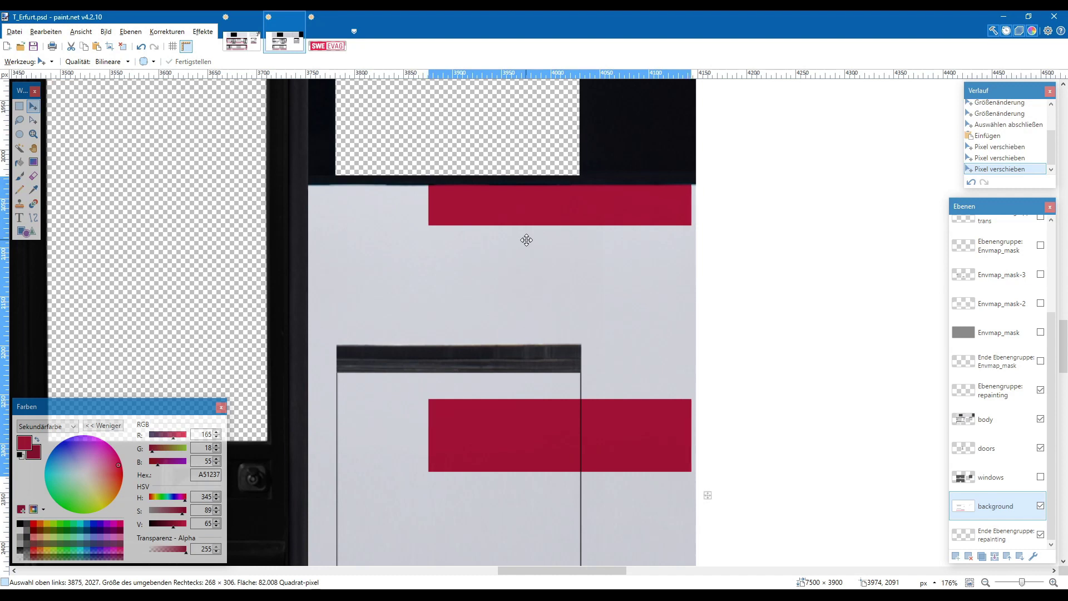
key(Right)
key(Right)
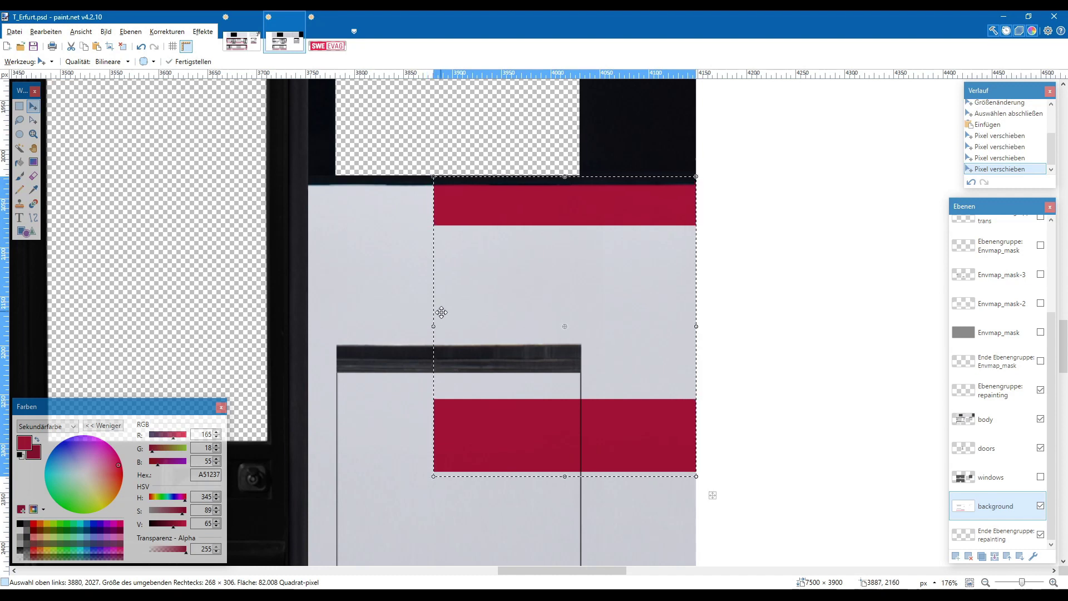
drag(431, 327, 311, 319)
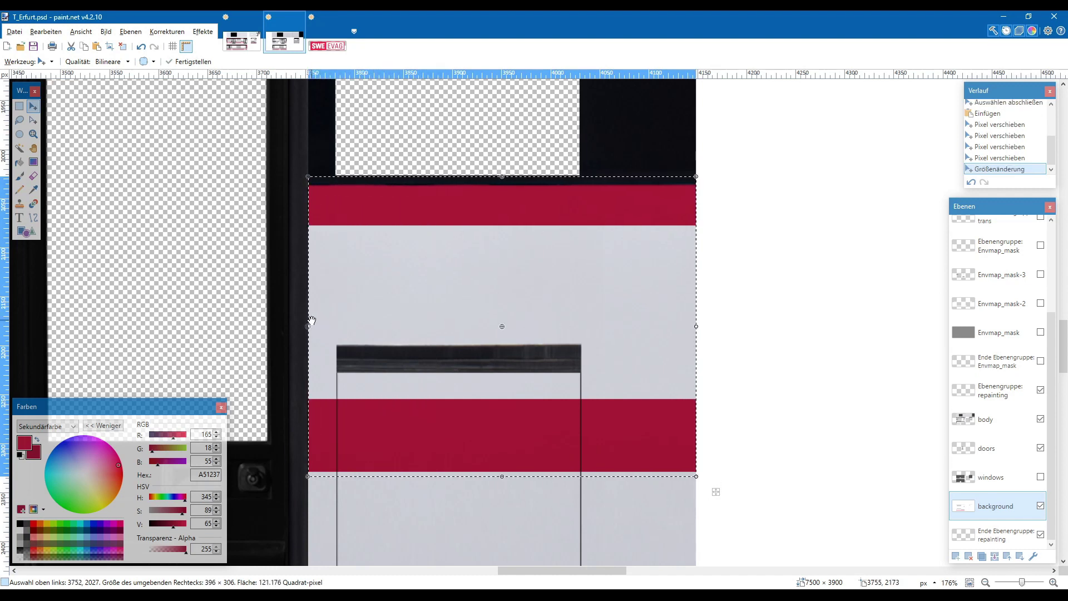
- Paste the stripe section again and place it against the other side of the double door, across the wheel arch of the upper side view
scroll(312, 321, down, 2)
scroll(314, 323, left, 10)
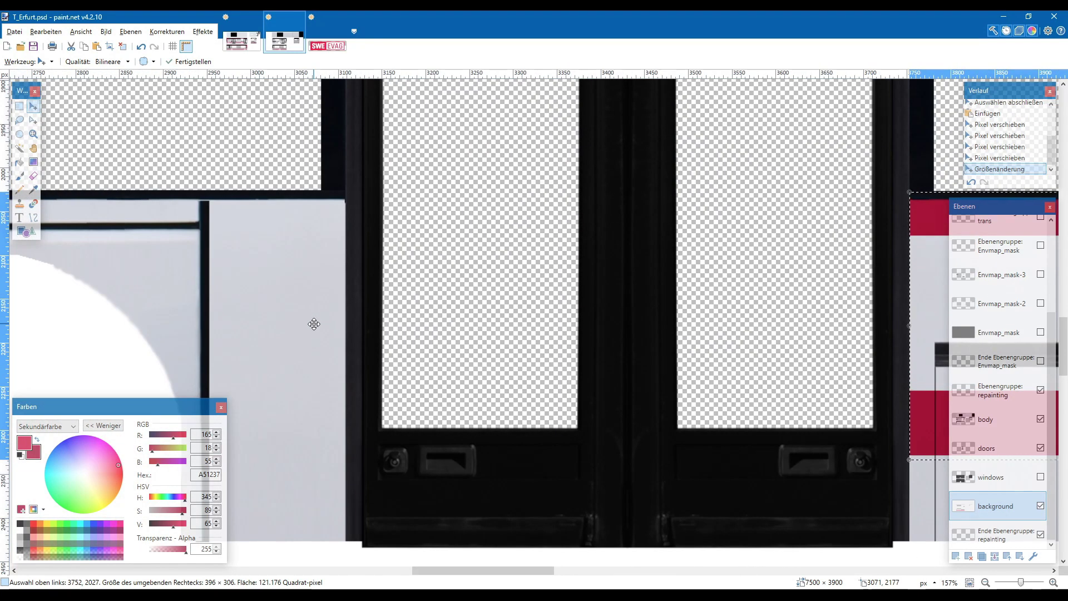
key(ctrl+v)
scroll(312, 321, right, 3)
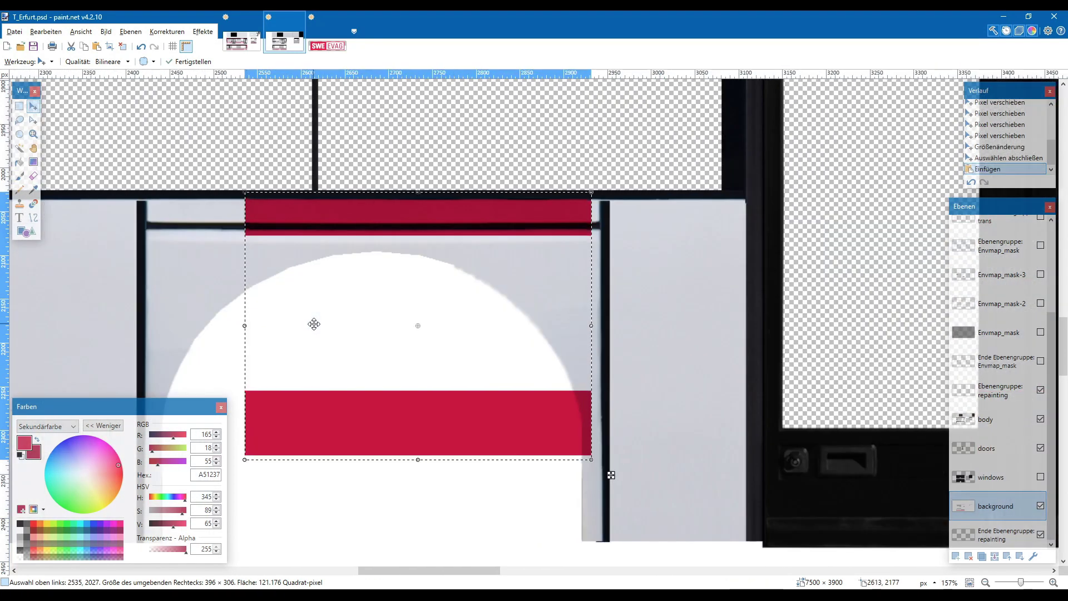
drag(620, 475, 760, 475)
drag(476, 346, 484, 346)
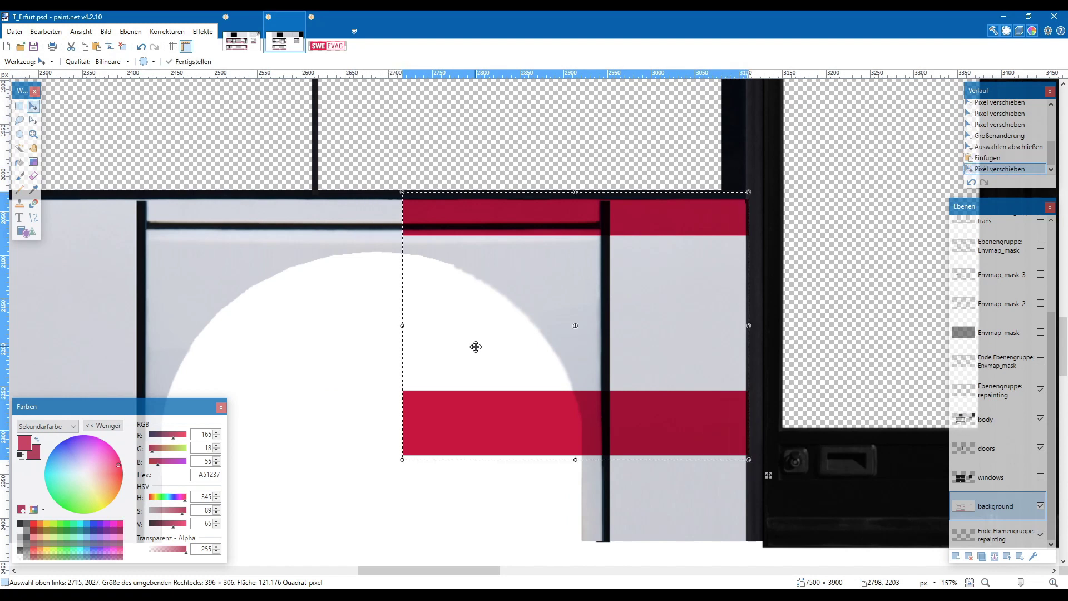
- Stretch this stripe copy to 1792 px from the door to the grille end of the upper side view and finish the move
scroll(485, 347, down, 4)
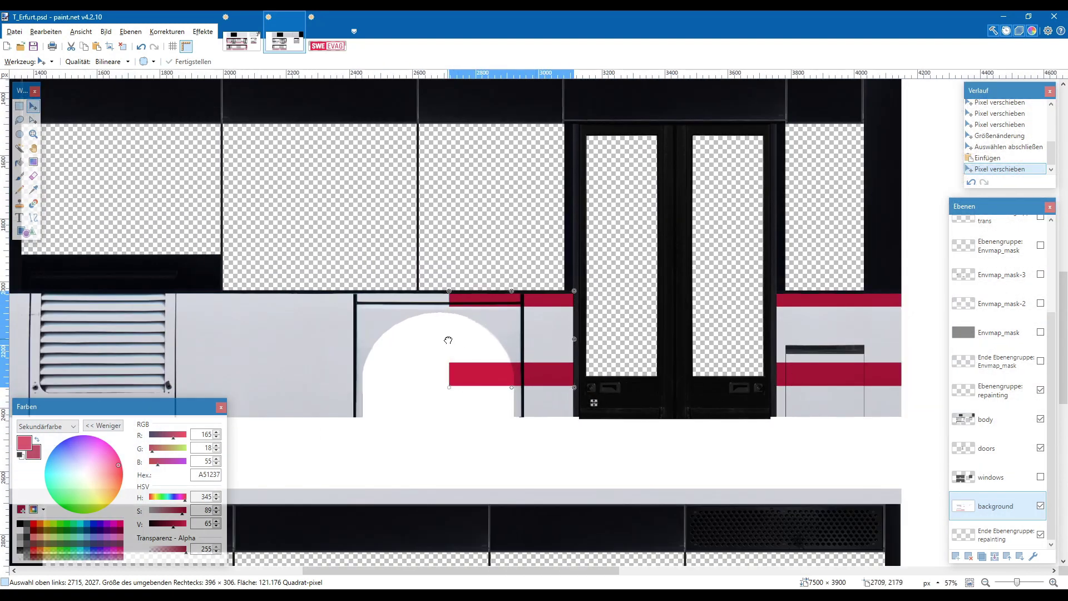
drag(447, 339, 409, 351)
click(19, 106)
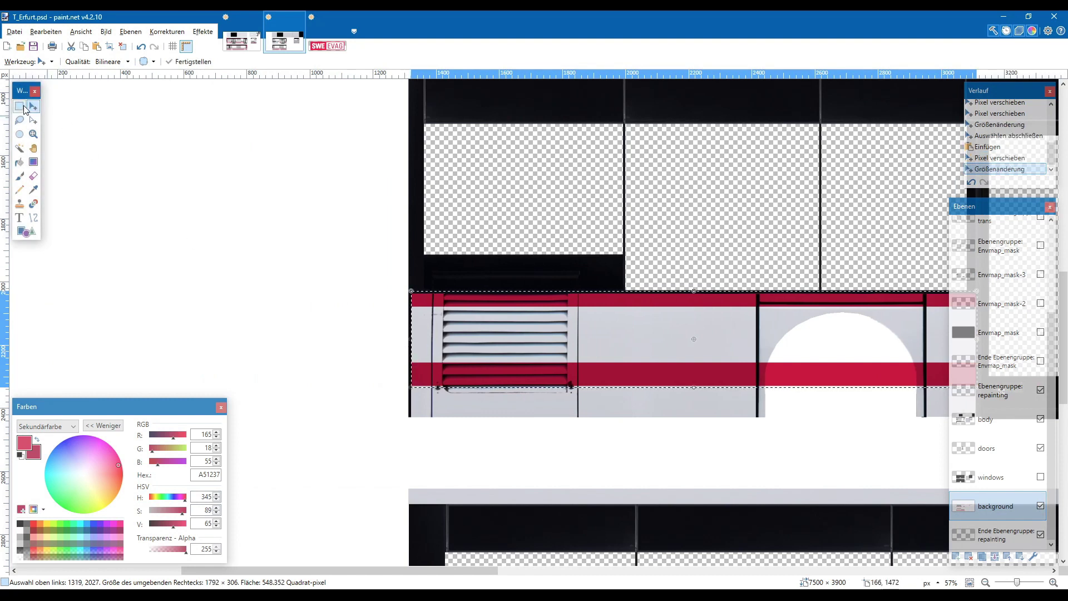
click(321, 224)
scroll(401, 266, down, 3)
scroll(401, 266, right, 2)
scroll(399, 266, down, 1)
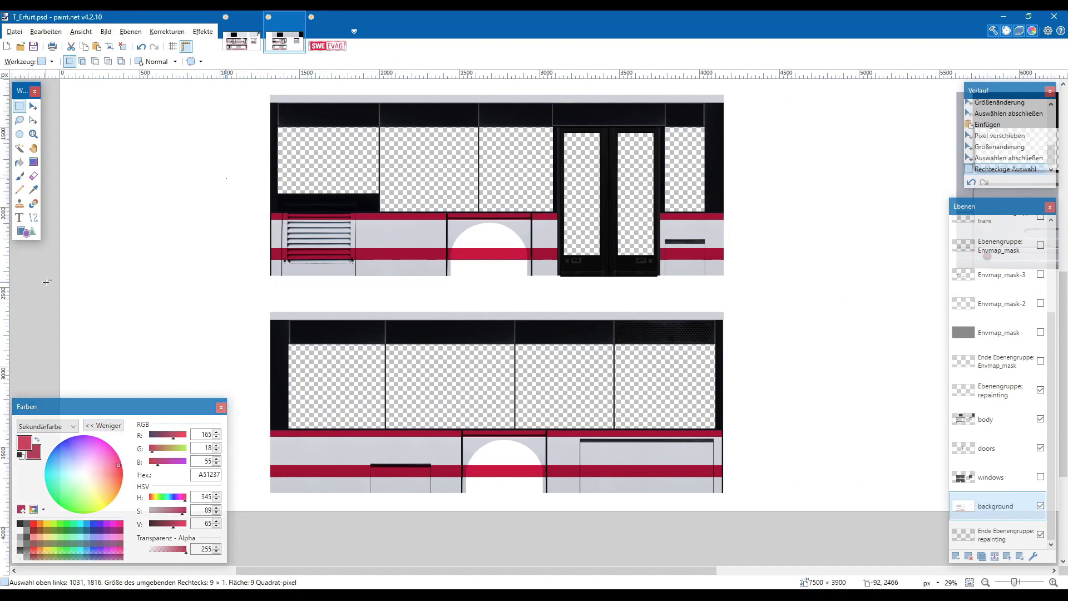
- On the body layer, clear the leftover selection and draw a filled red rectangle about 102 × 663 px over the upper side view's outer black pillar
click(25, 236)
click(986, 420)
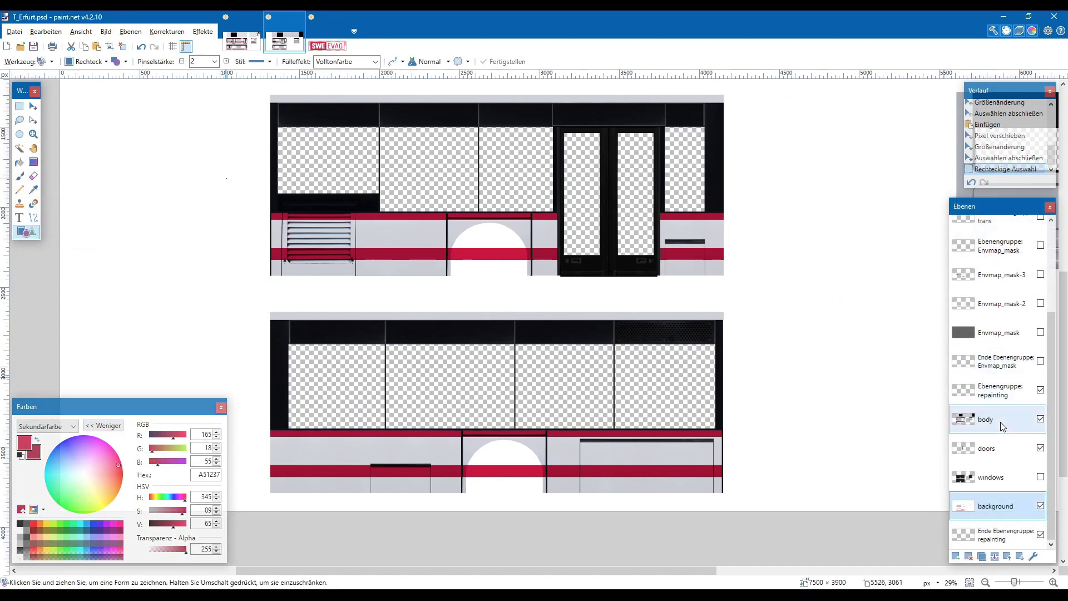
scroll(797, 174, up, 4)
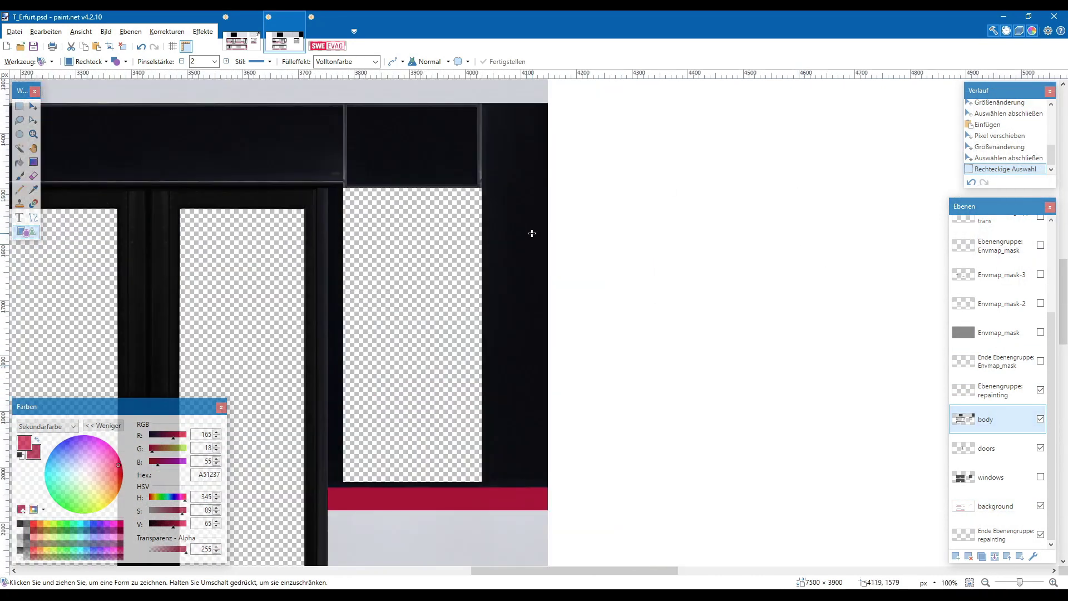
drag(483, 108, 538, 341)
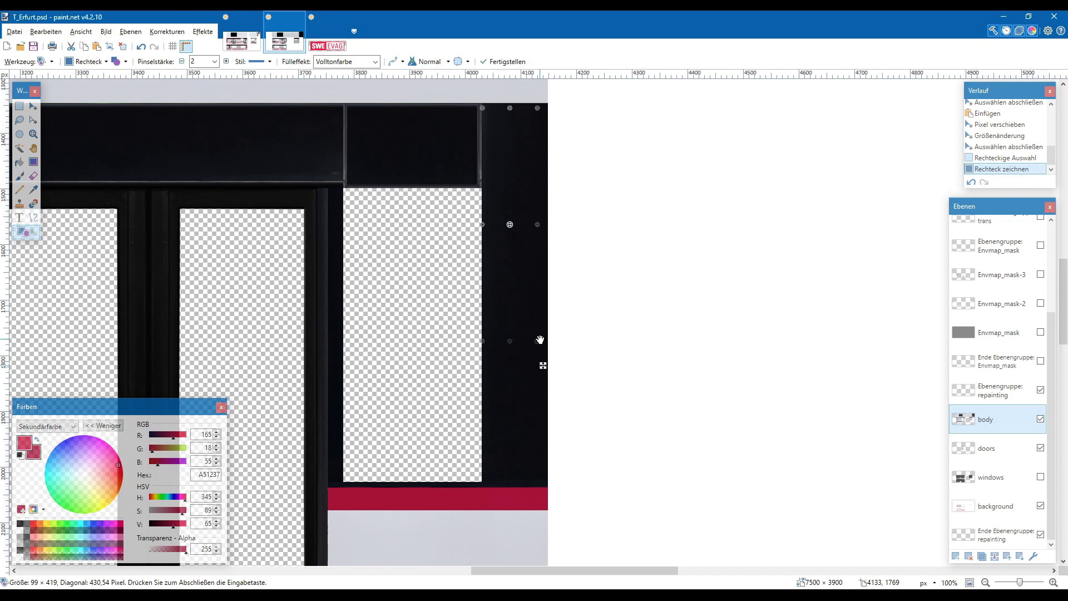
key(ctrl+z)
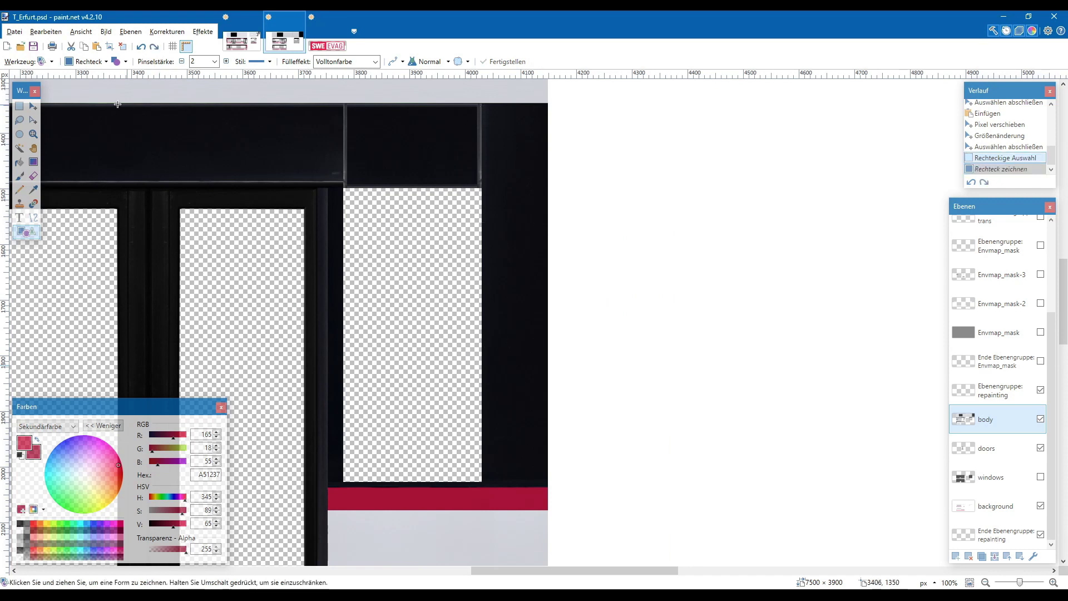
click(19, 106)
click(67, 162)
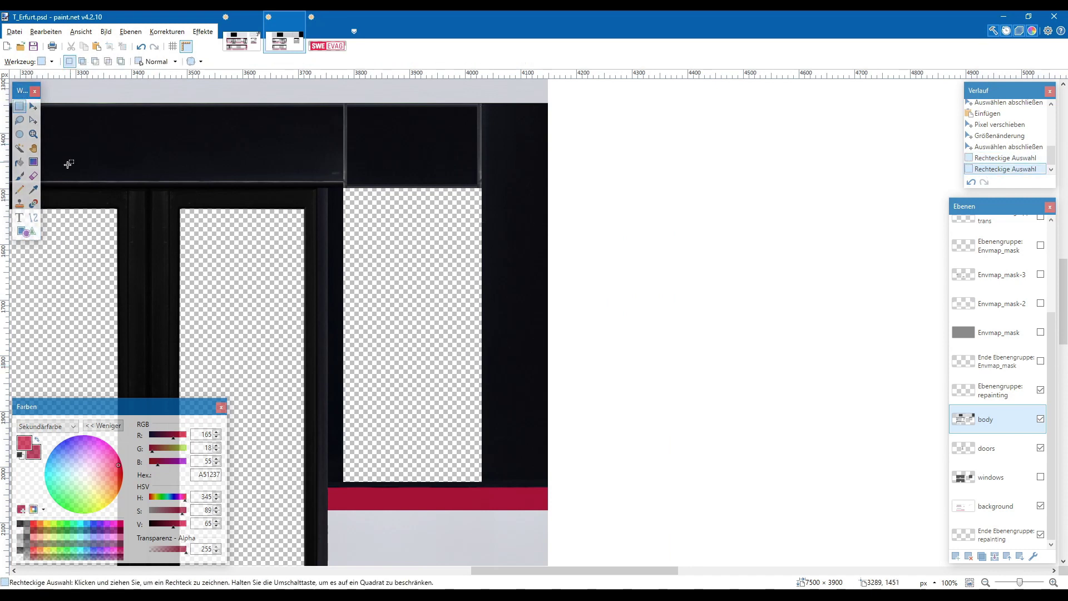
click(27, 232)
mouse_move(486, 120)
mouse_down()
mouse_move(521, 218)
mouse_move(545, 362)
mouse_move(544, 489)
mouse_up()
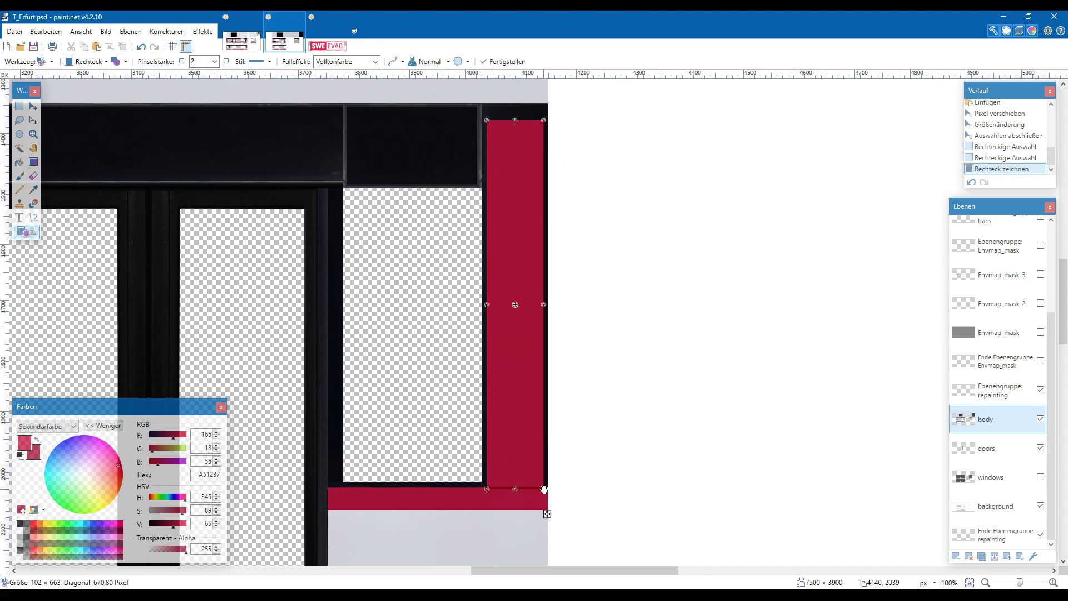
- Fit the red rectangle to the outer body edge between the roof line and the upper stripe, at 102 × 688 px
scroll(538, 504, up, 5)
drag(497, 449, 495, 436)
scroll(496, 436, up, 2)
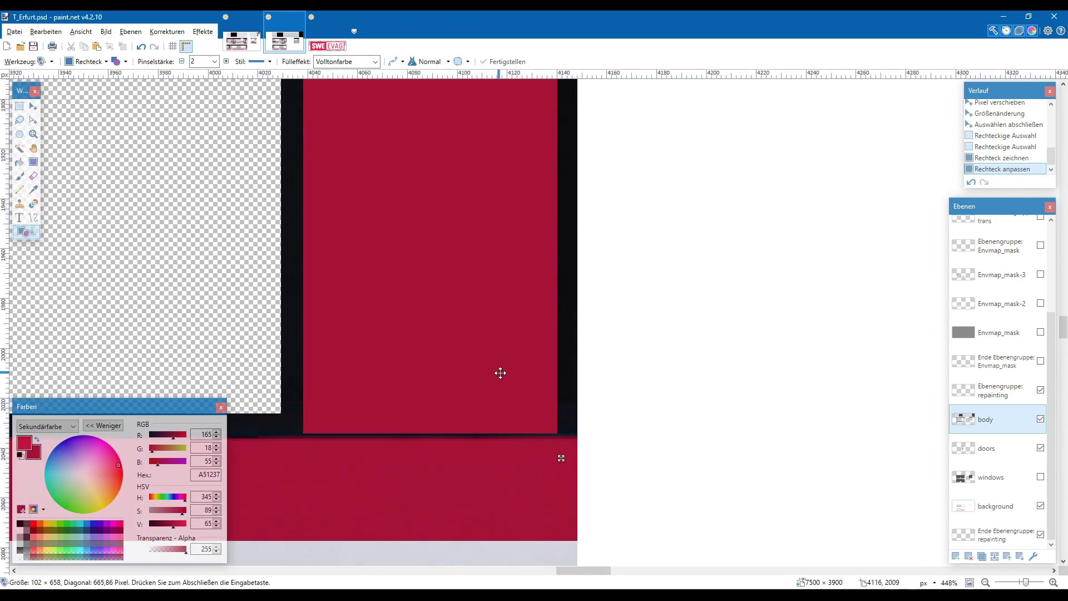
drag(501, 373, 517, 372)
scroll(456, 341, up, 15)
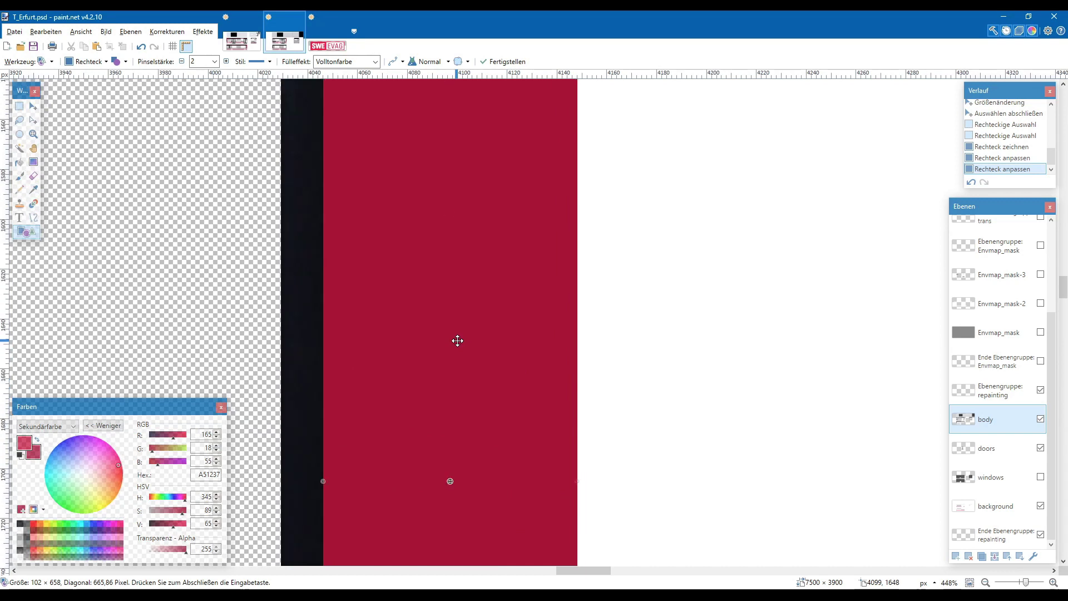
drag(451, 326, 447, 249)
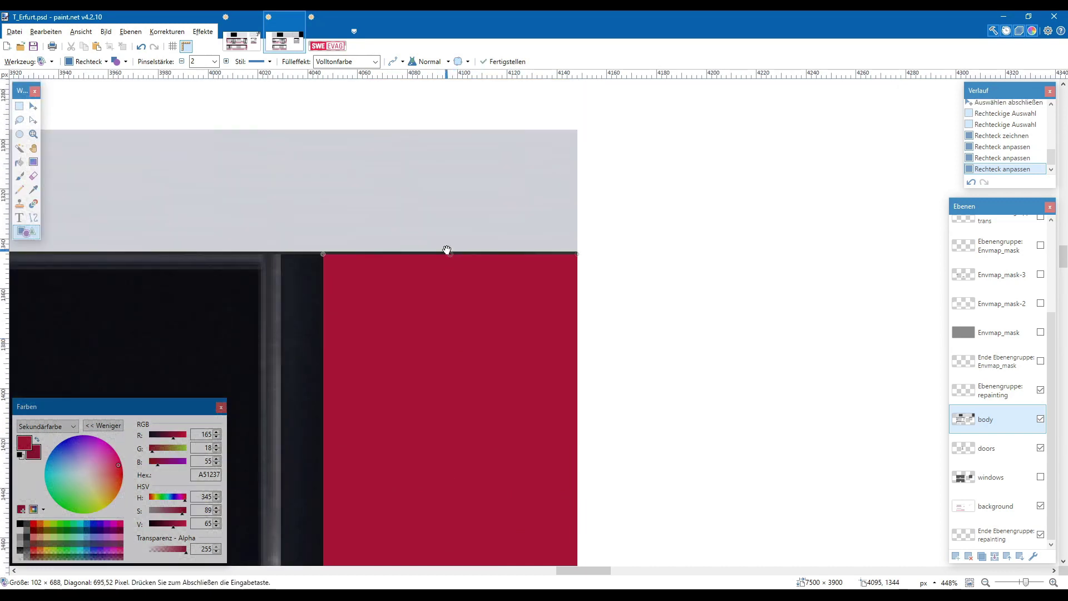
- Undo the last change to the red rectangle and finish the shape
scroll(504, 333, down, 7)
scroll(505, 344, down, 4)
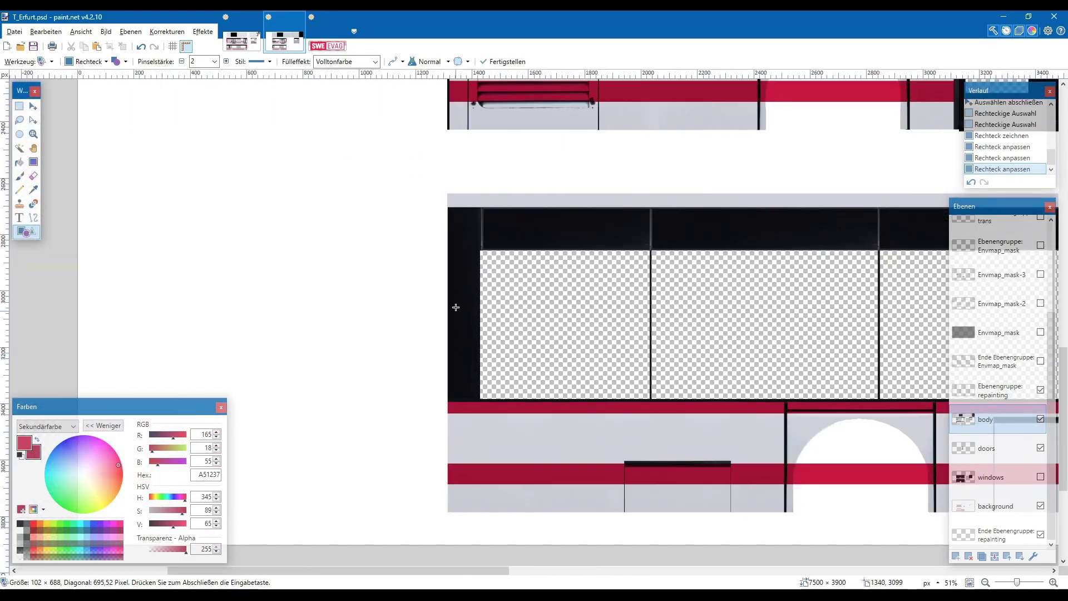
scroll(425, 284, up, 5)
scroll(441, 436, up, 3)
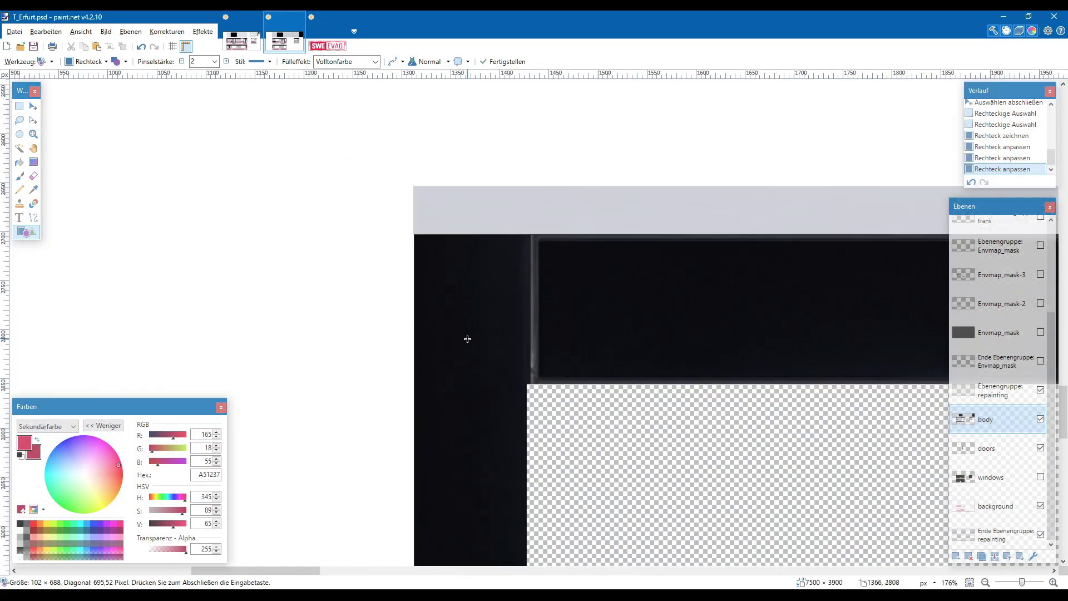
click(511, 270)
key(ctrl+z)
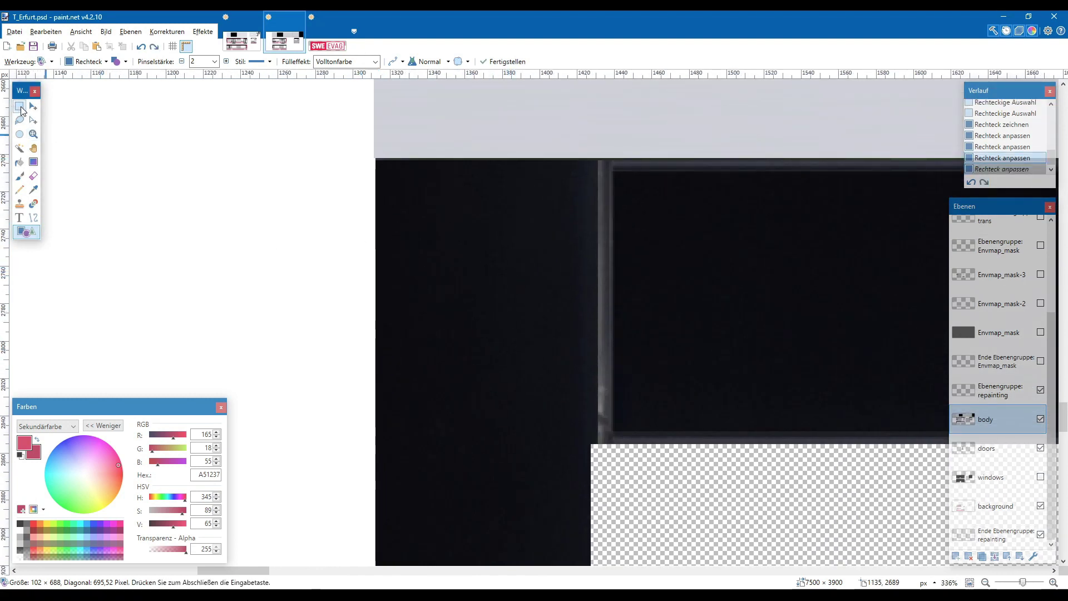
key(Return)
- Draw a filled red rectangle of 107 × 689 px over the lower side view's outer black pillar, from the roof line to the upper stripe
drag(391, 162, 501, 276)
drag(452, 216, 576, 218)
drag(488, 273, 478, 437)
key(ctrl+z)
scroll(525, 417, up, 1)
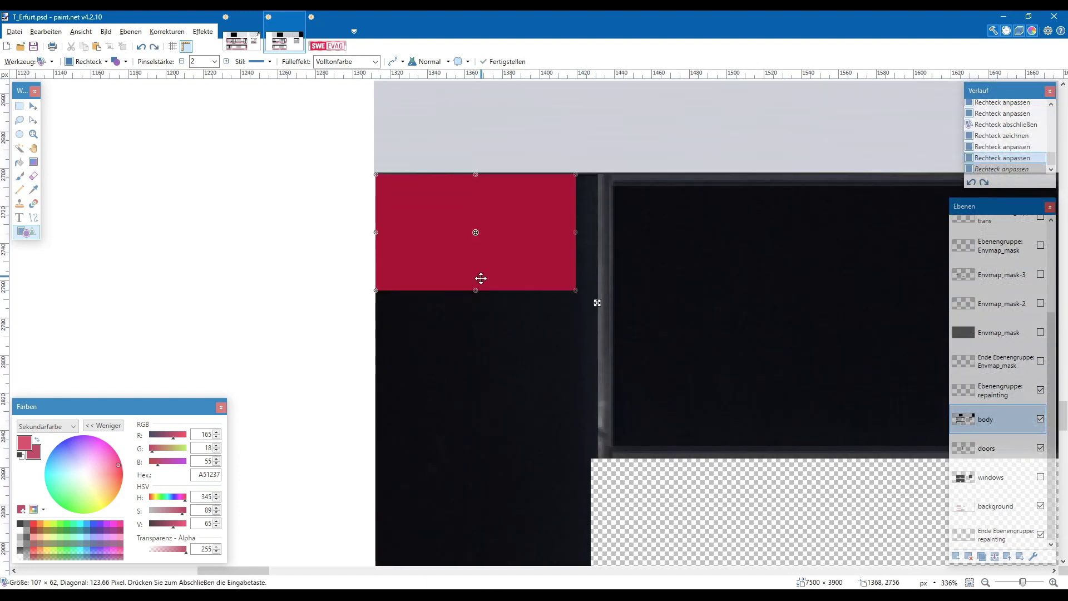
drag(477, 289, 458, 167)
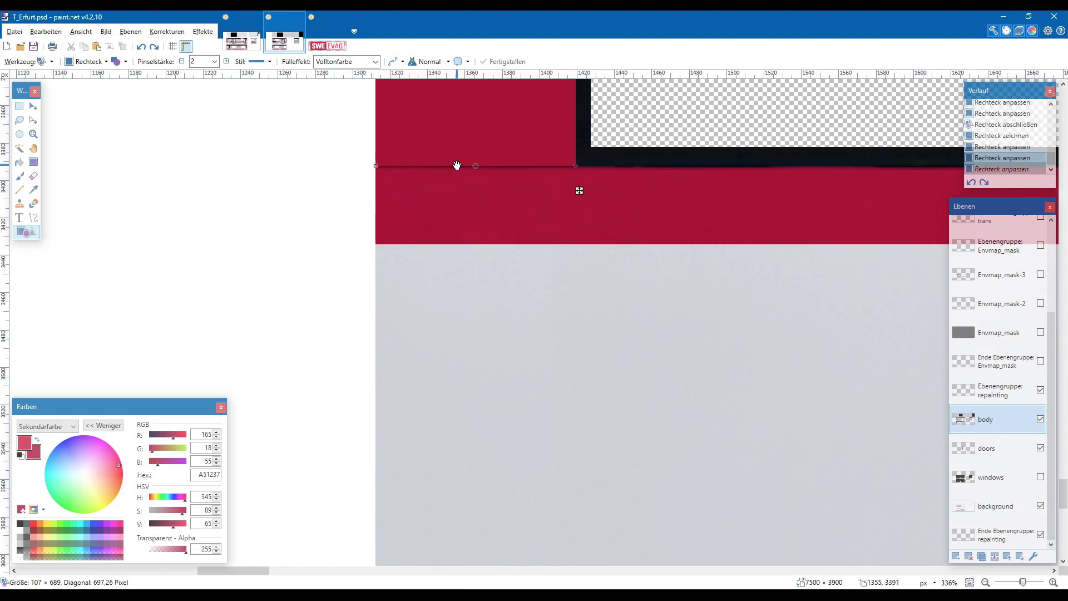
click(19, 106)
click(335, 166)
- On the background layer, draw a filled red rectangle of 2839 × 49 px over the roof edge strip of the lower side view
scroll(406, 193, down, 3)
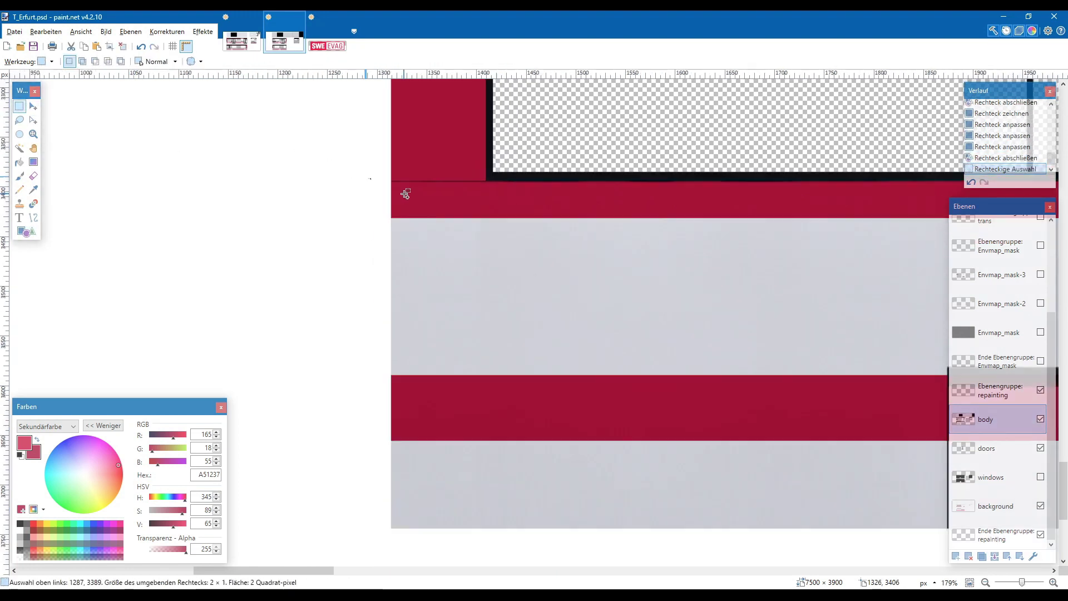
scroll(406, 193, down, 3)
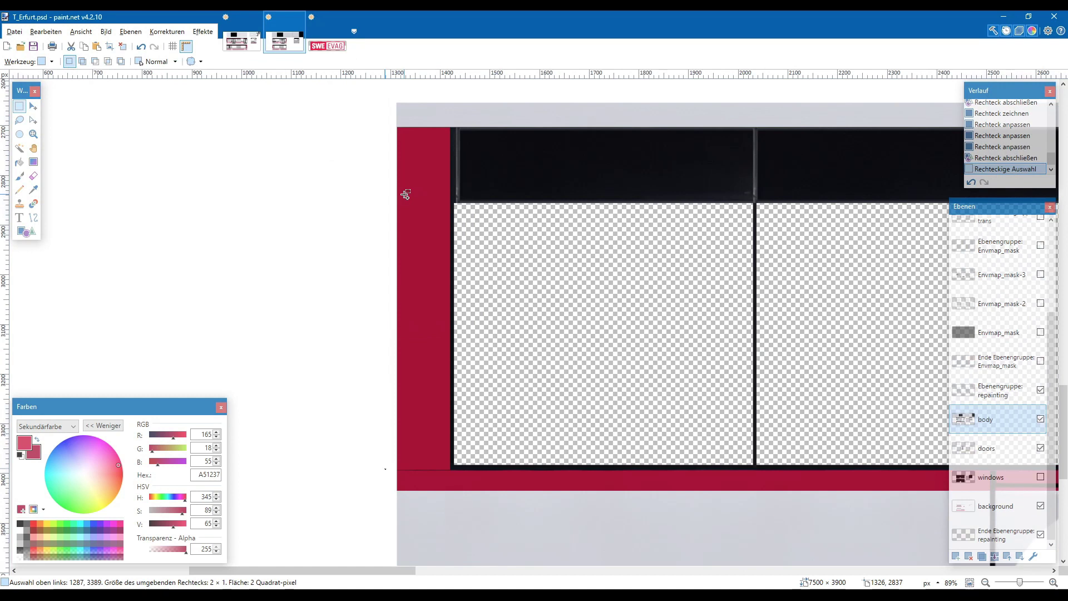
scroll(405, 193, down, 2)
scroll(577, 158, right, 5)
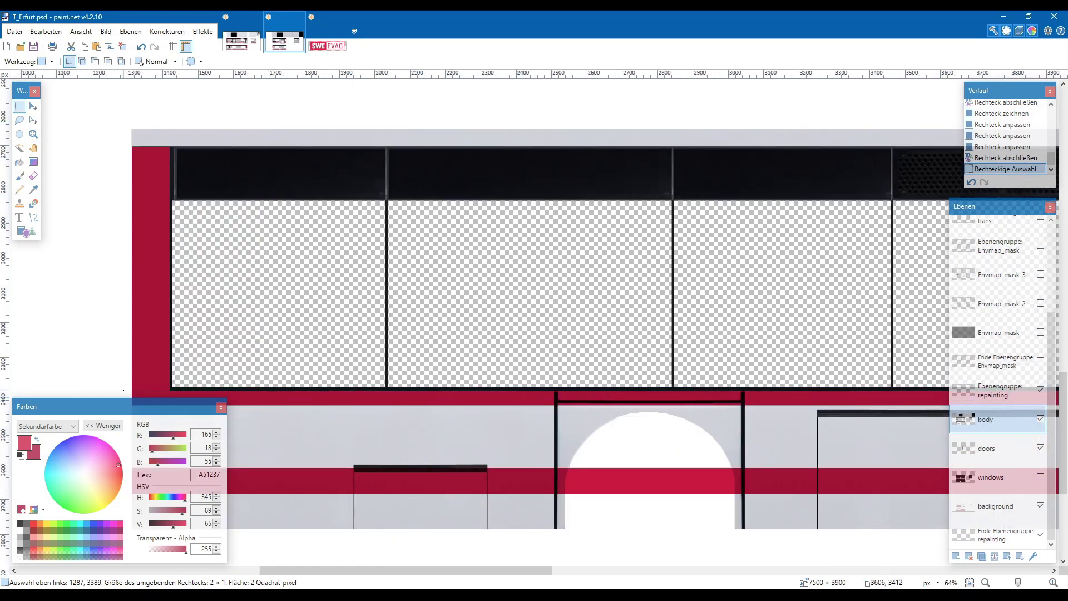
click(996, 505)
scroll(72, 132, up, 2)
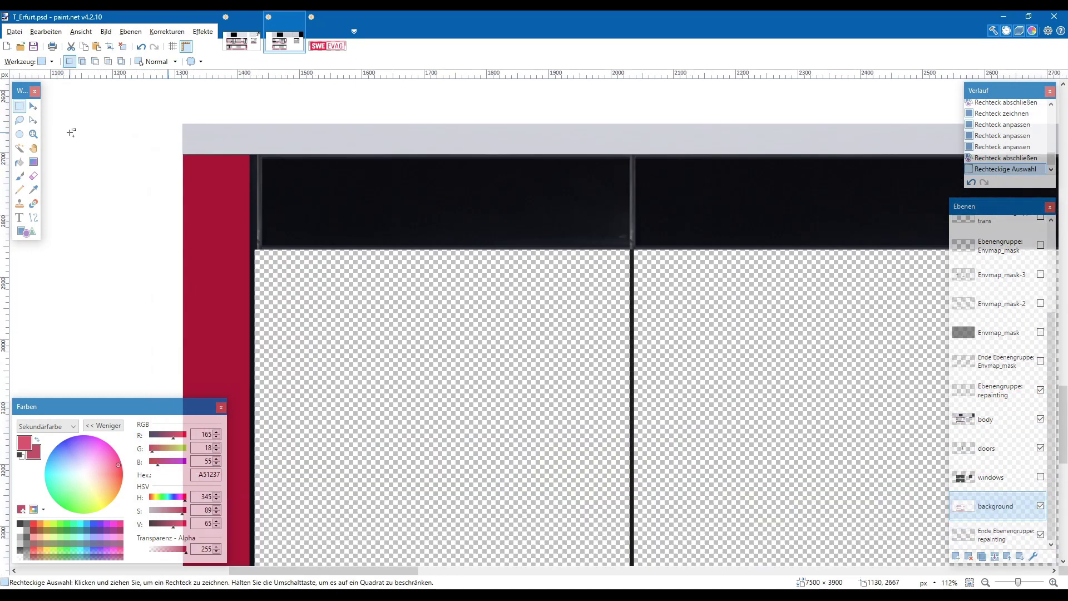
scroll(202, 118, up, 2)
drag(249, 123, 298, 169)
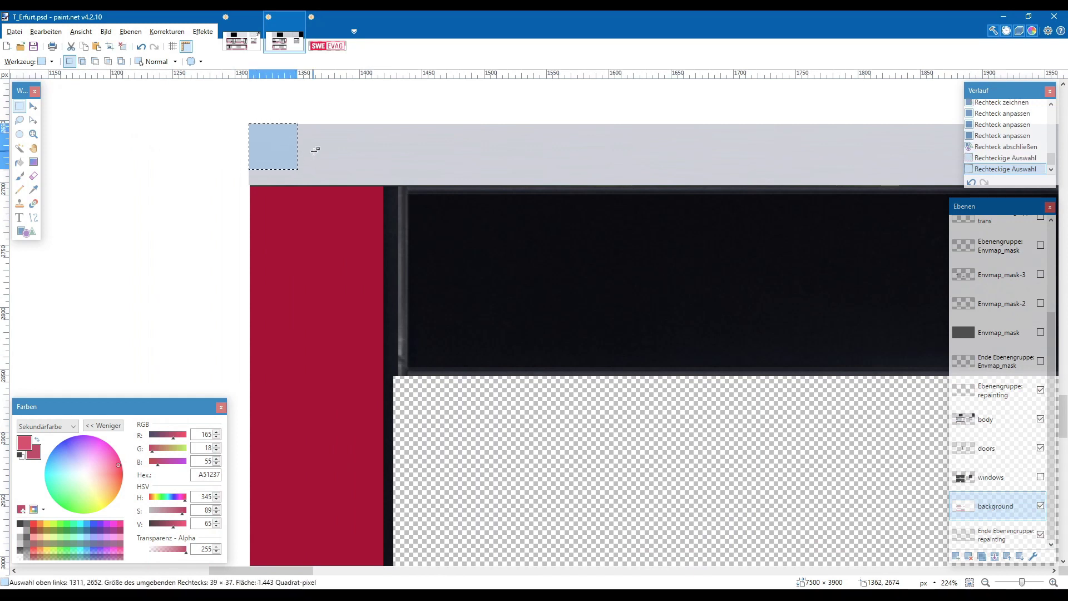
key(o)
mouse_move(248, 126)
mouse_down()
mouse_move(337, 186)
mouse_move(1063, 190)
mouse_up()
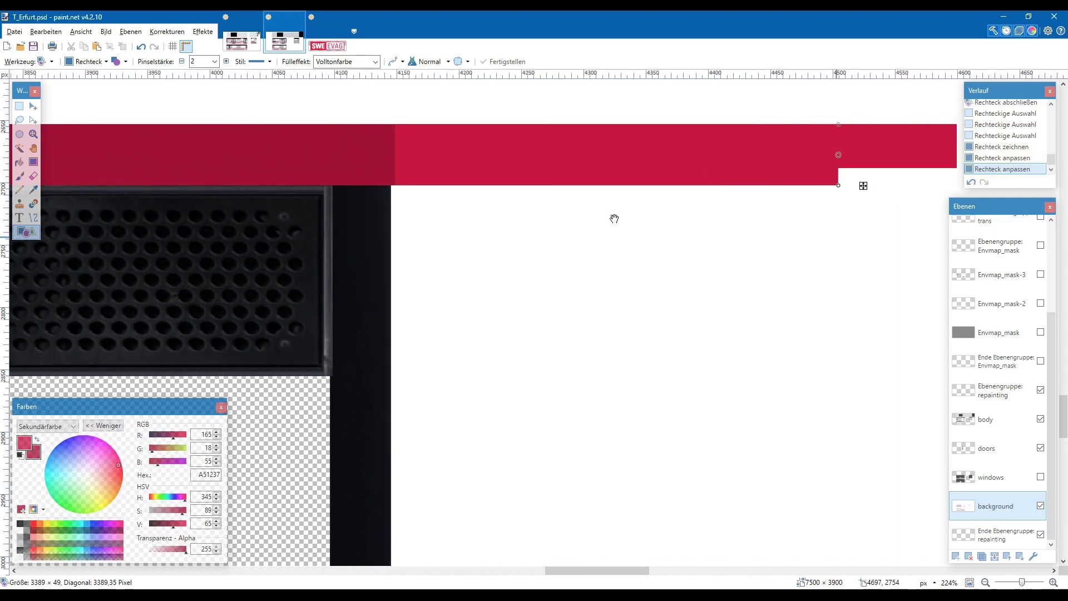
drag(614, 219, 396, 179)
- Cover the upper side view's roof edge strip with a filled red rectangle 49 px high, spanning the full body length, and finish the shape
scroll(415, 177, up, 5)
scroll(415, 178, up, 15)
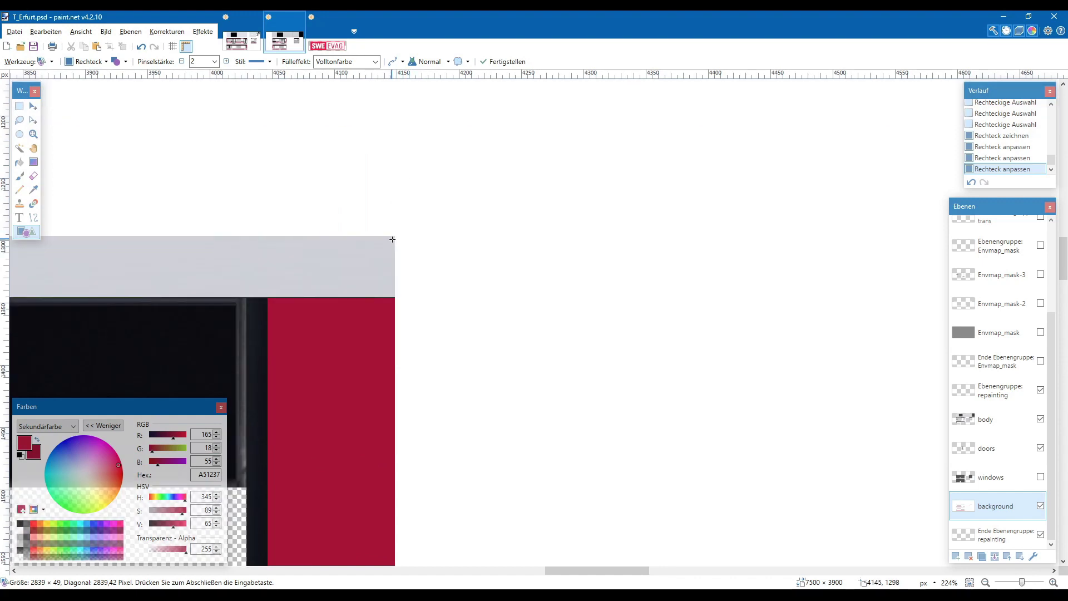
drag(394, 236, 304, 295)
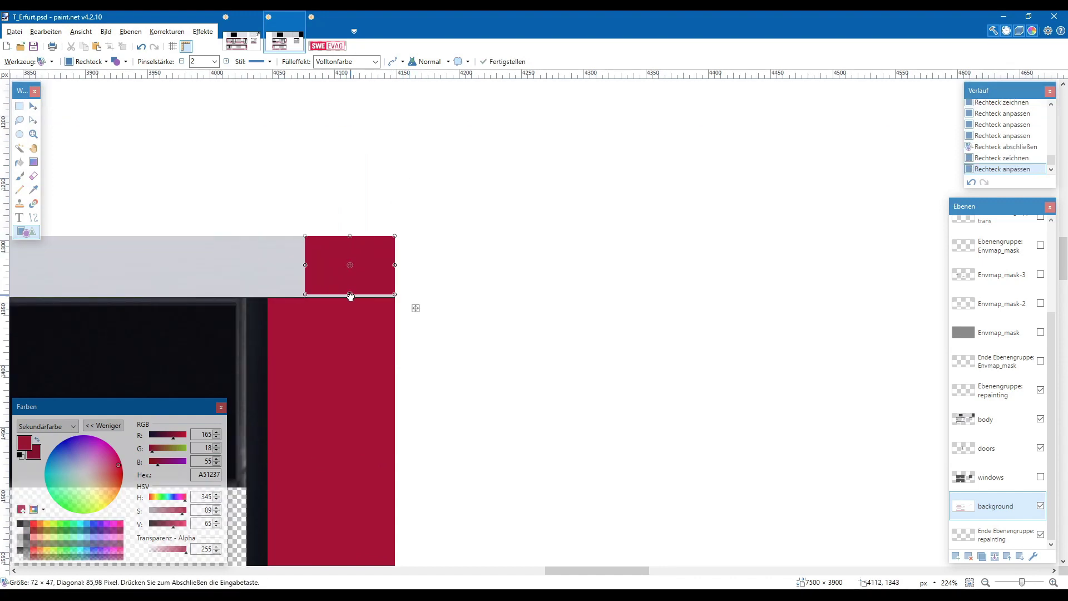
drag(351, 296, 347, 299)
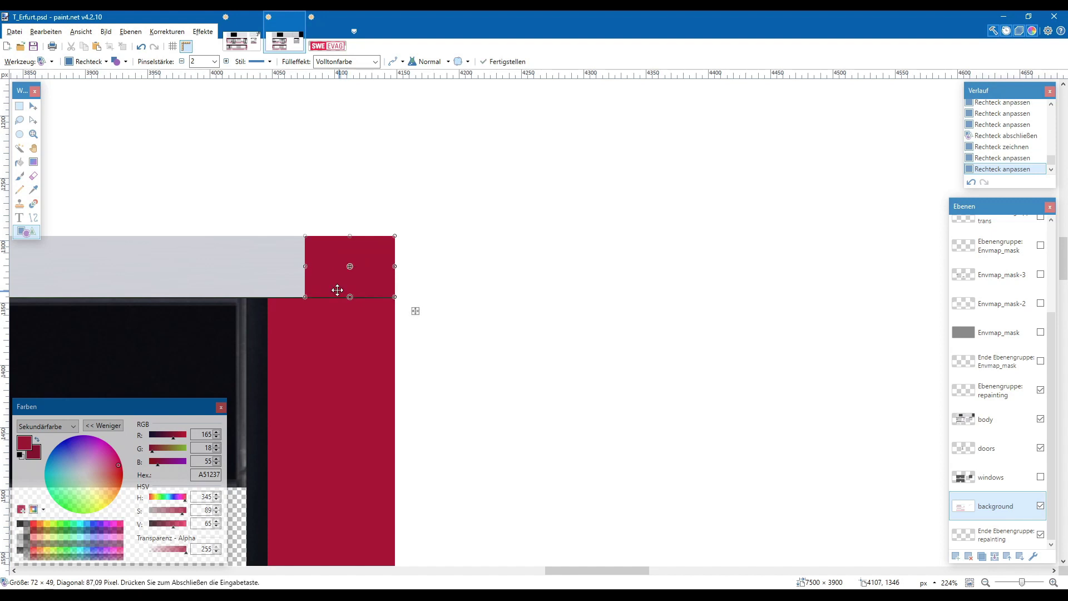
drag(308, 266, 688, 293)
click(19, 106)
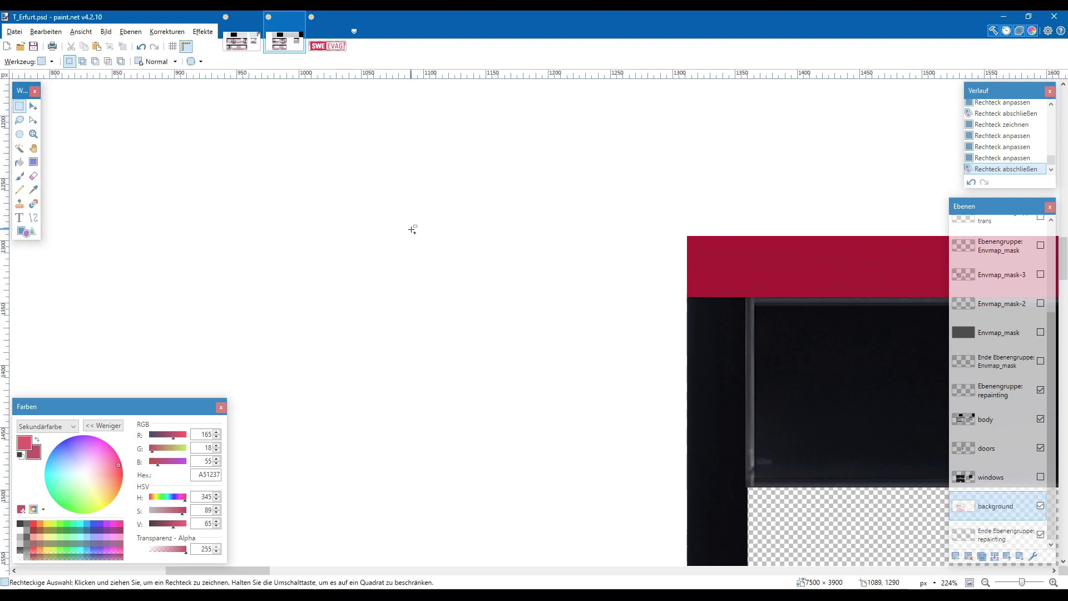
scroll(412, 231, down, 10)
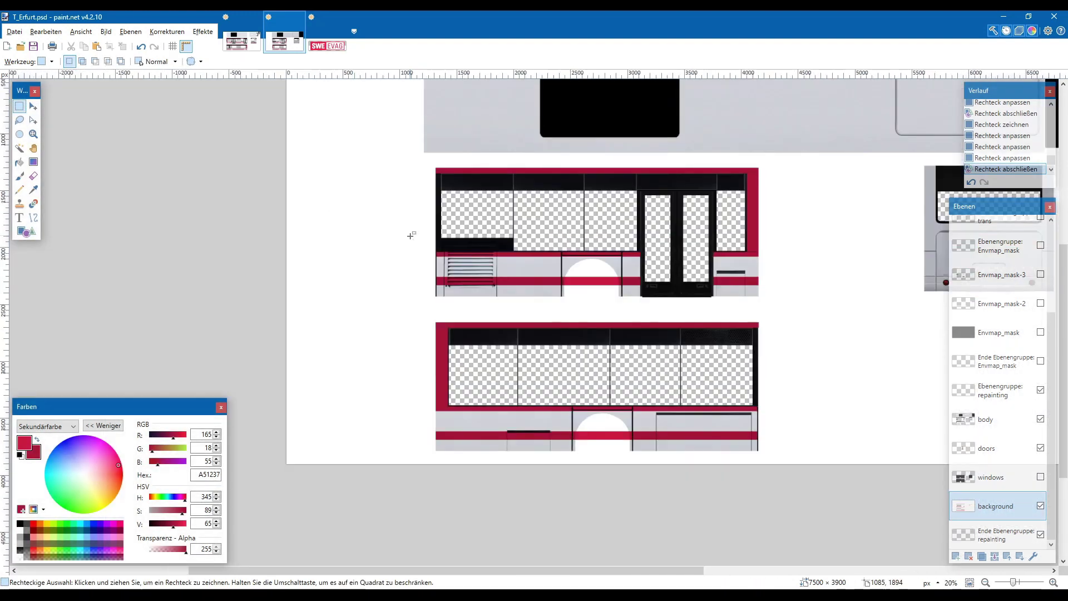
scroll(410, 234, right, 1)
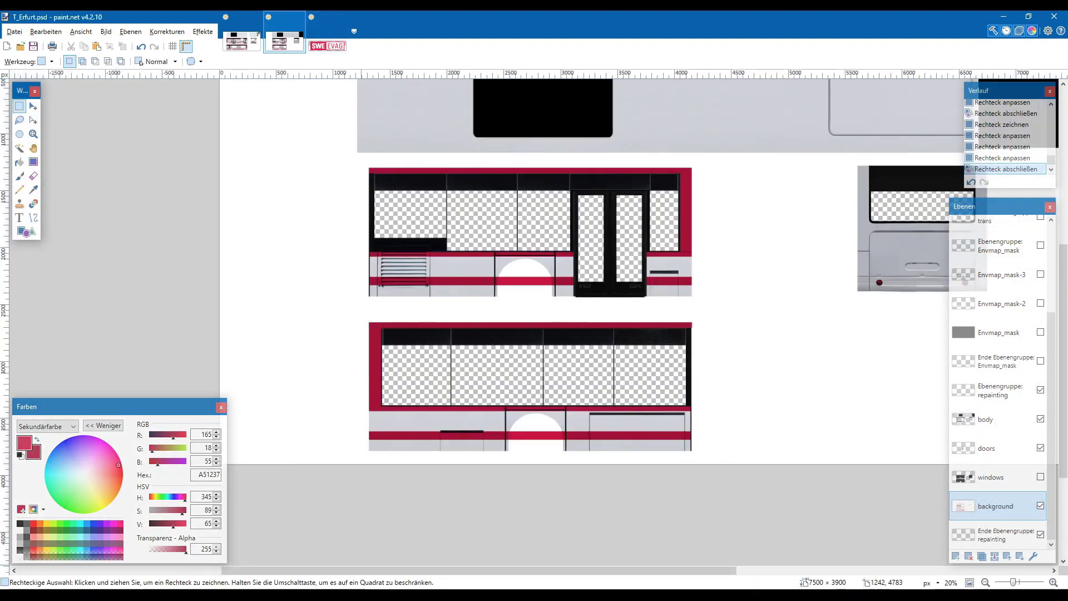
- Switch to Chrome and compare the reference photos of the Erfurt Neoplan N4421 for the remaining livery details, including the rear
key(alt+Tab)
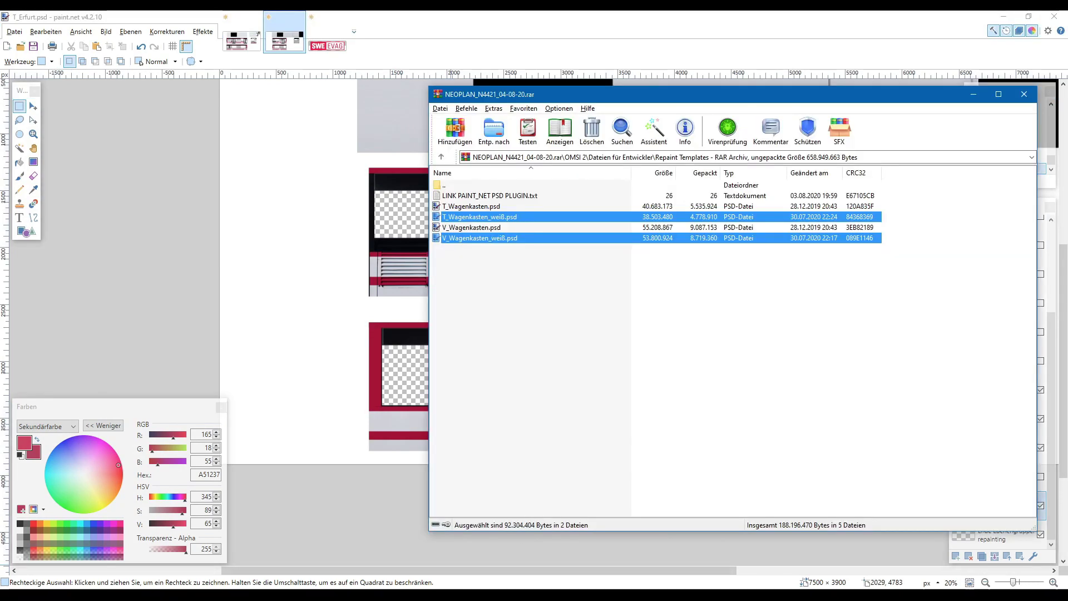
key(alt+Tab)
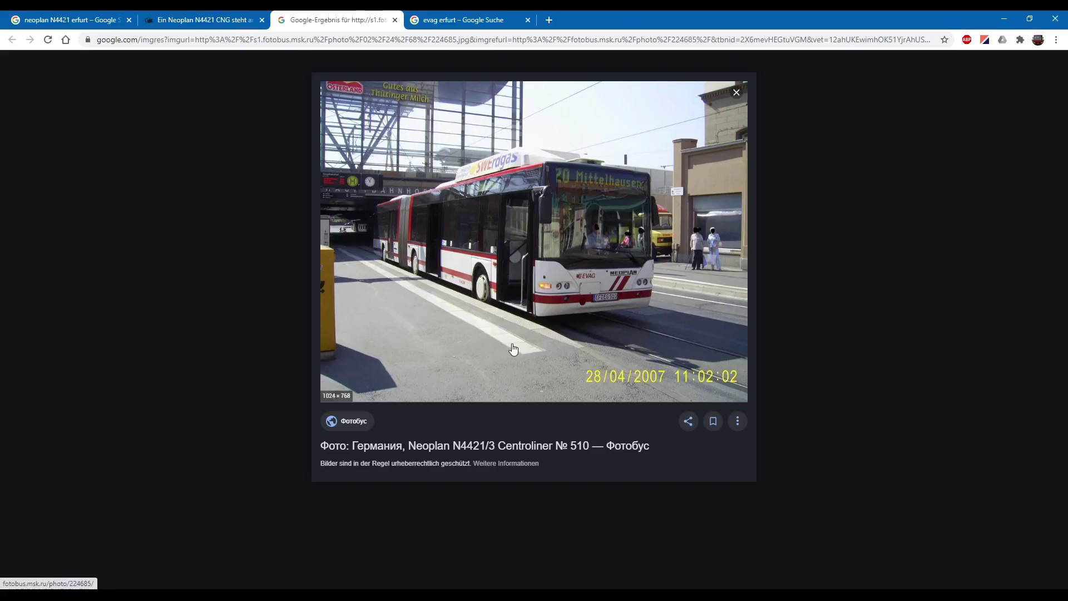
click(466, 16)
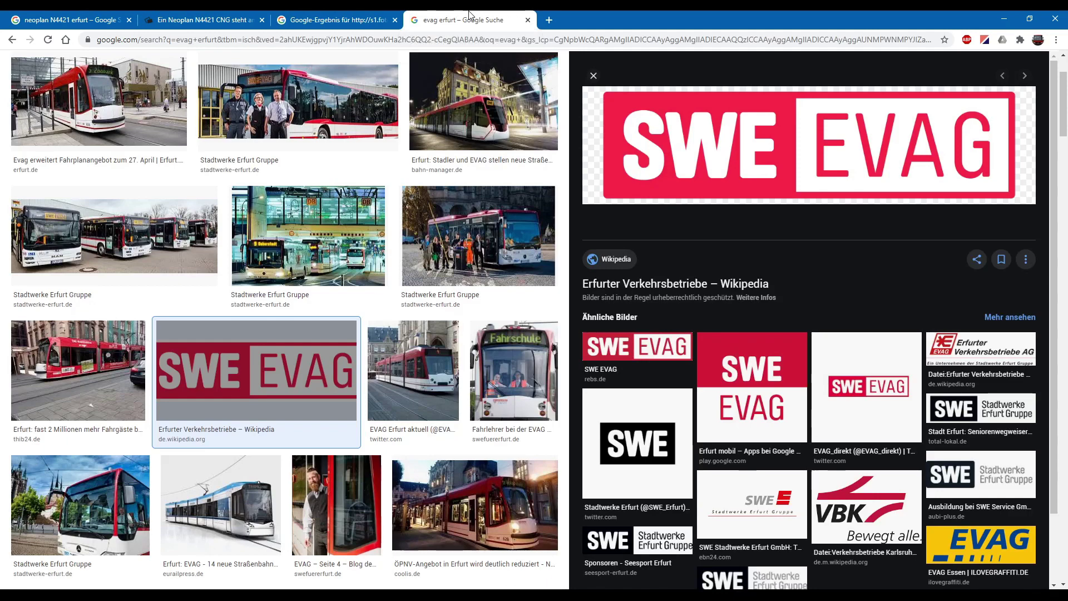
click(242, 17)
click(298, 16)
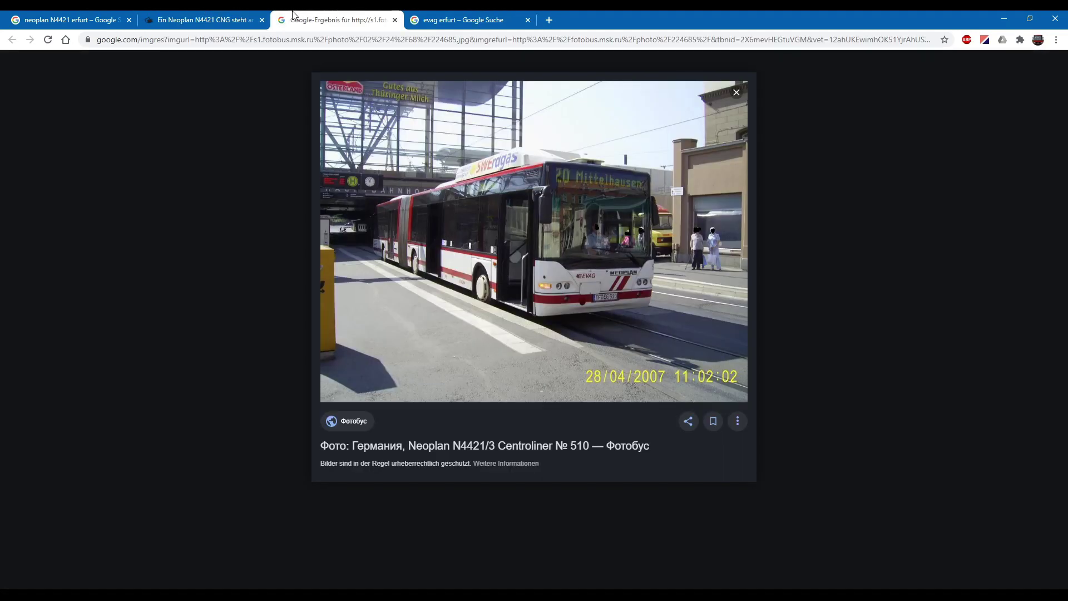
click(117, 16)
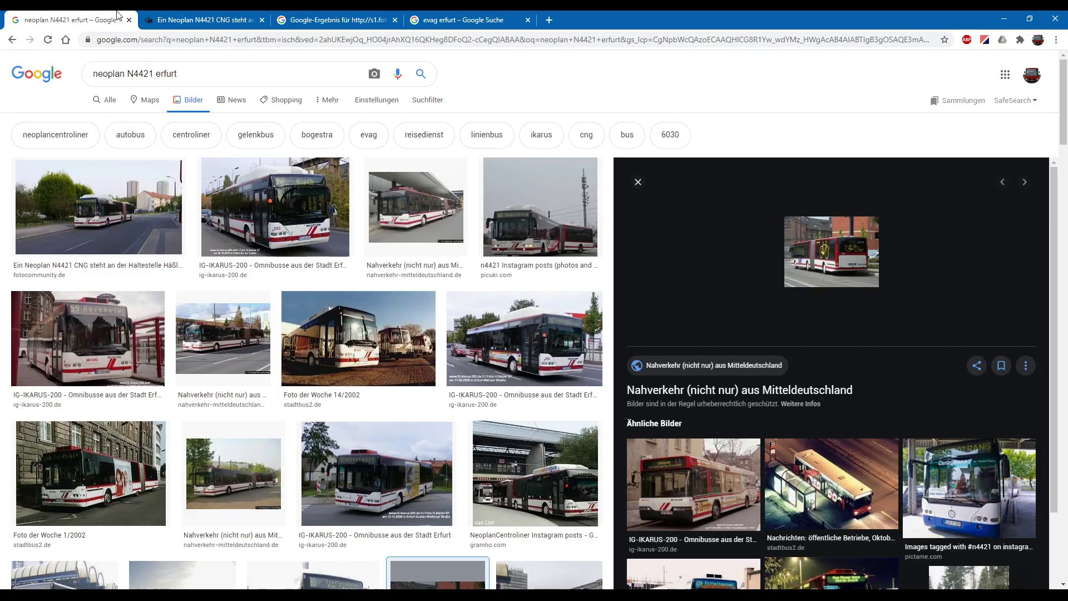
click(156, 15)
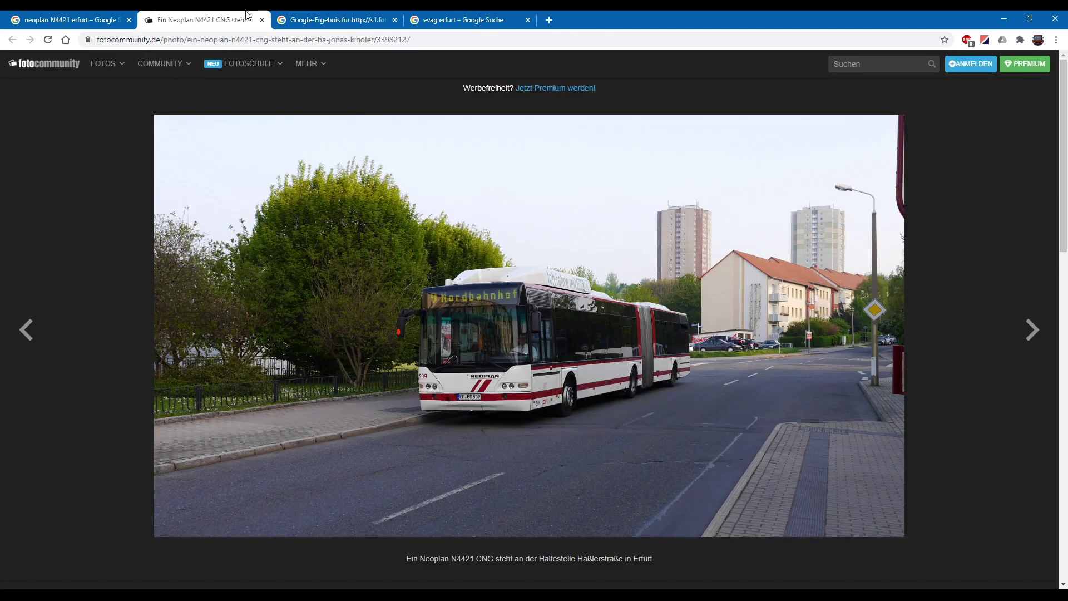
click(281, 15)
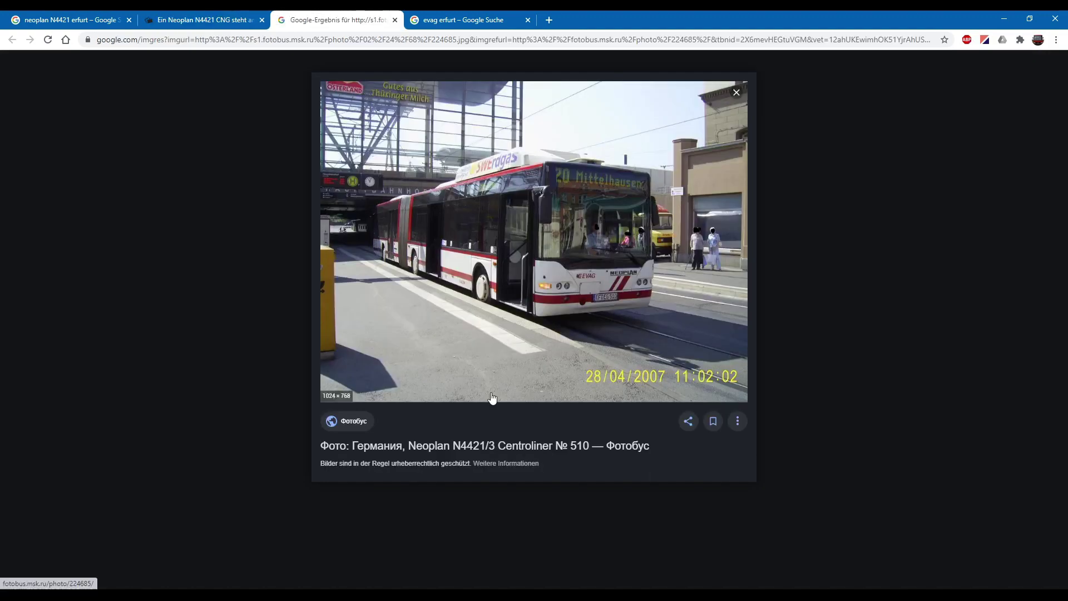
click(189, 17)
click(98, 16)
click(191, 17)
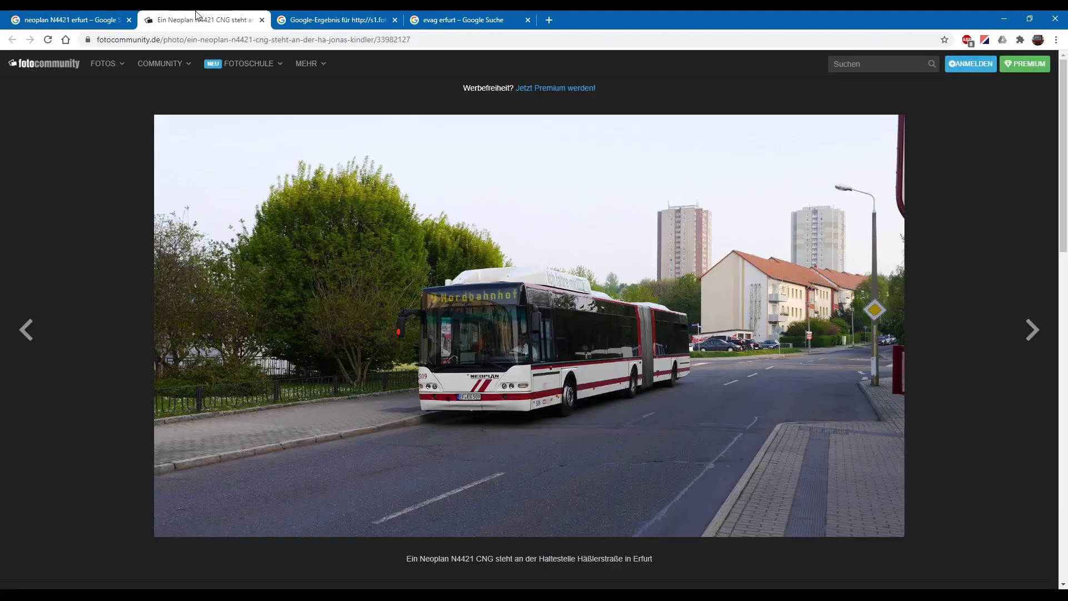
click(100, 17)
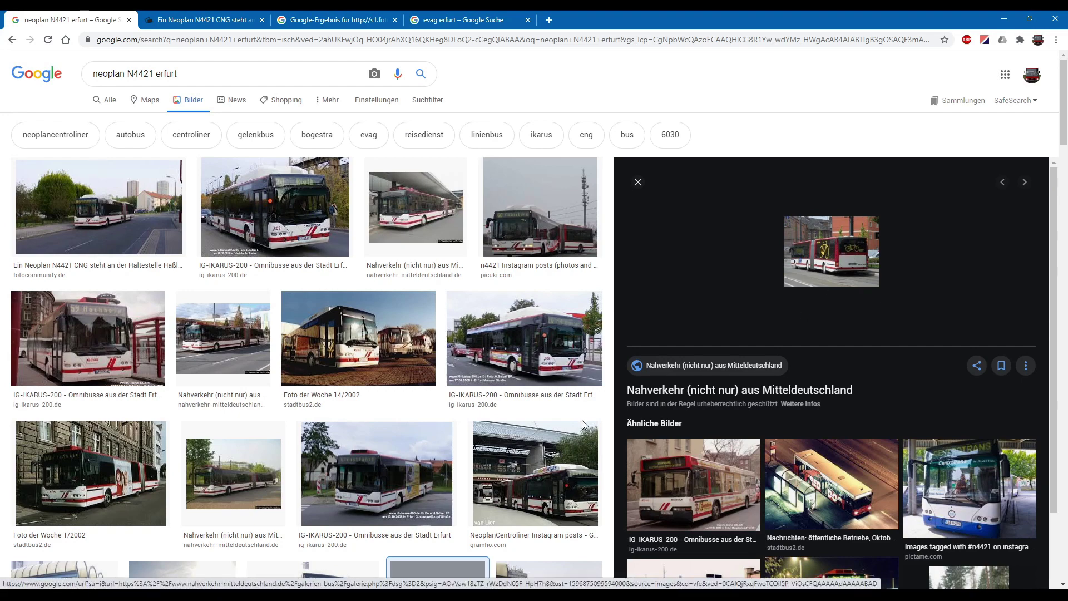
key(alt+Tab)
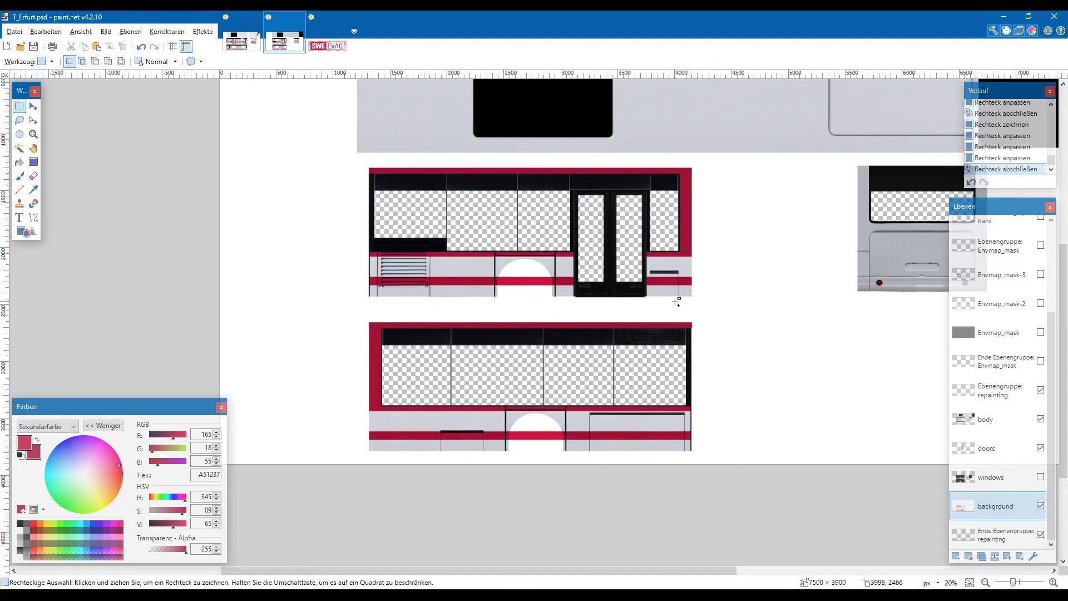
- Examine the rear view in the texture and compare it with the reference photo of the bus's rear
scroll(676, 301, up, 2)
scroll(728, 326, right, 3)
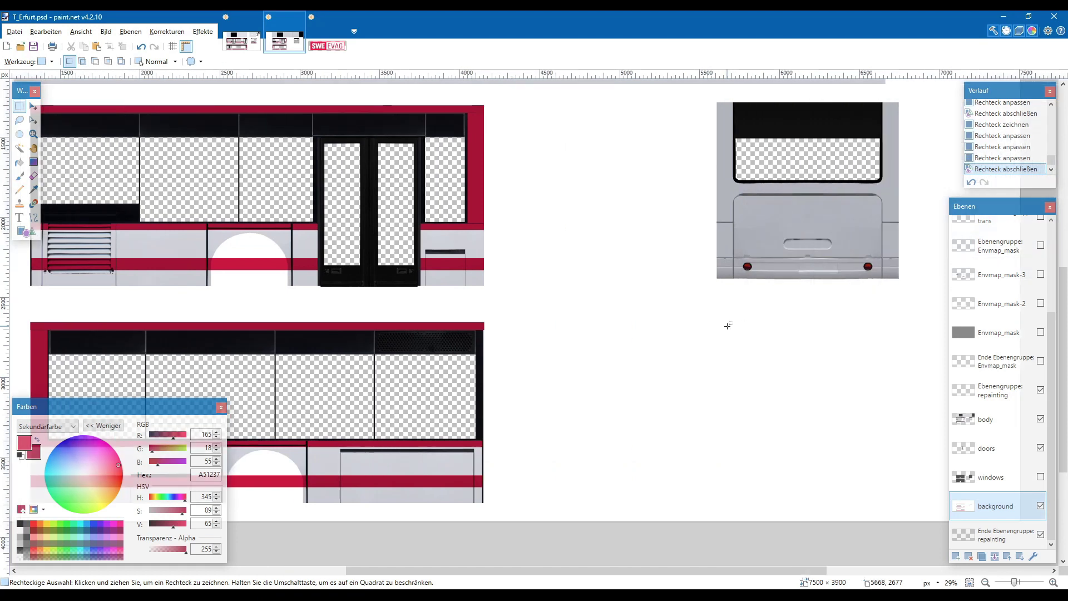
scroll(827, 166, up, 4)
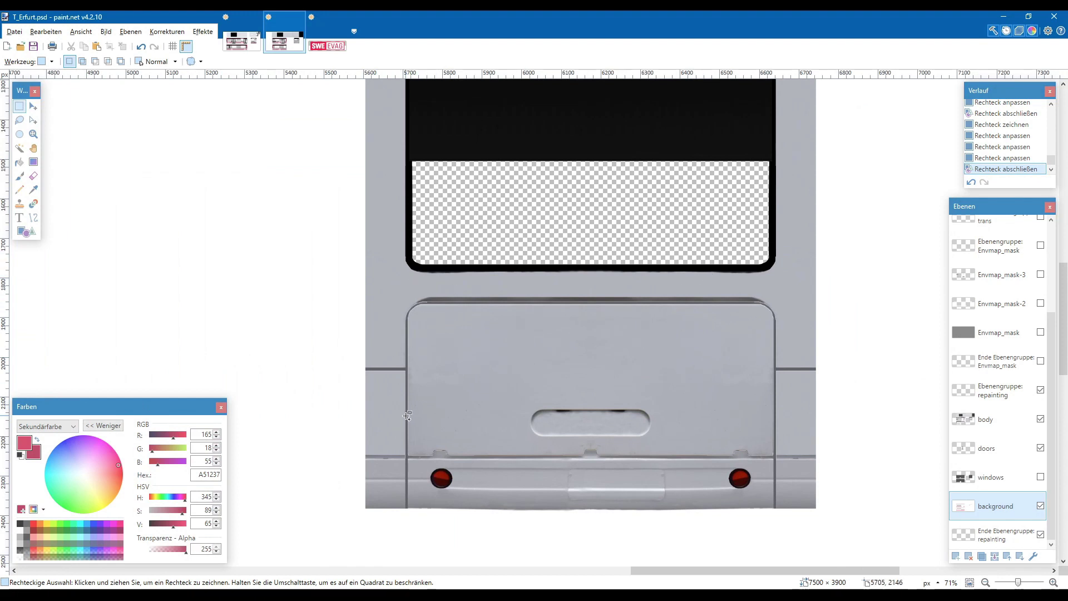
scroll(342, 433, down, 3)
scroll(343, 436, down, 1)
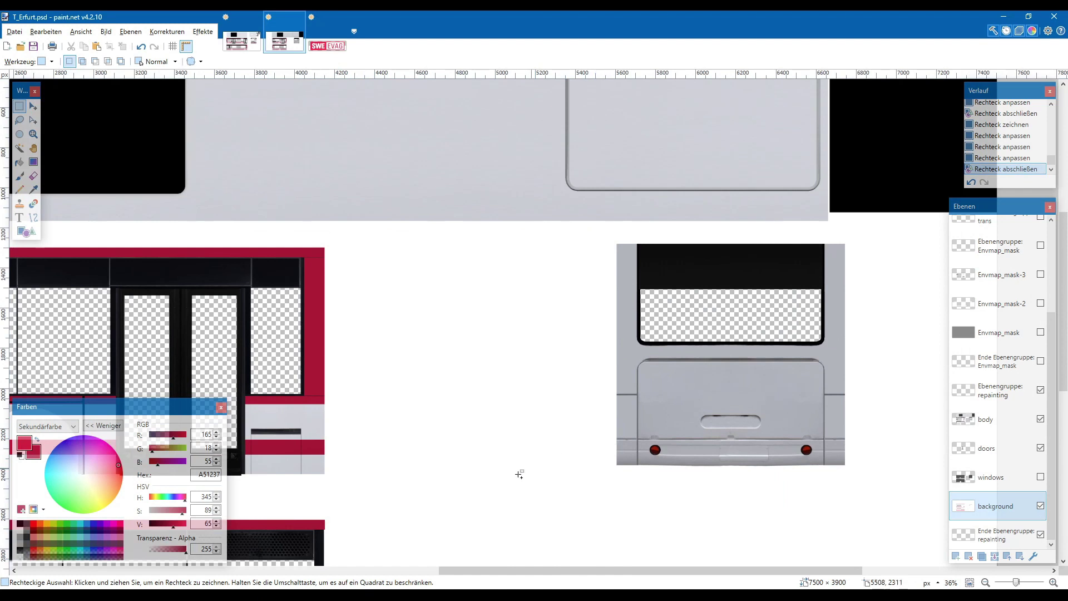
scroll(452, 462, up, 3)
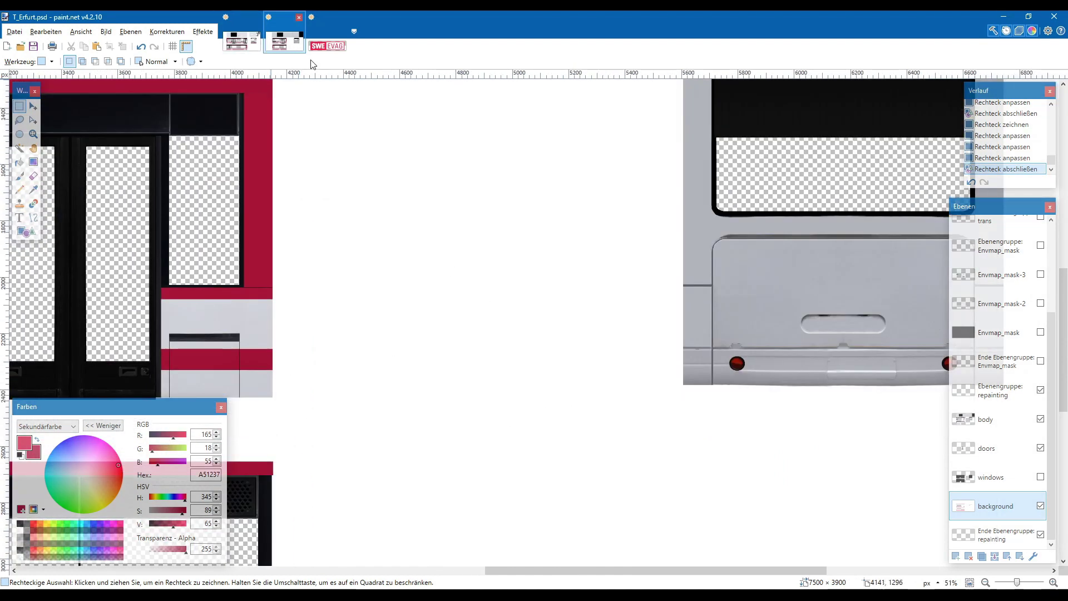
key(alt+Tab)
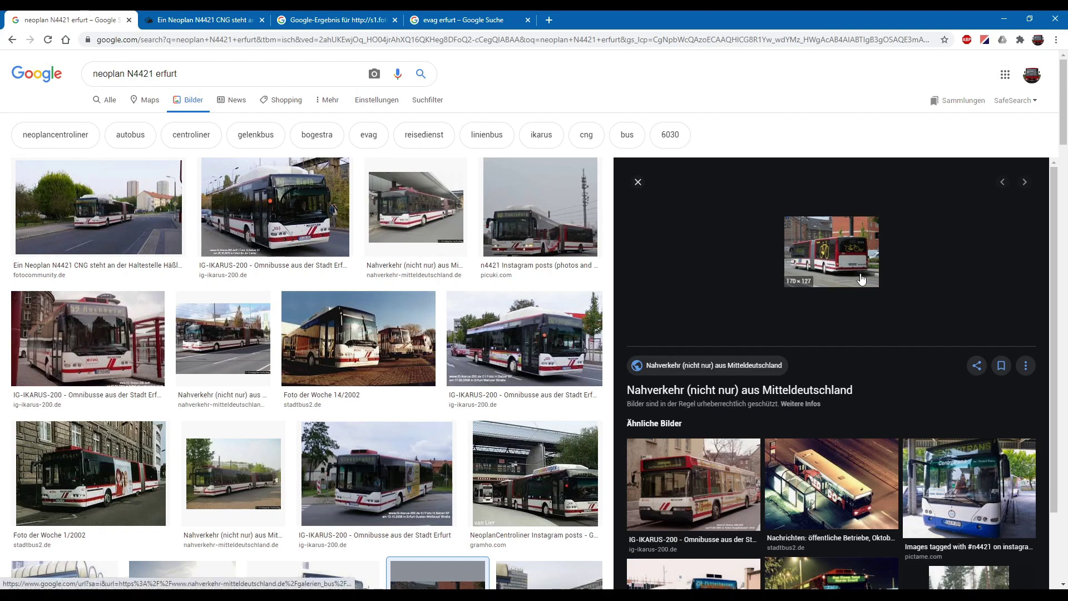
key(alt+Tab)
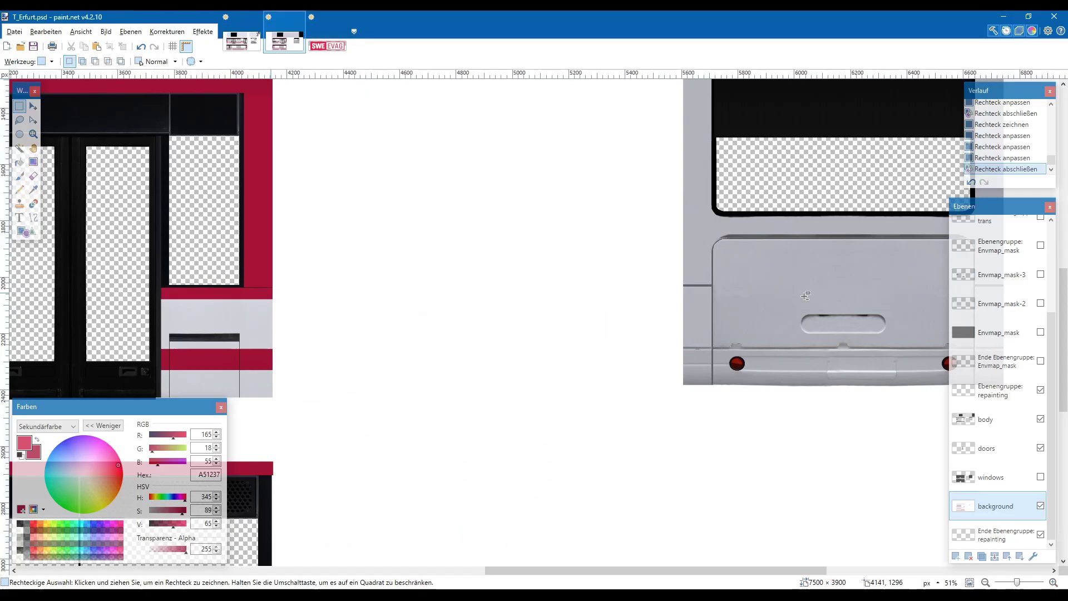
- Draw a filled red rectangle of about 25 × 74 px continuing the upper side view's lower stripe past the body's outer edge
scroll(296, 356, up, 4)
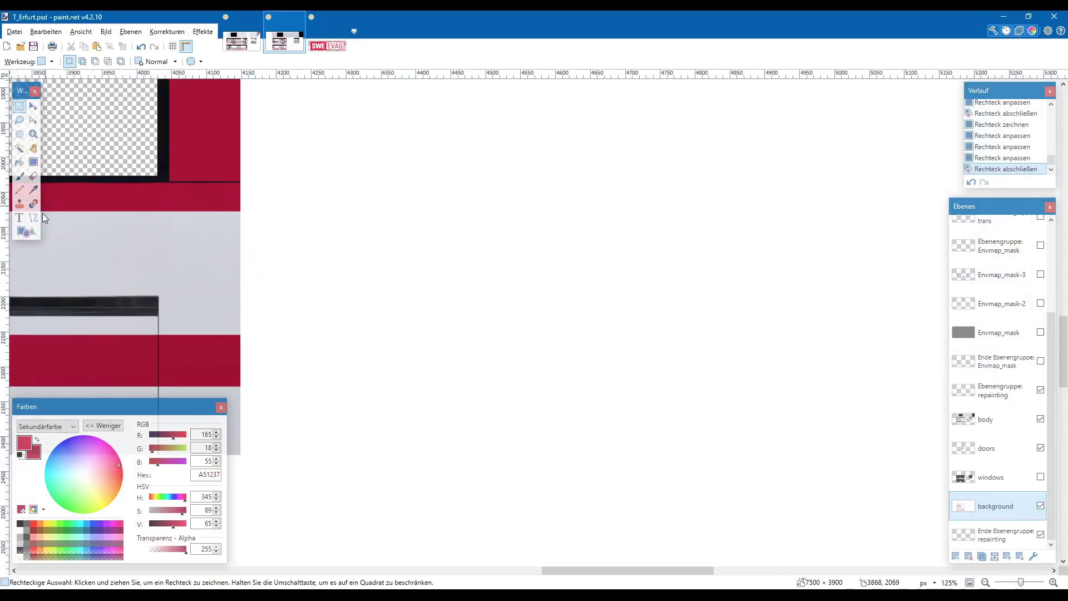
click(26, 231)
scroll(218, 344, up, 3)
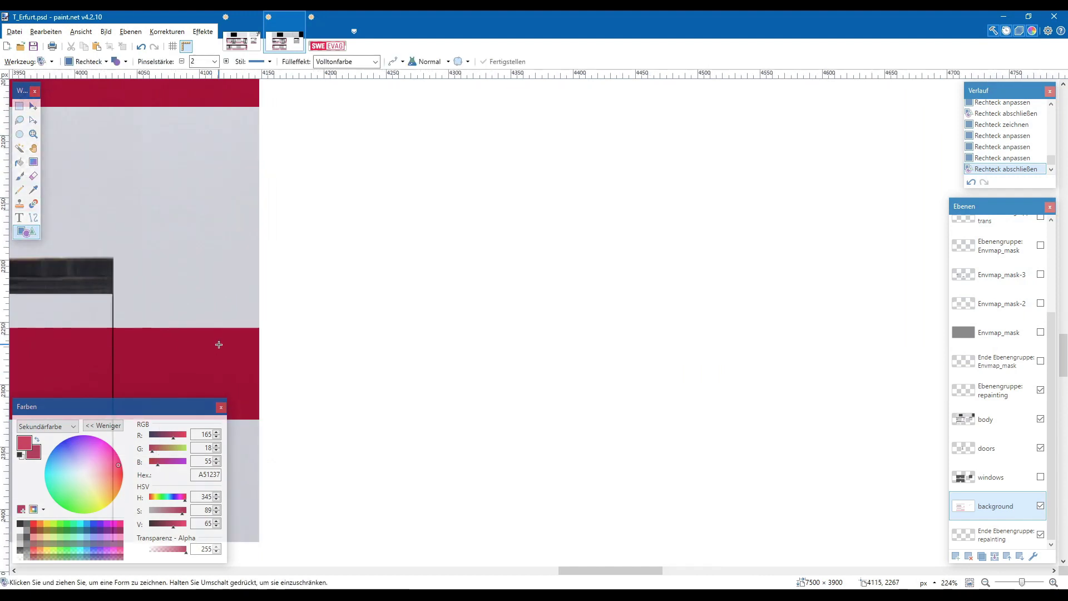
scroll(218, 345, up, 3)
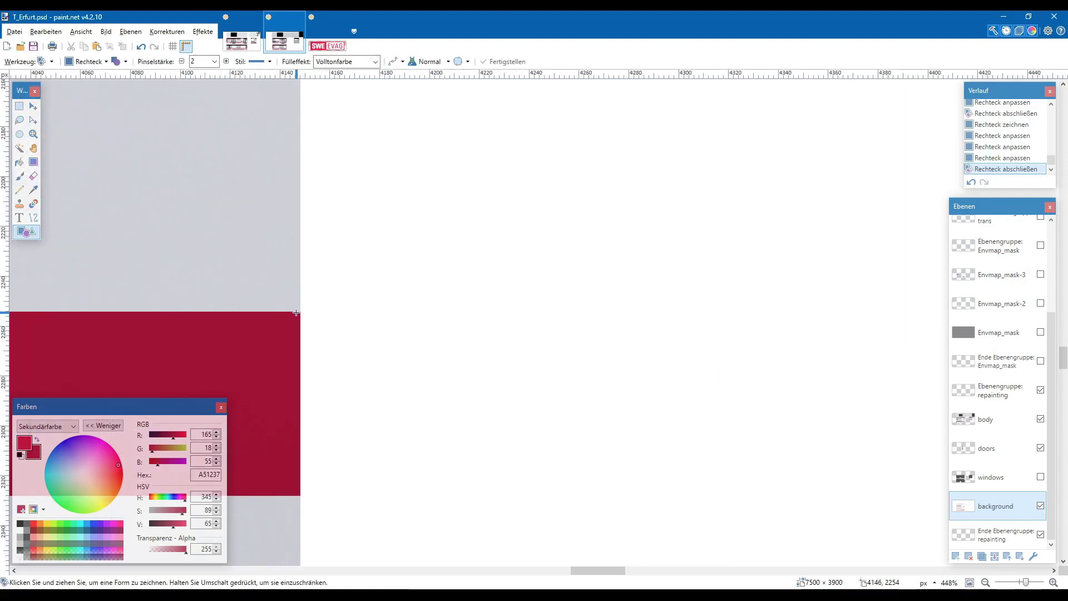
drag(296, 312, 356, 494)
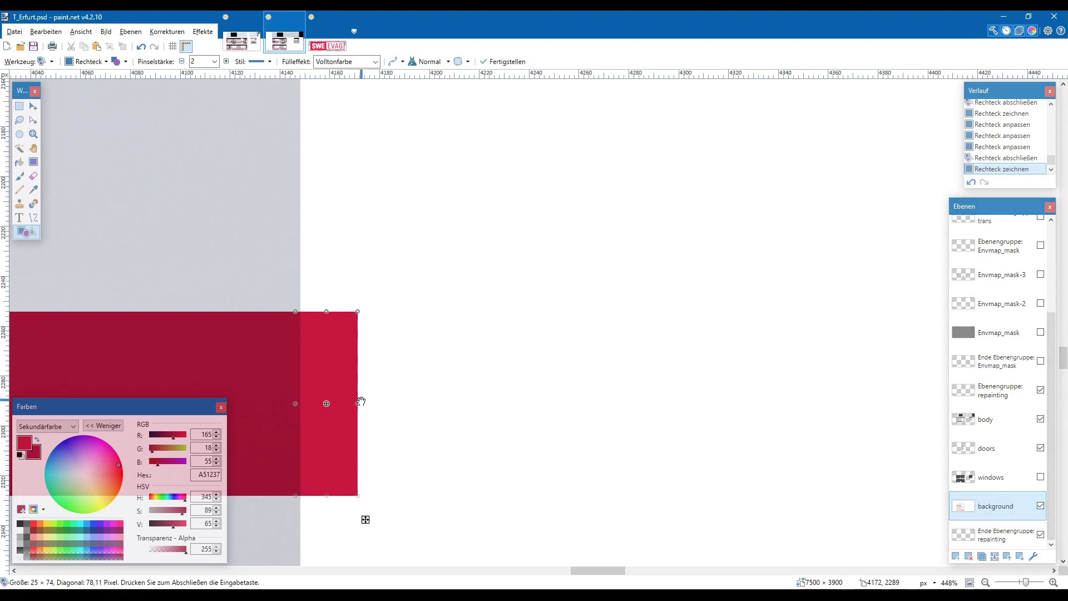
- Stretch the red rectangle horizontally to 2597 × 74 px so it runs from the side view across the rear view
drag(361, 401, 745, 371)
key(ctrl+z)
ctrl+scroll(745, 370, down, 5)
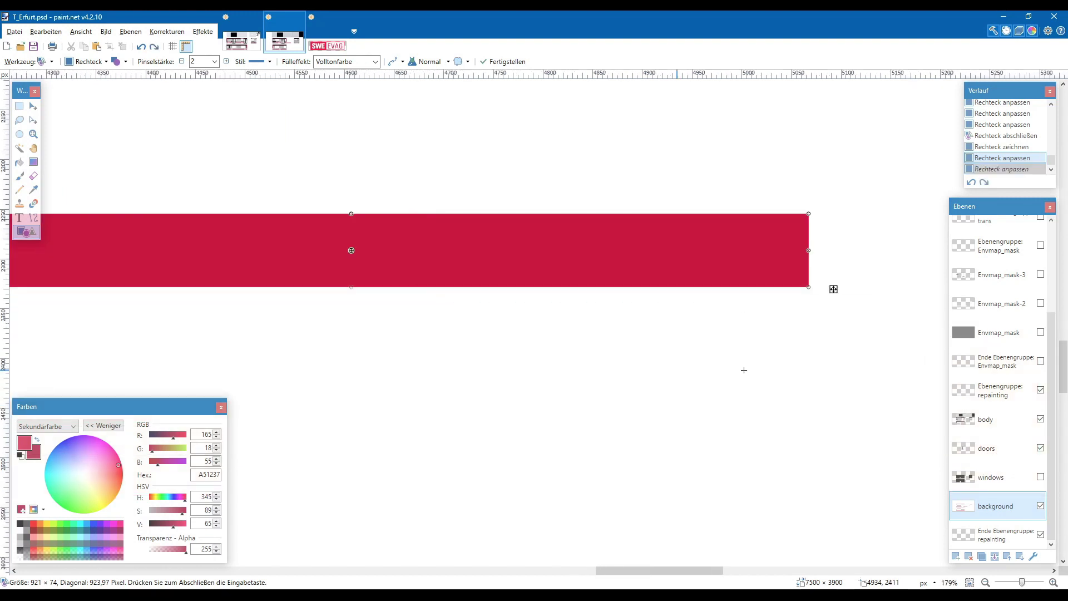
scroll(744, 370, right, 3)
scroll(744, 370, down, 3)
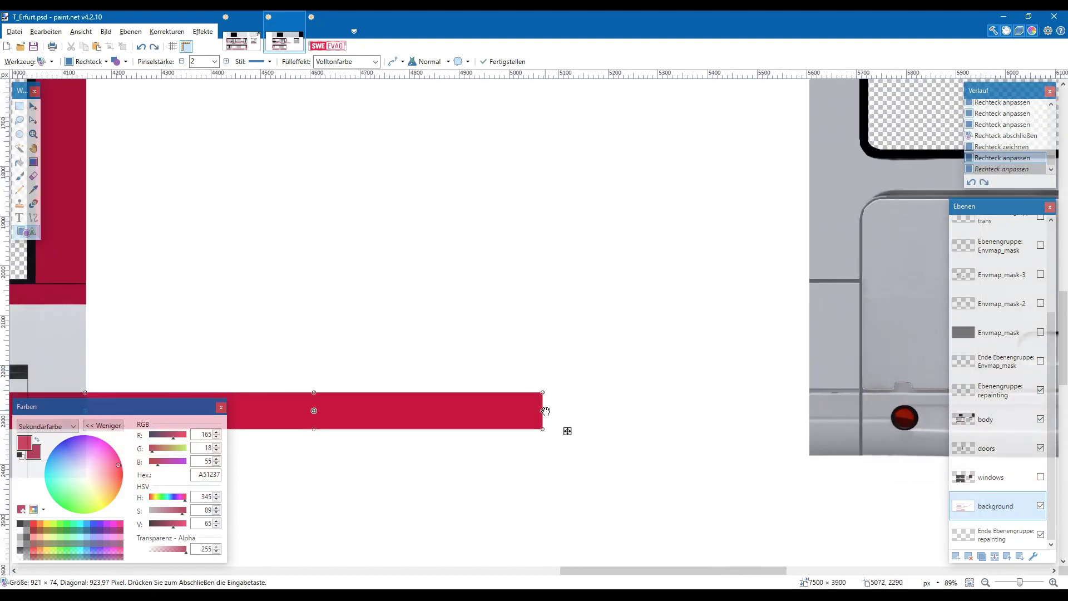
drag(545, 411, 755, 431)
scroll(557, 423, left, 10)
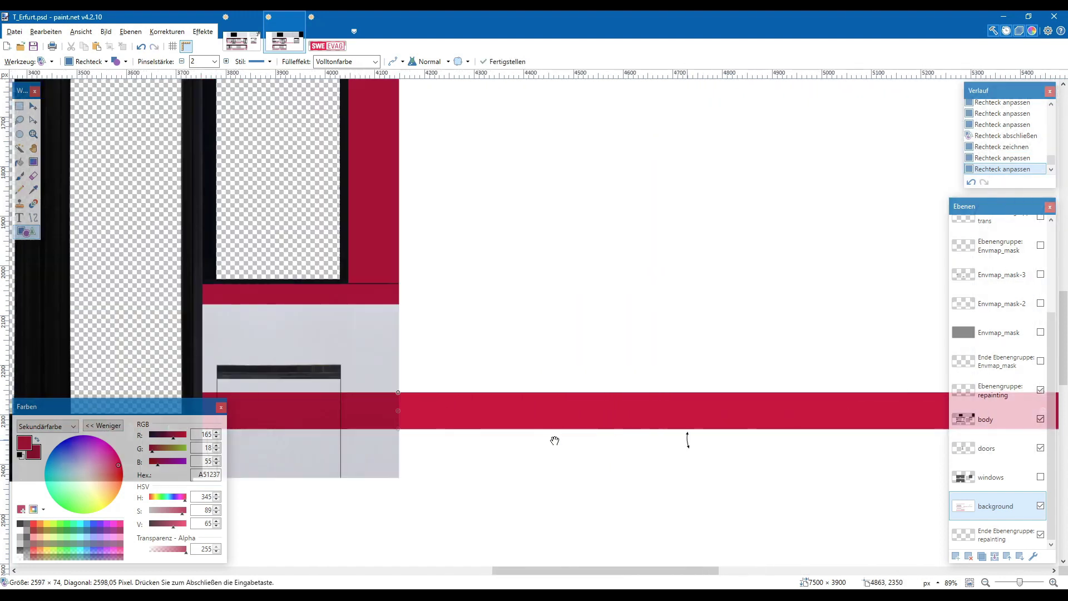
- Shorten the red stripe rectangle to 1140 × 74 px so it spans only the width of the bus's rear view
drag(533, 409, 689, 437)
scroll(689, 439, right, 4)
scroll(603, 430, up, 2)
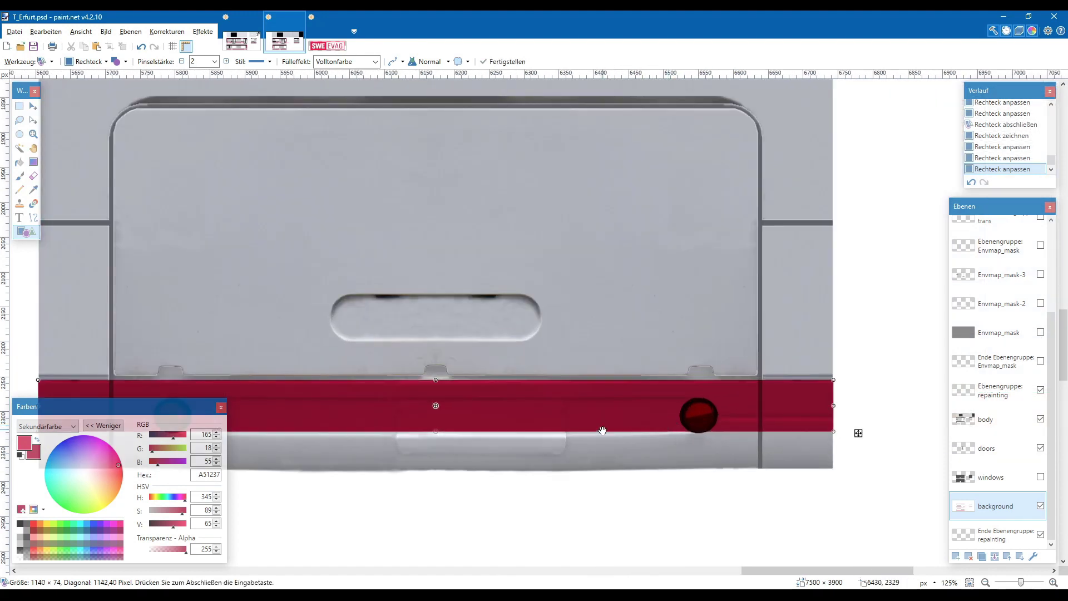
scroll(603, 431, left, 2)
scroll(602, 430, left, 2)
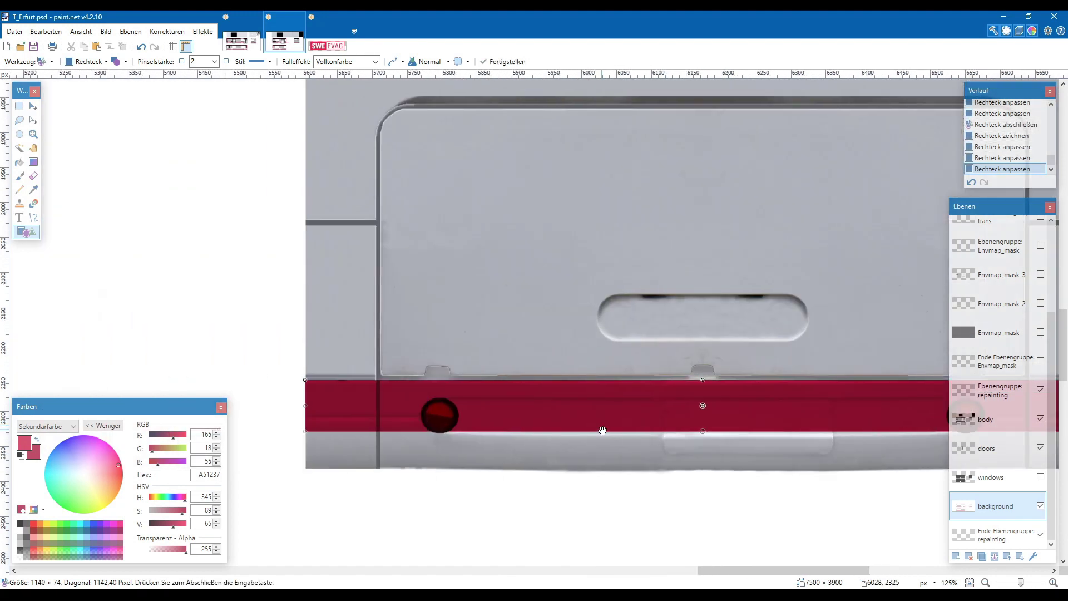
- Draw a filled red rectangle of about 99 × 762 px over the left pillar beside the rear window, down to the horizontal seam
scroll(603, 430, right, 3)
scroll(602, 430, up, 3)
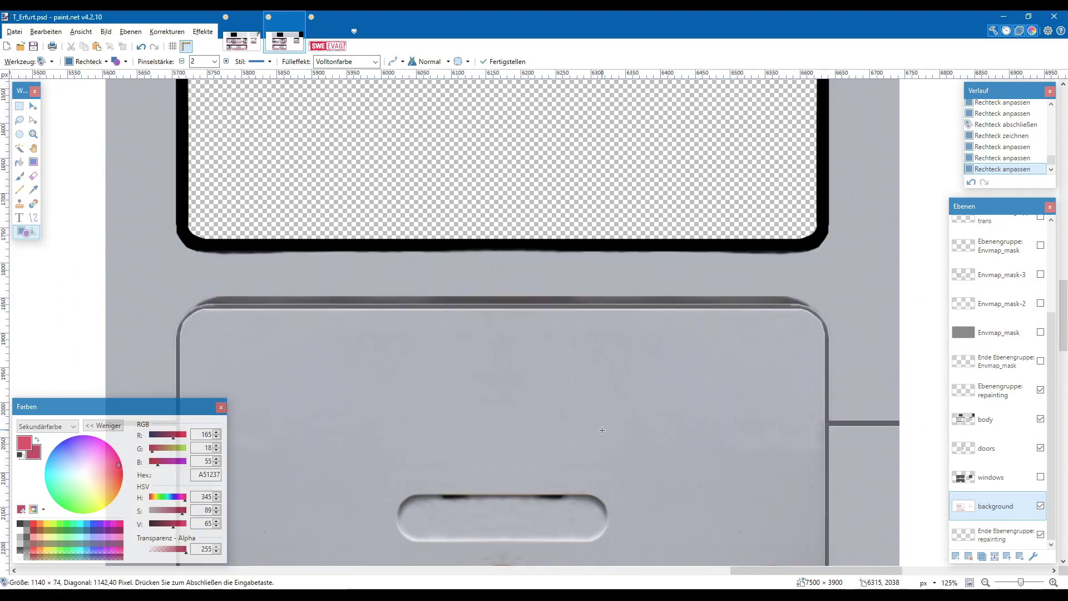
scroll(224, 198, up, 1)
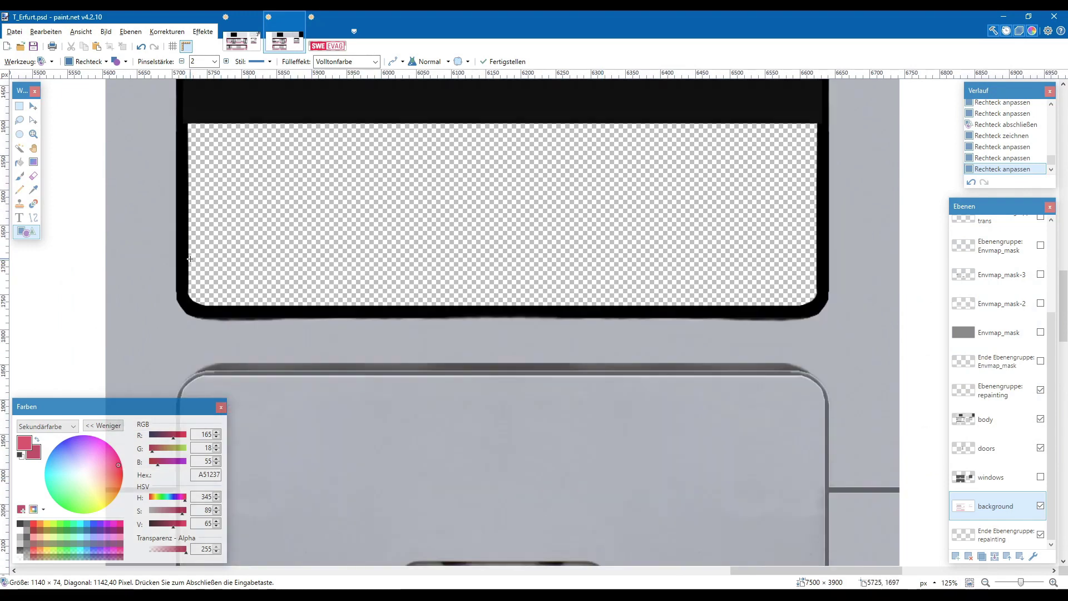
scroll(193, 326, down, 2)
scroll(348, 384, up, 1)
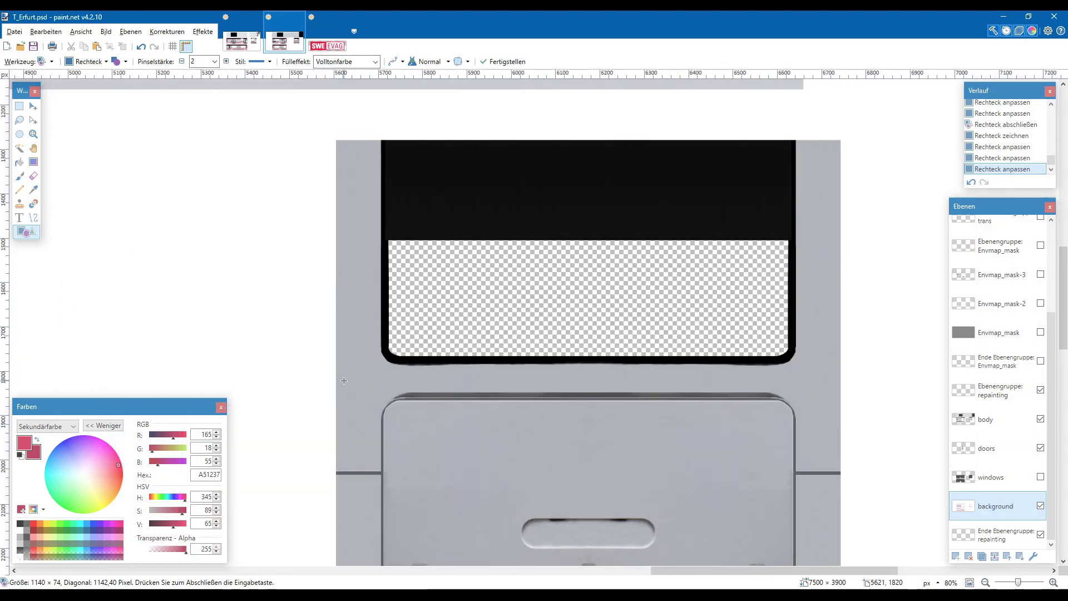
drag(337, 136, 382, 479)
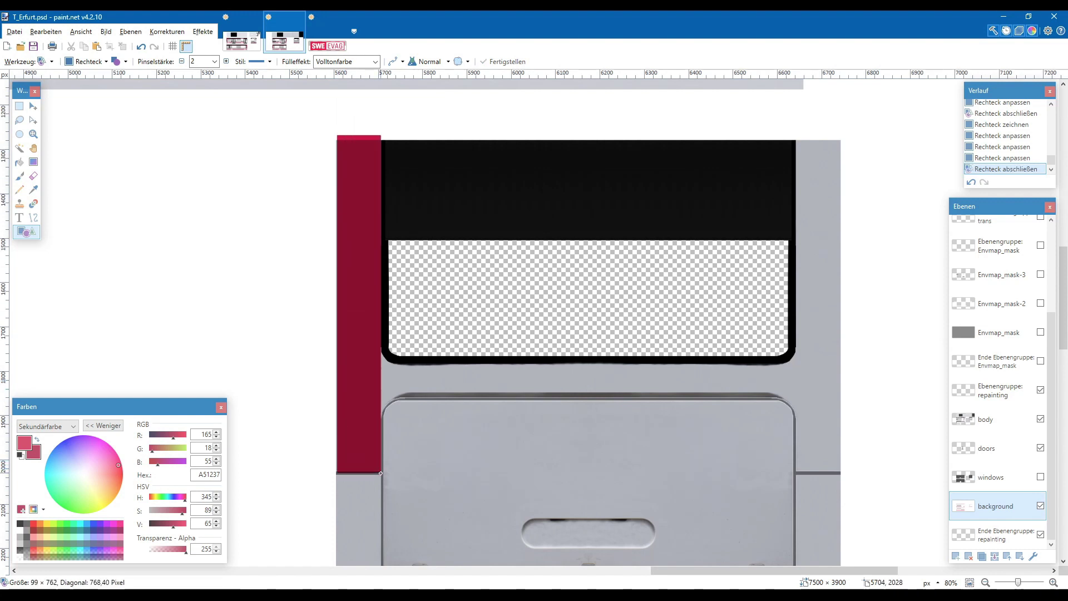
- Resize the red pillar rectangle to 103 × 750 px to match the top and outer edge of the rear view
scroll(369, 401, up, 2)
scroll(391, 349, up, 3)
scroll(391, 349, down, 2)
scroll(391, 349, up, 3)
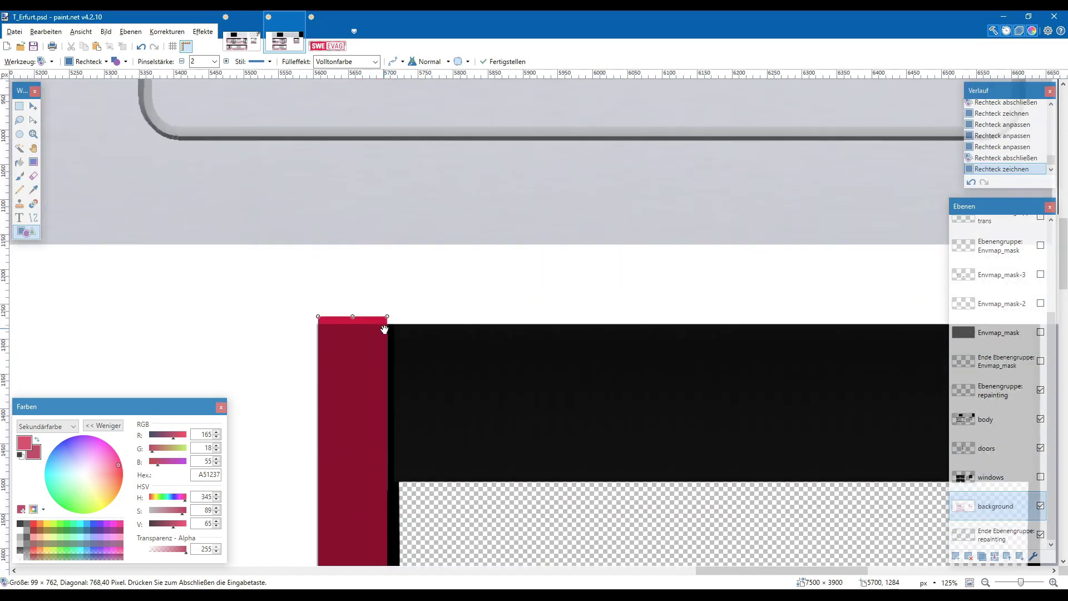
drag(365, 315, 316, 320)
scroll(343, 372, down, 4)
scroll(389, 390, down, 2)
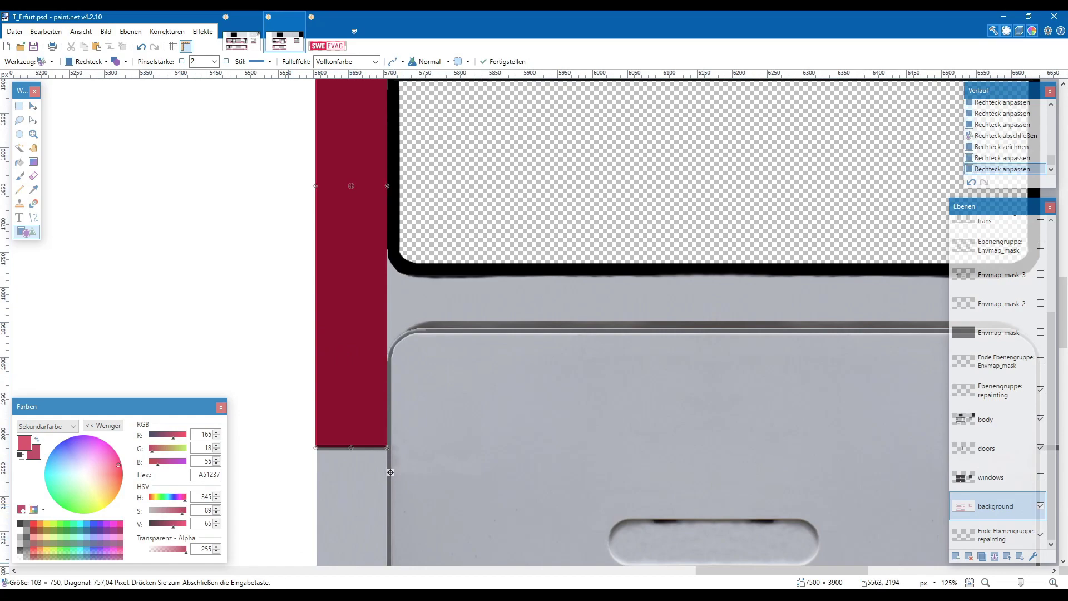
- Check the reference photo in Chrome, then return to paint.net and draw a red rectangle of about 826 × 68 px between rear window and engine flap
key(alt+Tab)
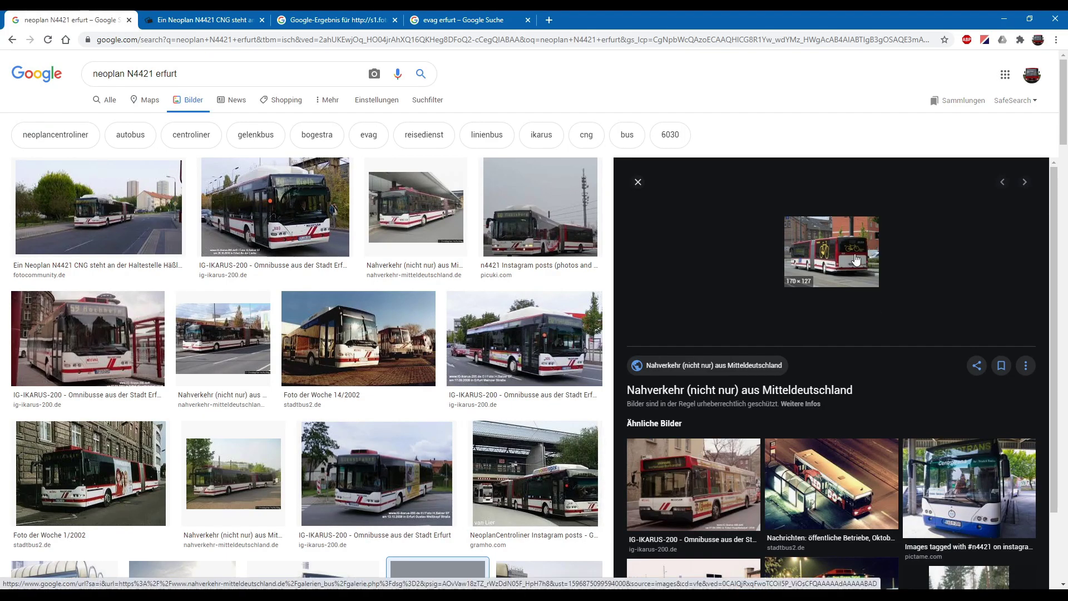
key(alt+Tab)
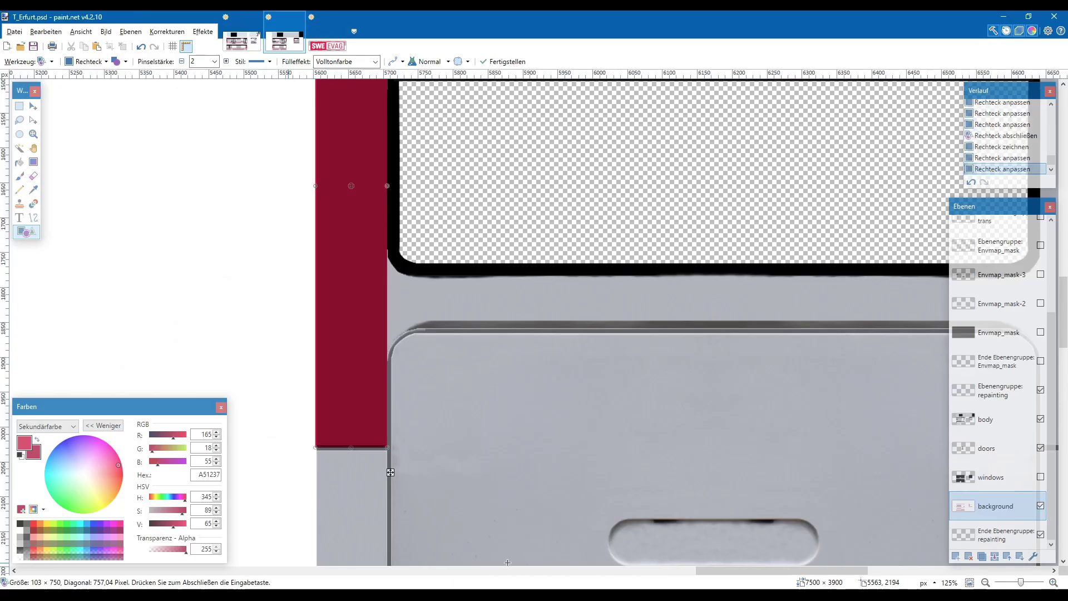
scroll(338, 332, right, 3)
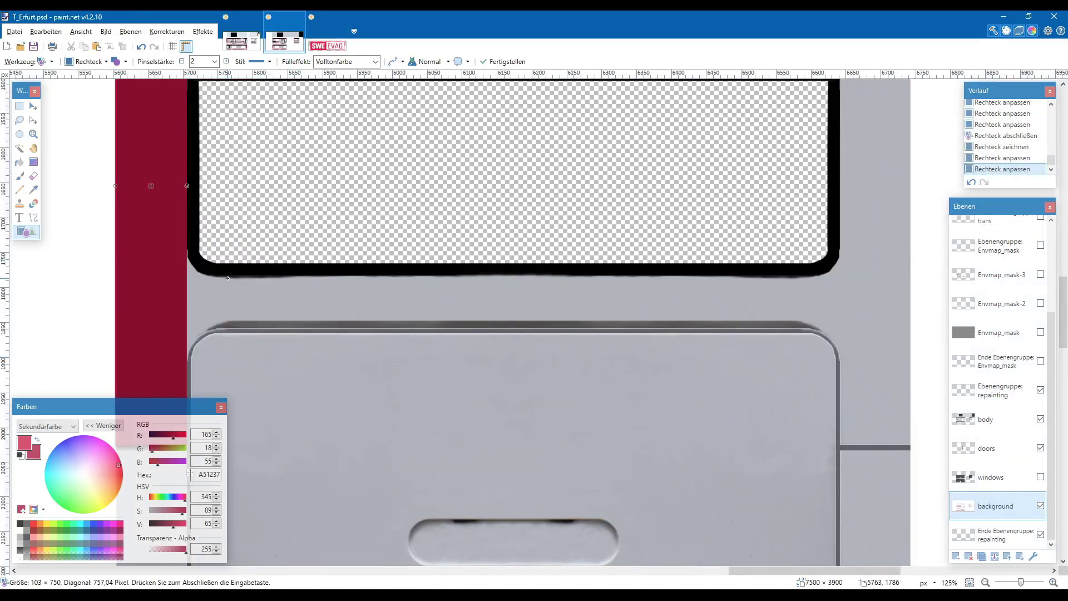
drag(190, 274, 764, 321)
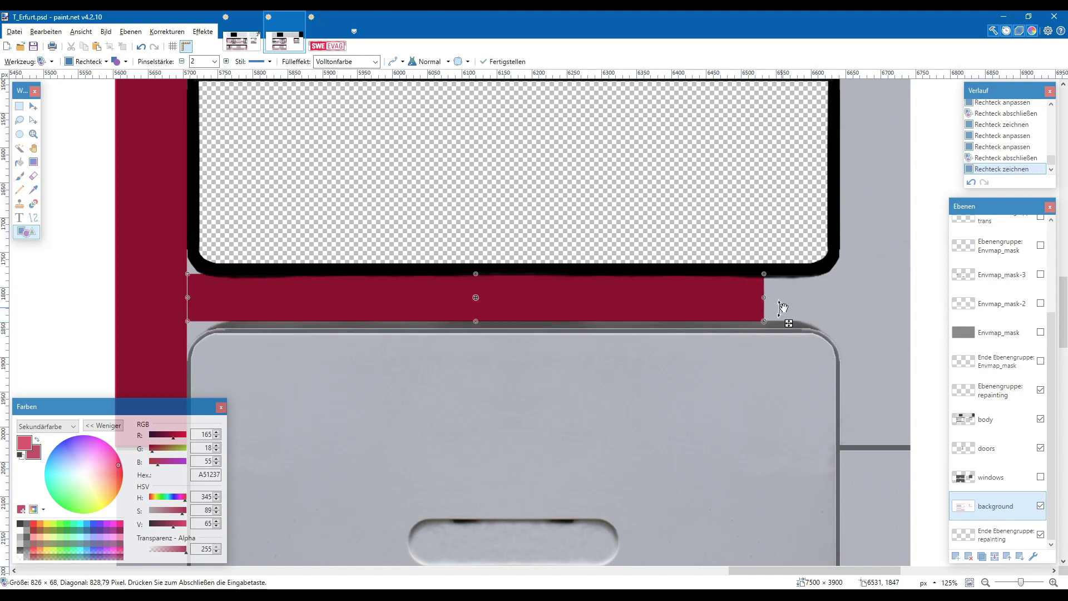
- Increase the red band's height to 79 px and widen it past the right edge of the engine flap
scroll(458, 312, right, 4)
scroll(362, 333, left, 3)
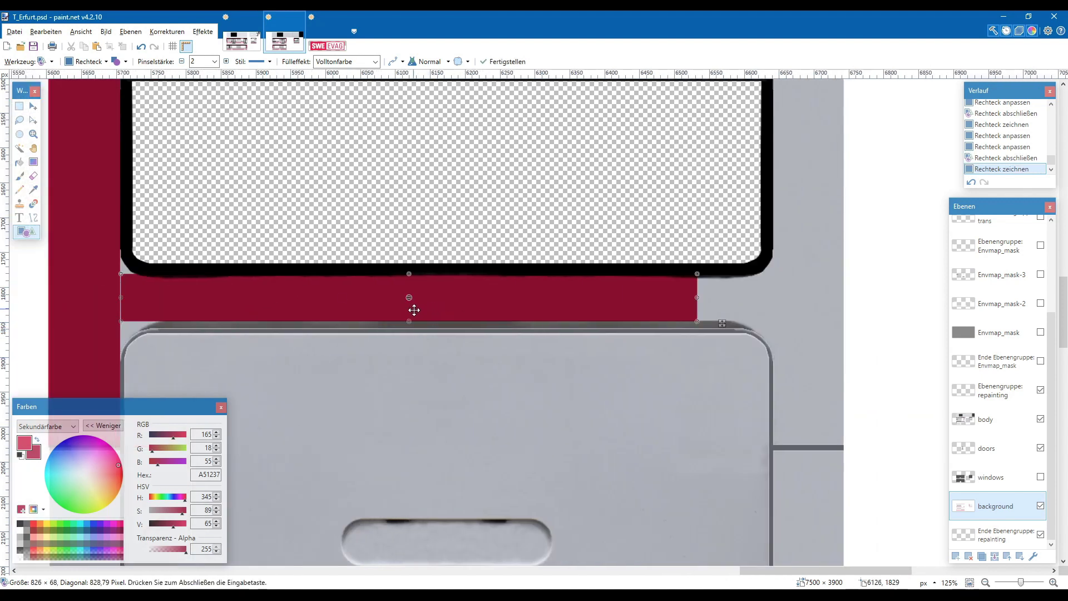
drag(410, 320, 408, 329)
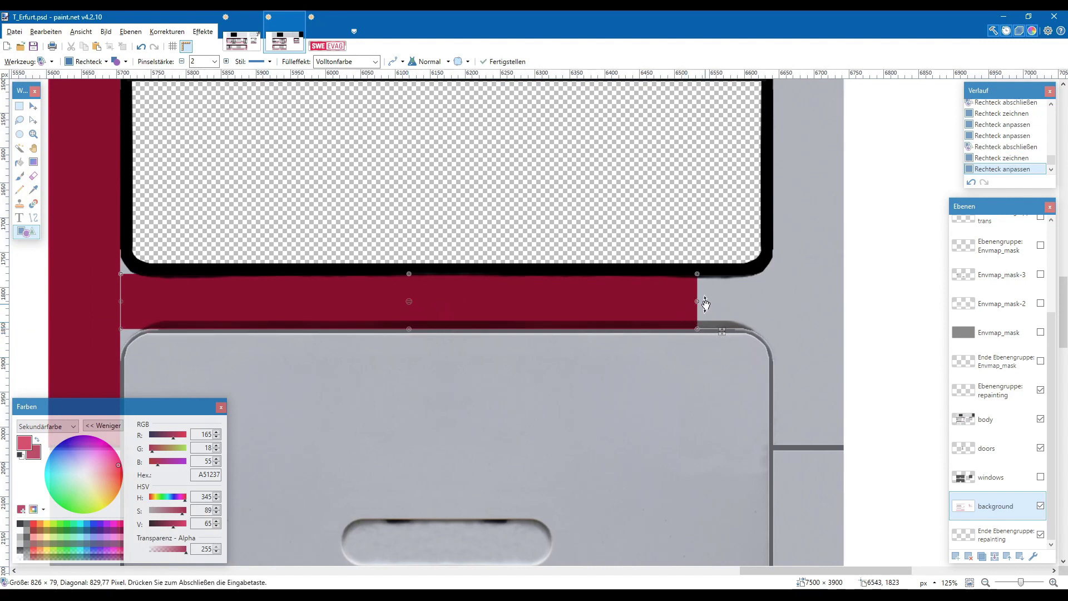
drag(706, 304, 793, 303)
click(827, 293)
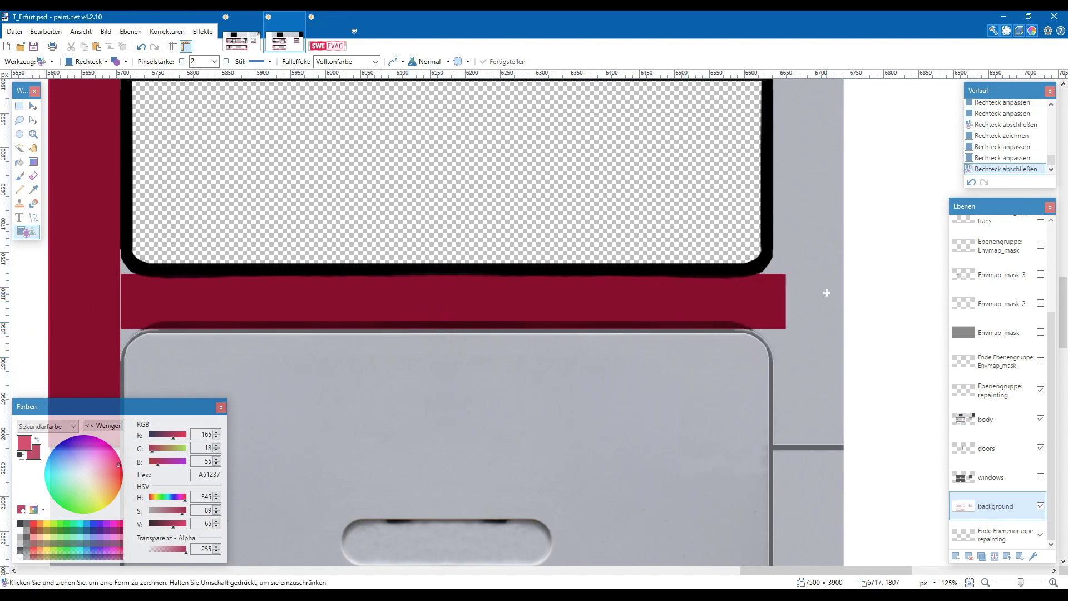
- Paint the grey gaps between the red pillar and band, including the window's lower left corner, with a size 5 Paintbrush in red
scroll(262, 298, up, 6)
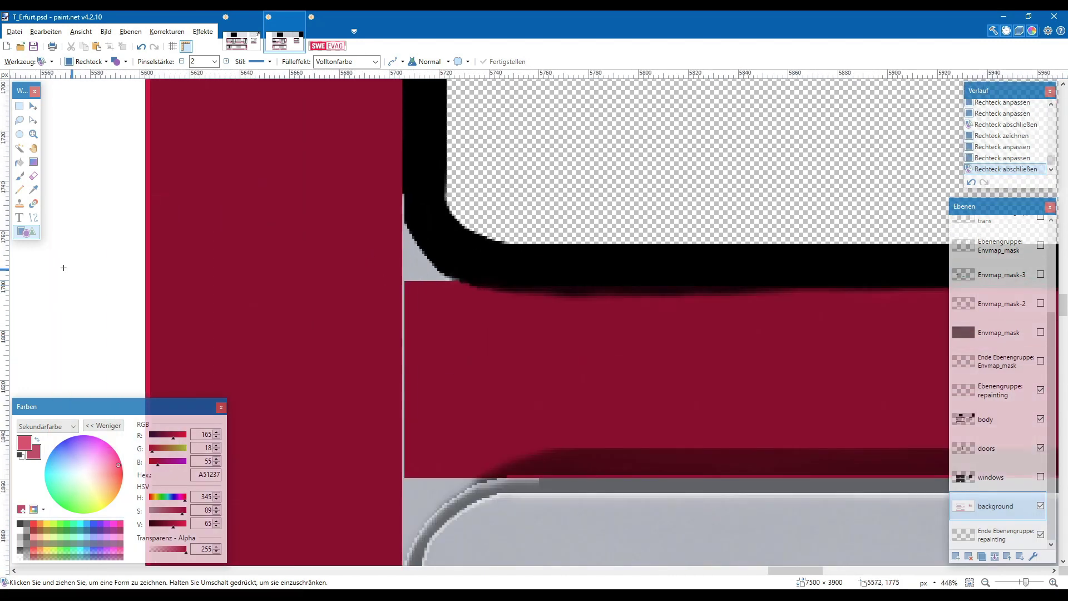
click(20, 176)
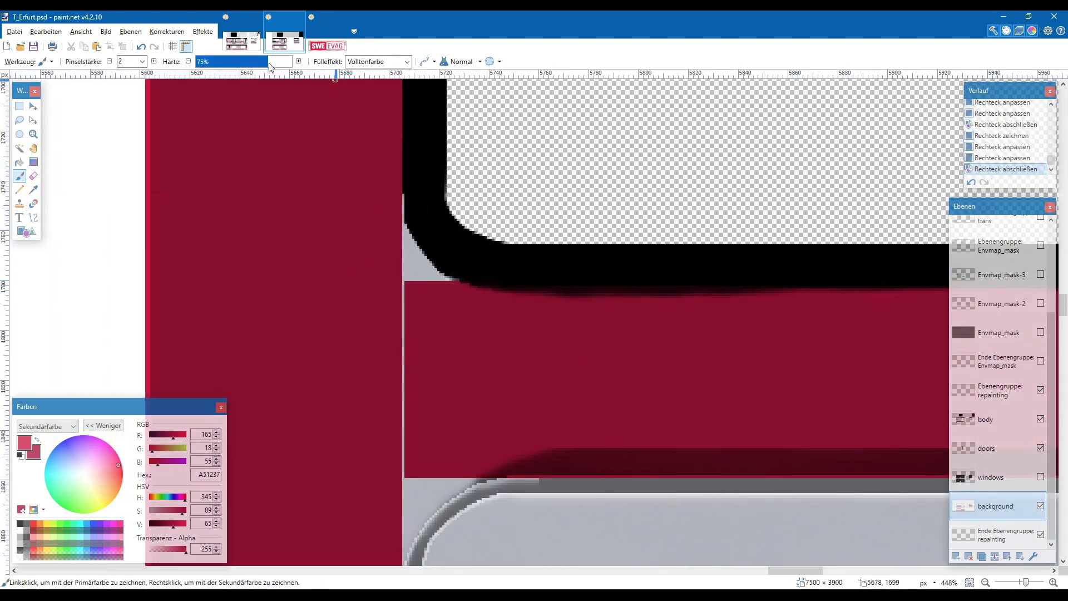
click(155, 61)
click(154, 61)
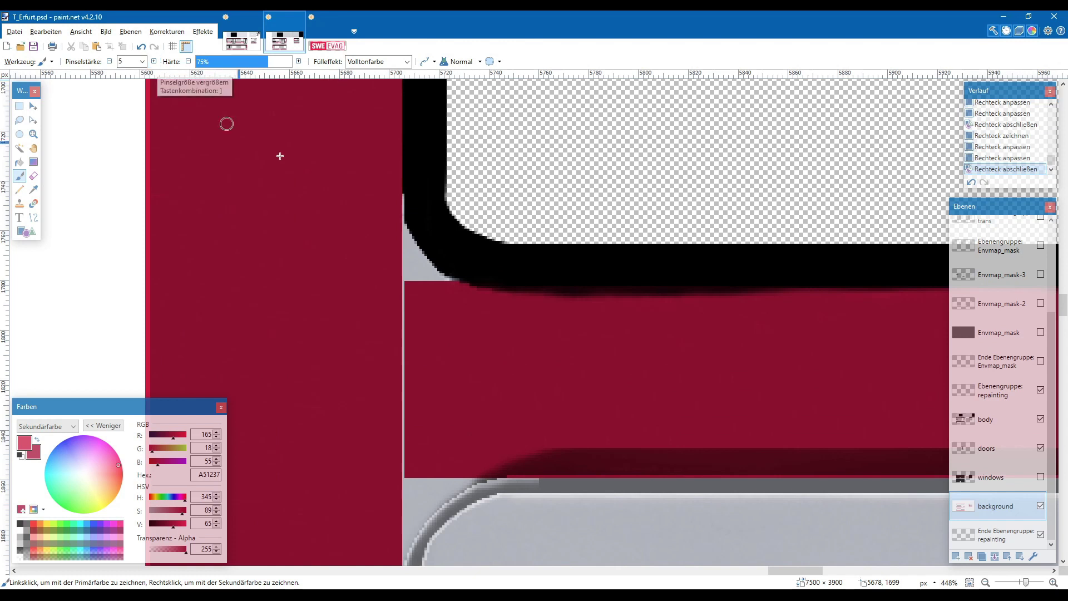
mouse_move(398, 201)
mouse_down()
mouse_move(403, 245)
mouse_move(436, 284)
mouse_up()
mouse_move(405, 240)
mouse_down()
mouse_move(434, 279)
mouse_move(465, 292)
mouse_move(422, 269)
mouse_move(463, 284)
mouse_move(415, 276)
mouse_move(402, 252)
mouse_move(418, 281)
mouse_move(406, 256)
mouse_up()
drag(405, 307, 399, 403)
scroll(414, 455, down, 3)
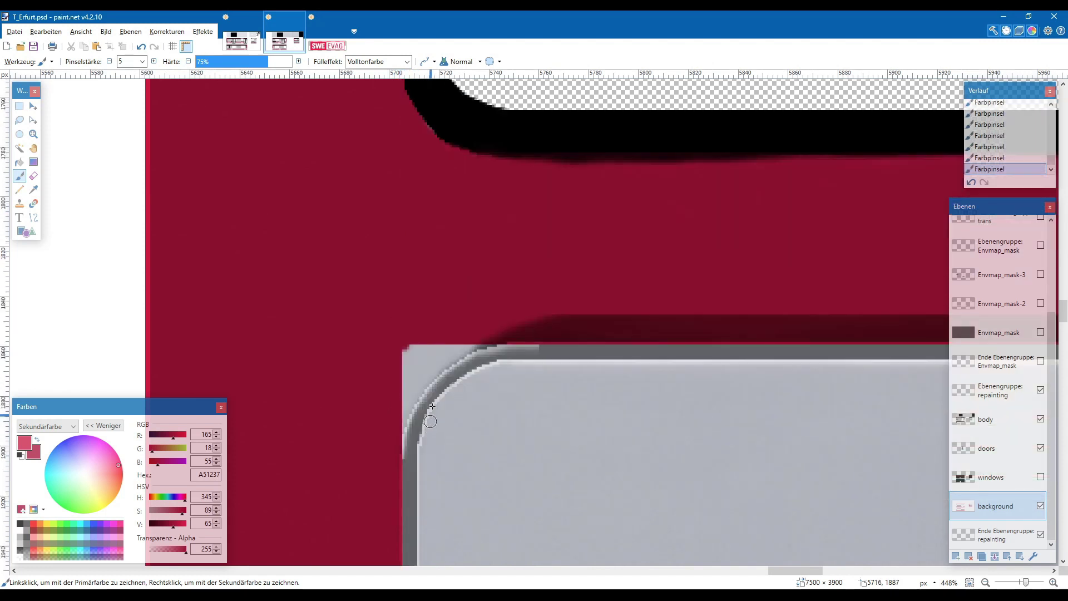
- Paint the grey area outside the engine flap's rounded upper left corner red, undoing and redoing the stroke that covers the seam
scroll(457, 366, up, 3)
mouse_move(499, 330)
mouse_down()
mouse_move(522, 323)
mouse_move(475, 338)
mouse_move(415, 383)
mouse_up()
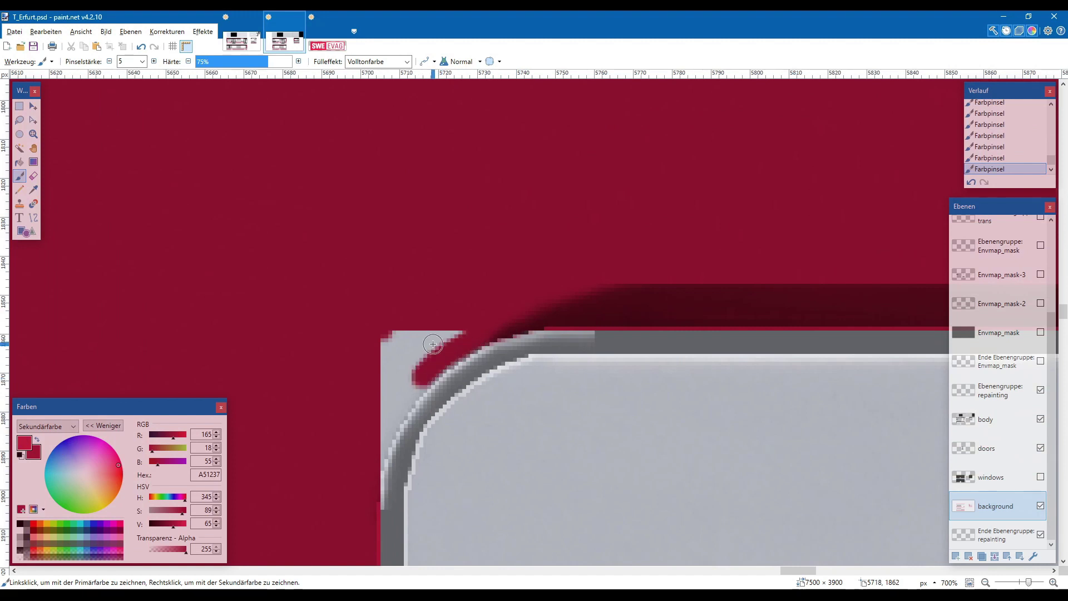
scroll(433, 344, down, 1)
mouse_move(470, 267)
mouse_down()
mouse_move(390, 279)
mouse_move(387, 266)
mouse_move(419, 269)
mouse_move(388, 295)
mouse_up()
mouse_move(403, 299)
mouse_down()
mouse_move(378, 296)
mouse_move(455, 276)
mouse_move(393, 357)
mouse_move(361, 453)
mouse_move(373, 326)
mouse_move(378, 348)
mouse_move(391, 326)
mouse_move(388, 388)
mouse_up()
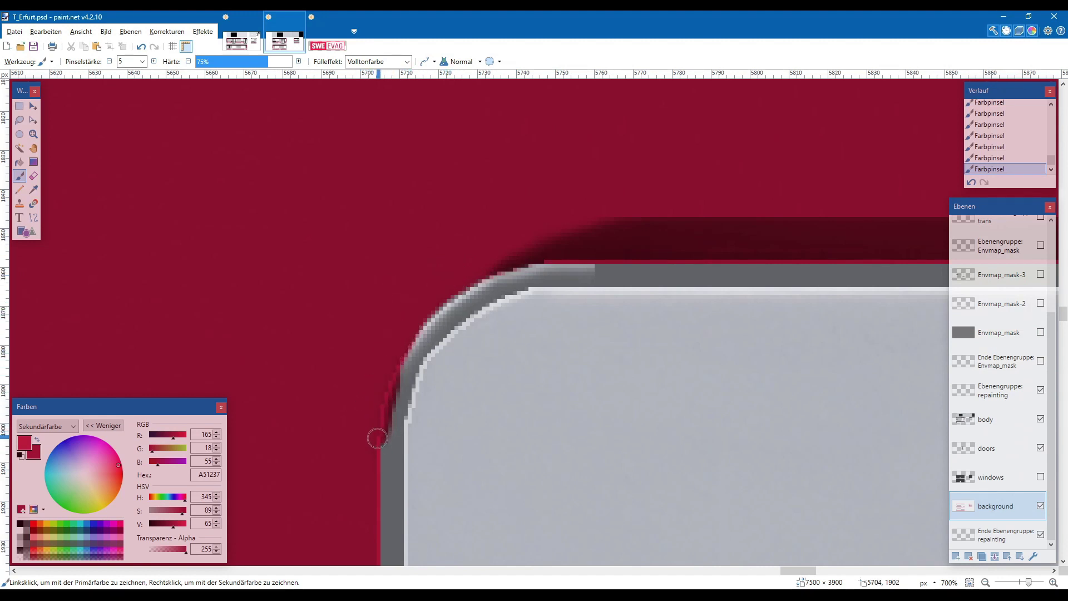
key(ctrl+z)
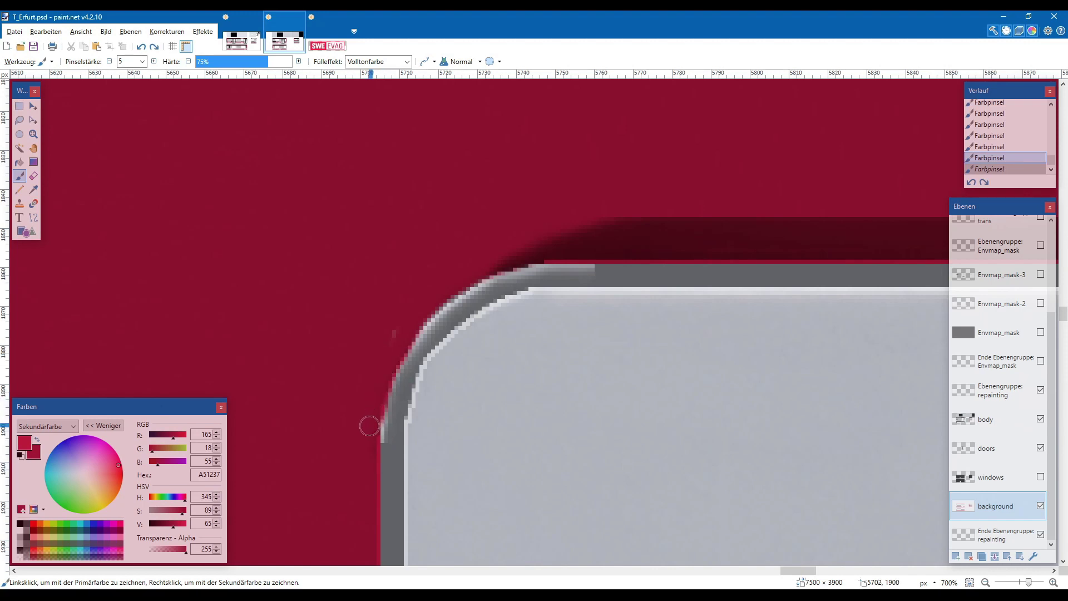
drag(369, 427, 367, 415)
- Try a red brush stroke along the seam at the engine flap's upper left corner and undo it
scroll(393, 348, down, 8)
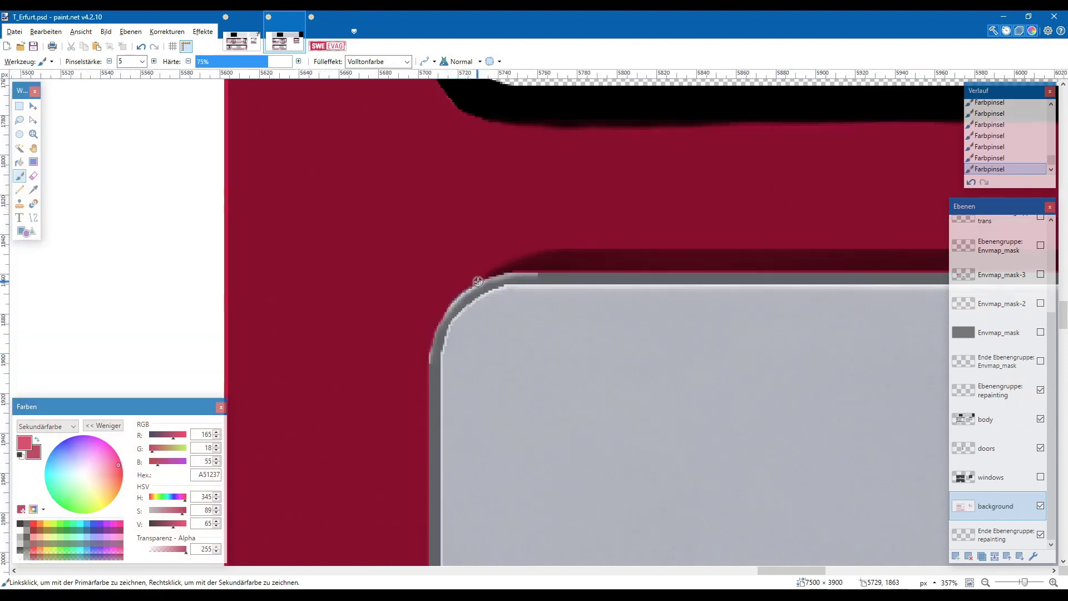
scroll(328, 282, up, 8)
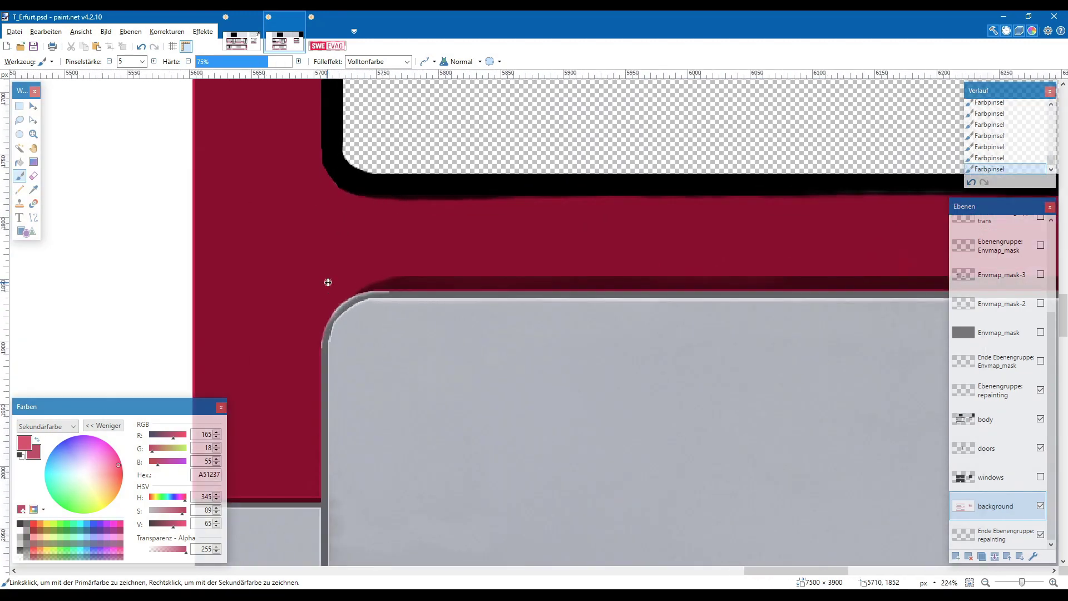
drag(496, 302, 440, 311)
key(ctrl+z)
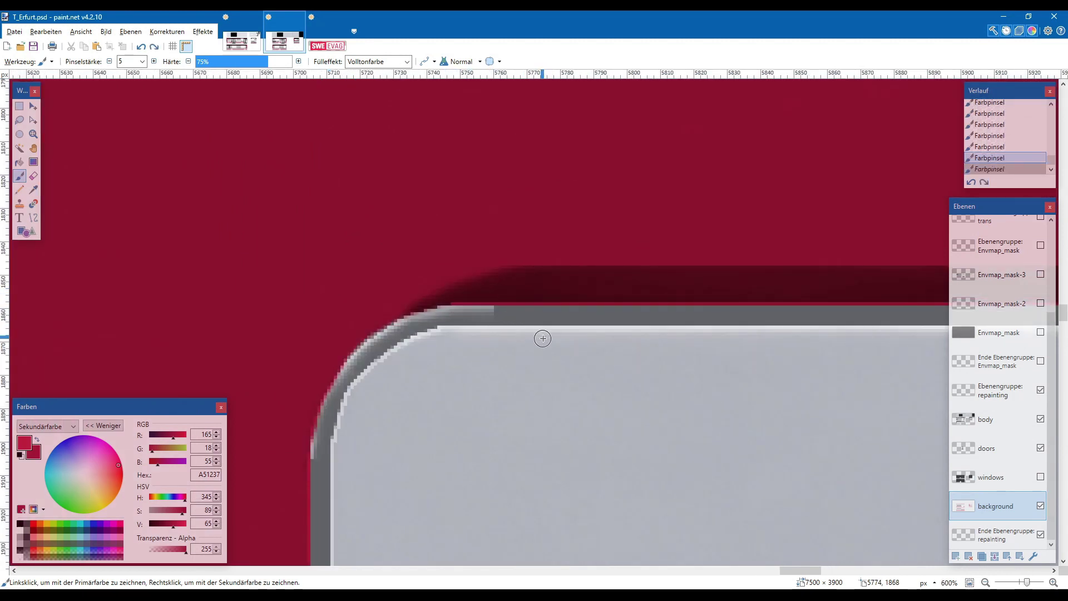
- Select and copy the 87 × 178 px area of the background layer around the painted left corner between rear window and flap
scroll(543, 338, down, 6)
scroll(544, 339, down, 1)
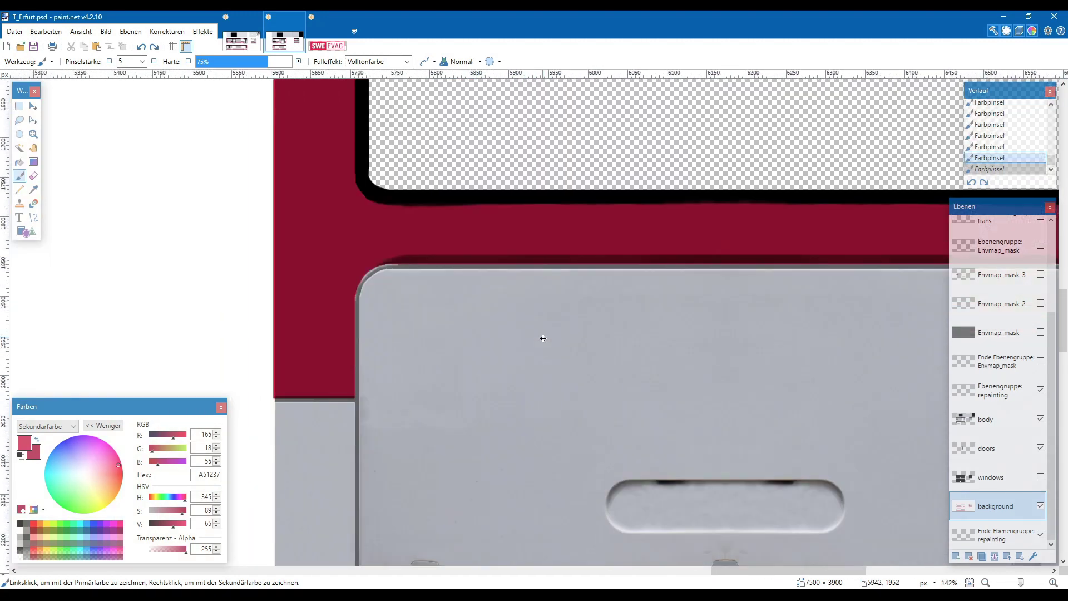
click(19, 105)
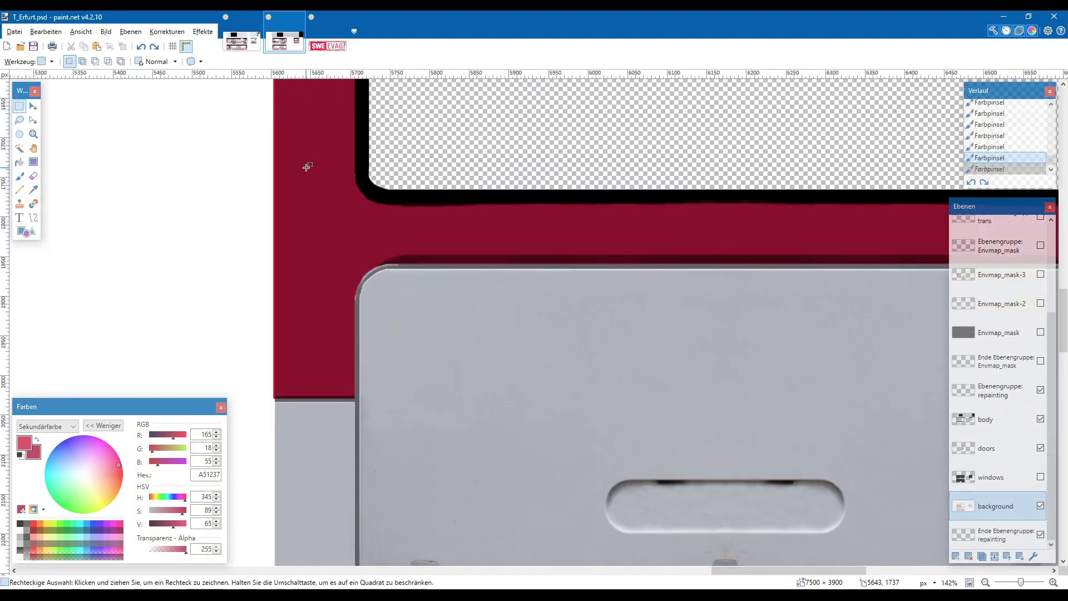
drag(339, 169, 409, 309)
scroll(410, 307, right, 8)
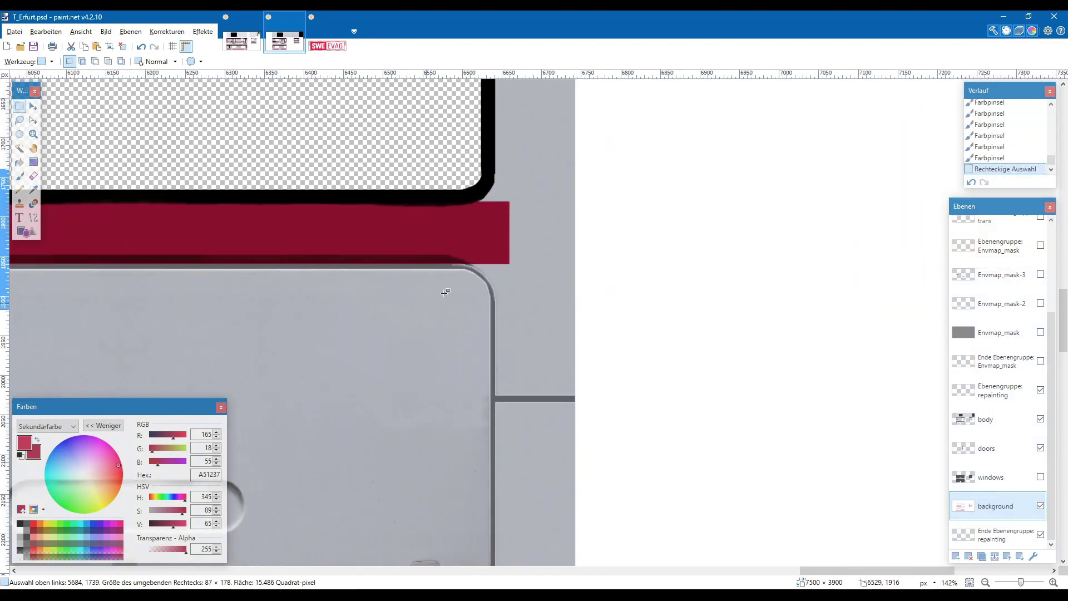
- Create a new 87 × 178 px image and paste the copied corner piece into it
key(ctrl+n)
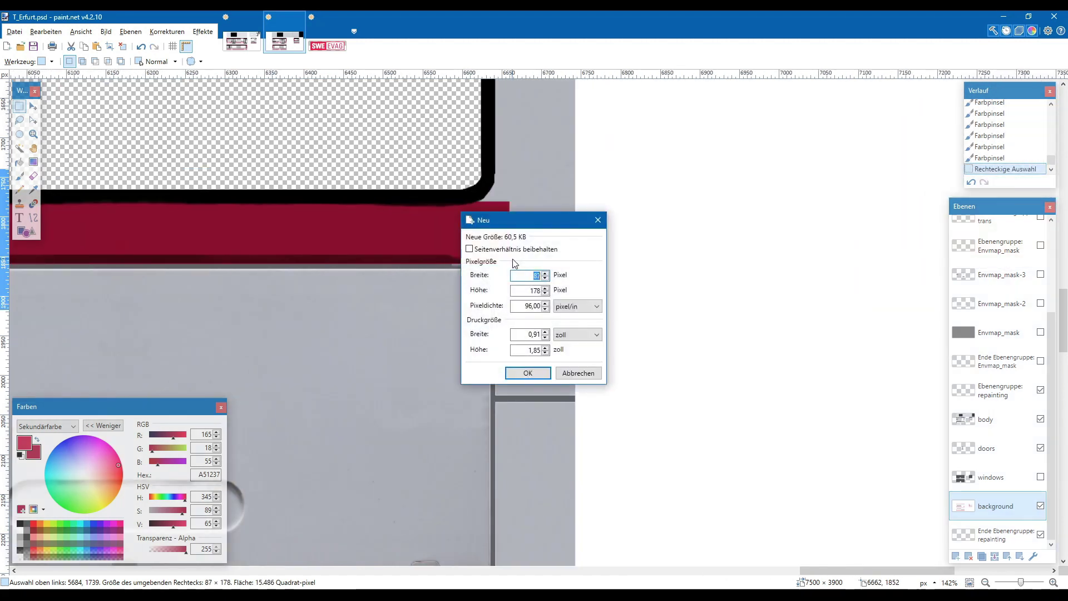
key(Return)
key(ctrl+v)
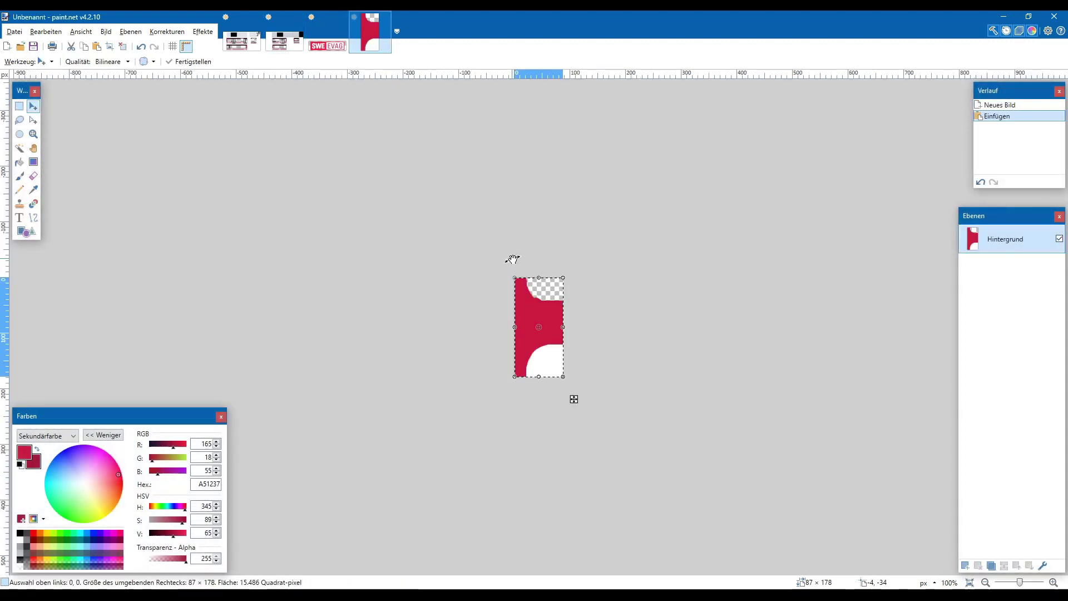
- Flip the corner image horizontally, select and copy all of it, and return to T_Erfurt.psd
click(131, 32)
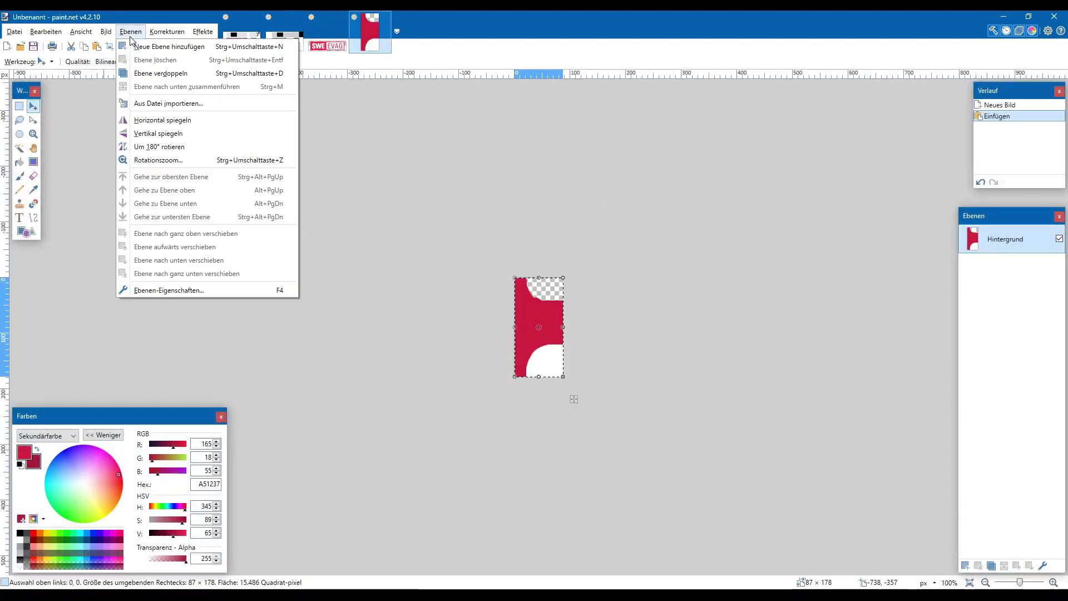
mouse_move(105, 32)
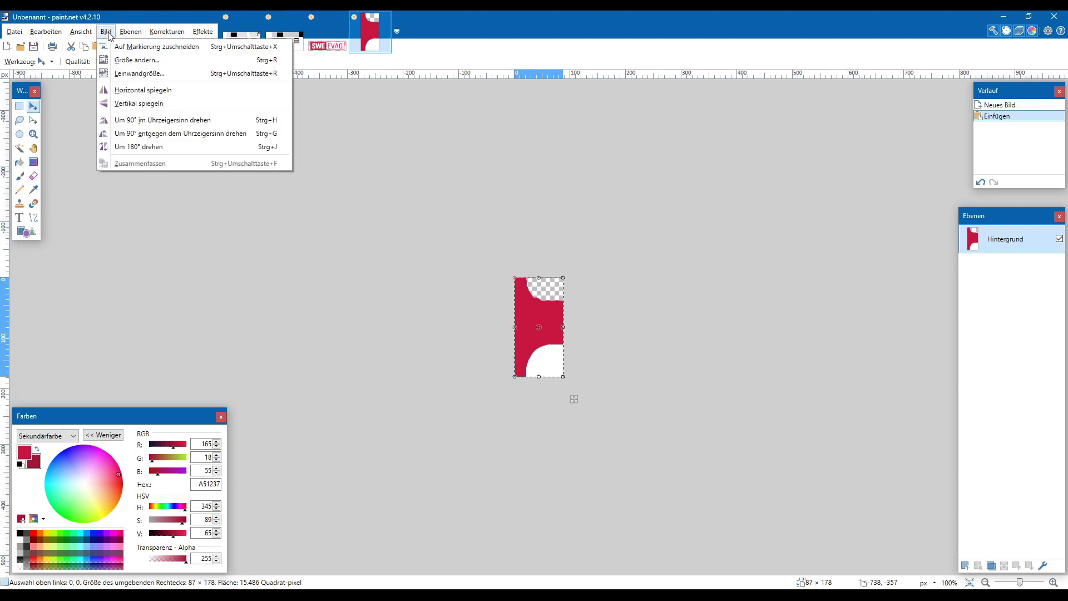
click(139, 88)
key(ctrl+a)
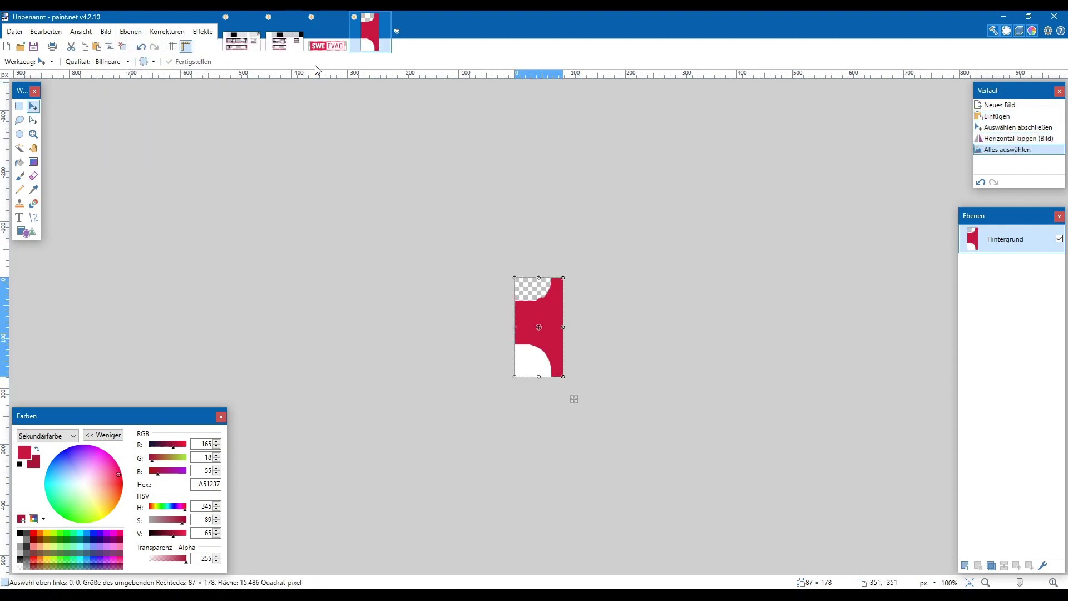
click(254, 46)
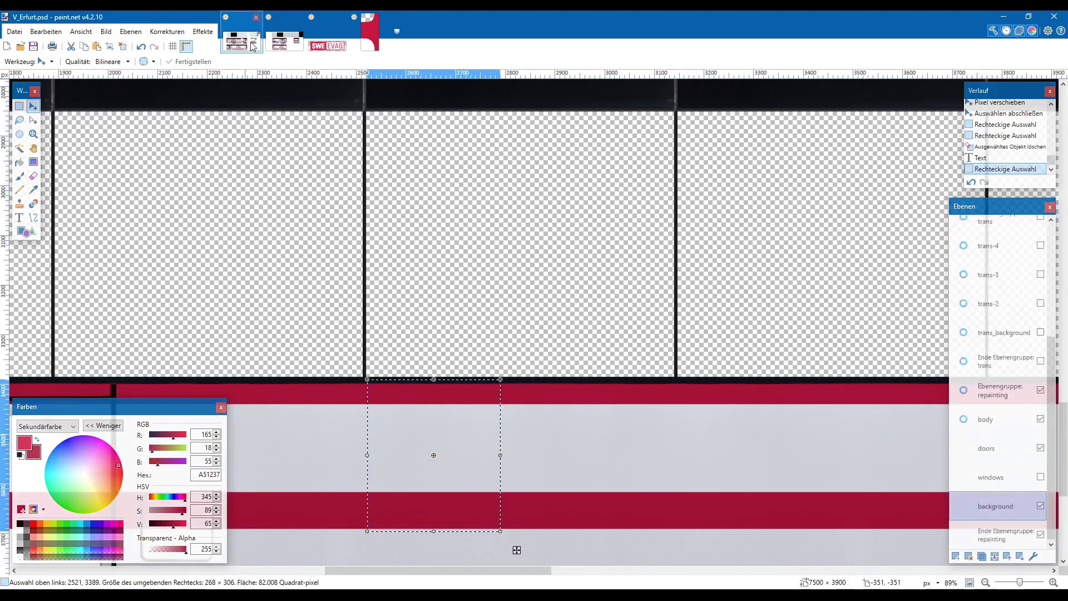
key(ctrl+Tab)
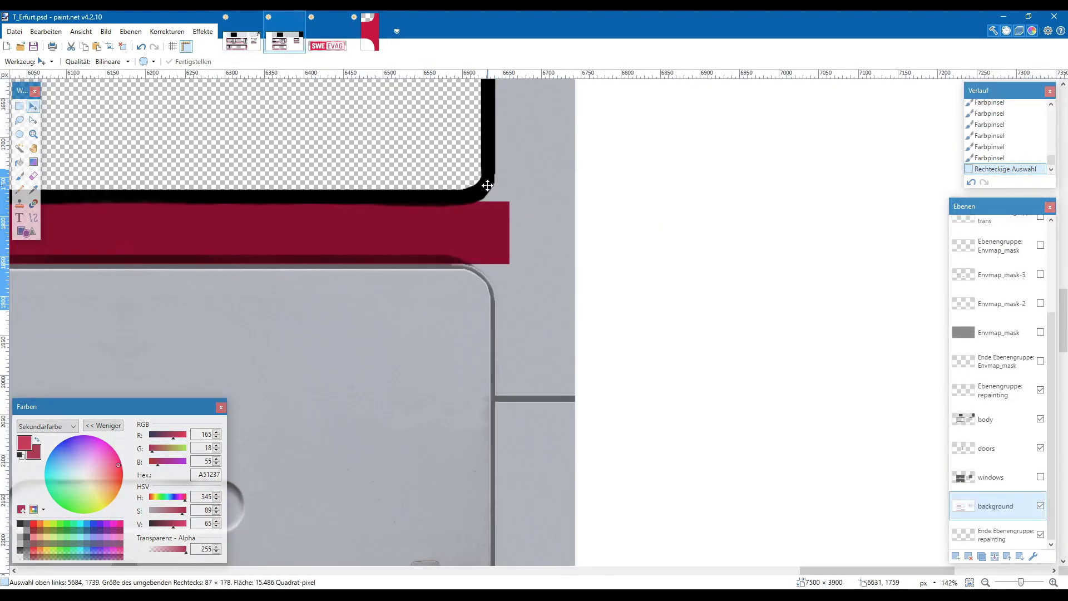
- Paste the mirrored corner piece into the background layer and align it with the right corner between rear window and engine flap
scroll(492, 212, up, 3)
key(ctrl+v)
drag(108, 265, 501, 353)
scroll(496, 332, up, 3)
scroll(503, 328, up, 1)
scroll(500, 353, down, 1)
scroll(501, 353, up, 2)
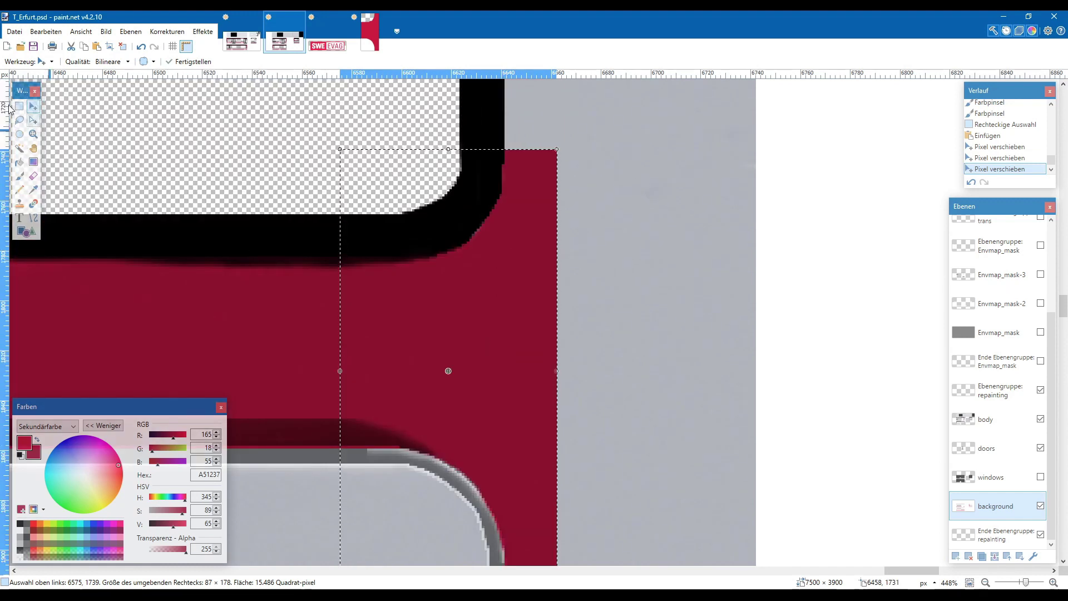
click(19, 106)
- Draw a filled red rectangle of 102 × 747 px over the rear view's right pillar, from its upper edge down to the horizontal seam
click(26, 232)
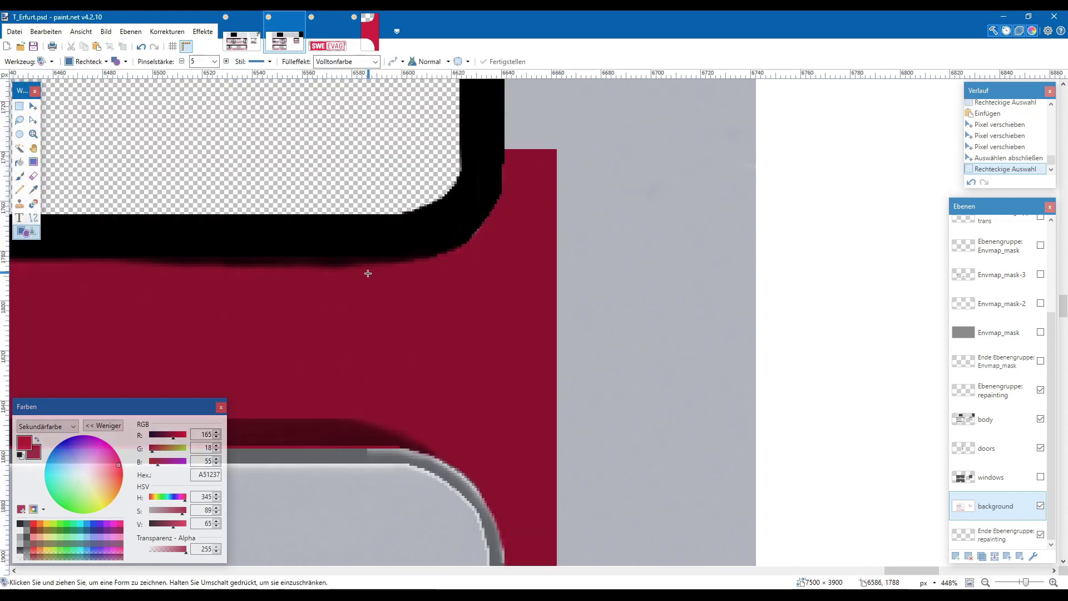
scroll(368, 273, down, 5)
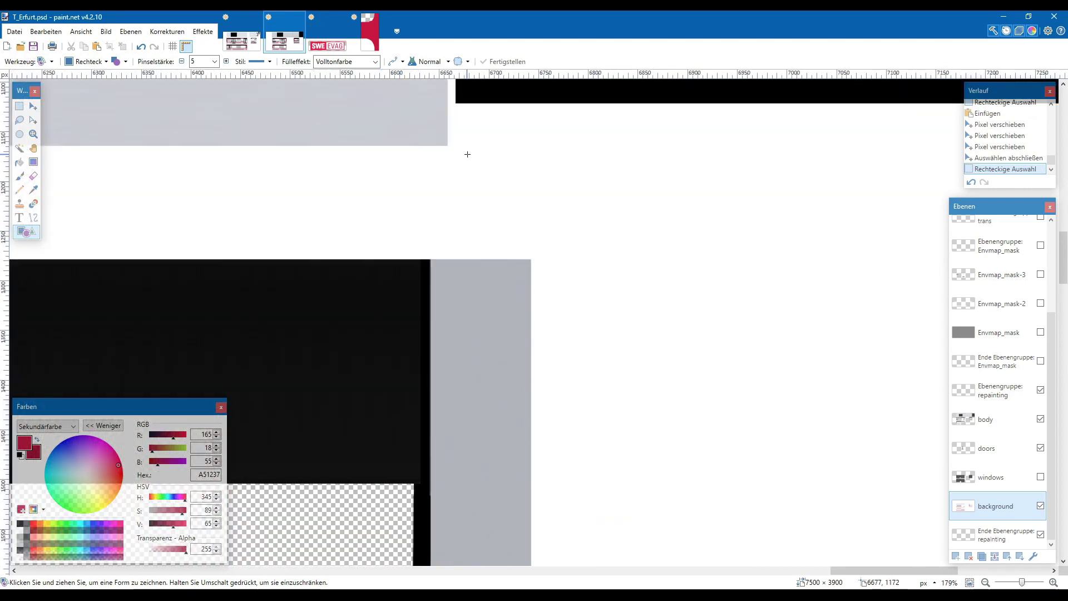
mouse_move(436, 263)
mouse_down()
mouse_move(496, 350)
mouse_move(478, 331)
mouse_up()
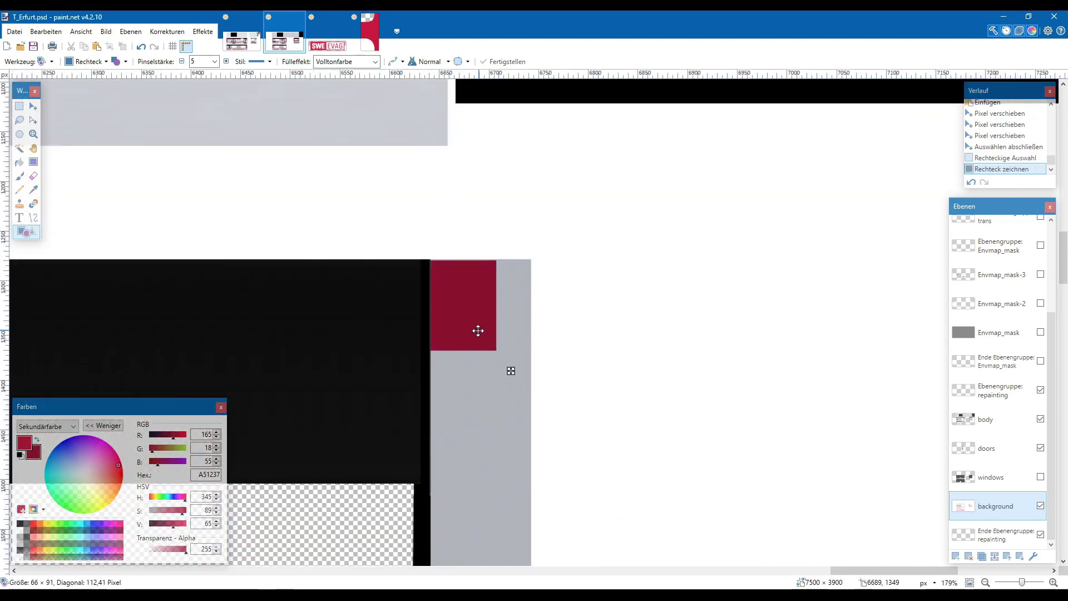
click(474, 301)
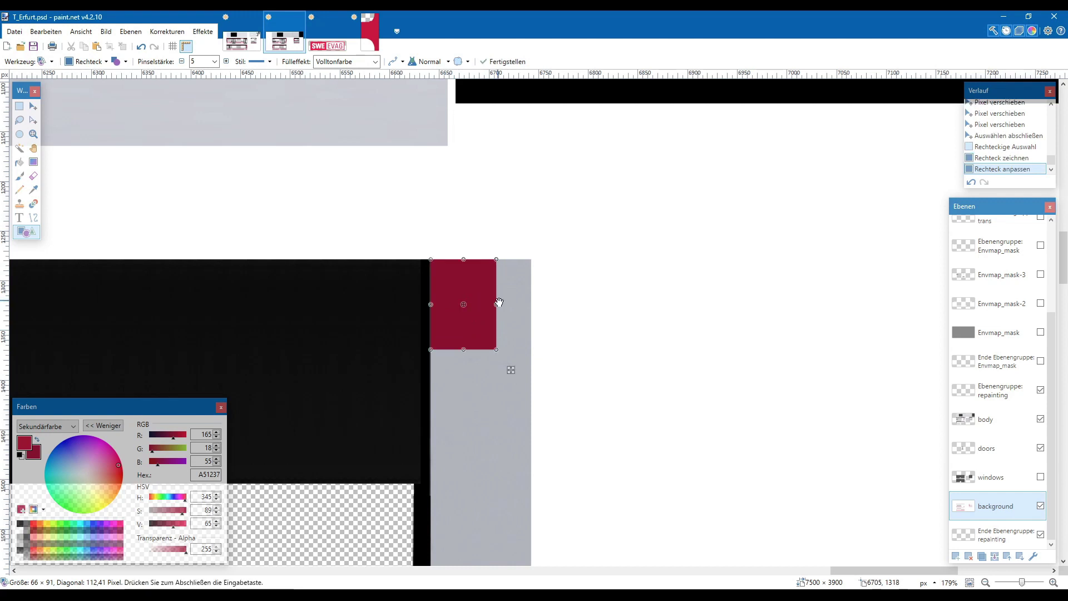
drag(499, 302, 532, 305)
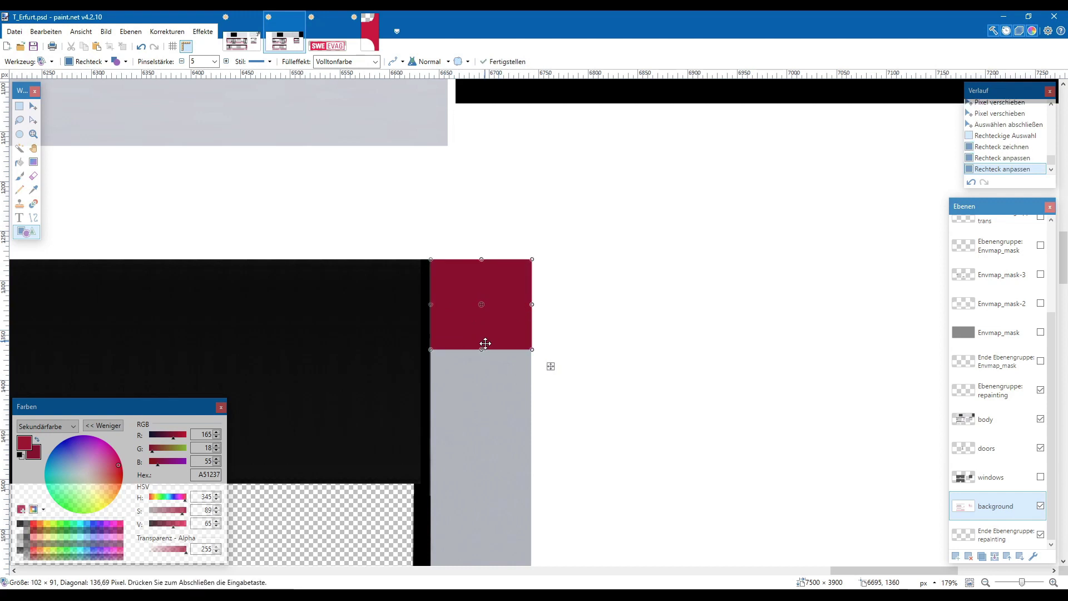
drag(485, 344, 474, 202)
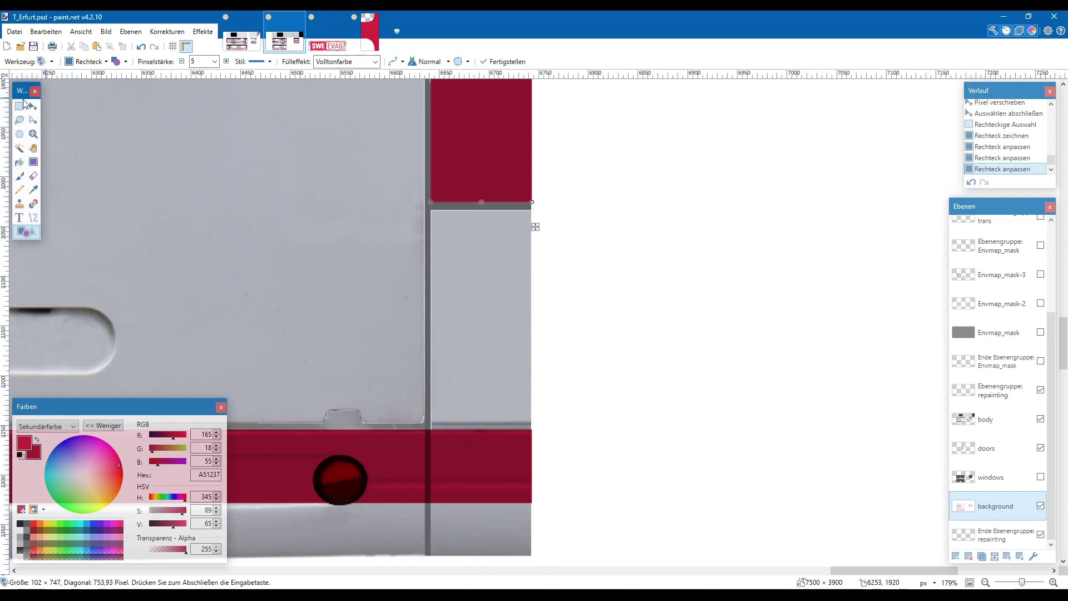
click(22, 107)
scroll(194, 149, down, 5)
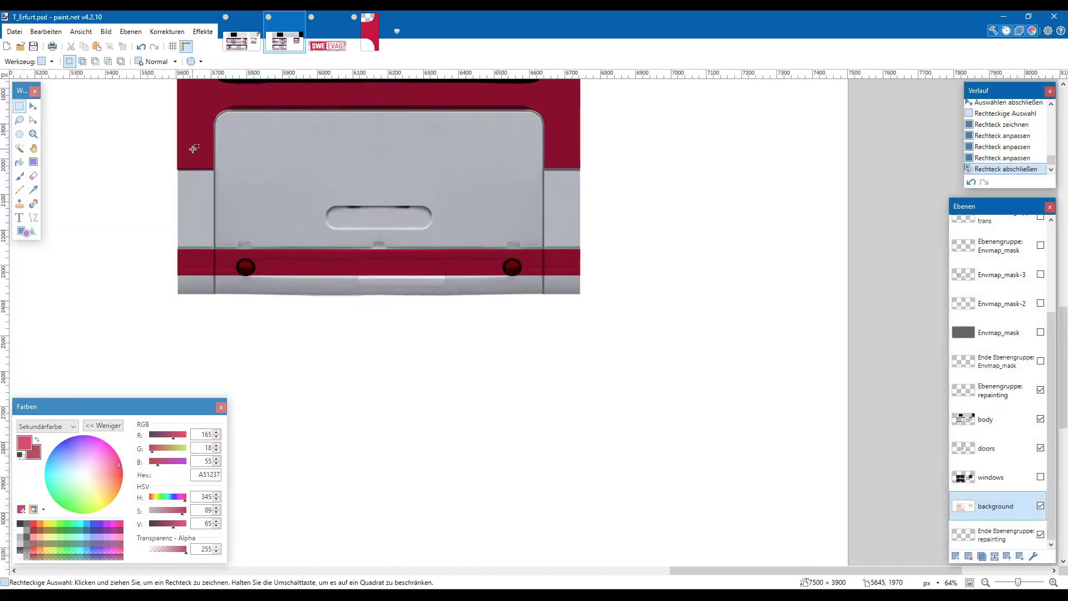
- Switch to the browser and compare the Neoplan N4421 Erfurt reference photos with the repainted rear view for missing lettering
scroll(194, 149, down, 3)
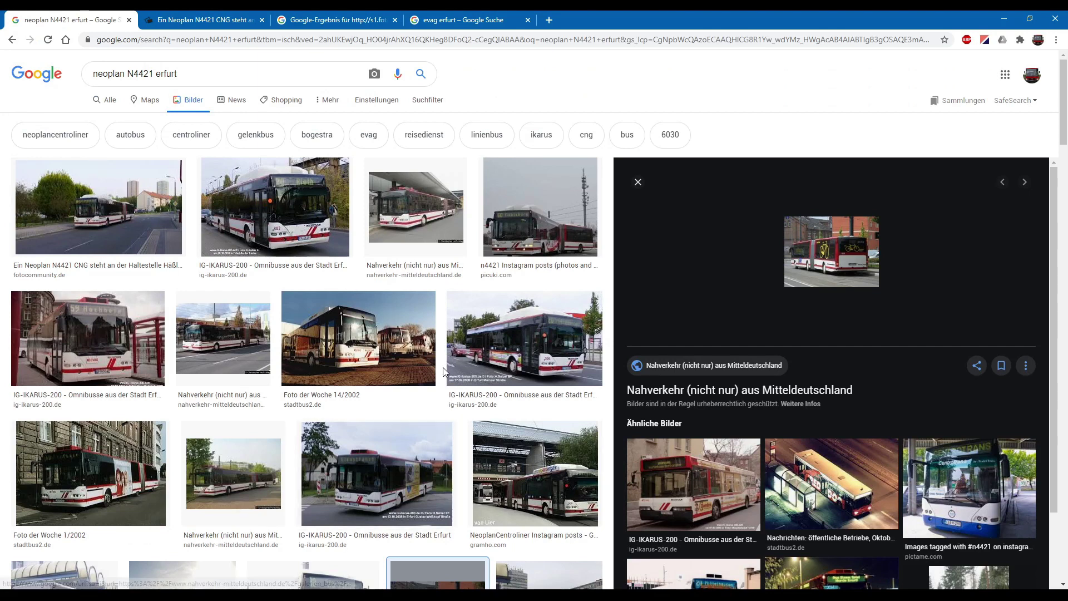
click(309, 18)
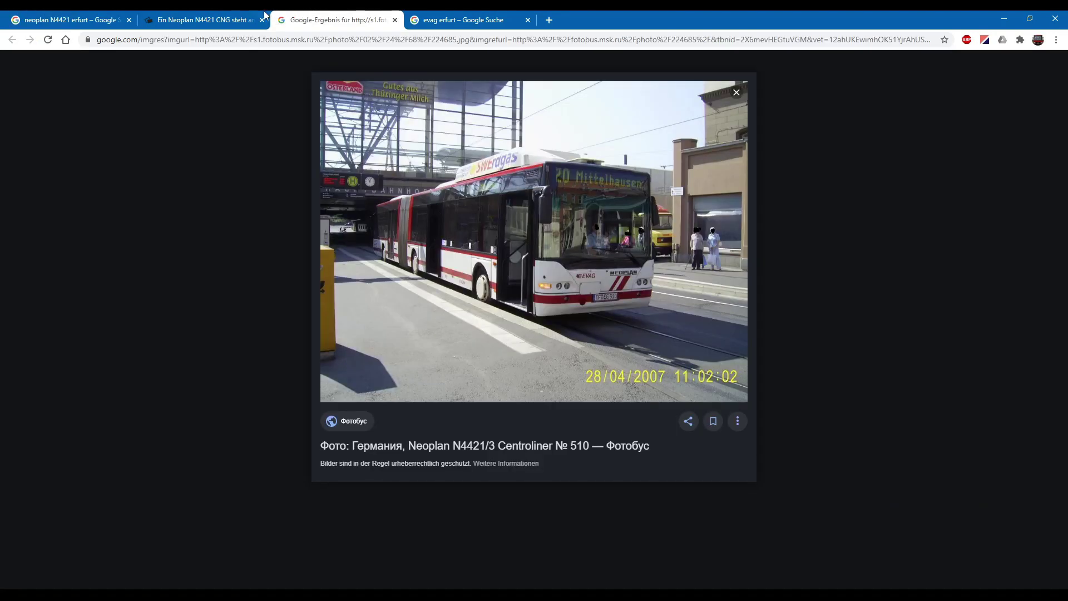
click(220, 17)
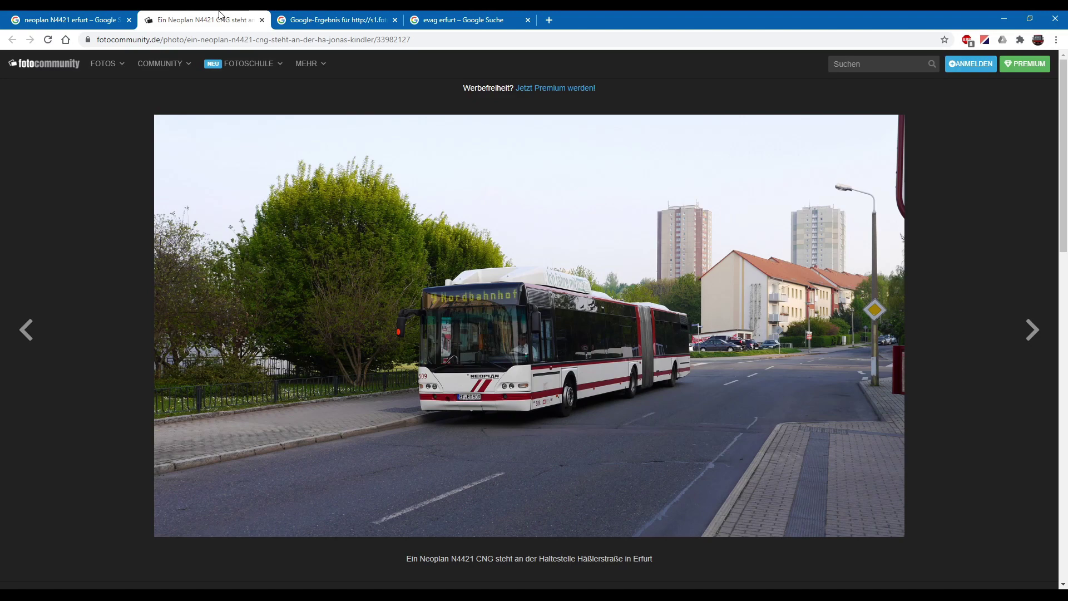
click(281, 17)
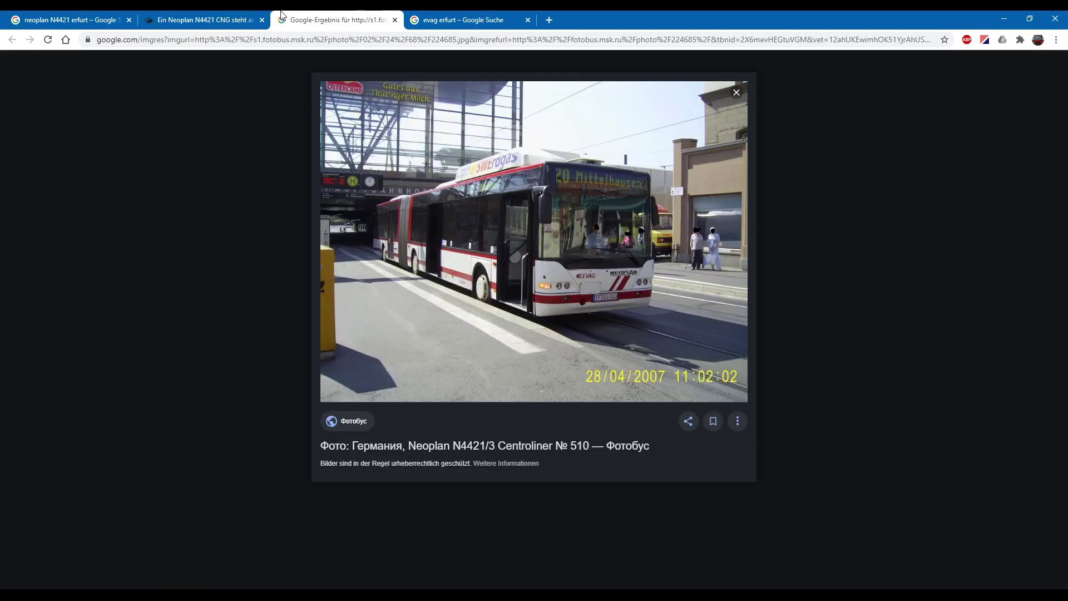
click(185, 17)
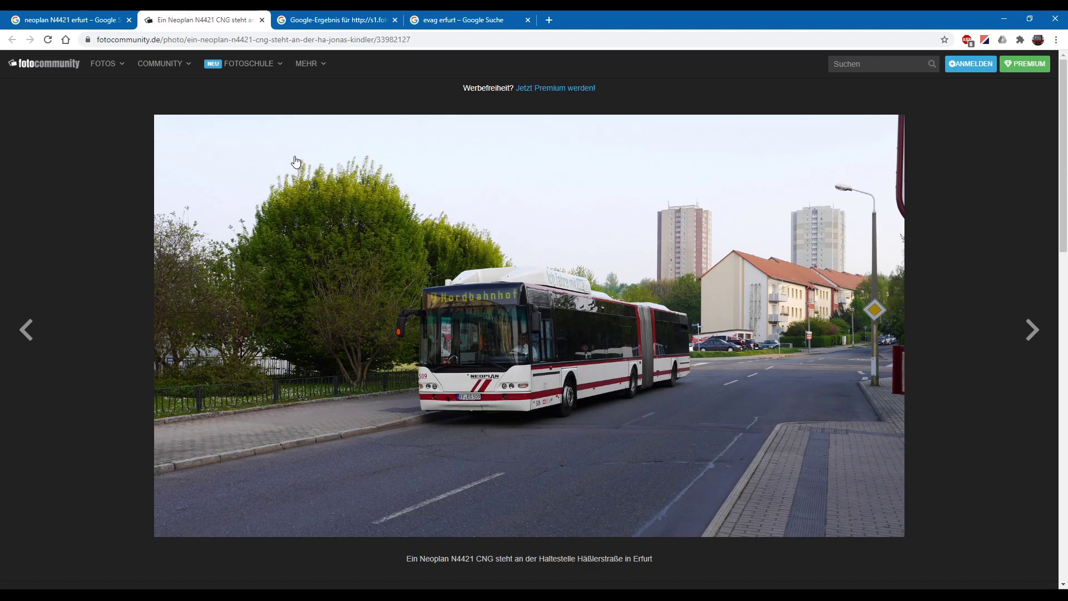
key(alt+Tab)
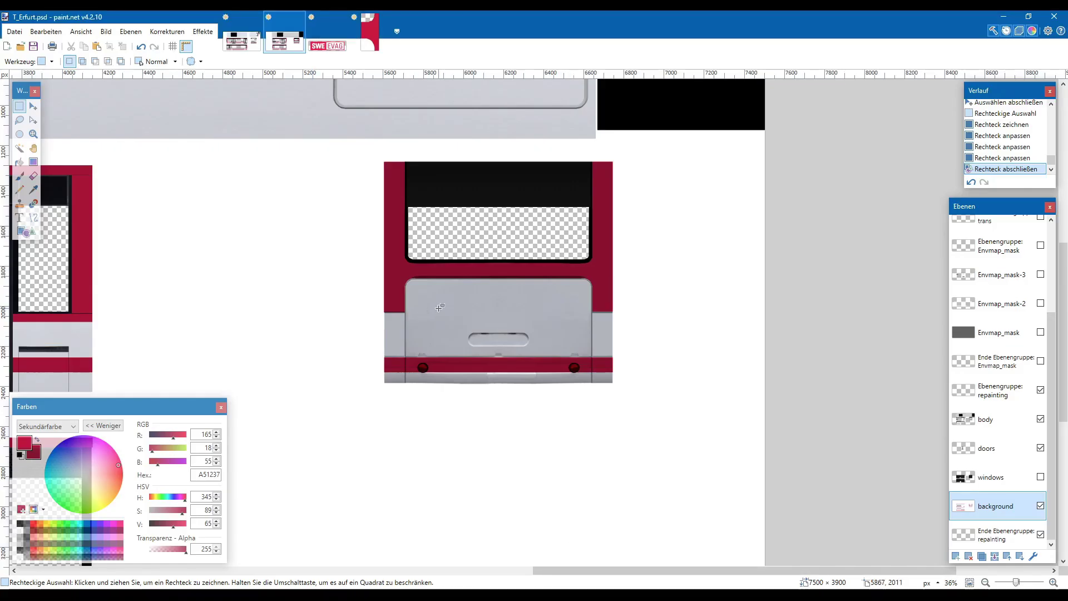
click(20, 218)
ctrl+scroll(427, 283, up, 4)
ctrl+scroll(427, 284, up, 2)
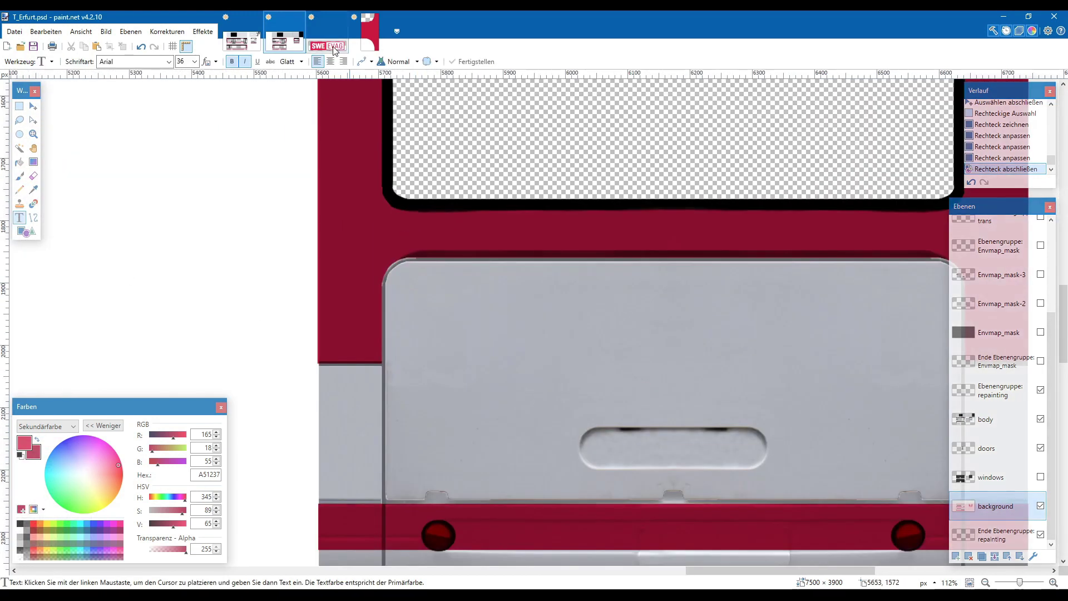
key(alt+Tab)
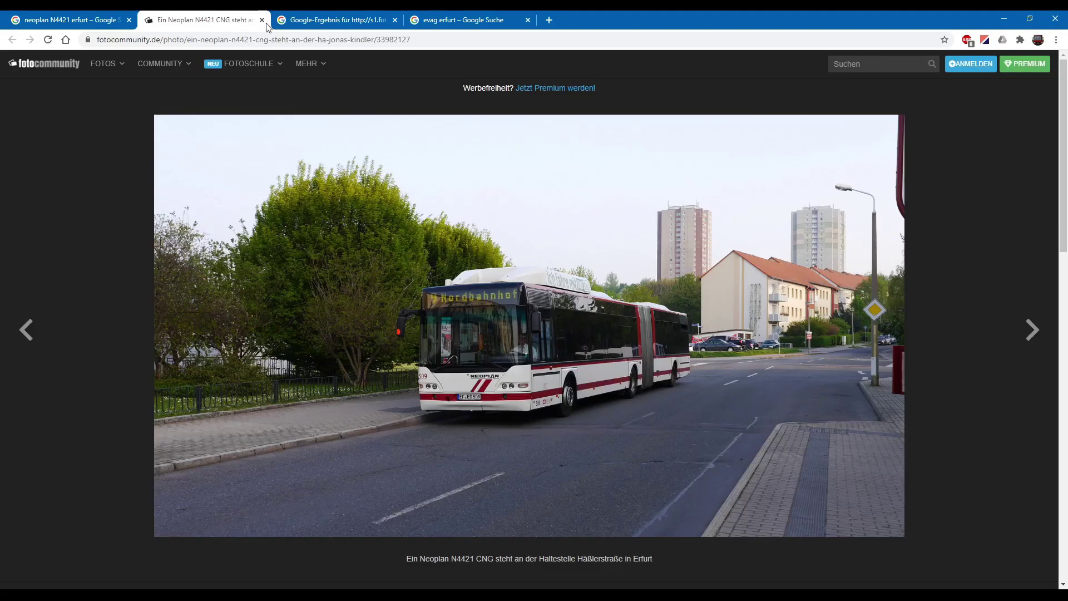
key(ctrl+shift+Tab)
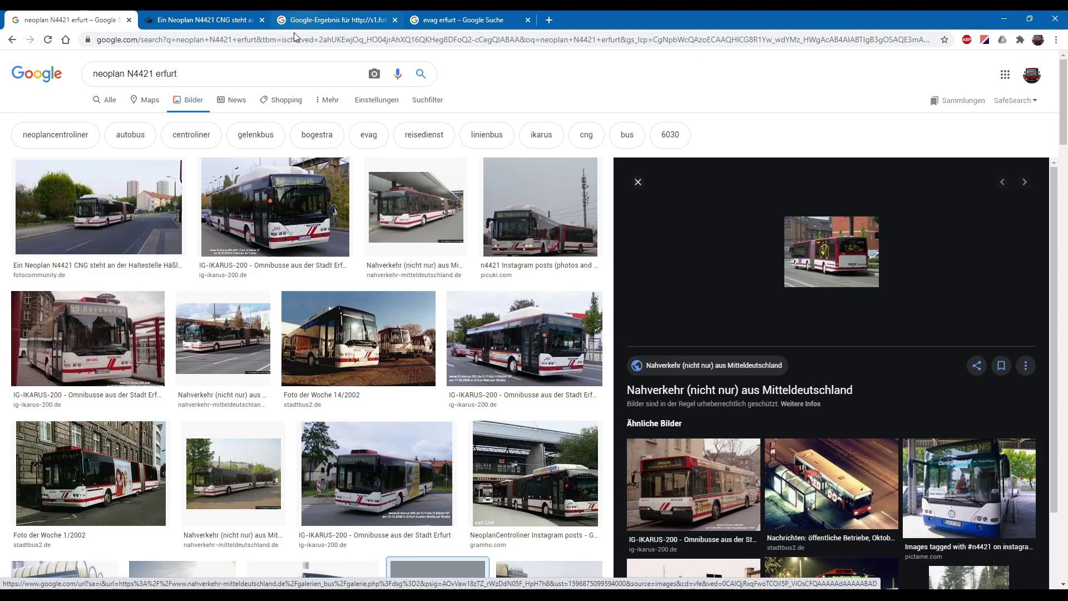
key(alt+Tab)
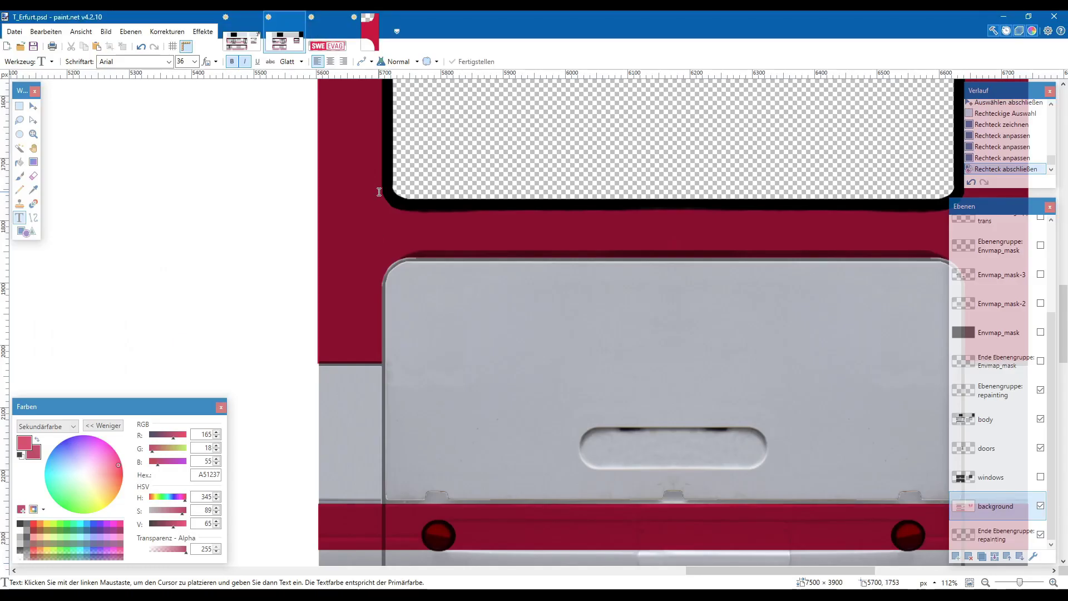
- In V_Erfurt.psd, add the red fleet number 509 above the front view's left headlight recess, beside the E EVAG lettering
click(242, 40)
scroll(302, 207, down, 4)
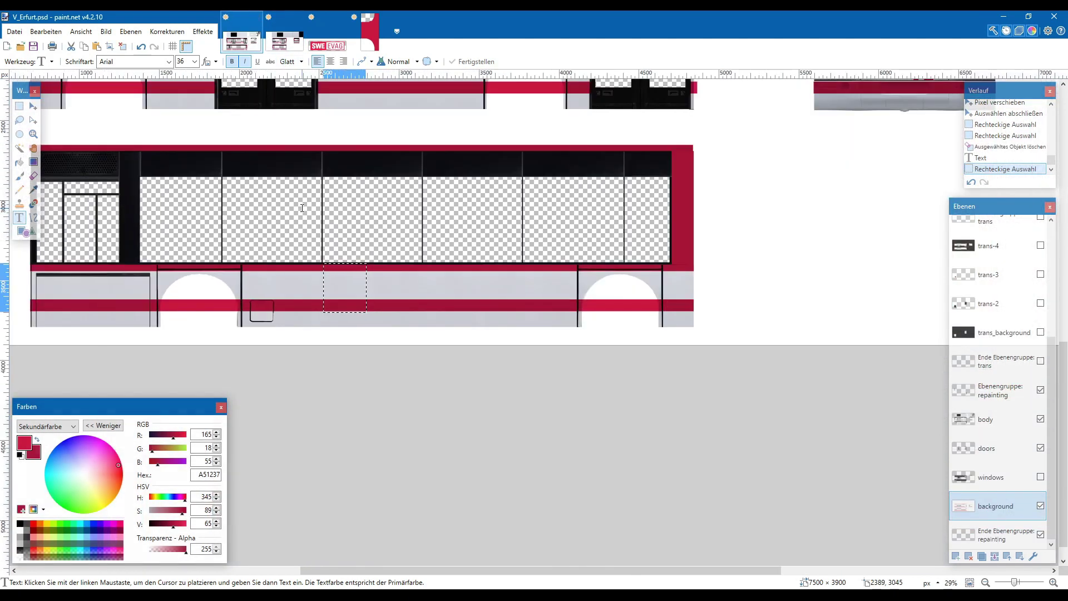
scroll(529, 167, up, 5)
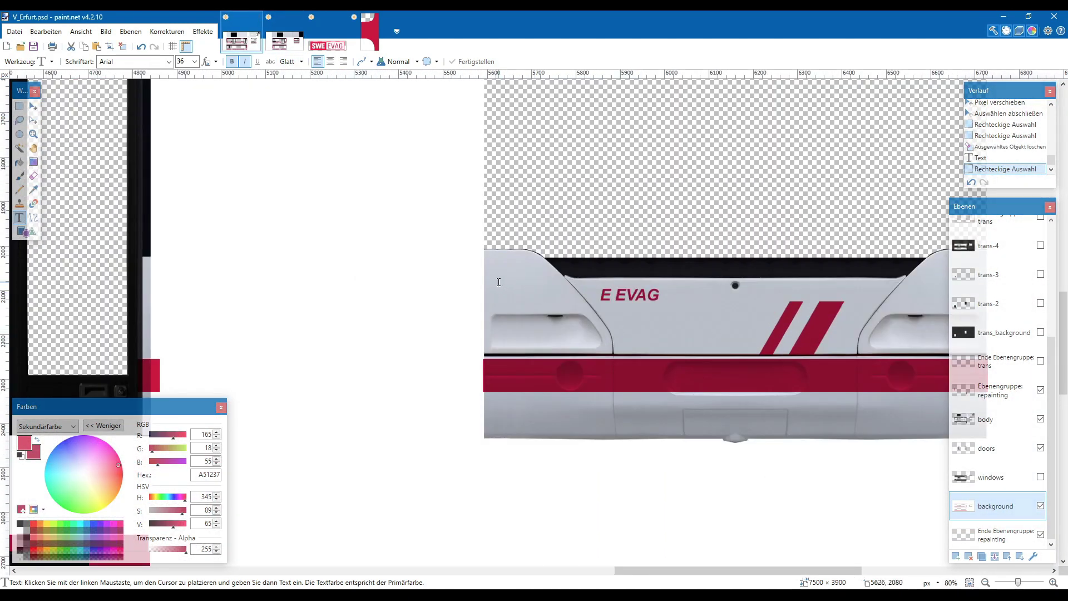
click(501, 287)
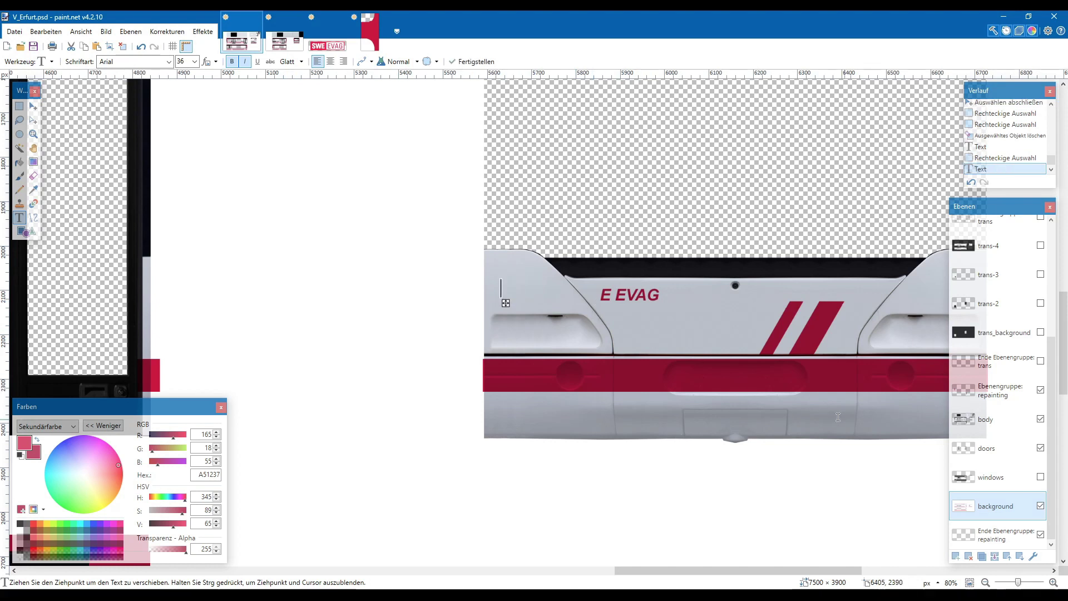
click(19, 106)
click(19, 217)
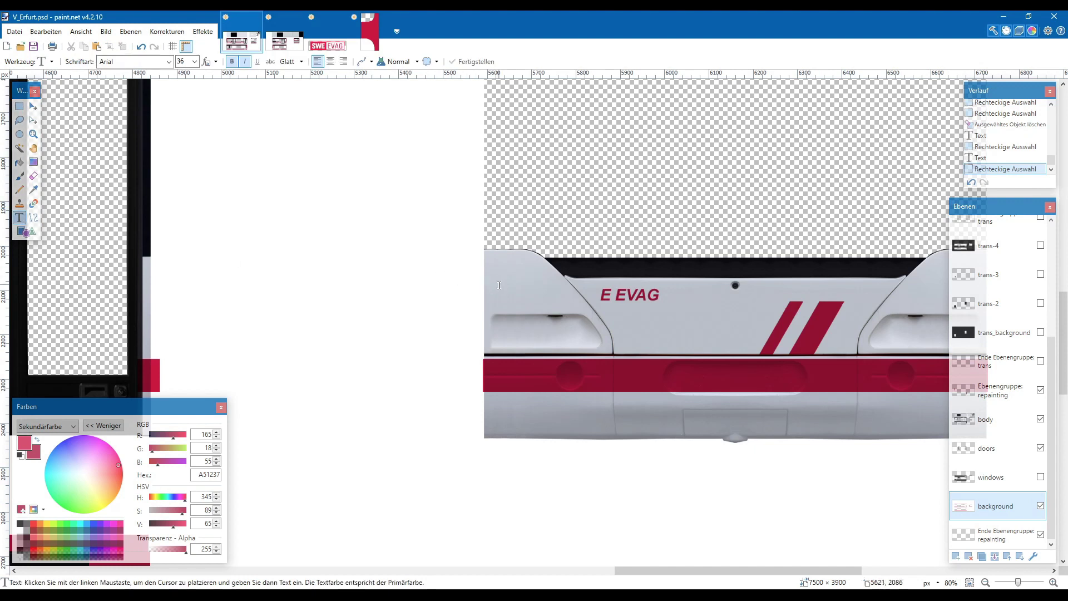
text(509)
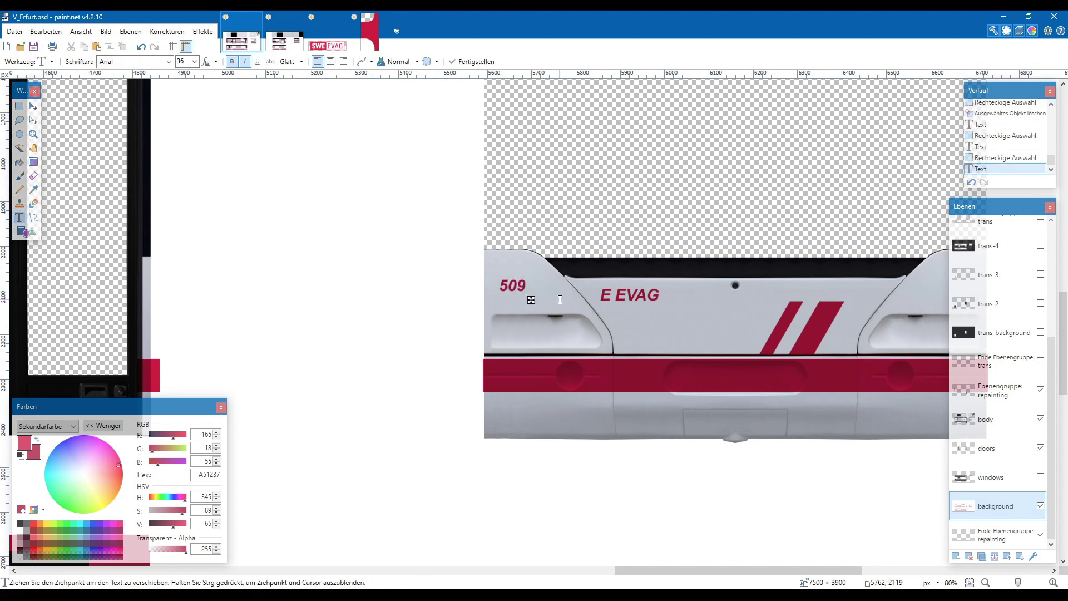
- Remove italic and bold from the front fleet number, set its size to 48, and centre it above the headlight recess
click(245, 62)
key(alt+Tab)
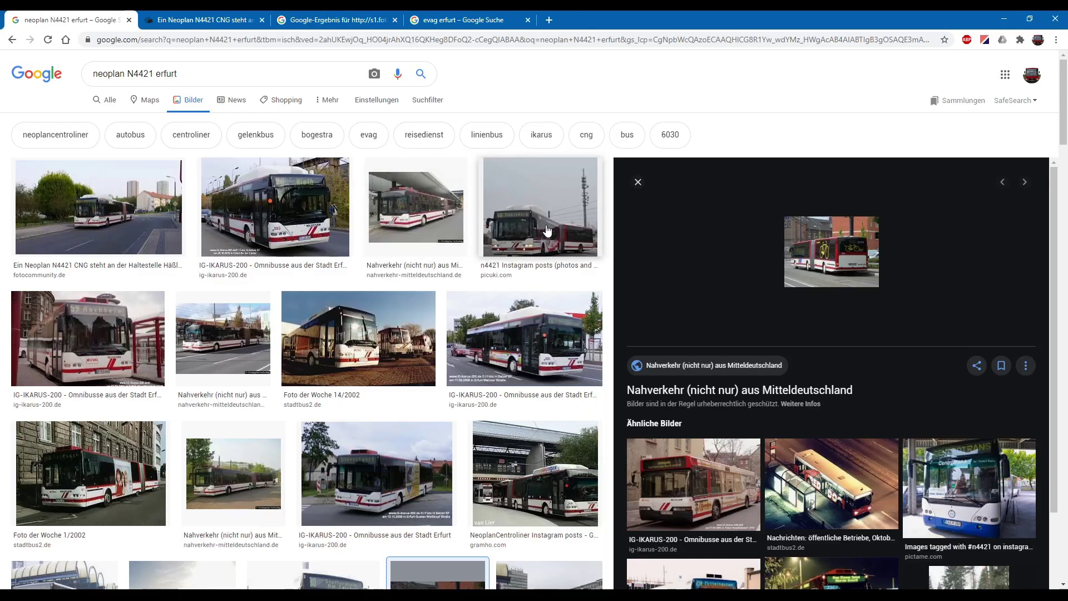
click(222, 15)
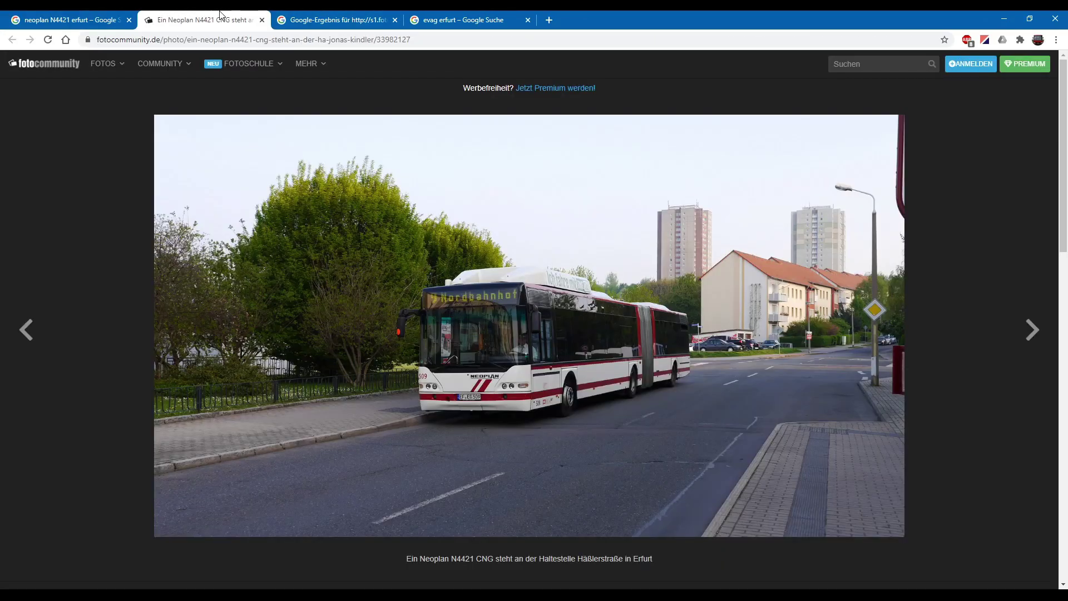
key(alt+Tab)
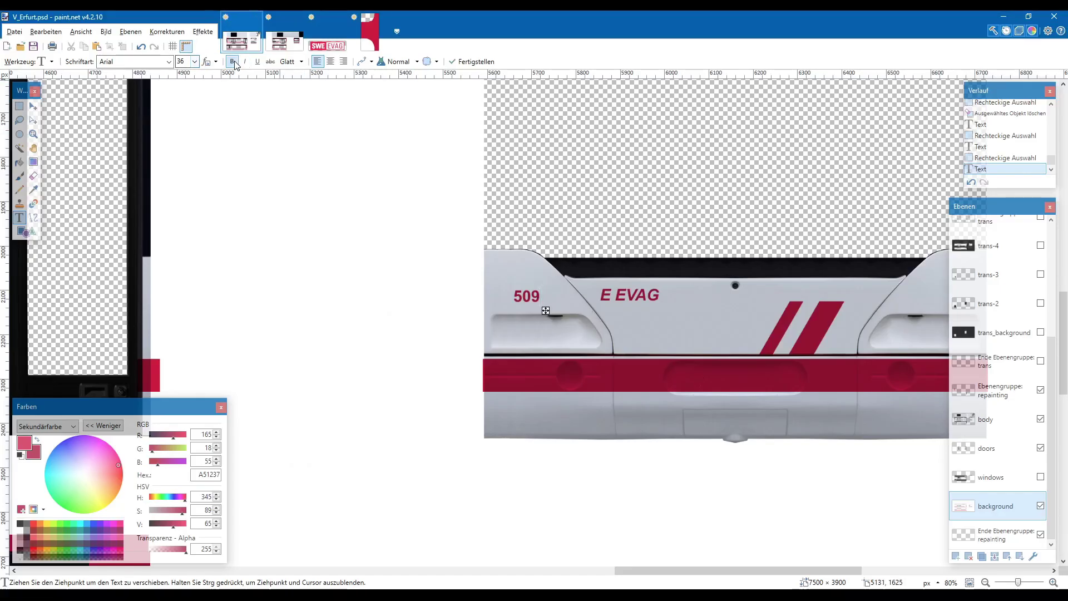
click(195, 61)
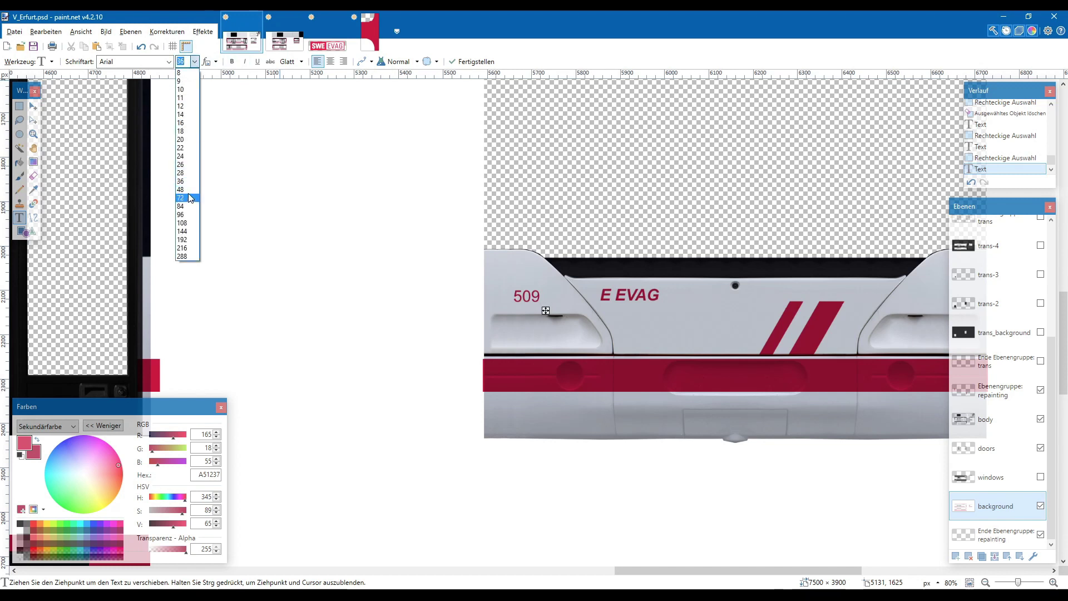
click(188, 189)
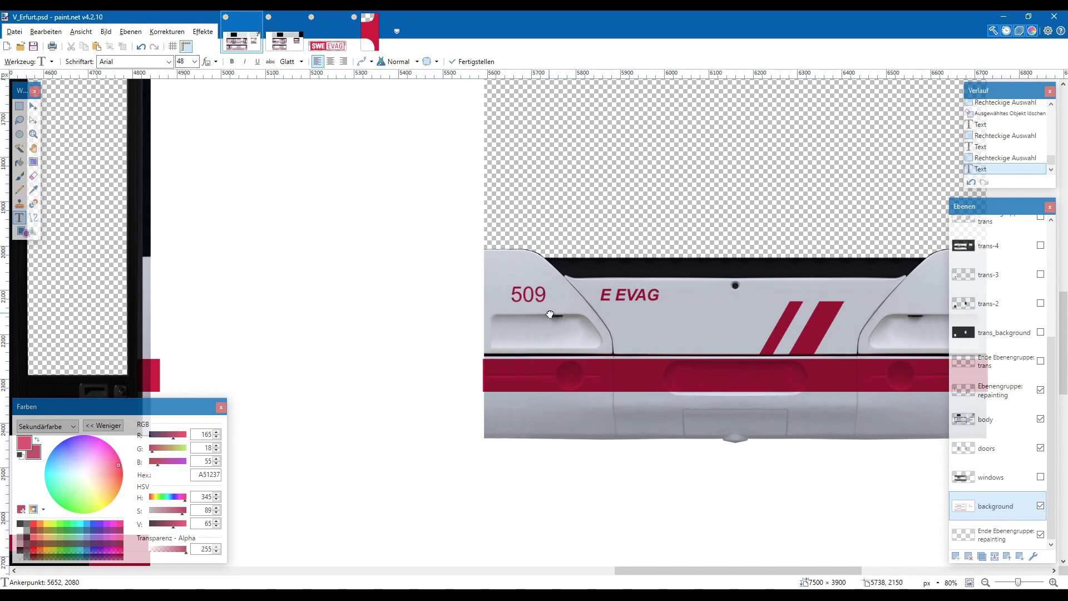
drag(550, 314, 549, 310)
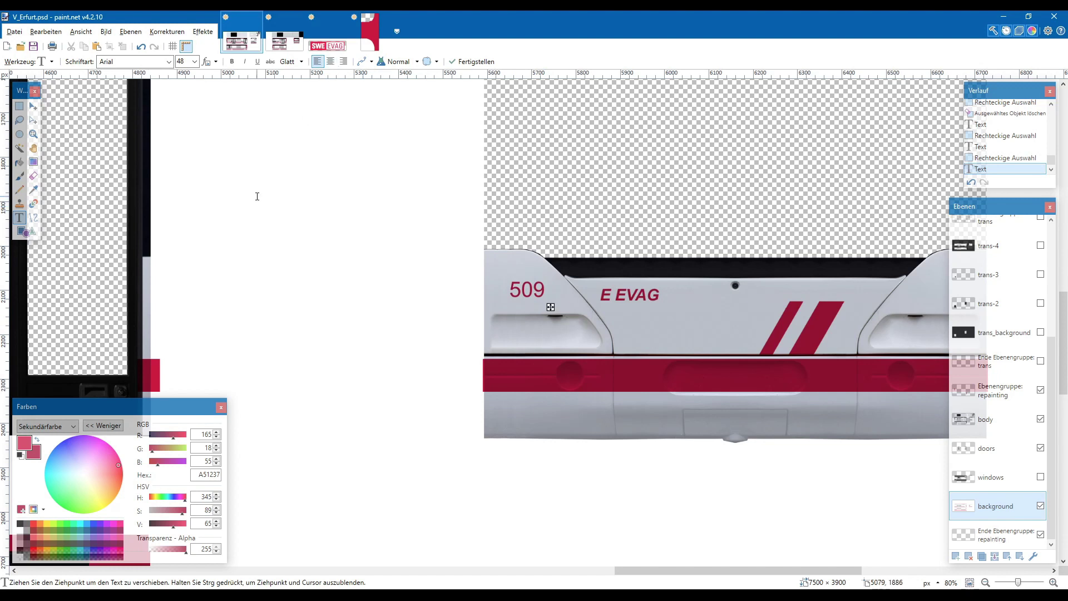
- In T_Erfurt.psd, add the fleet number 509 in white on the red band below the rear window's left corner
click(296, 44)
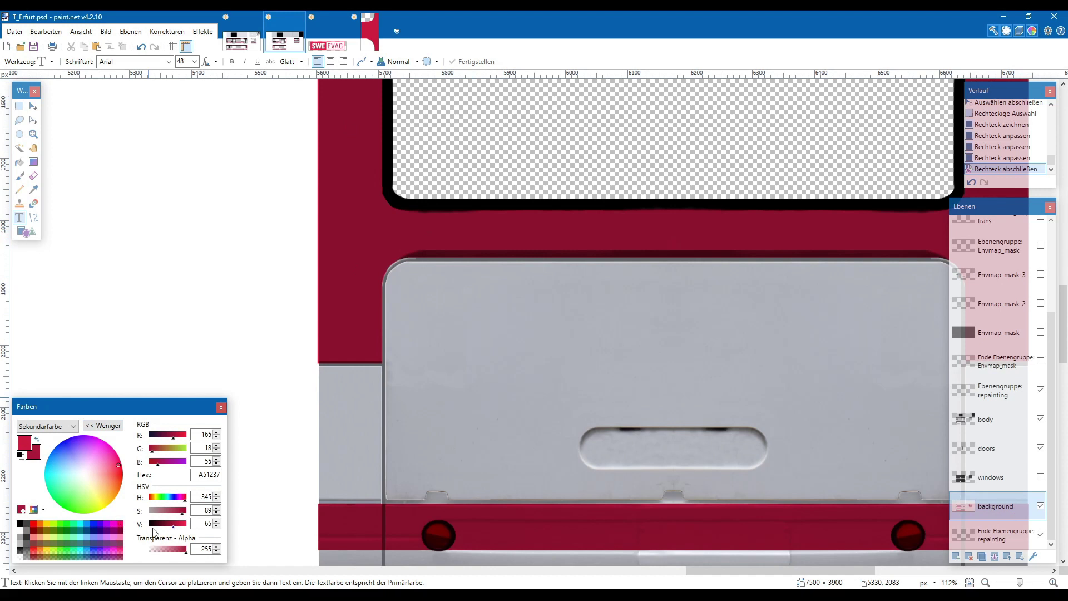
right_click(21, 531)
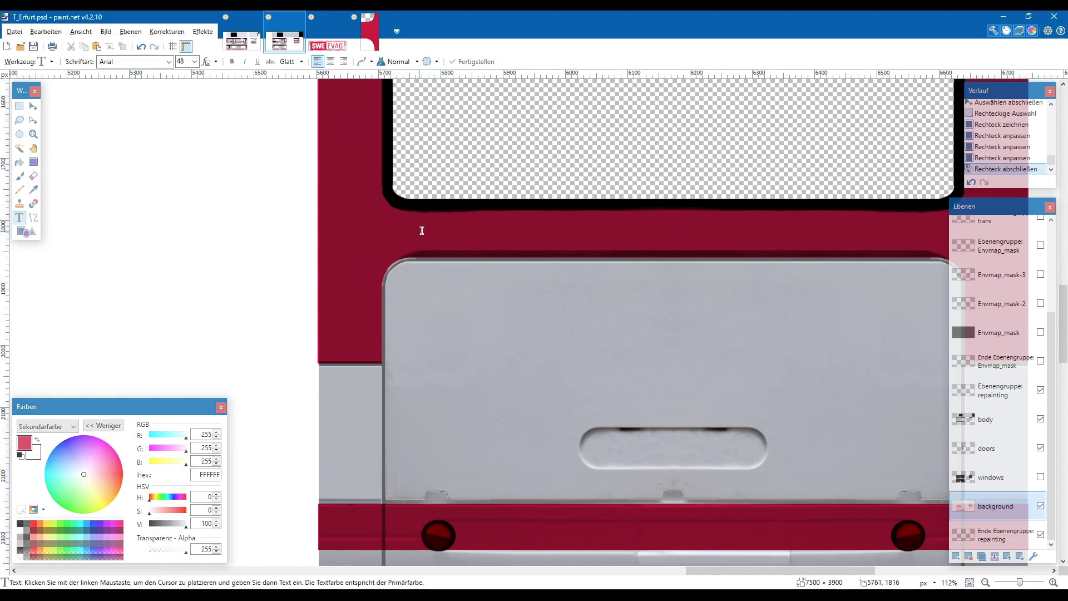
click(37, 440)
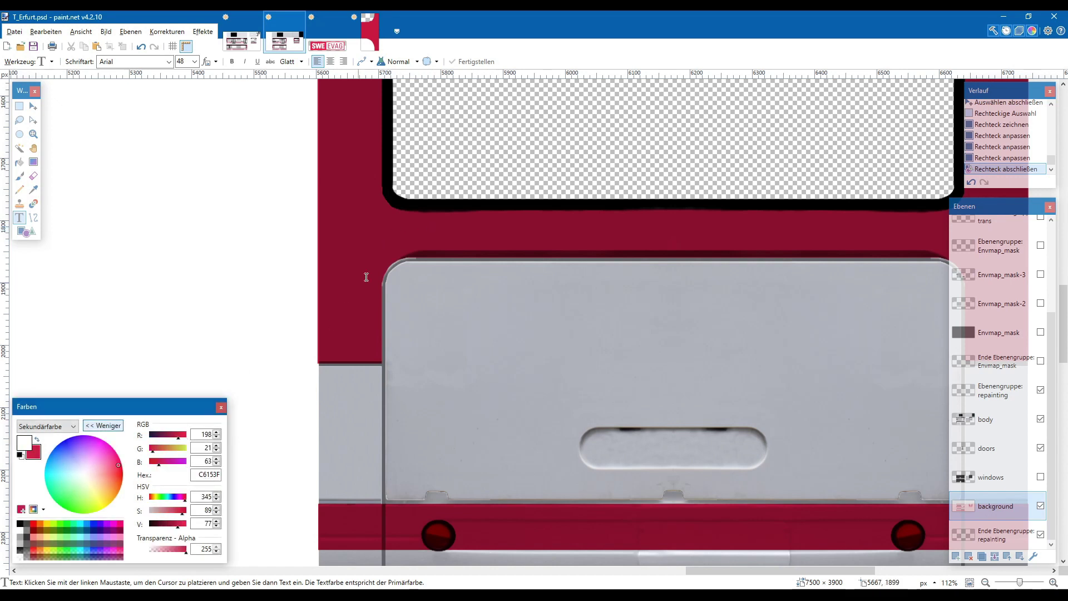
click(417, 231)
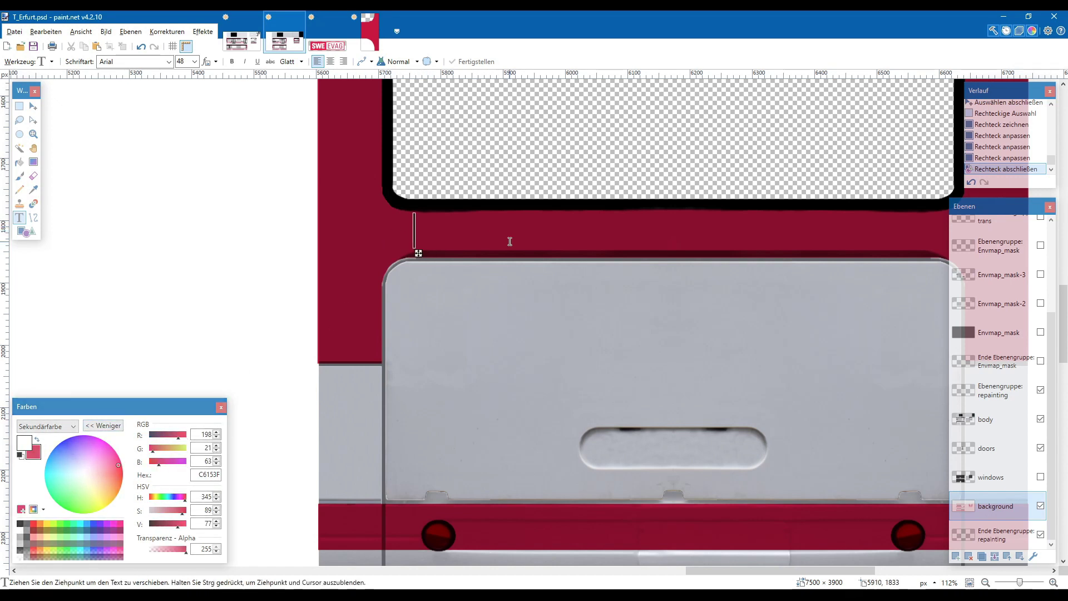
text(509)
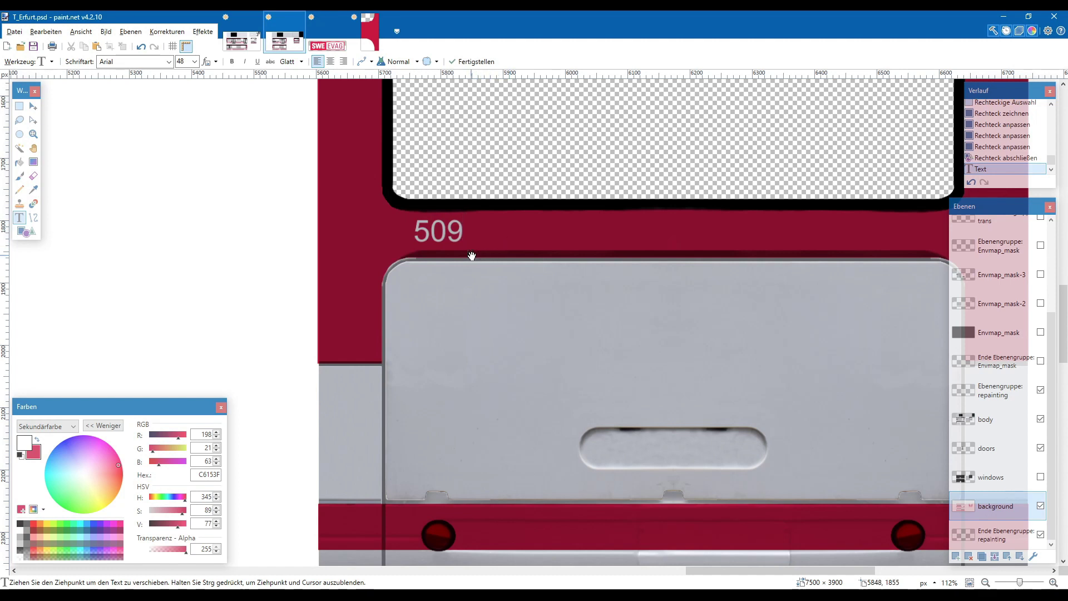
drag(469, 255, 477, 257)
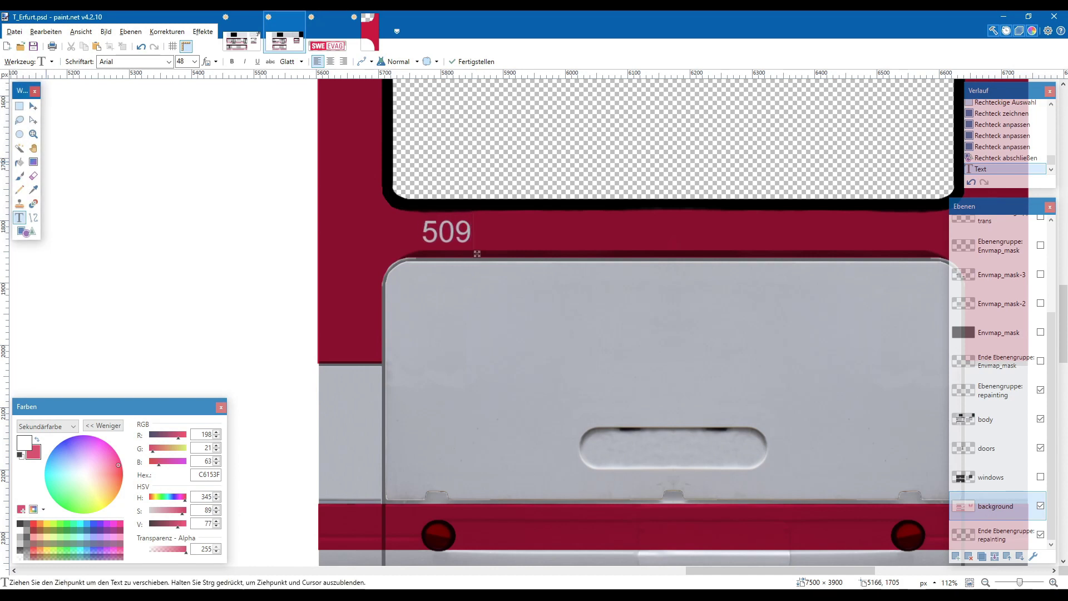
- Finish the rear fleet number text, clear the selection and save T_Erfurt.psd with RLE compression
key(s)
click(236, 195)
scroll(237, 194, down, 5)
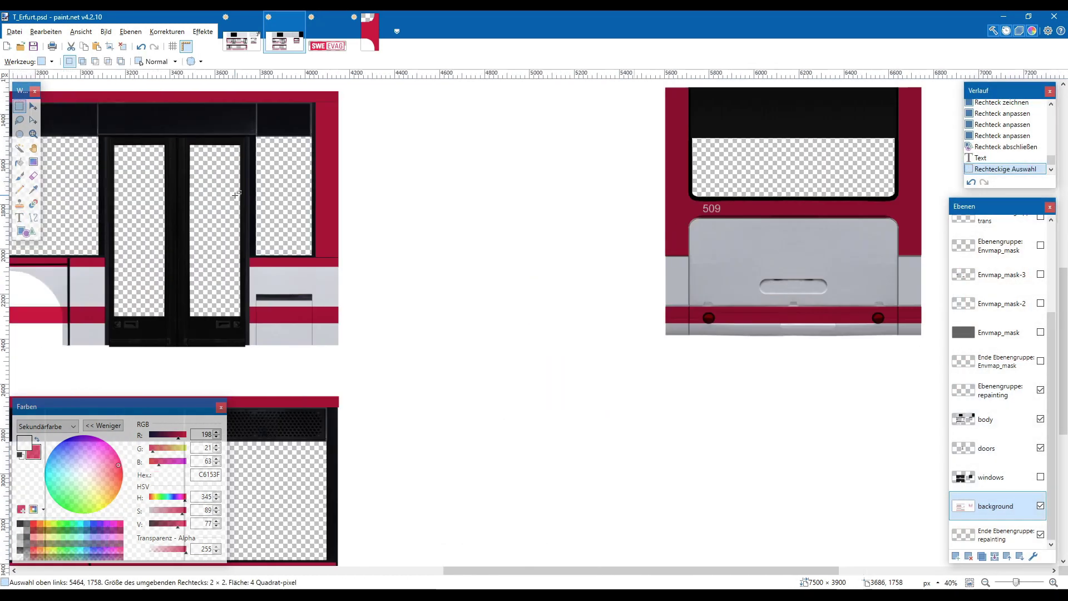
scroll(237, 195, down, 3)
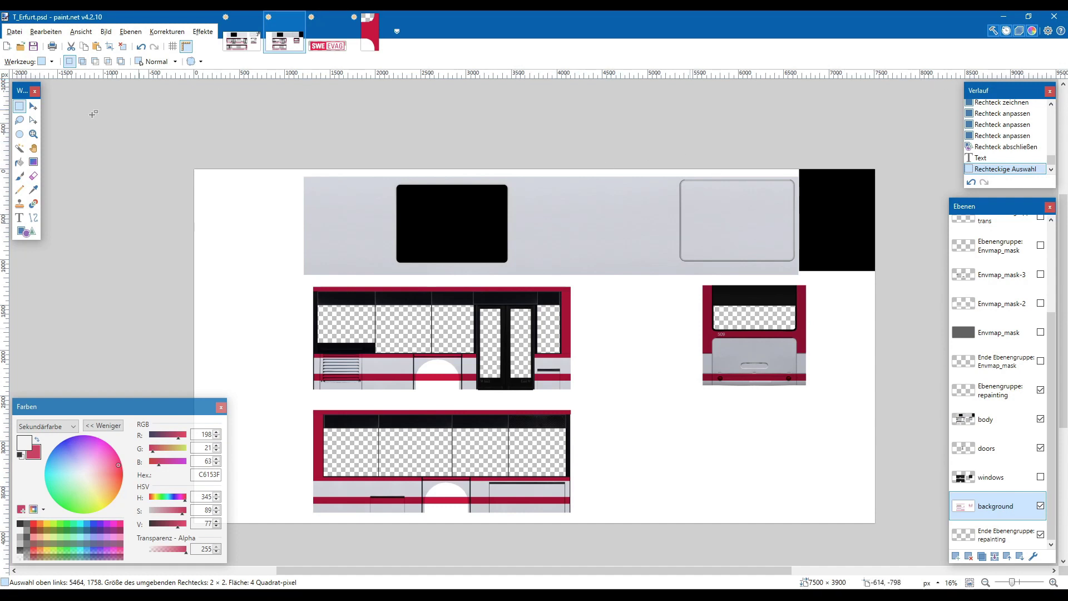
click(315, 168)
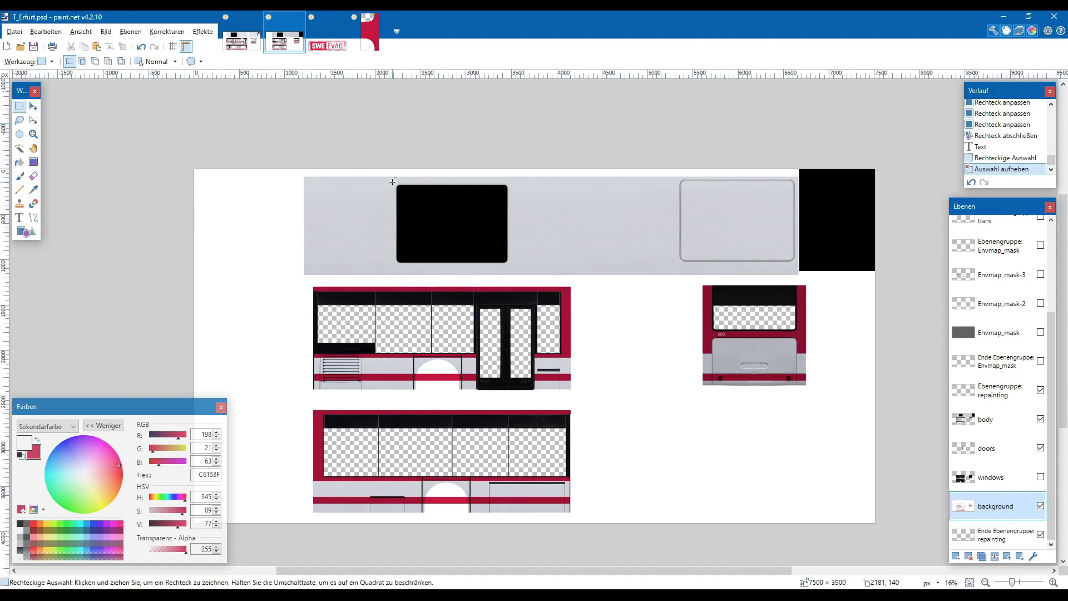
key(ctrl+s)
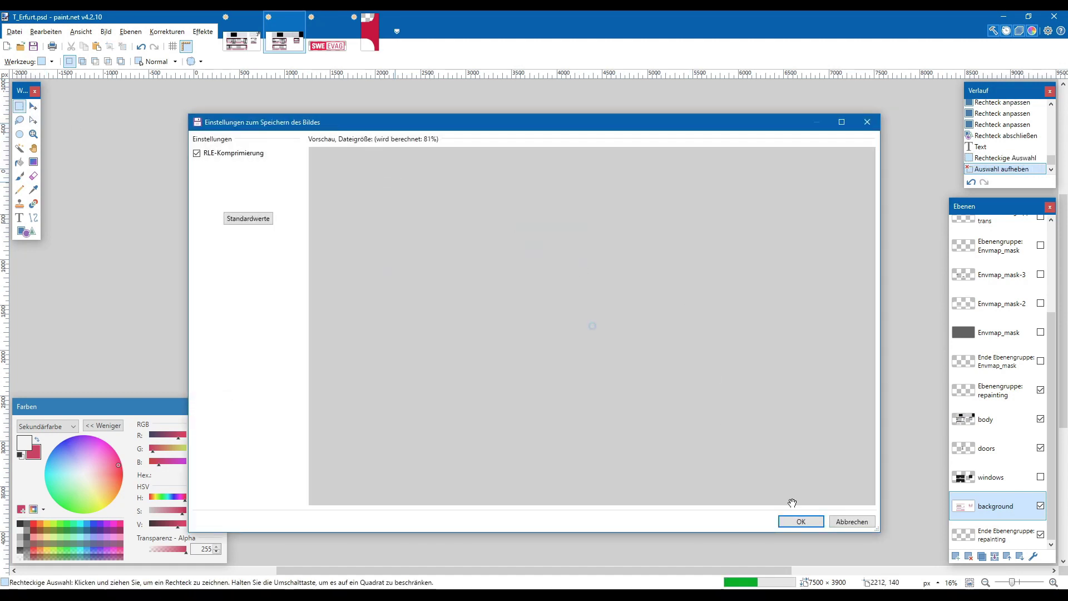
click(802, 523)
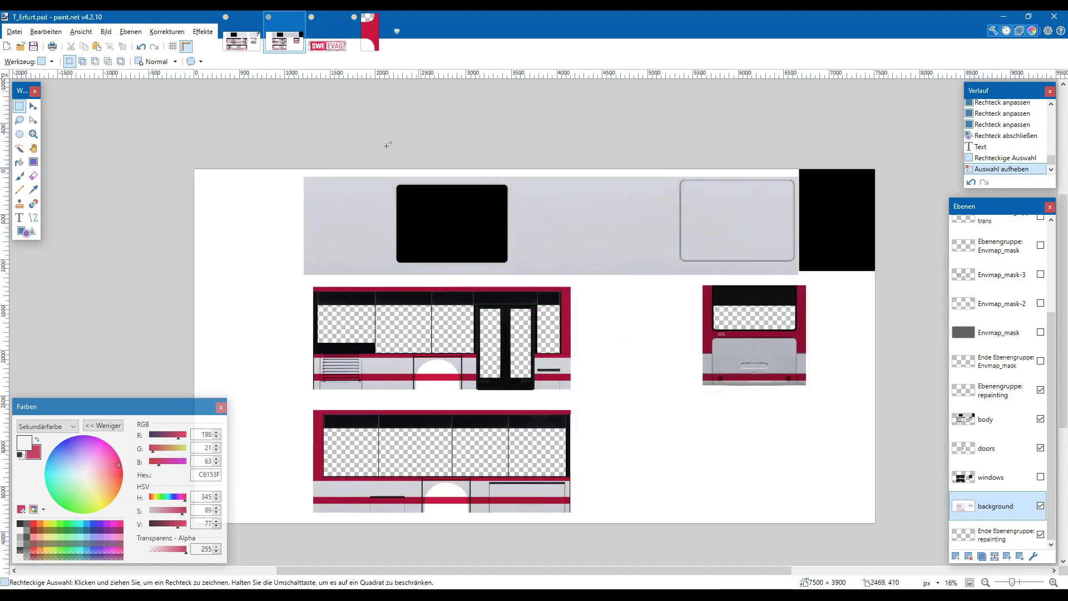
- Switch to V_Erfurt.psd and save it with RLE compression
click(246, 29)
key(ctrl+s)
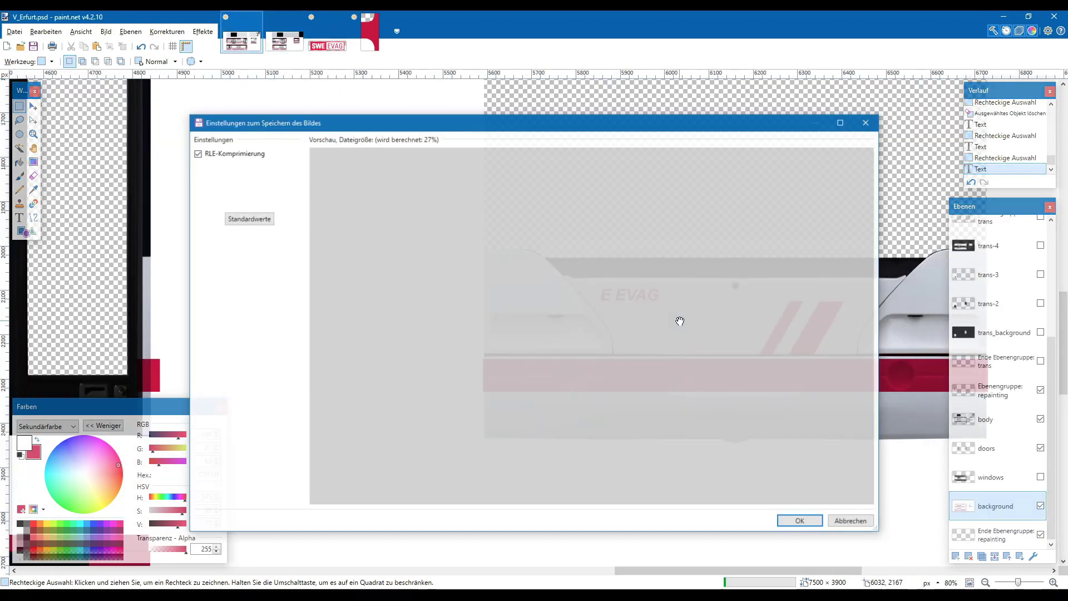
key(Escape)
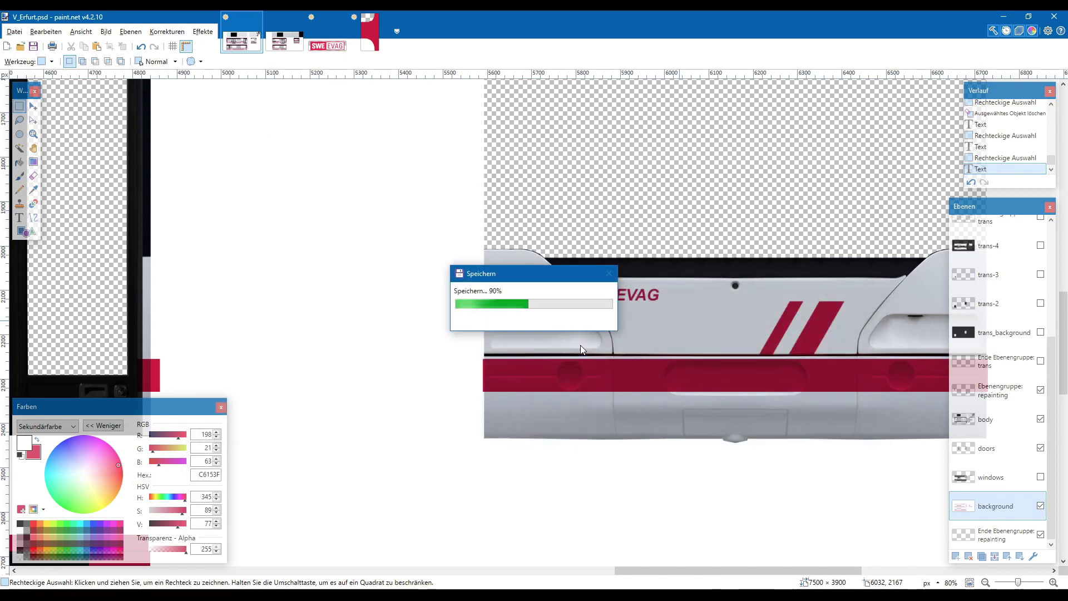
scroll(579, 345, down, 3)
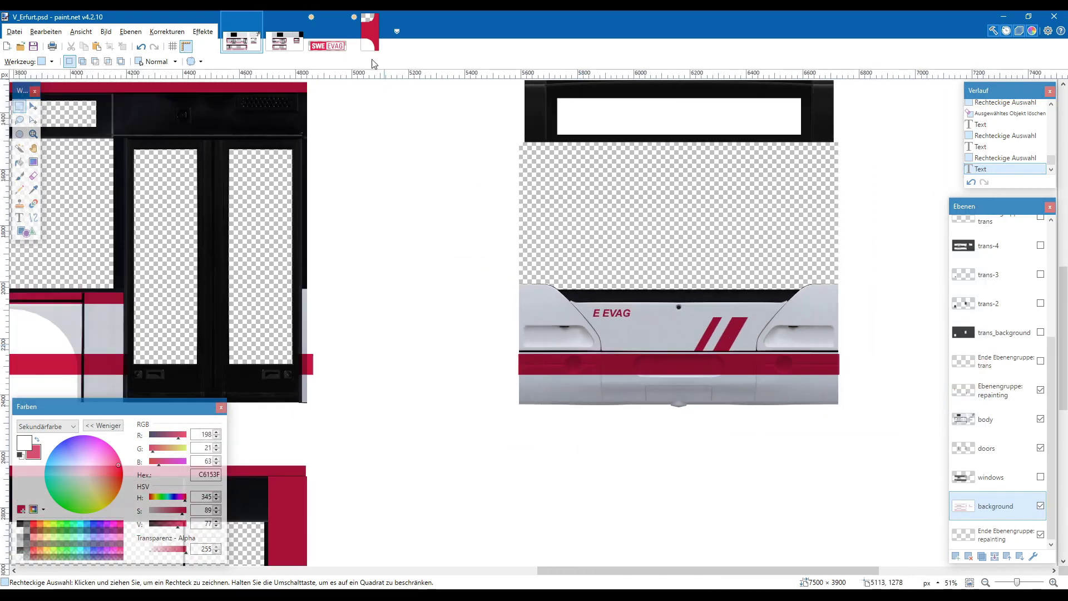
- Close the SWE EVAG logo image and the untitled red wheel-arch image without saving them
click(342, 17)
click(473, 351)
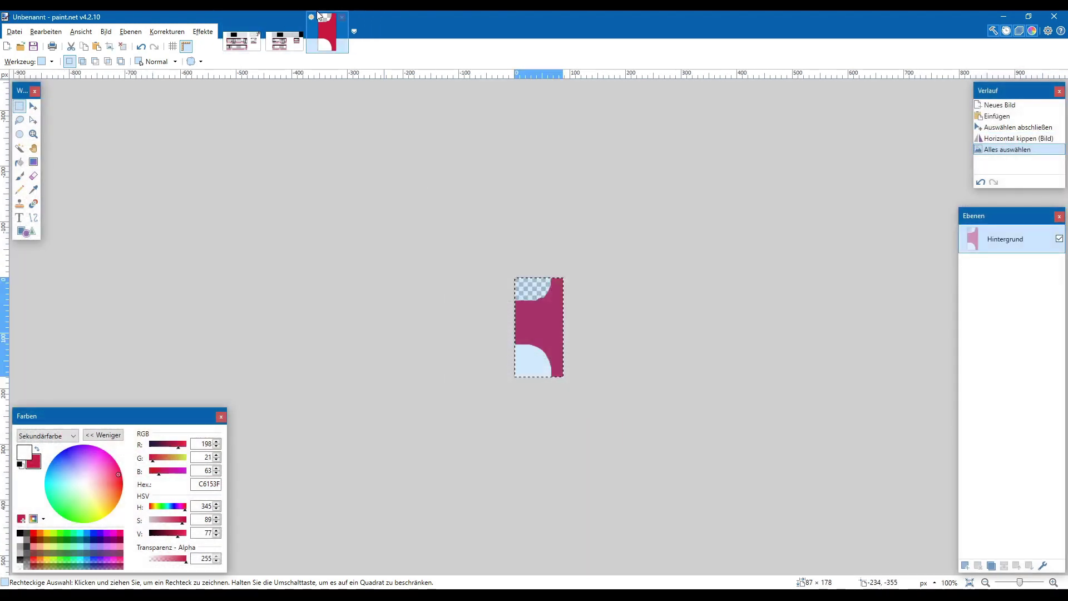
click(342, 18)
click(494, 378)
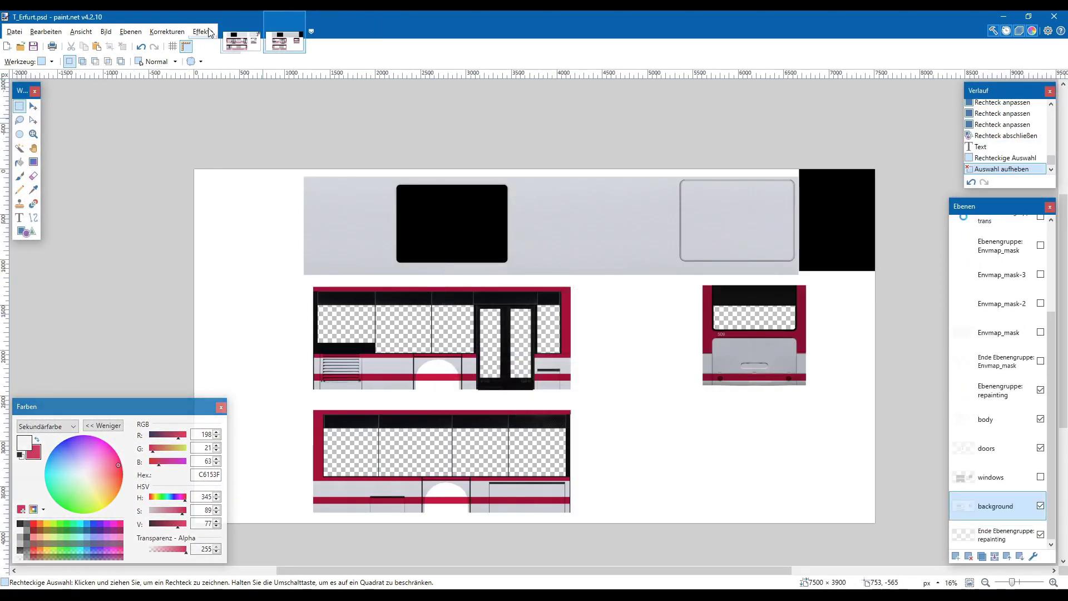
- Switch to File Explorer and display the Erfurt texture folder's files as large icons
click(242, 42)
scroll(449, 226, down, 2)
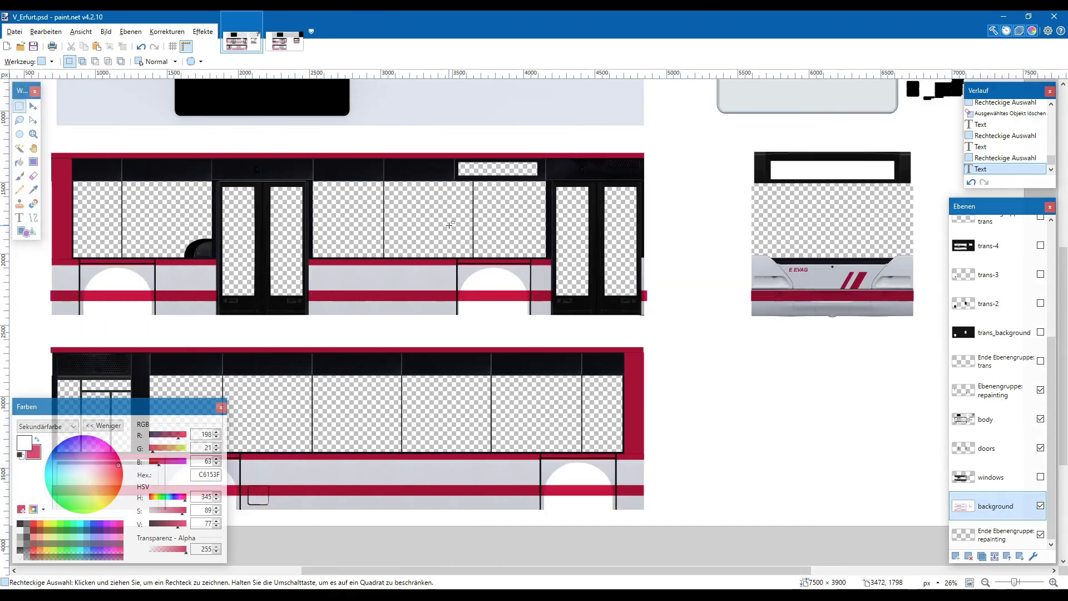
scroll(449, 224, down, 2)
key(alt+Tab)
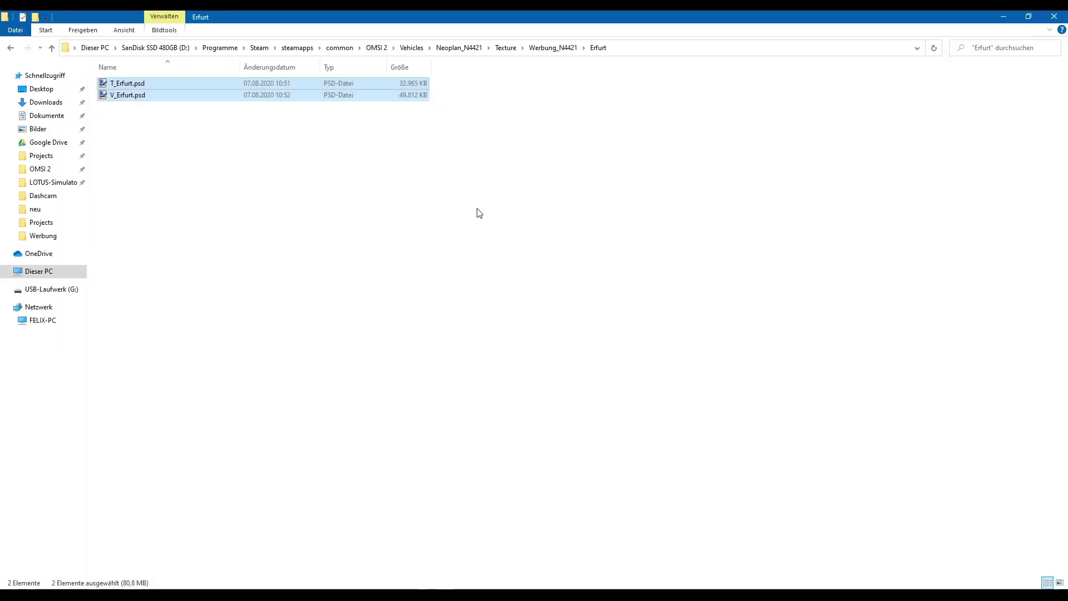
click(179, 104)
right_click(238, 134)
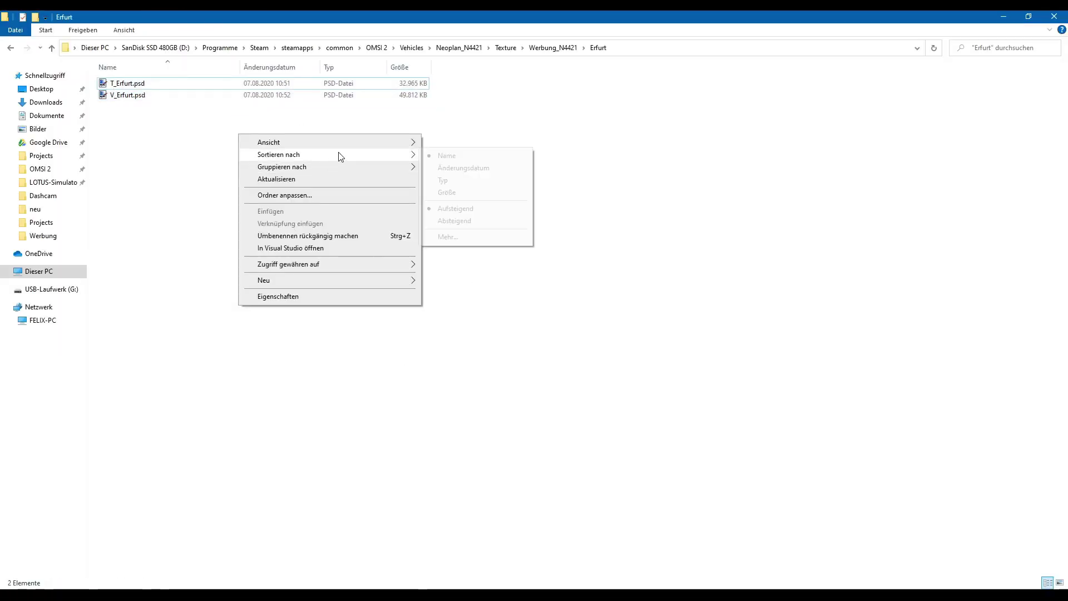
mouse_move(346, 143)
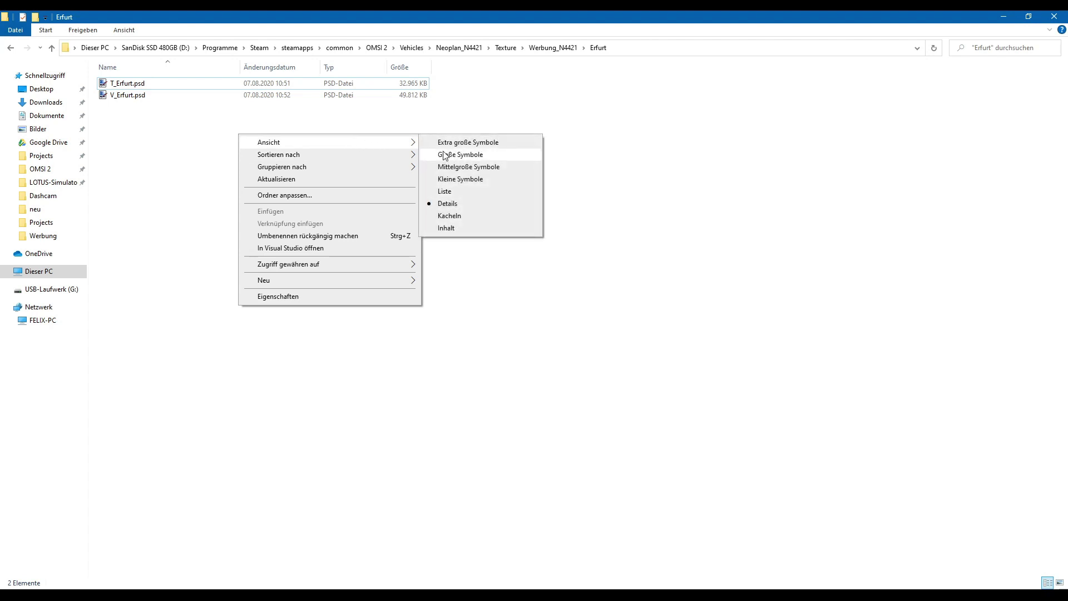
click(445, 155)
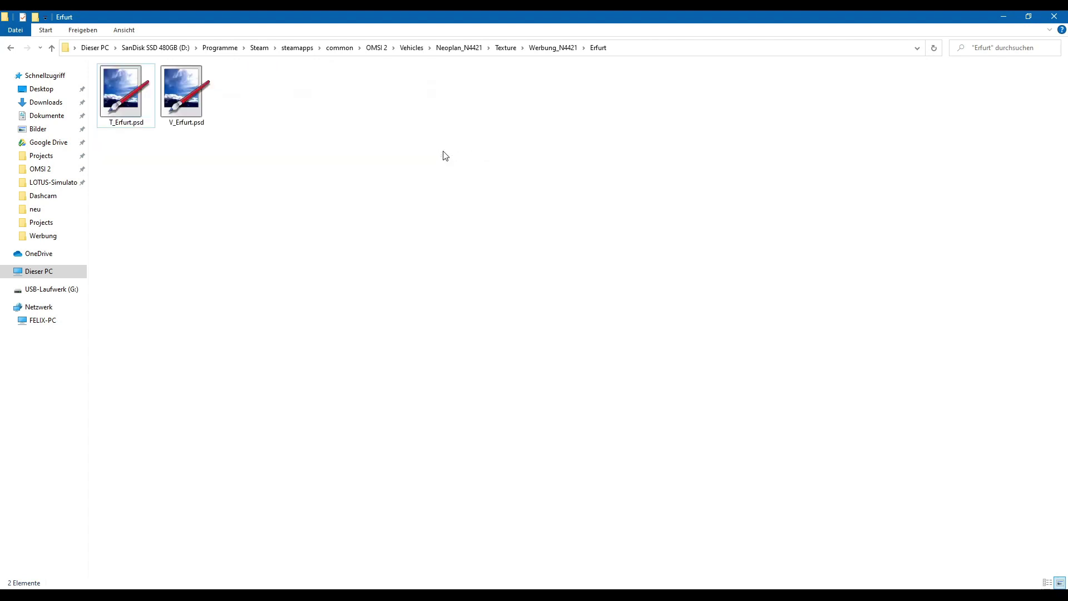
click(1010, 20)
- Save V_Erfurt.psd again and export it as V_Erfurt.tga with automatic bit depth and RLE compression, flattening the layers
scroll(660, 416, up, 2)
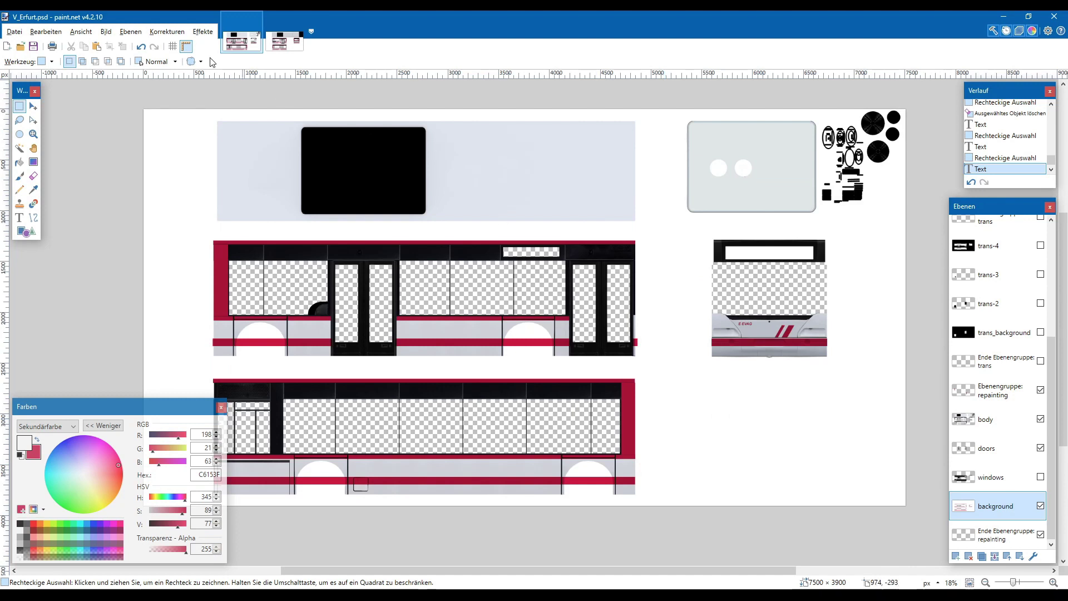
key(ctrl+s)
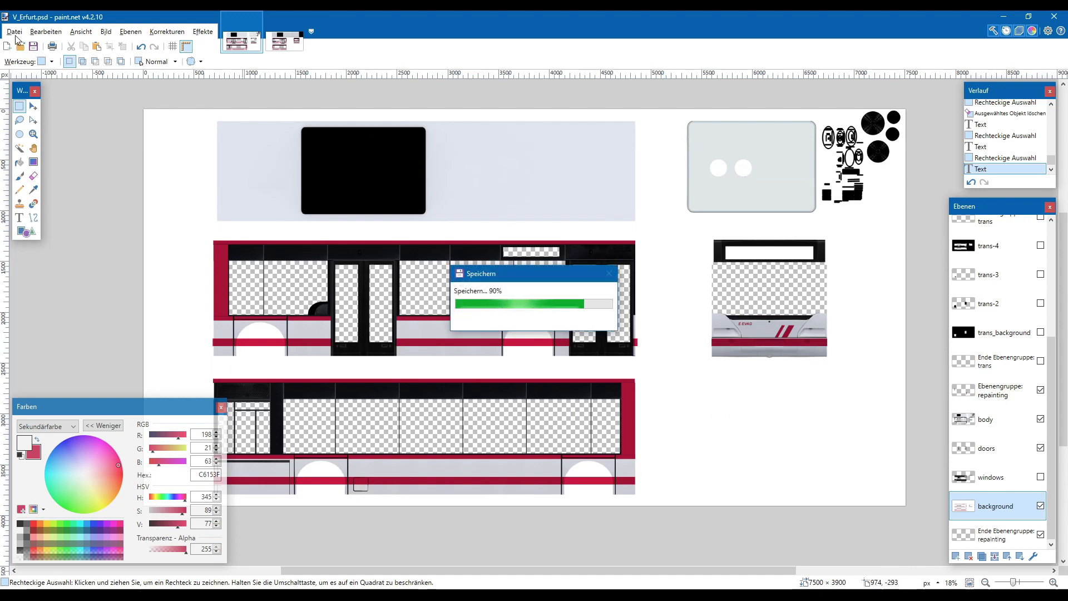
click(15, 31)
click(177, 169)
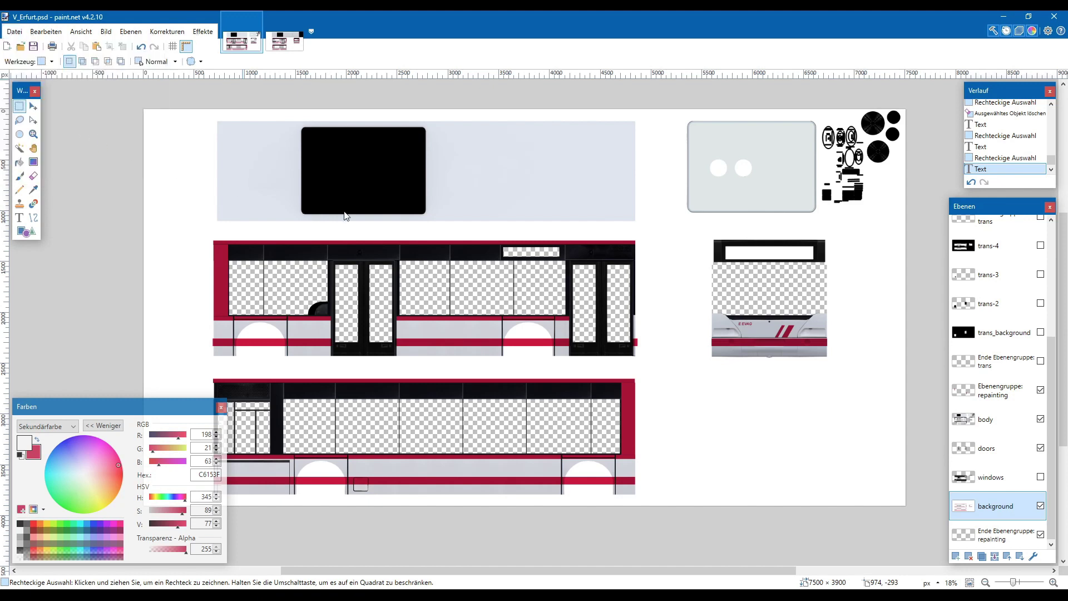
click(337, 353)
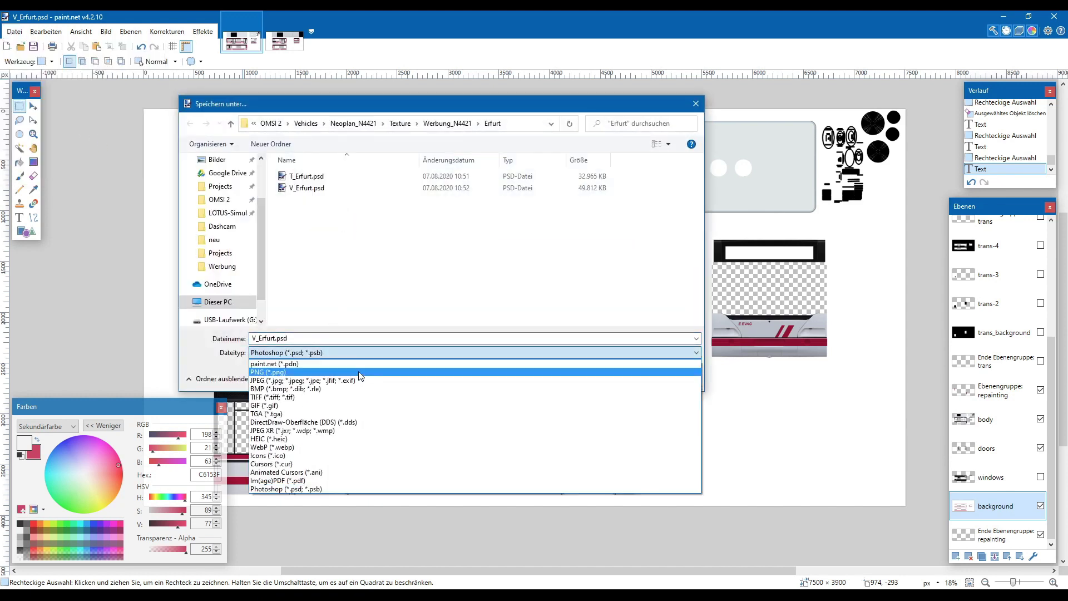
click(360, 414)
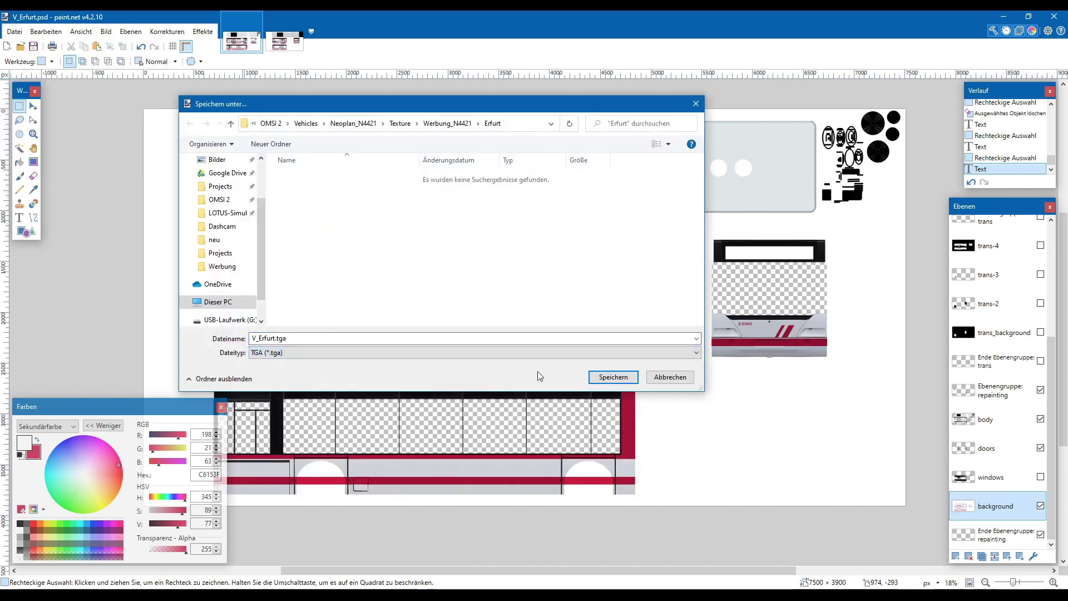
click(593, 376)
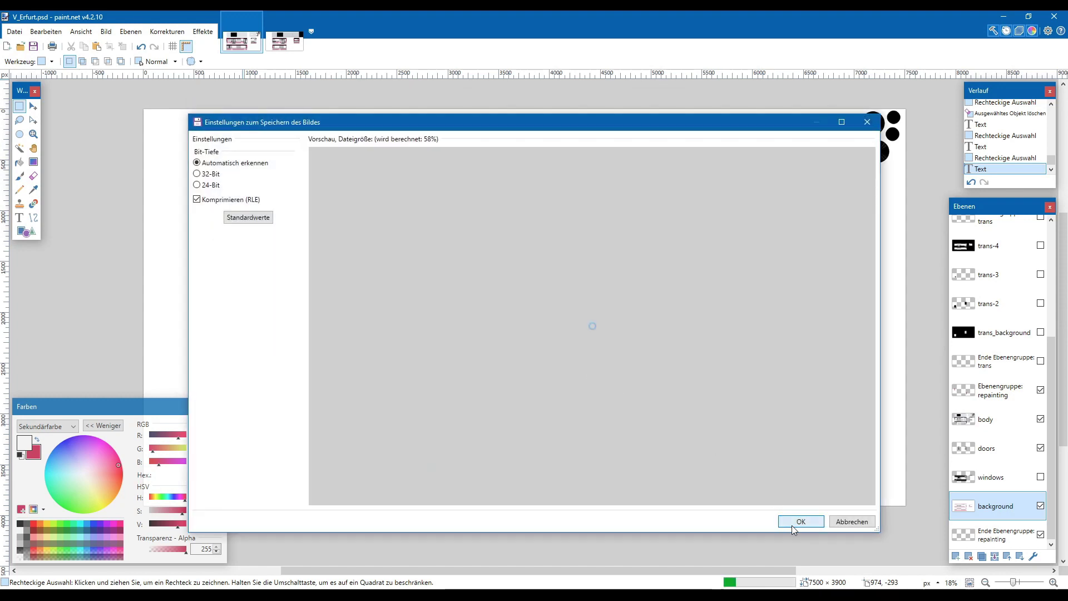
click(793, 526)
click(472, 341)
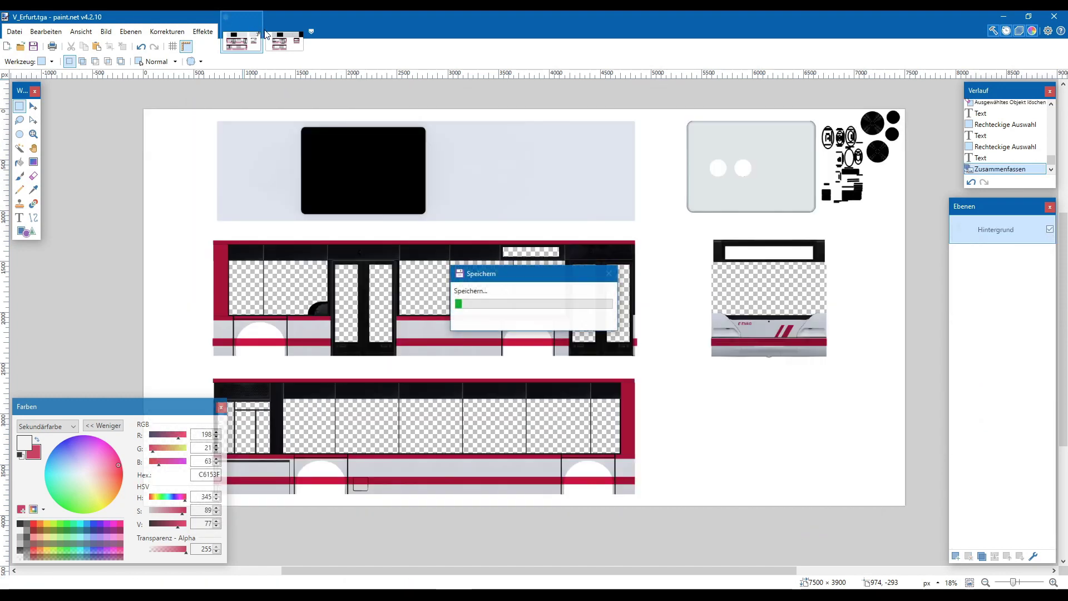
- Export T_Erfurt.psd to the Erfurt folder as T_Erfurt.tga, flattening its layers
click(284, 40)
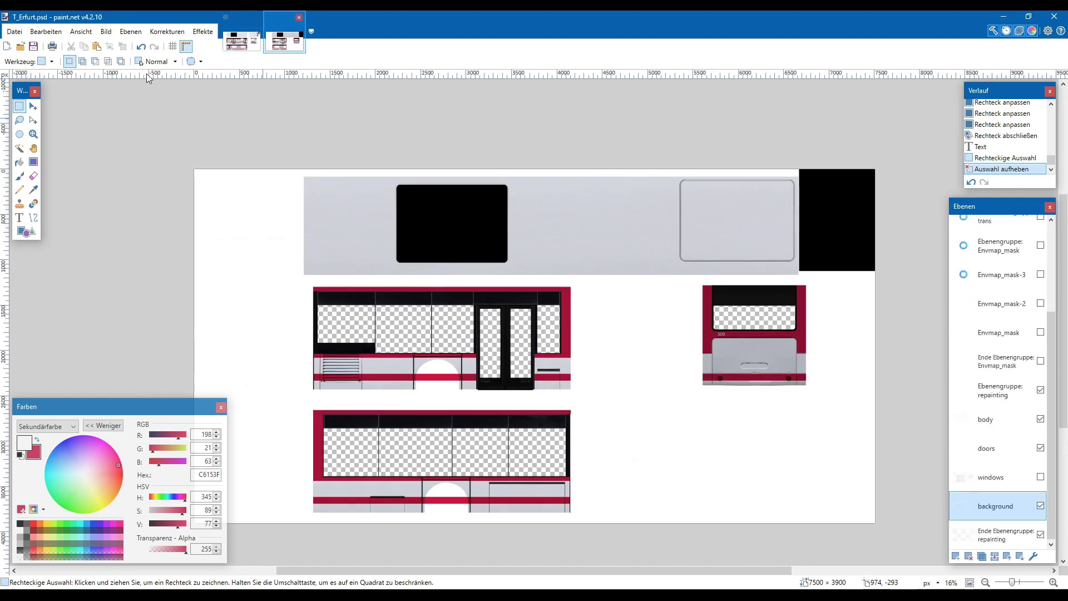
click(15, 31)
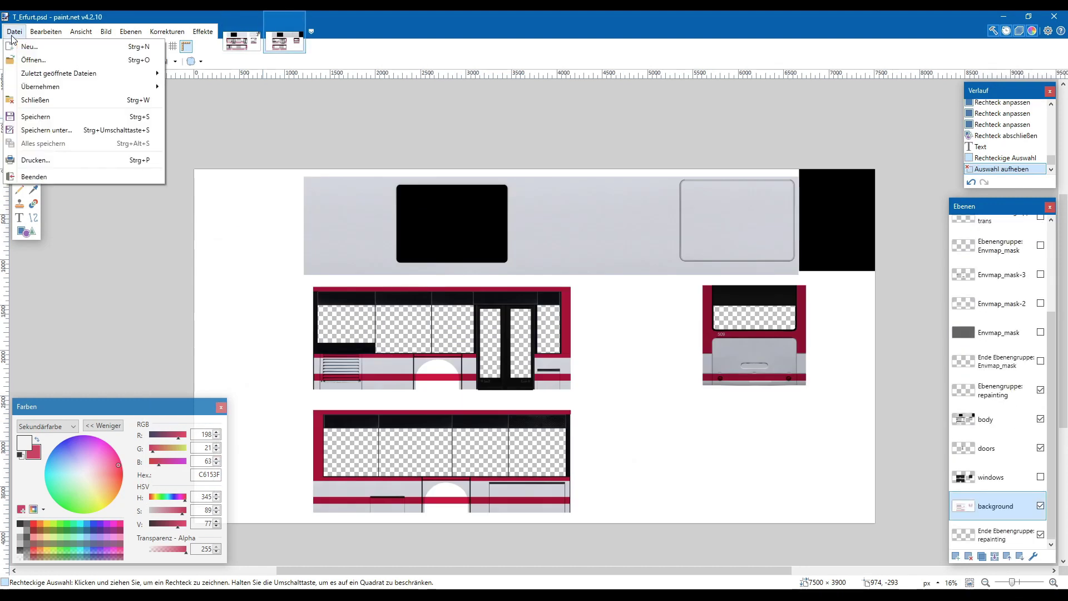
click(74, 130)
click(417, 353)
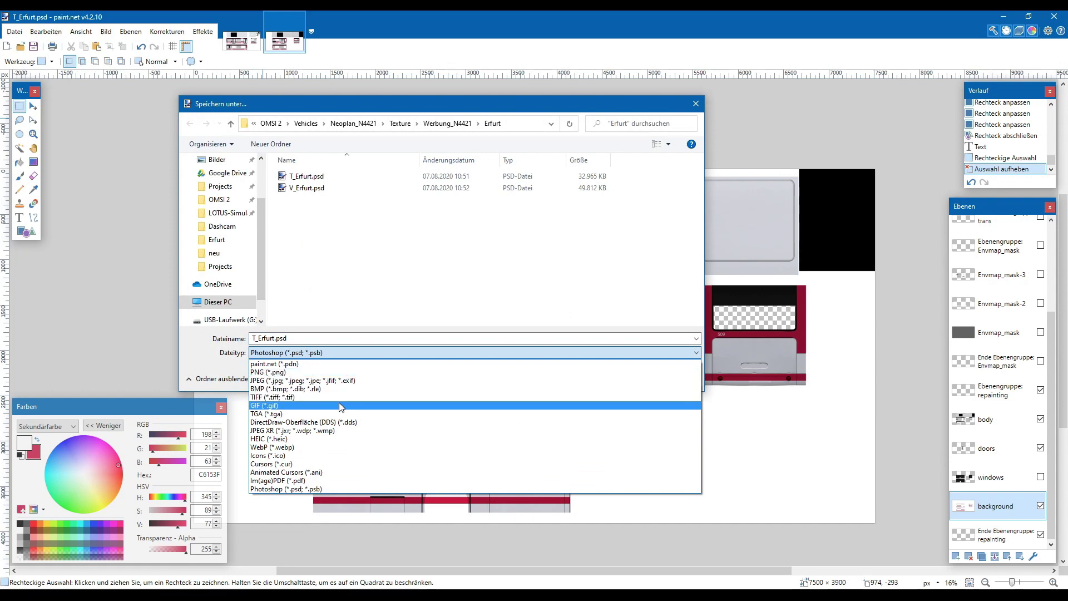
click(340, 405)
click(322, 353)
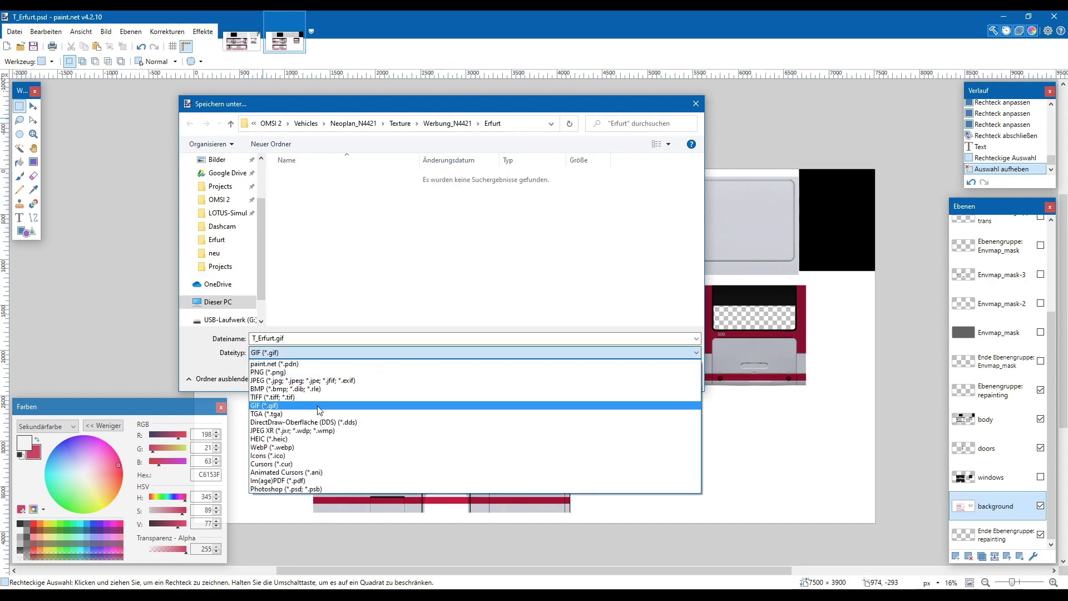
click(309, 414)
click(611, 381)
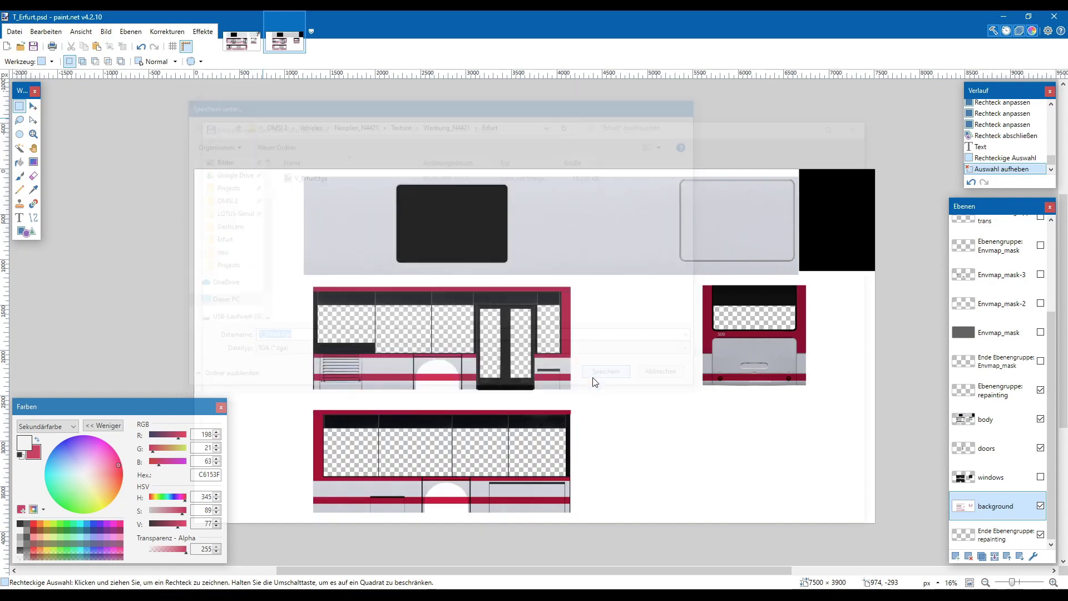
click(799, 522)
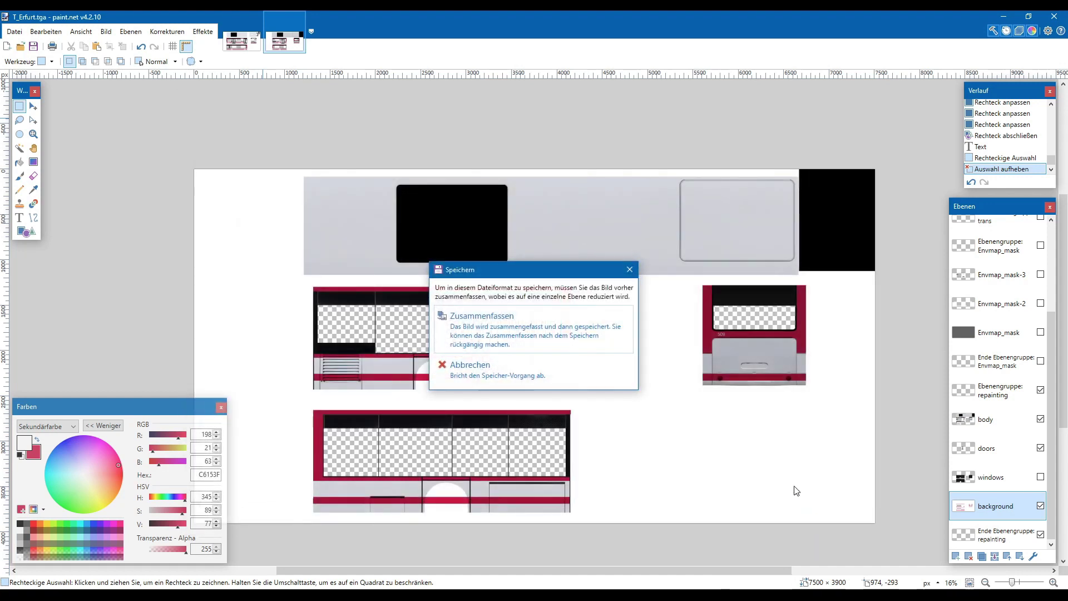
click(527, 330)
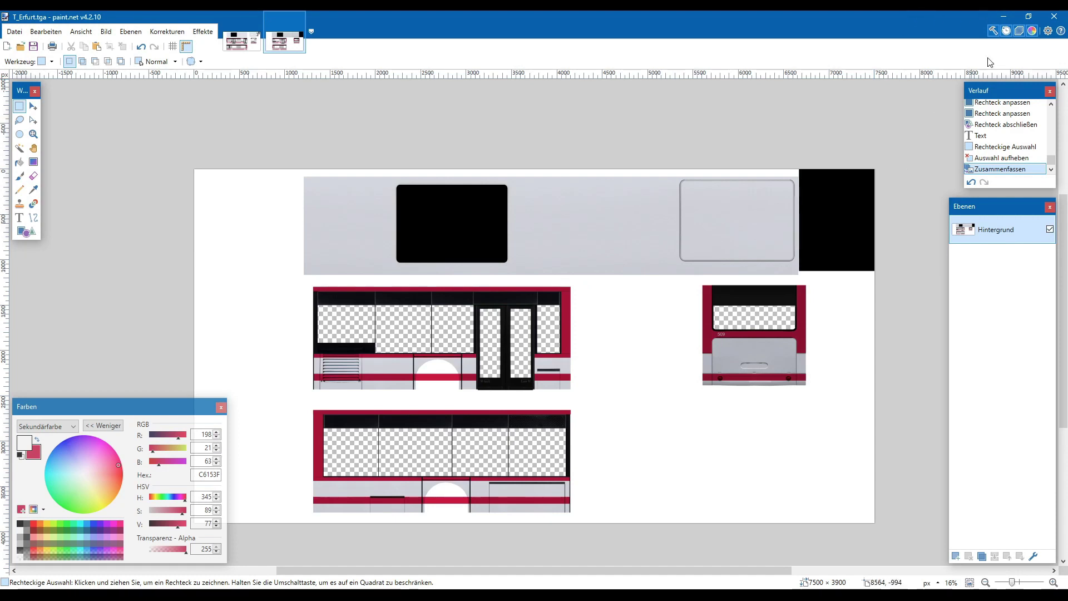
- Close paint.net and check the exported TGA textures in the Erfurt folder in File Explorer
click(1063, 19)
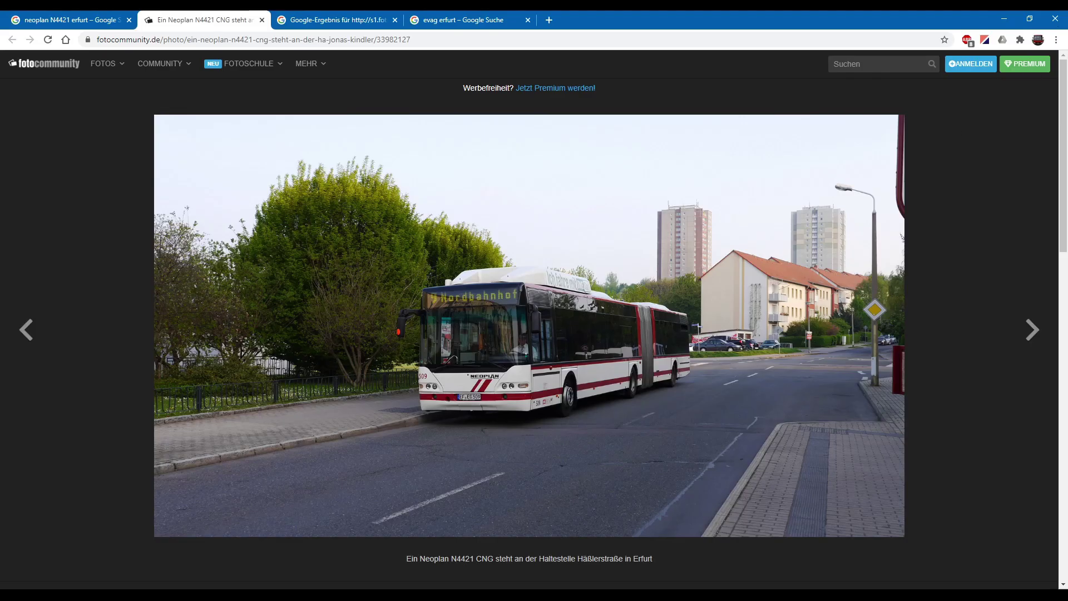
key(alt+Tab)
click(130, 106)
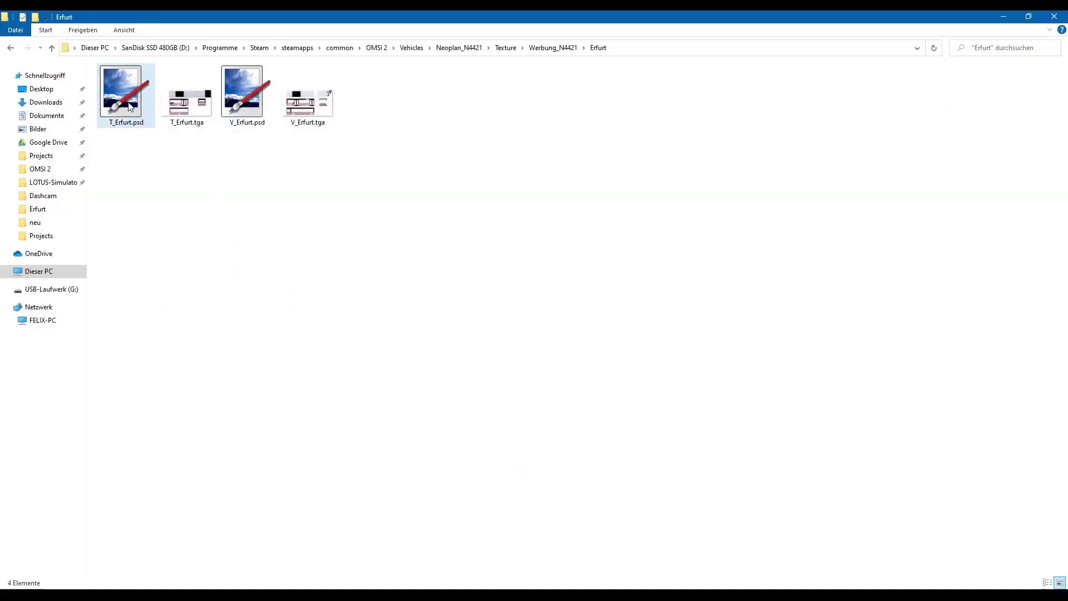
click(379, 228)
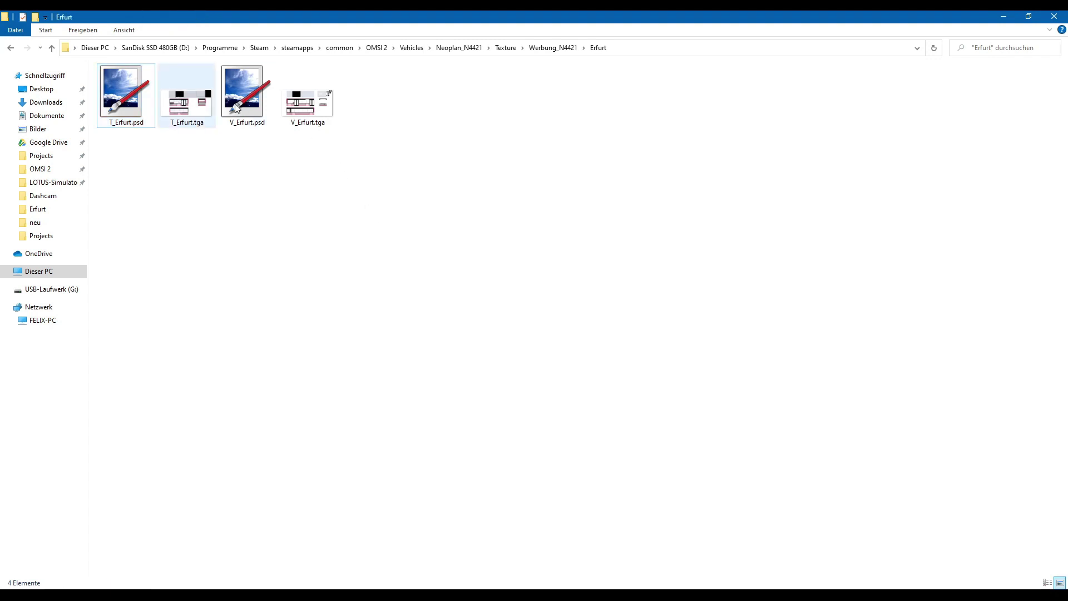
- Duplicate Neutral.cti in the Werbung_N4421 folder and name the copy Erfurt.cti
key(BackSpace)
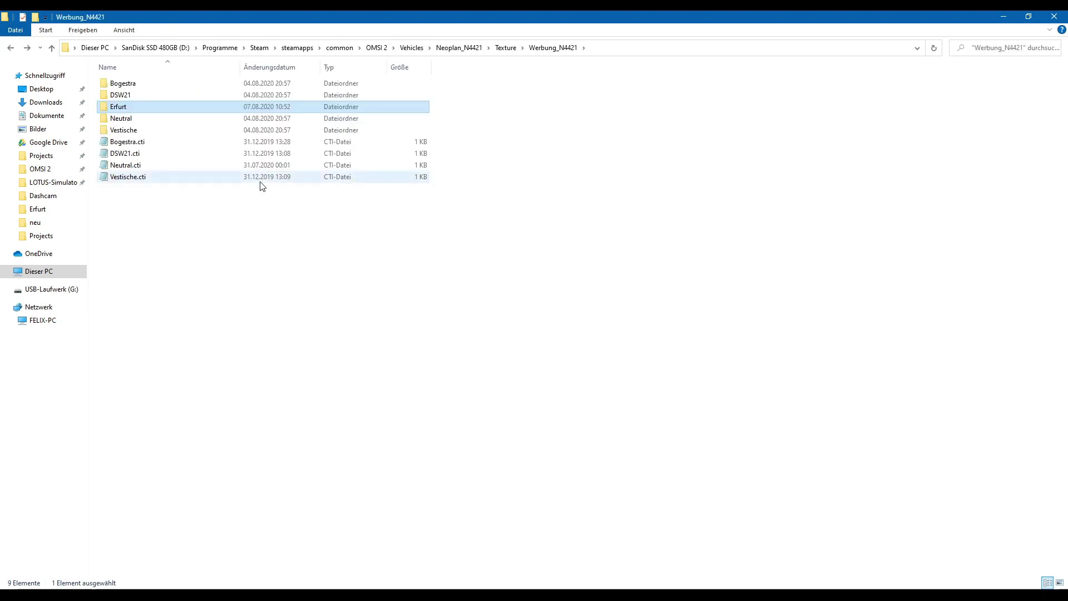
click(190, 167)
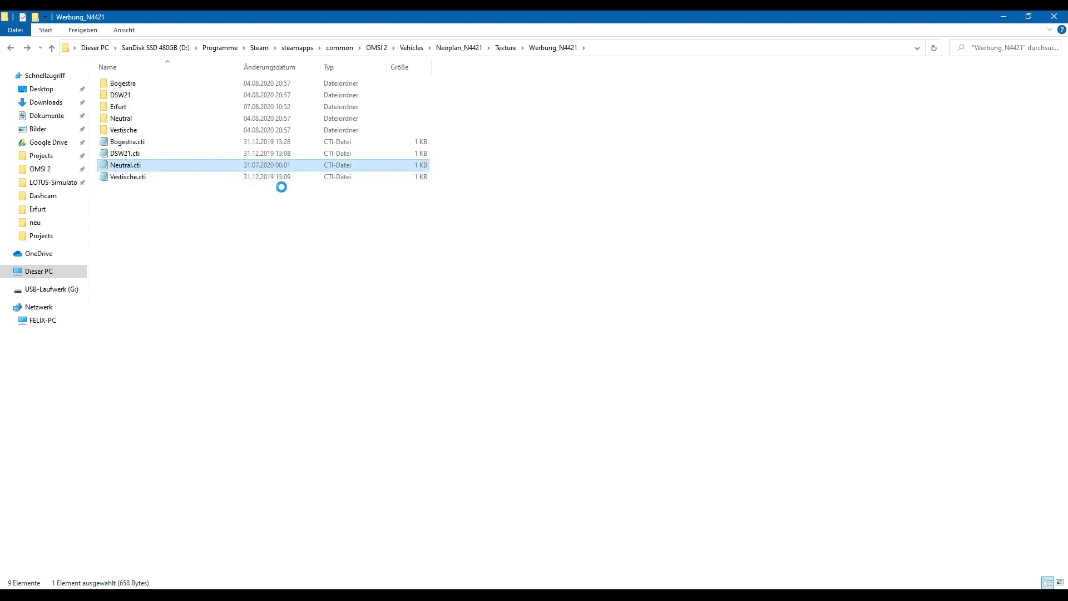
key(ctrl+c)
key(ctrl+v)
click(157, 169)
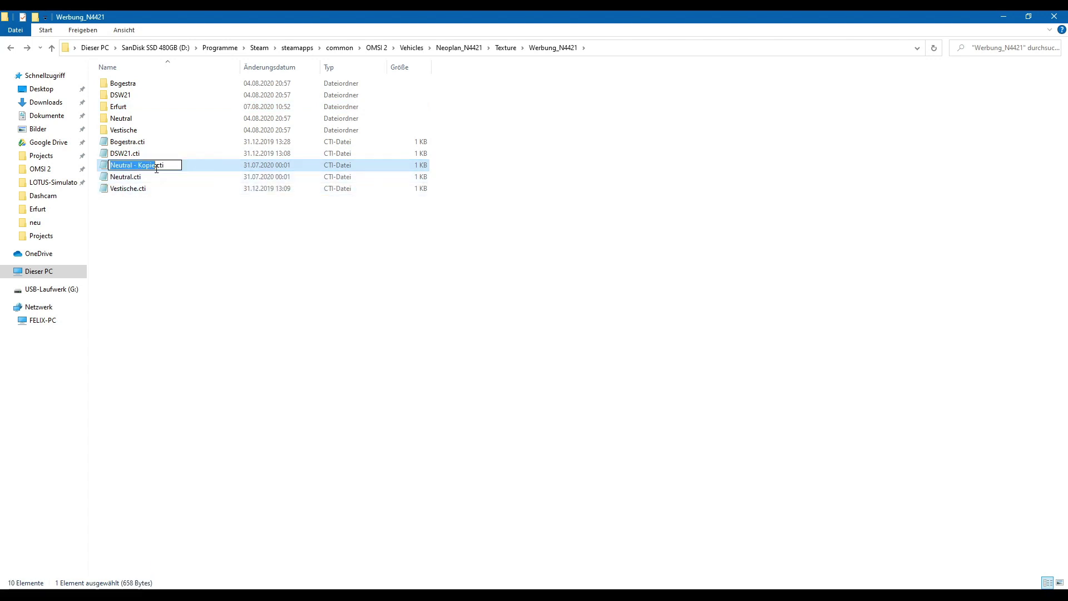
text(erfurt)
key(Return)
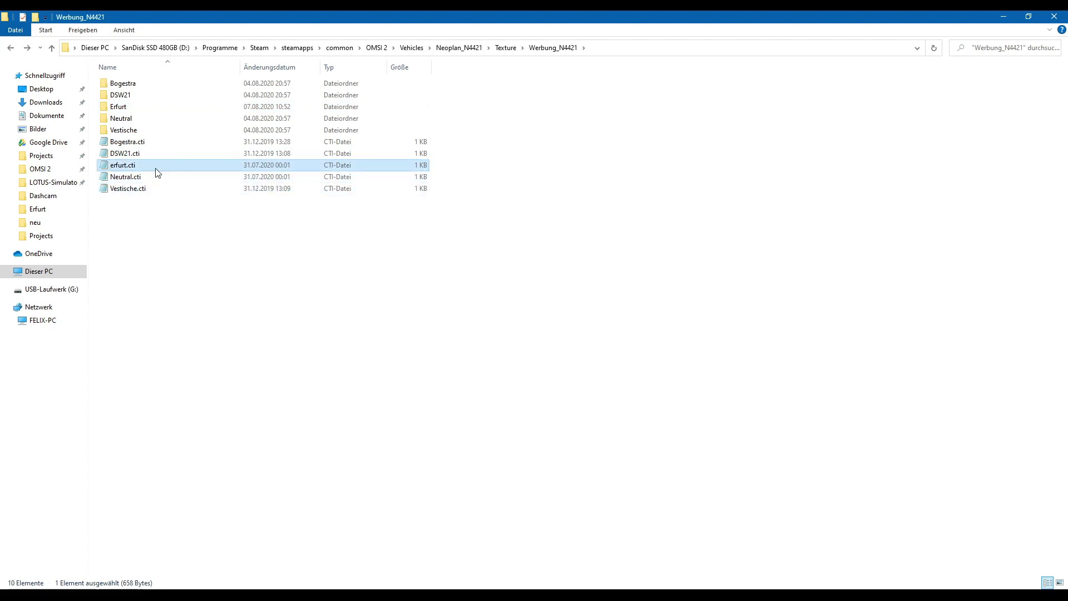
click(117, 166)
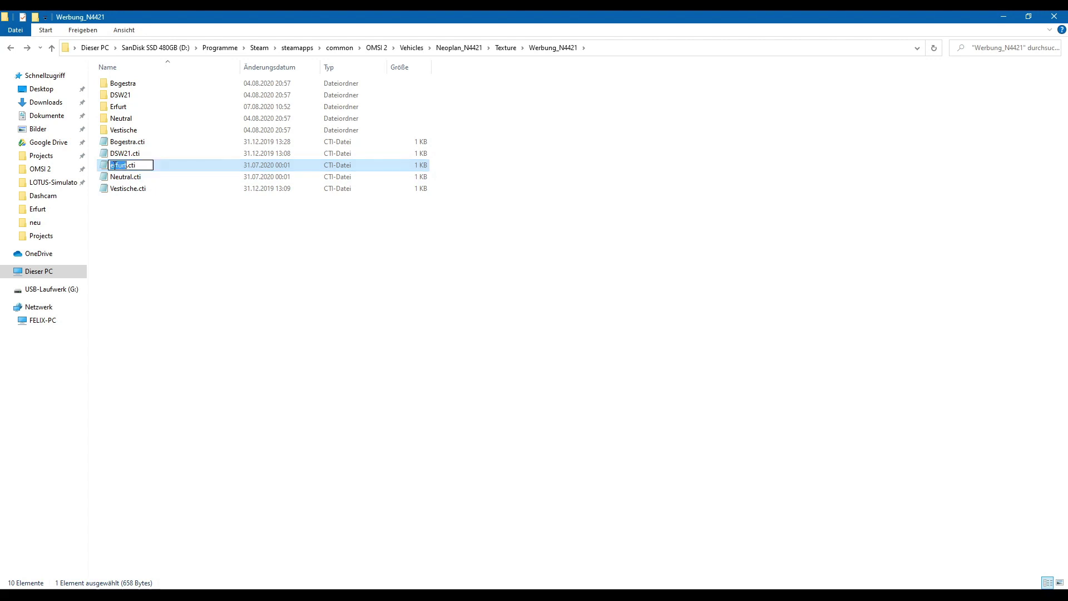
text(Erfurt)
key(Return)
- Open Erfurt.cti for editing and delete the Rot/Gelb and Schwarz sections, including their separator lines
key(Return)
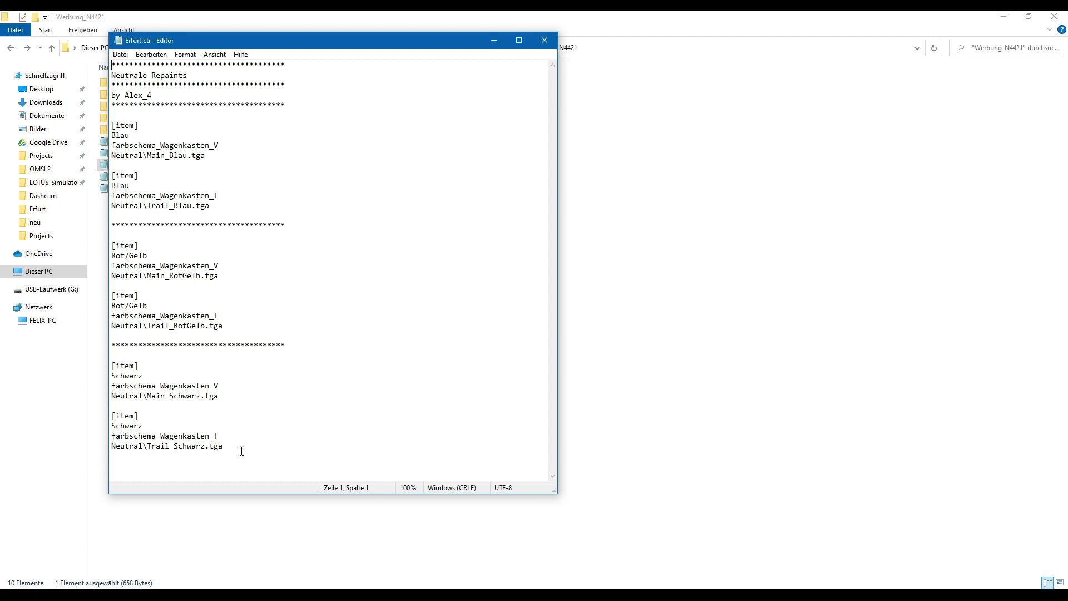
drag(245, 451, 68, 225)
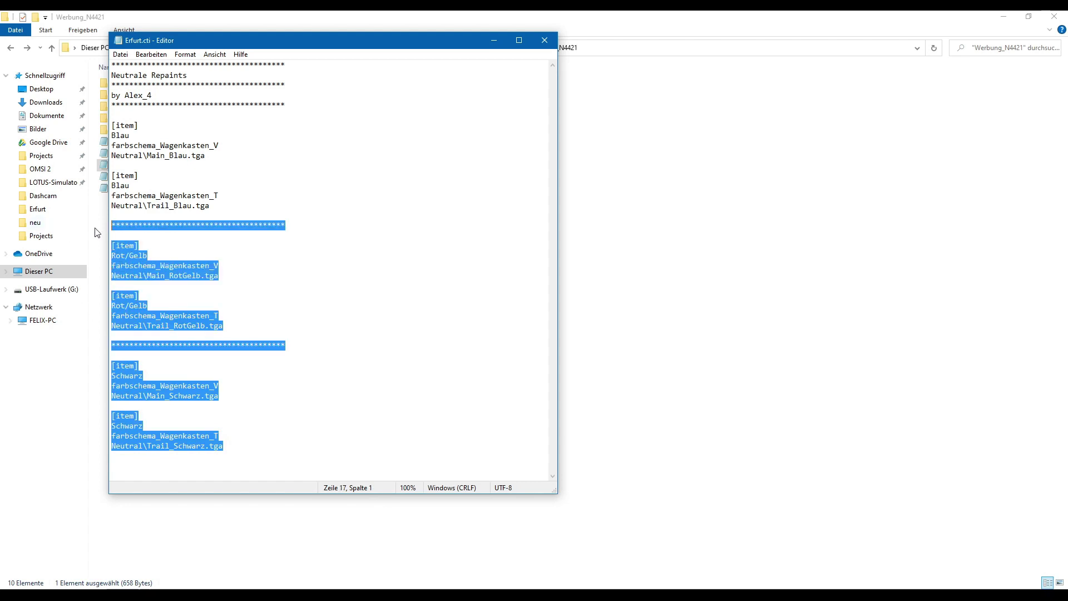
key(Delete)
- Replace the repaint name Blau with Erfurt in both [item] entries
double_click(163, 139)
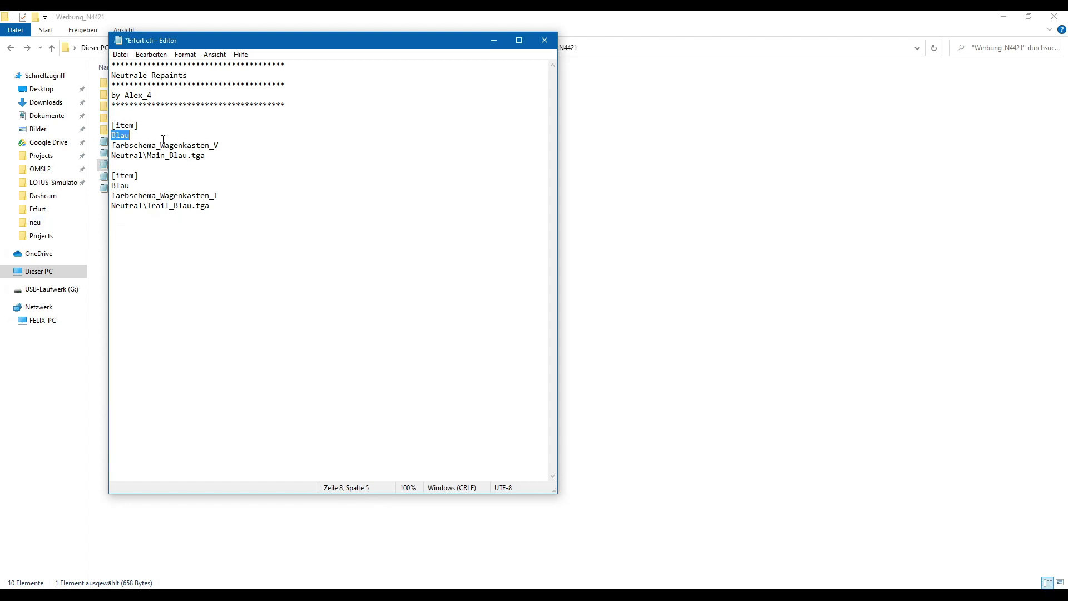
text(Erfurt)
key(shift+Home)
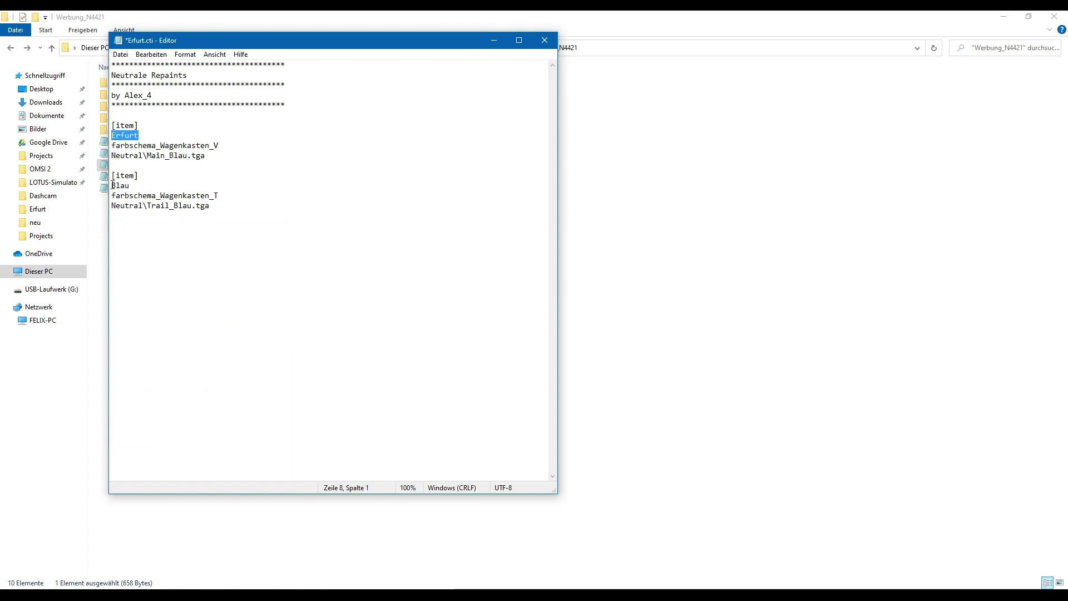
key(ctrl+c)
click(113, 184)
key(shift+End)
key(ctrl+v)
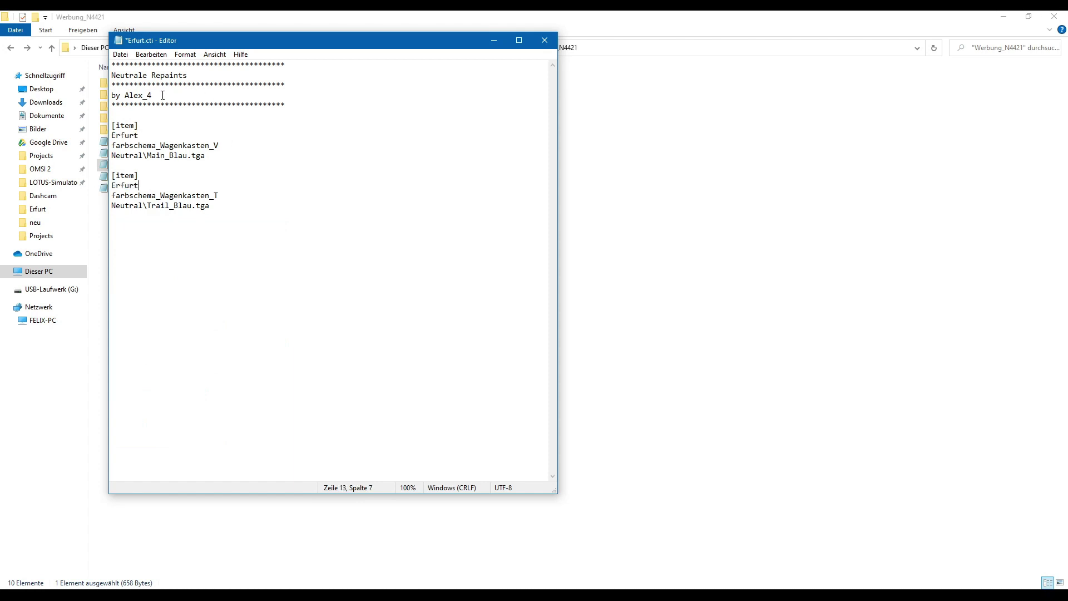
- Change the file header's author to "Modellbusse ;)" and its title to "Erfurt Repaint"
drag(188, 97, 123, 98)
text(Modellbusse ;))
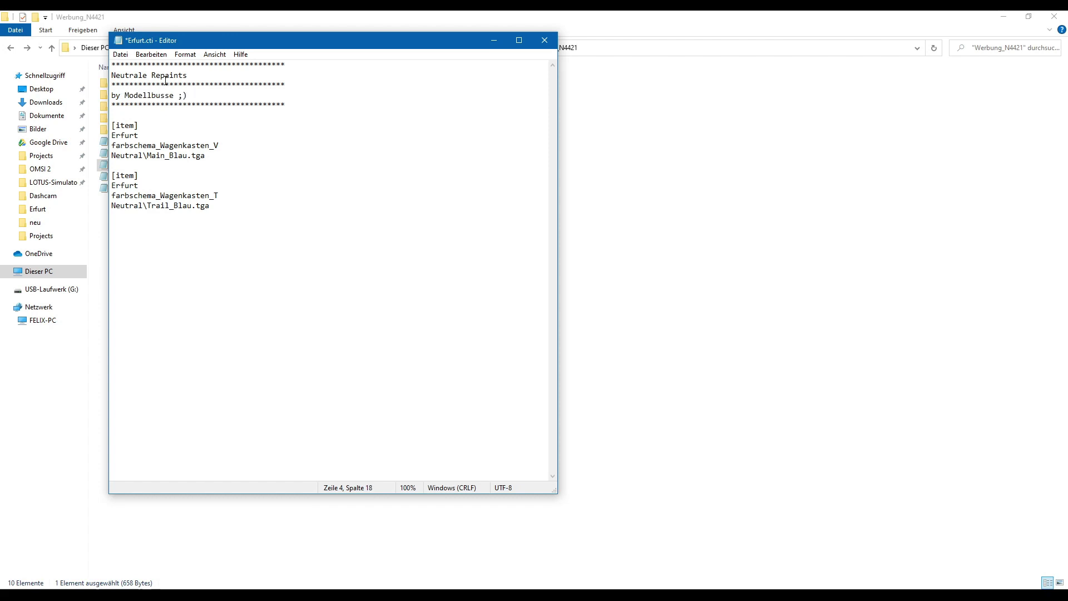
double_click(118, 75)
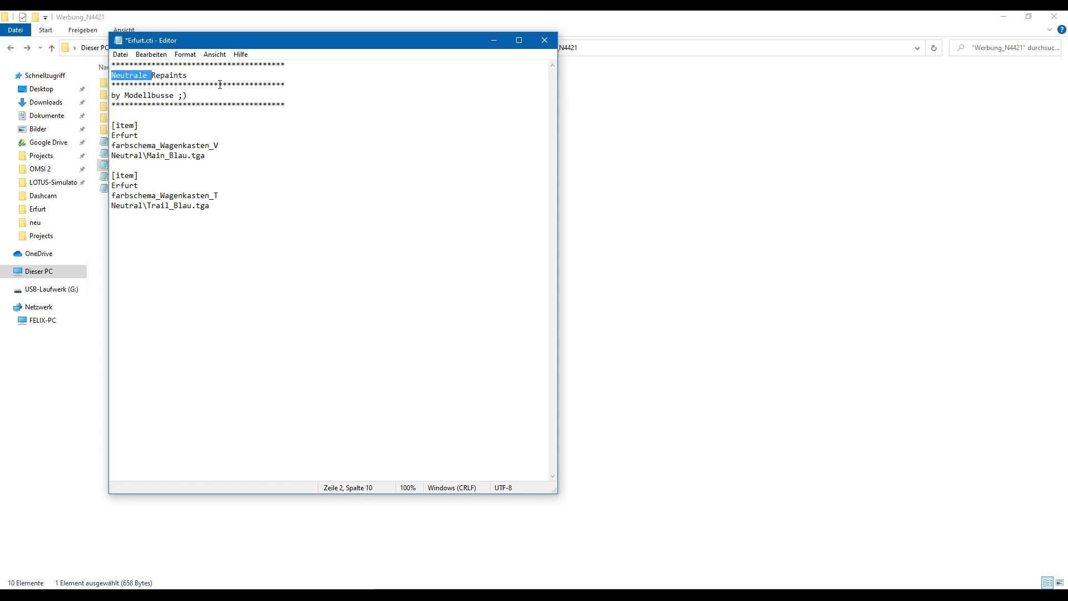
text(Erfurt)
click(210, 85)
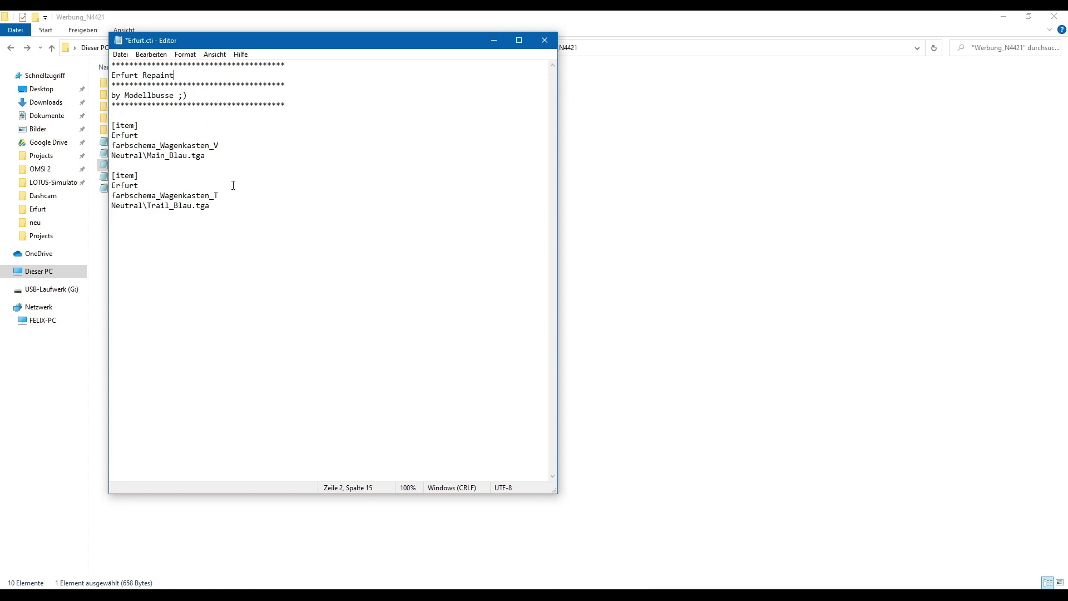
- Change the folder in both texture paths from Neutral to Erfurt
drag(235, 46, 333, 63)
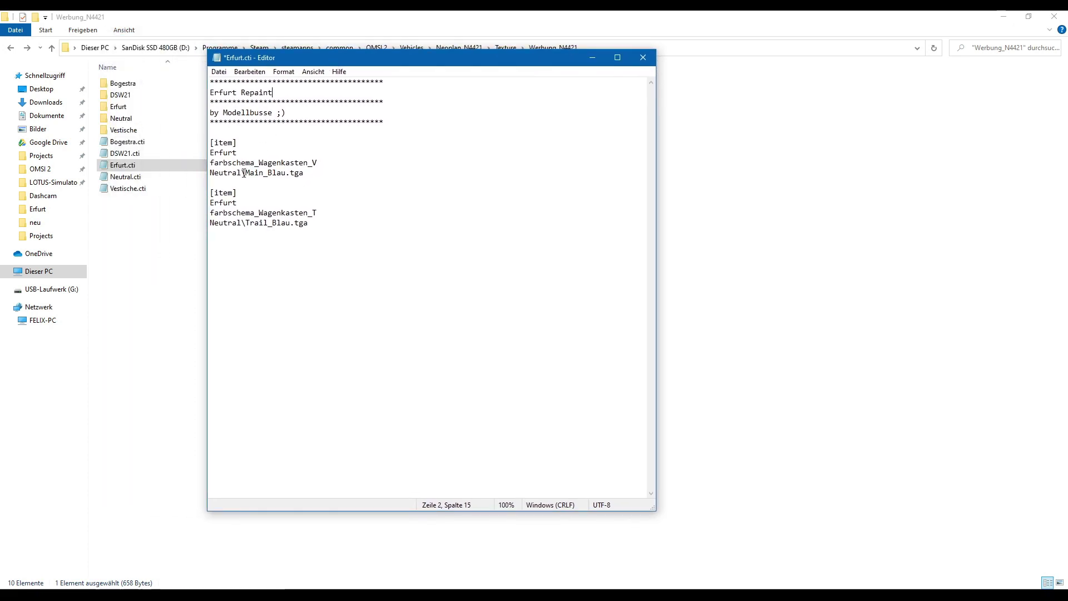
drag(242, 173, 201, 171)
text(Erfurt)
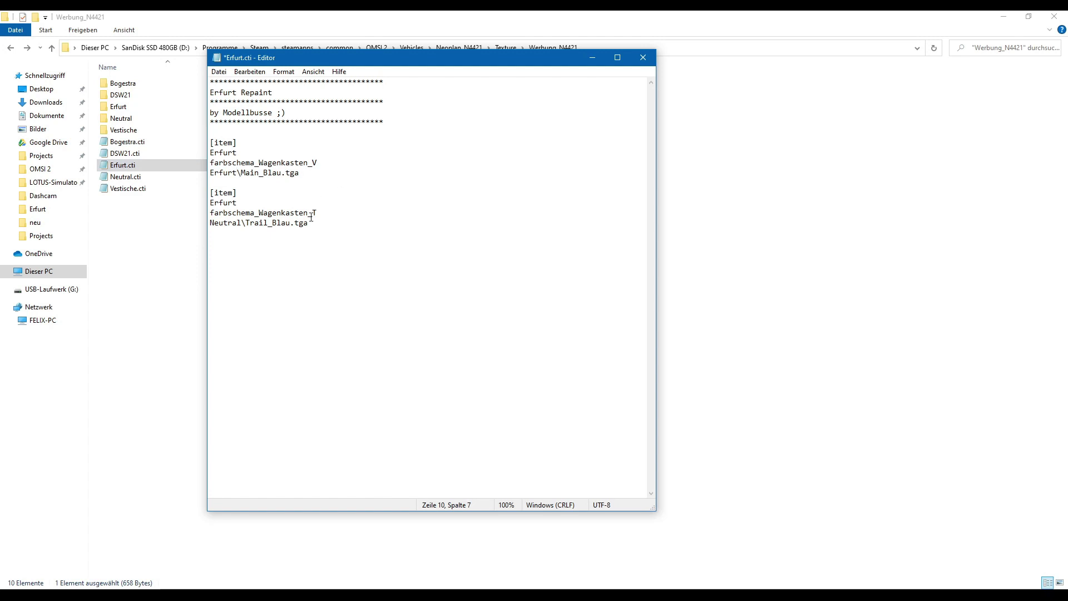
drag(242, 223, 207, 223)
text(Erfurt)
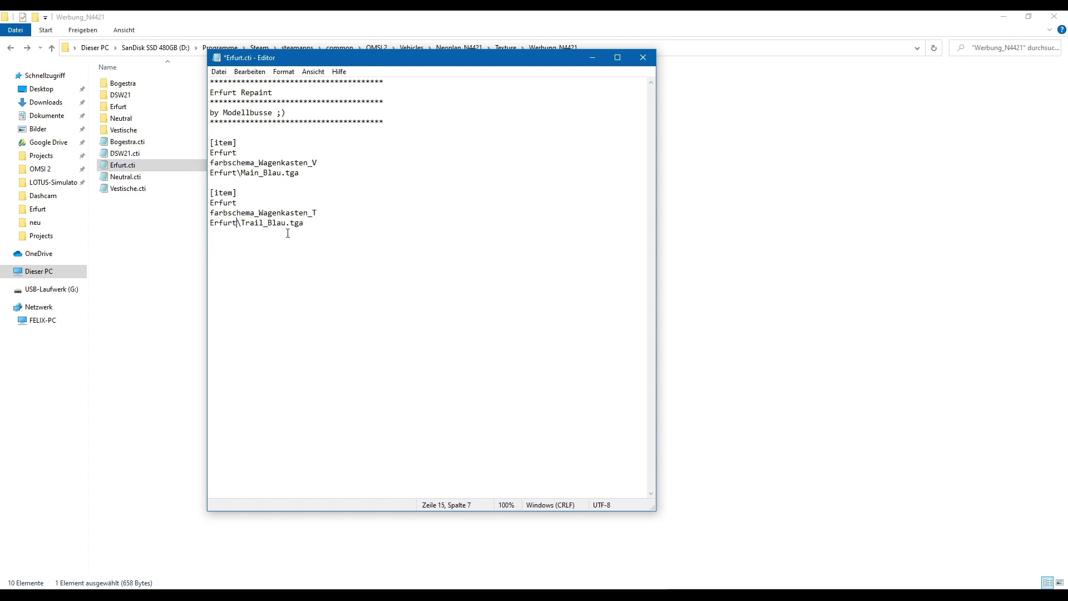
- Consult the file names in the Erfurt folder and set the Wagenkasten_V entry's texture path to Erfurt\V_Erfurt.tga
double_click(118, 106)
key(alt+Tab)
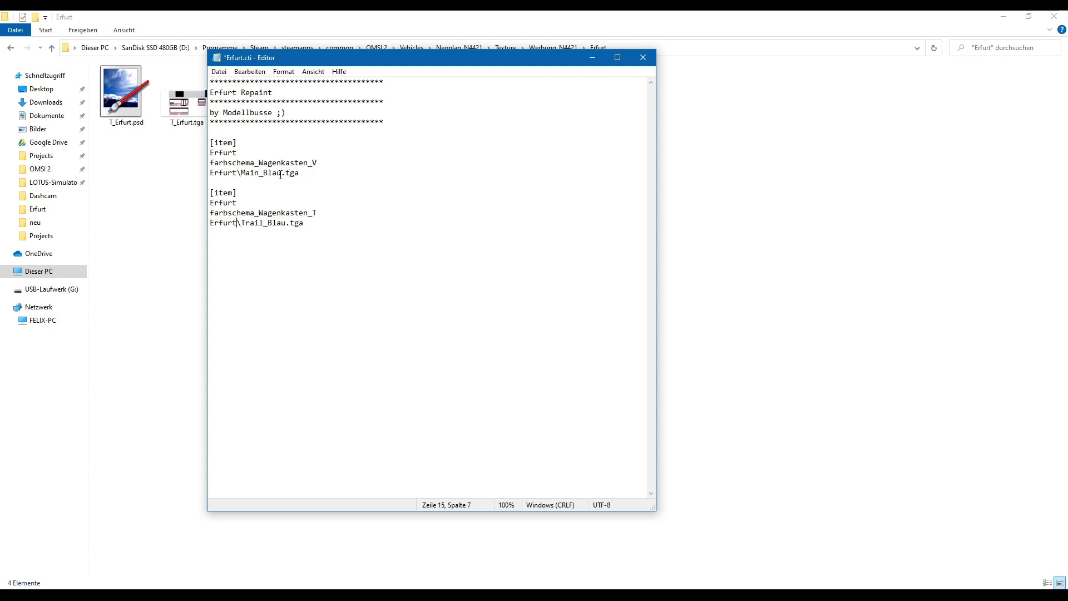
drag(278, 175, 249, 175)
drag(327, 64, 483, 78)
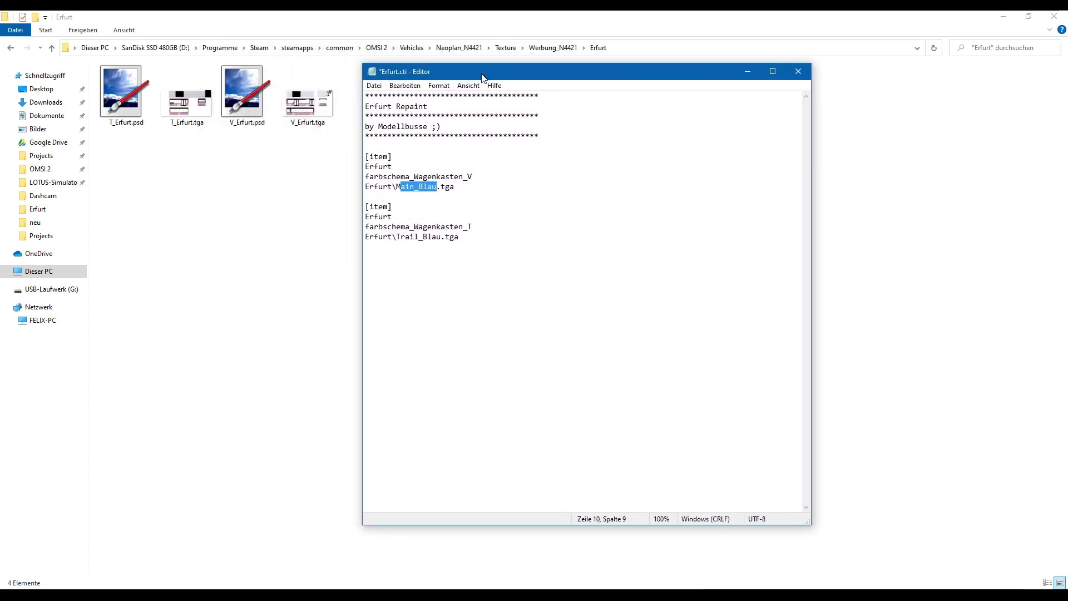
key(BackSpace)
key(BackSpace)
text(V_Erfurt)
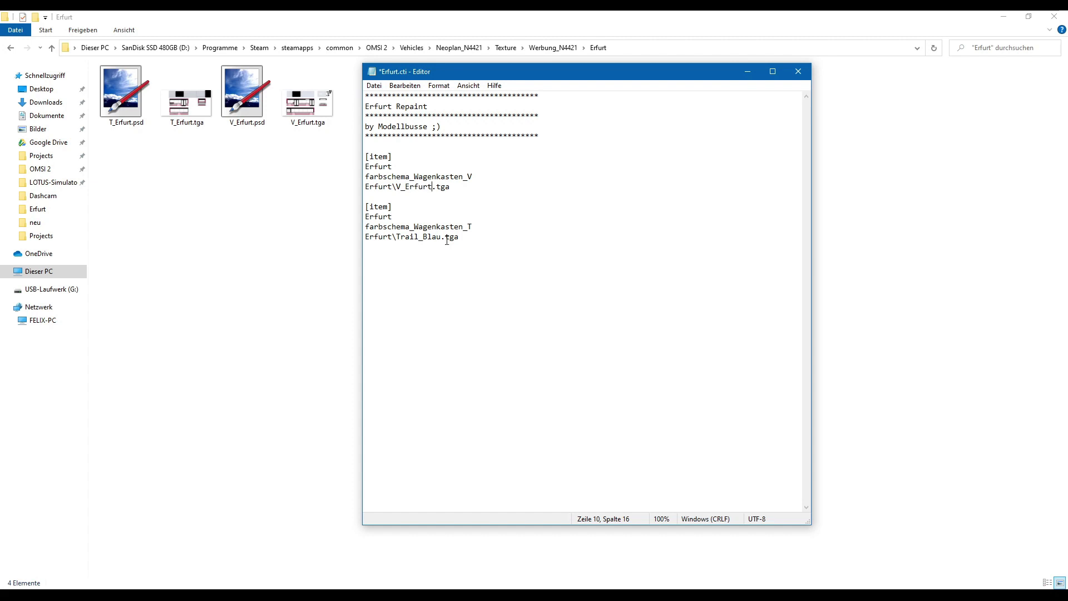
- Set the Wagenkasten_T entry's texture path to Erfurt\T_Erfurt.tga, then save and close Erfurt.cti
drag(439, 238, 415, 235)
key(BackSpace)
key(BackSpace)
text(_Erfurt)
key(ctrl+s)
click(798, 72)
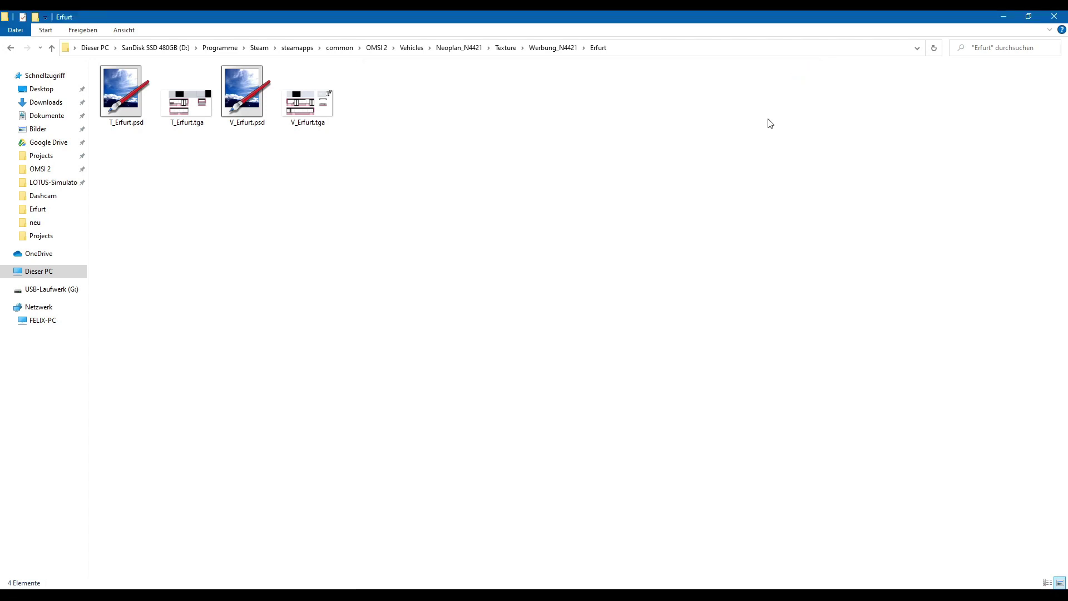
- Reopen Erfurt.cti and check its texture paths against the TGA files in the Erfurt folder
key(BackSpace)
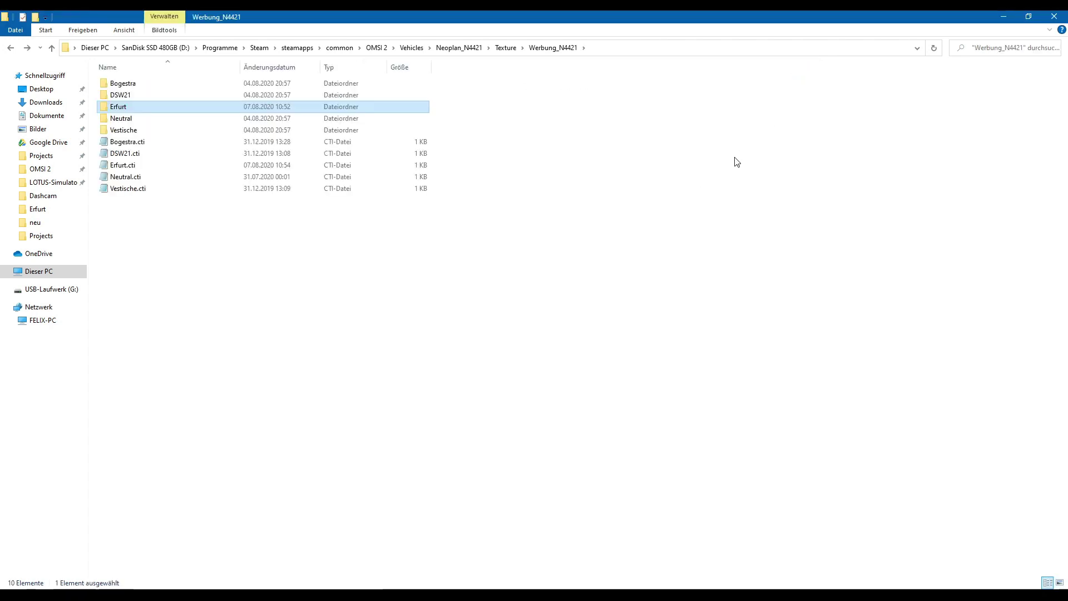
click(696, 187)
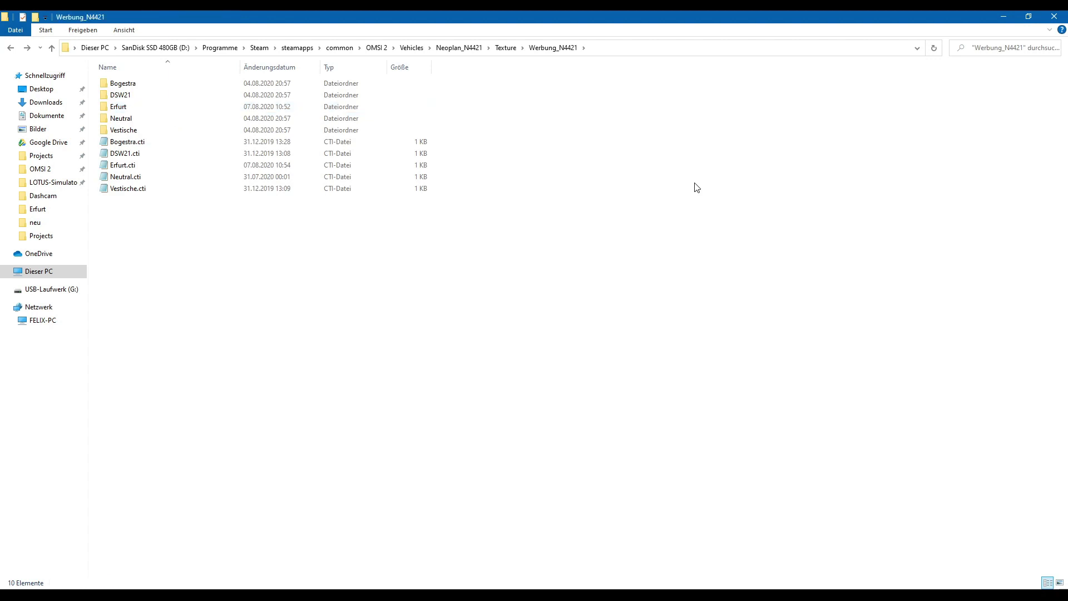
double_click(156, 170)
drag(437, 238, 448, 238)
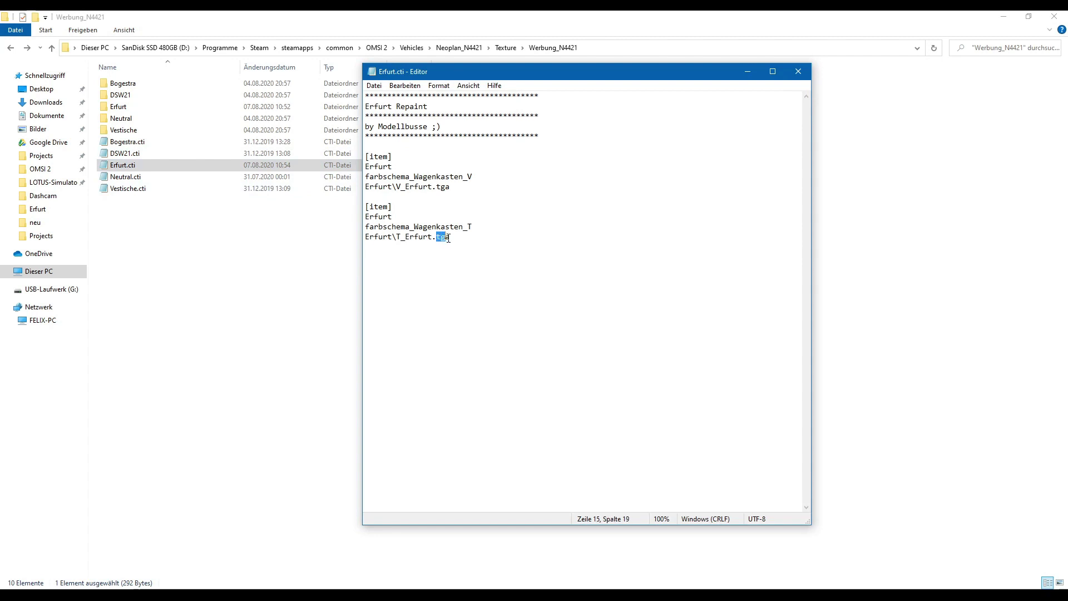
double_click(120, 107)
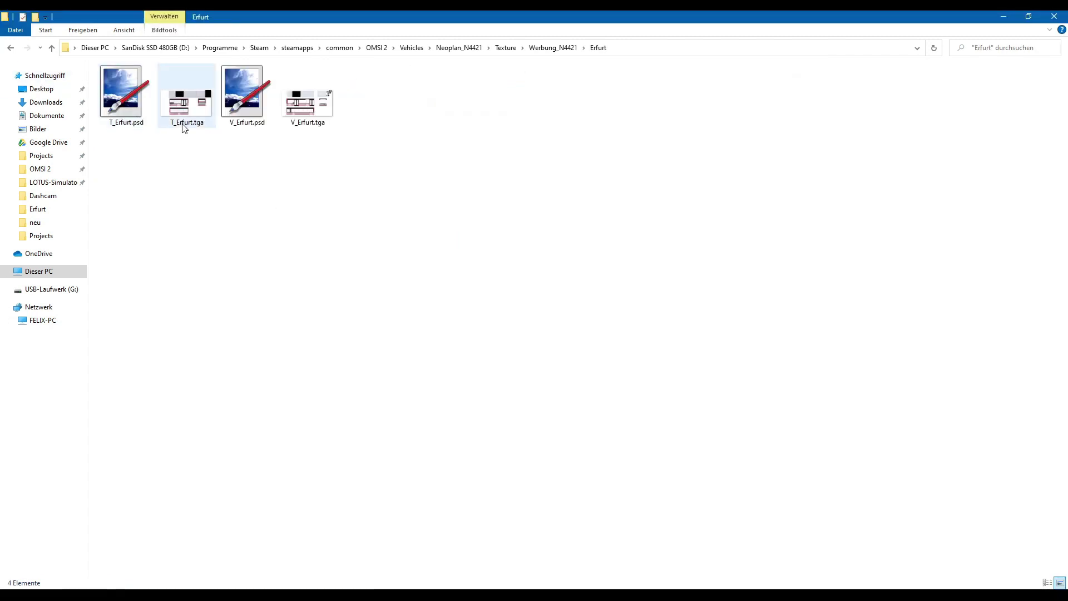
click(317, 129)
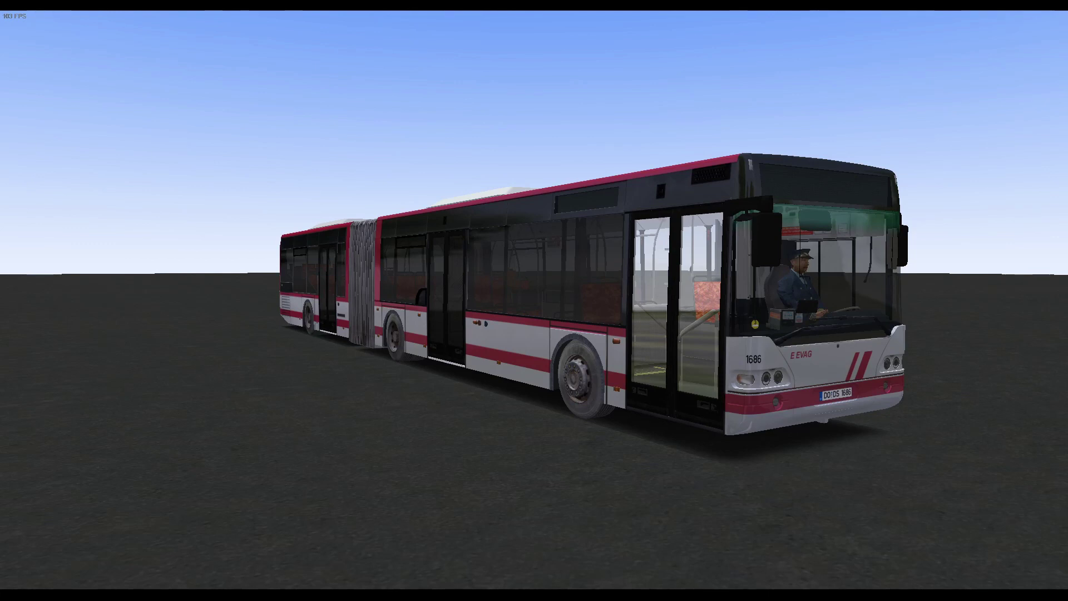
- Switch to OMSI 2 and examine the Erfurt repaint on the bus's front, roof and rear
drag(459, 324, 408, 329)
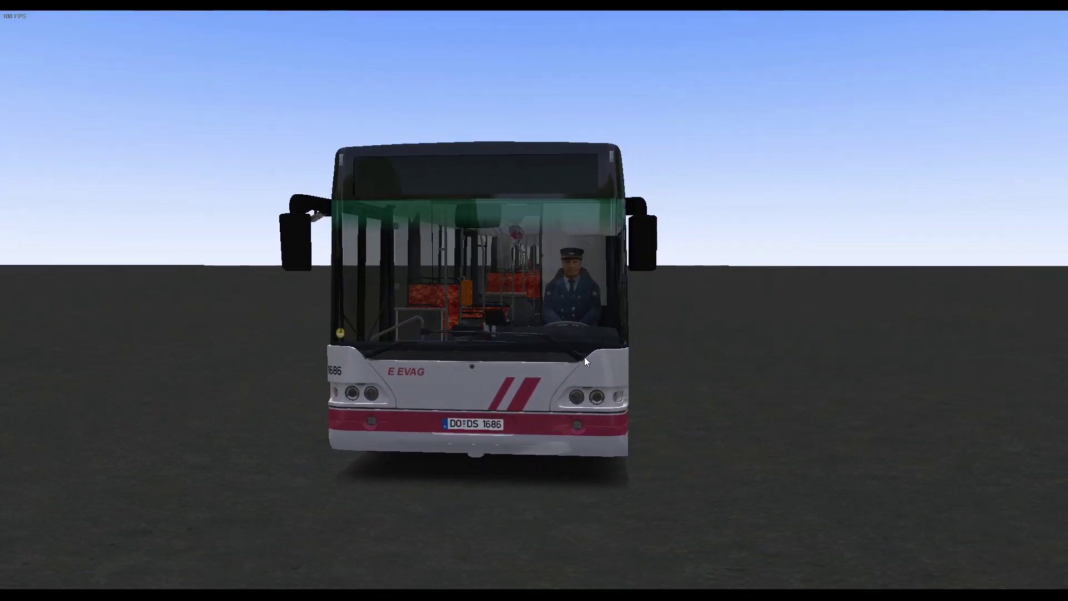
drag(584, 379, 623, 391)
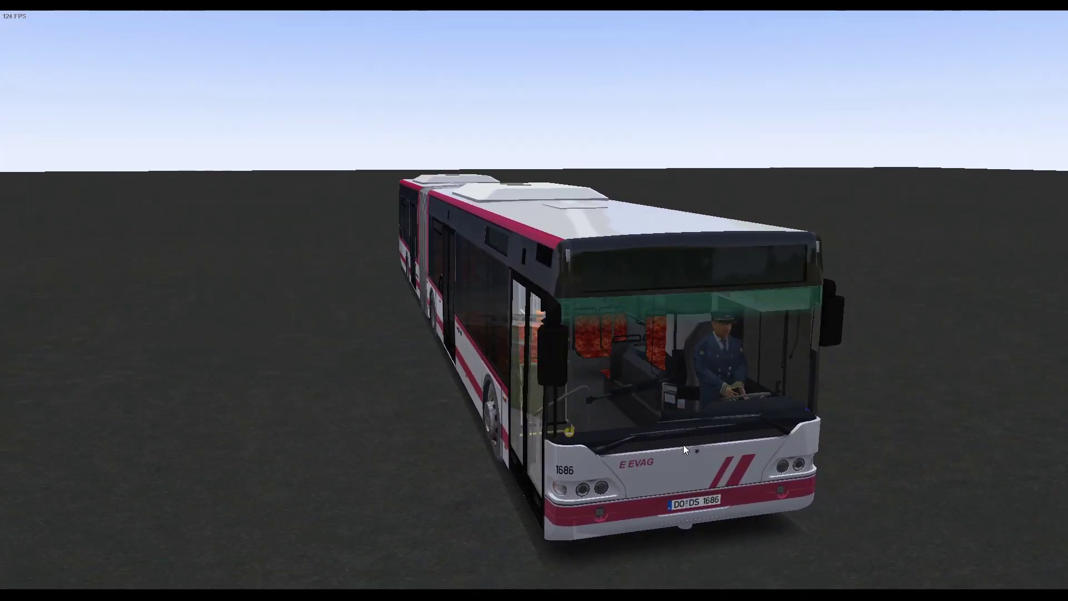
drag(684, 445, 367, 384)
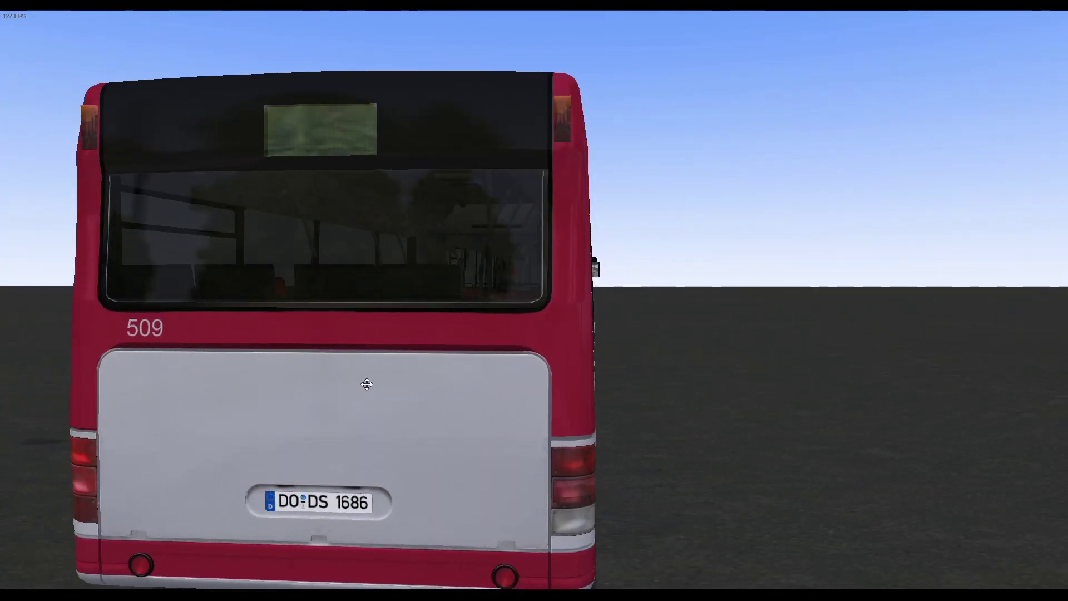
scroll(367, 383, down, 5)
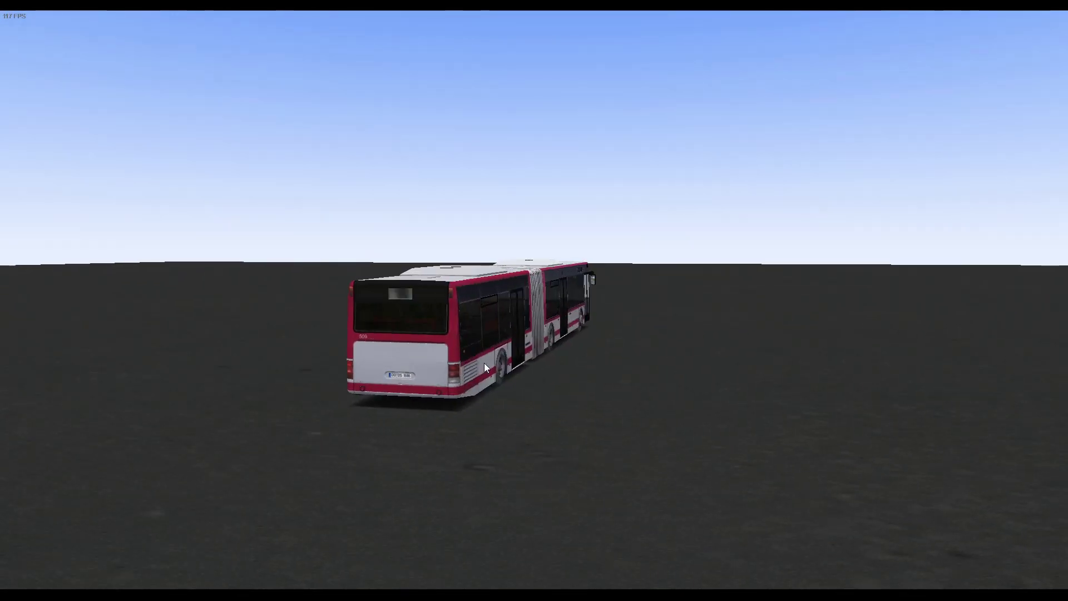
scroll(471, 465, up, 2)
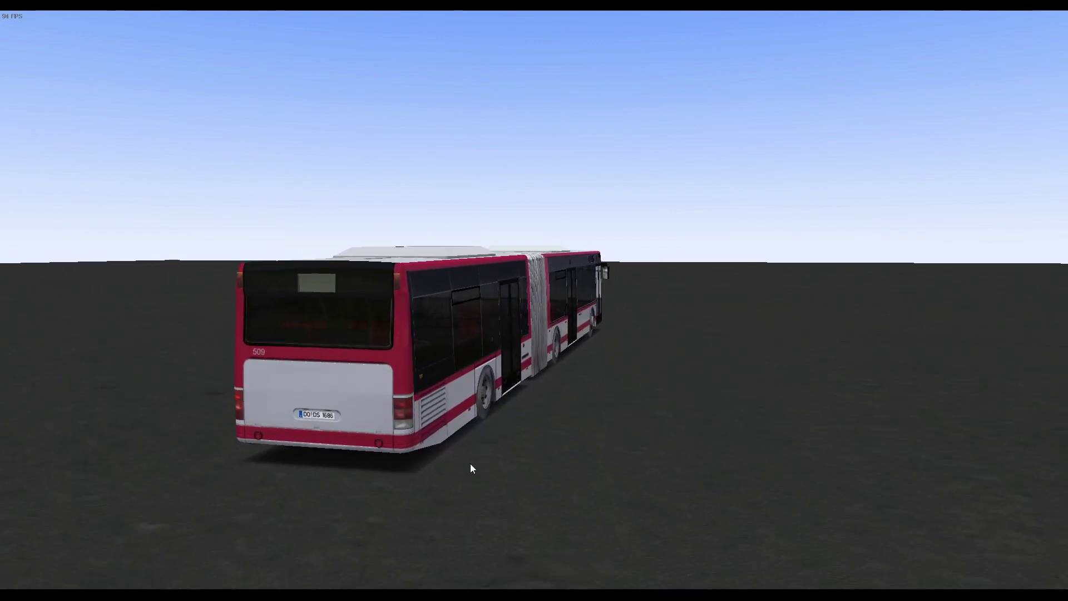
drag(422, 401, 439, 402)
scroll(556, 445, up, 4)
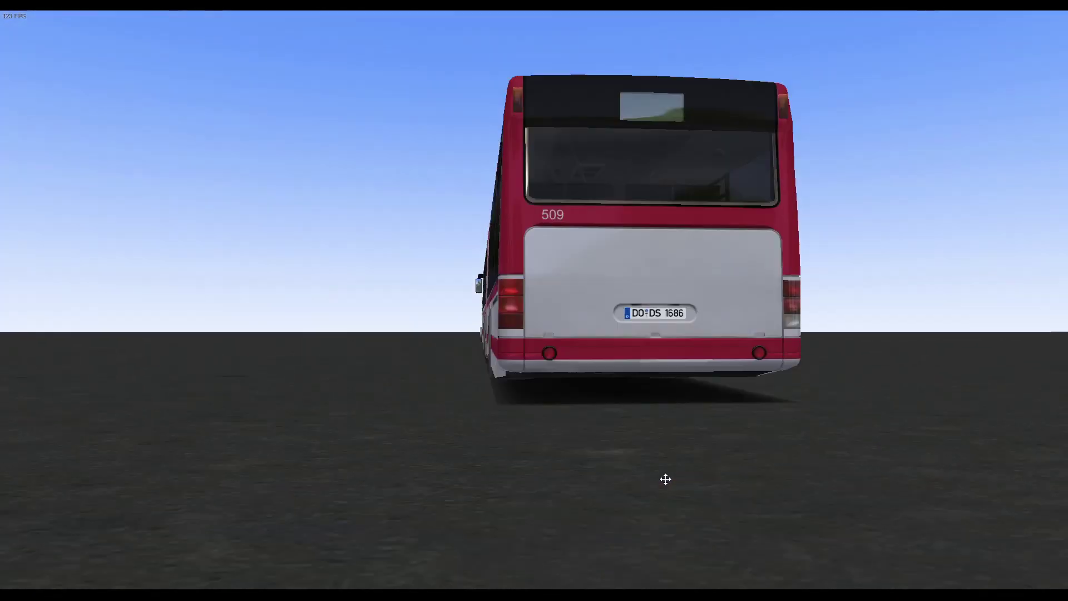
scroll(665, 479, up, 3)
drag(603, 481, 569, 361)
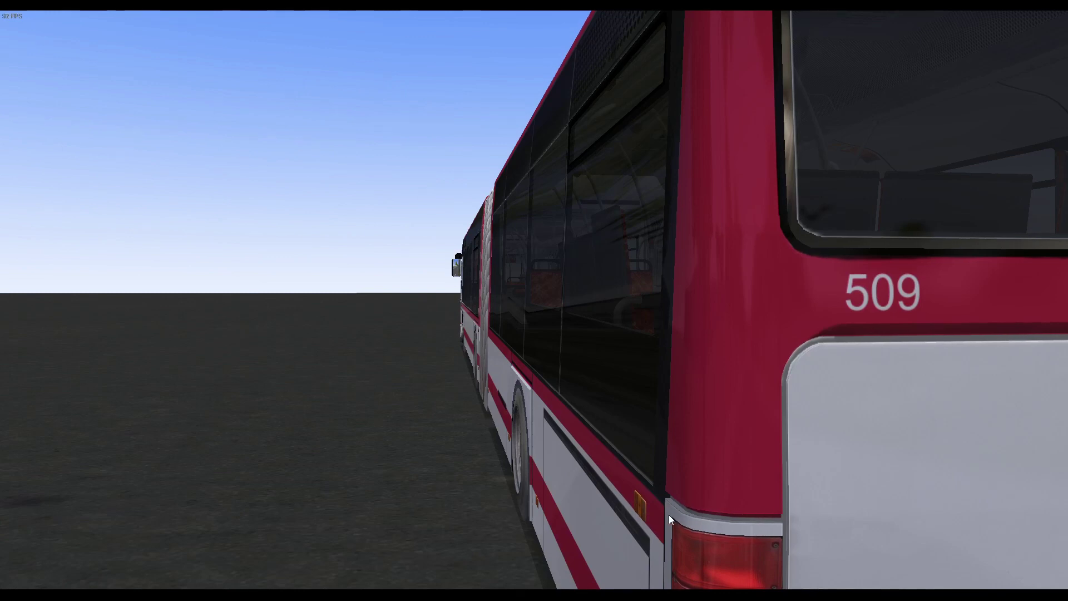
scroll(689, 422, down, 3)
- Examine the EVAG lettering and stripes on the bus's front up close, plus the livery along both sides
scroll(569, 360, up, 5)
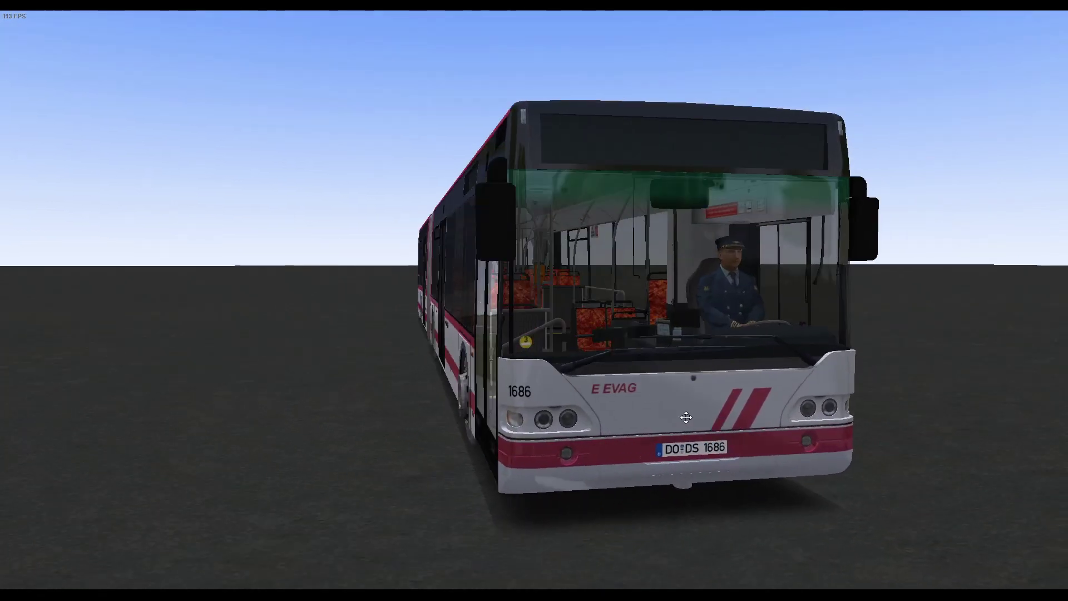
scroll(527, 359, up, 2)
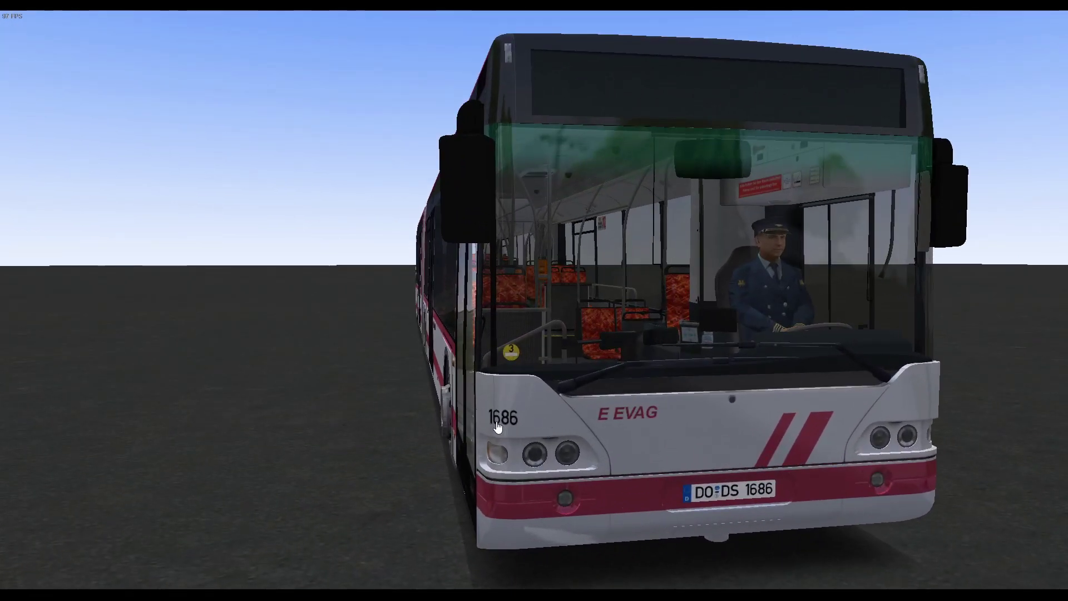
scroll(495, 389, down, 2)
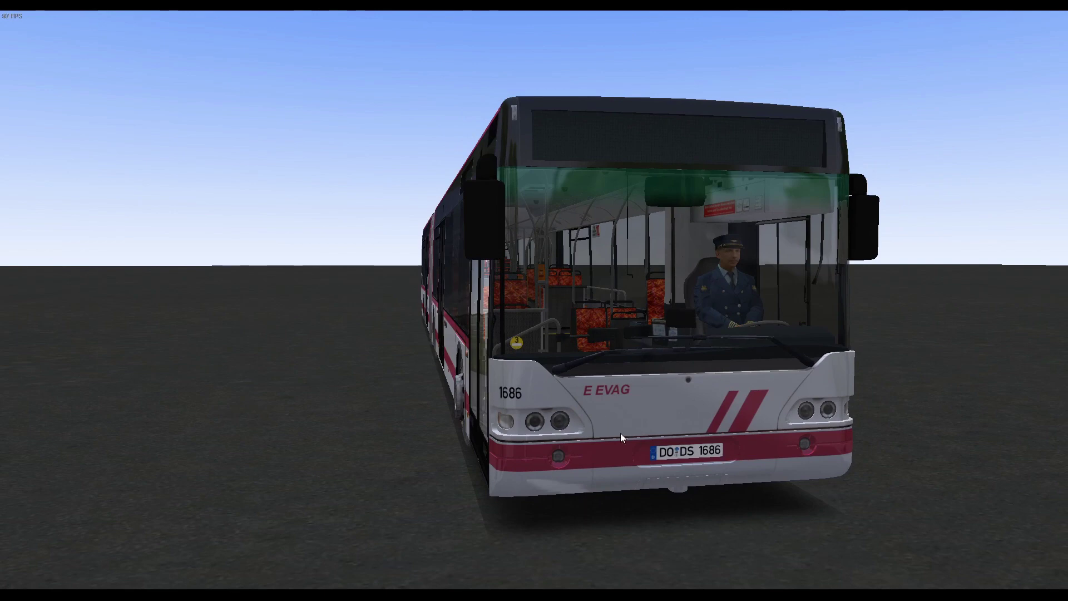
drag(623, 438, 458, 438)
scroll(459, 438, down, 3)
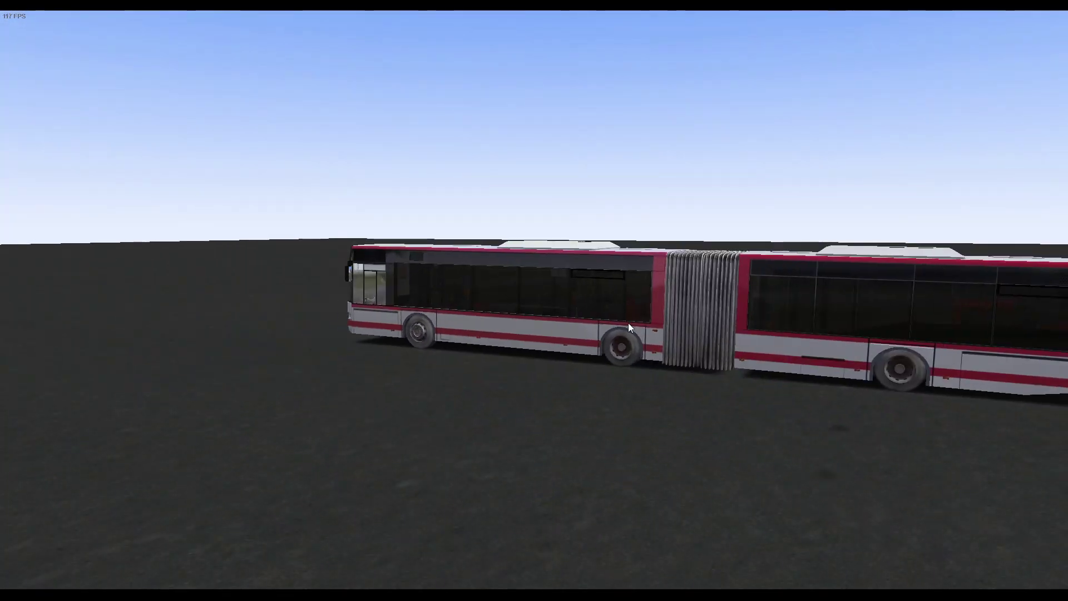
drag(629, 323, 560, 321)
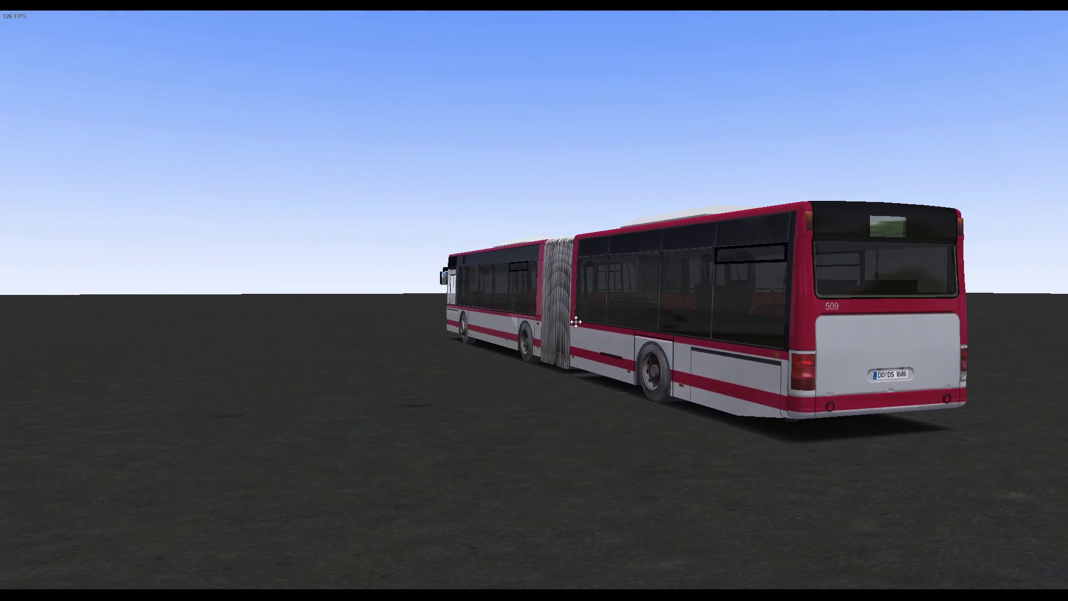
drag(575, 322, 380, 479)
drag(392, 439, 297, 420)
drag(797, 394, 704, 486)
scroll(699, 436, down, 5)
drag(699, 436, 558, 445)
scroll(596, 365, up, 5)
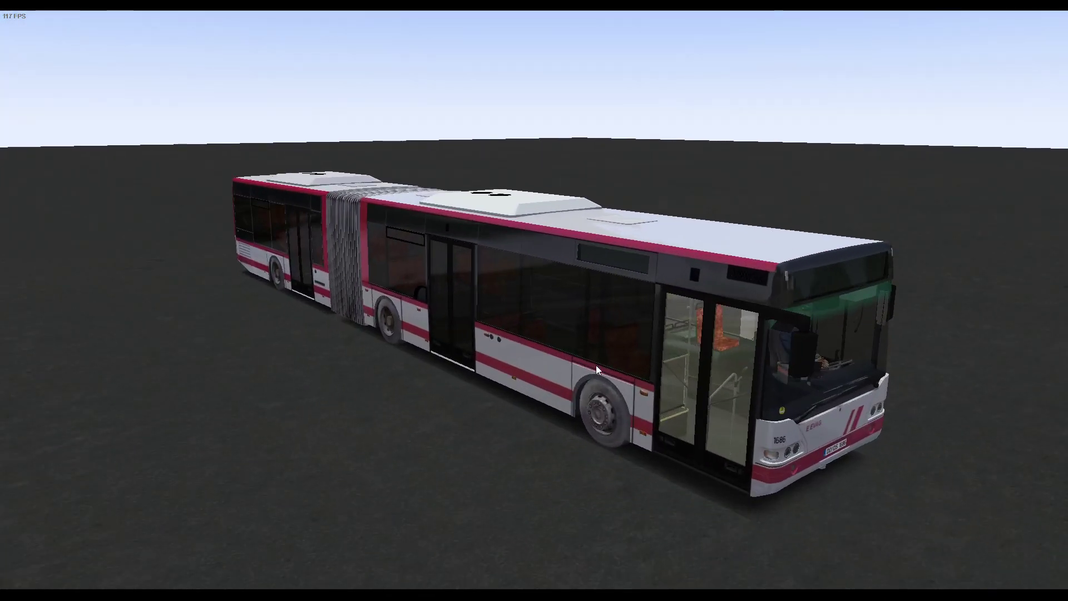
drag(629, 371, 617, 367)
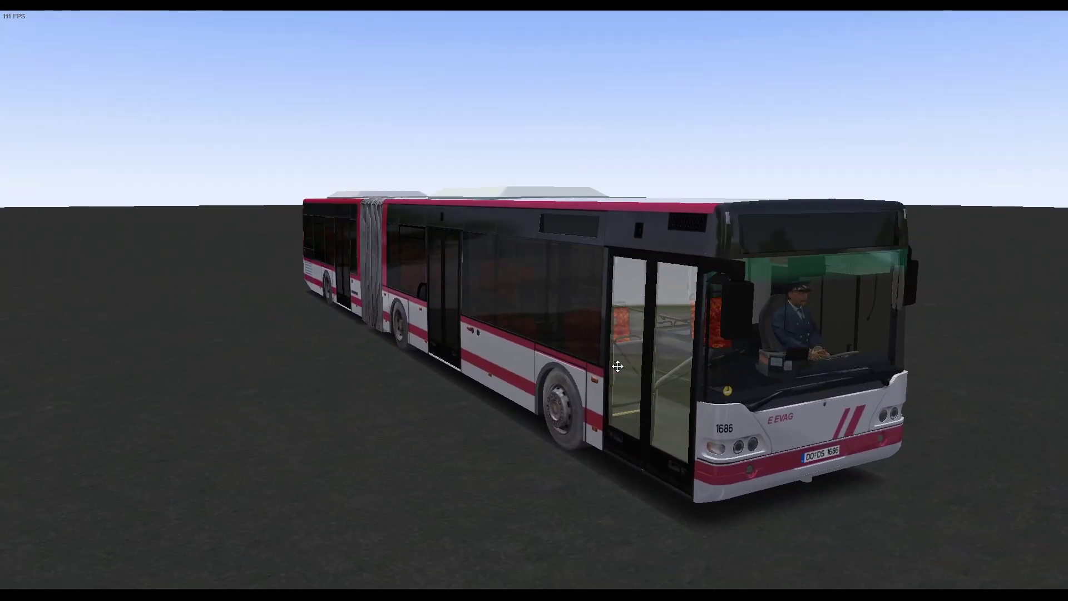